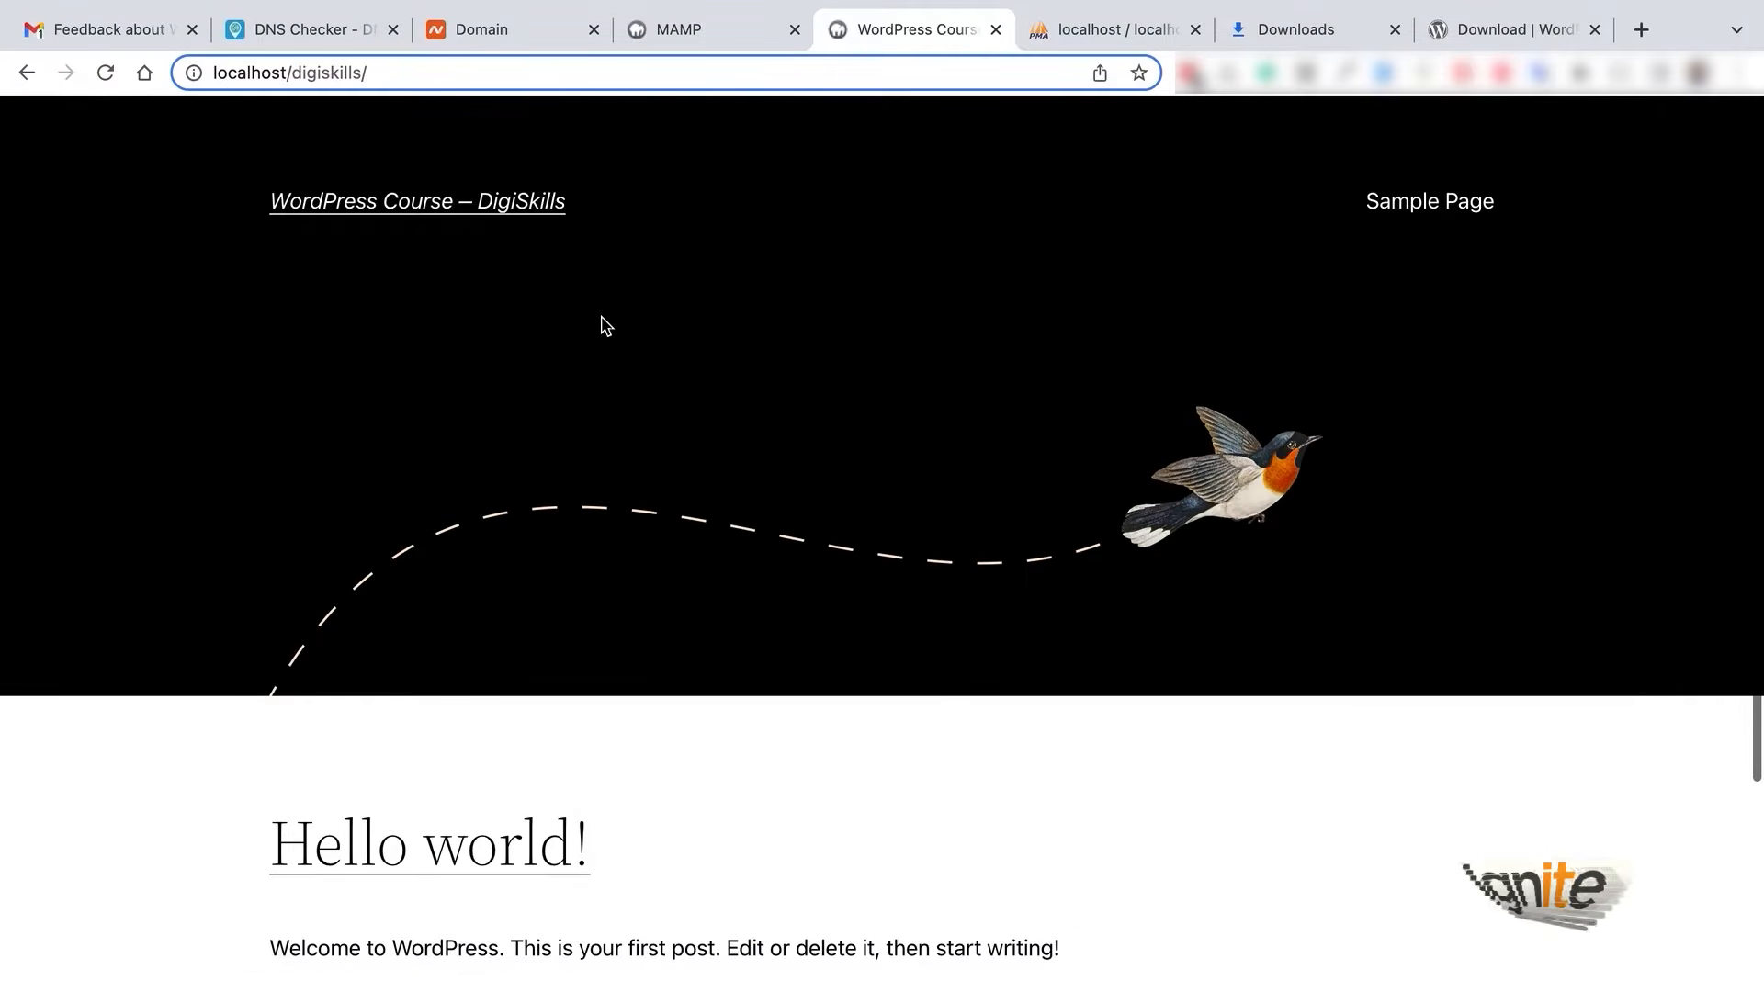
# - Reload the front page, then load localhost/digiskills/wp-login.php
pyautogui.press('Return')
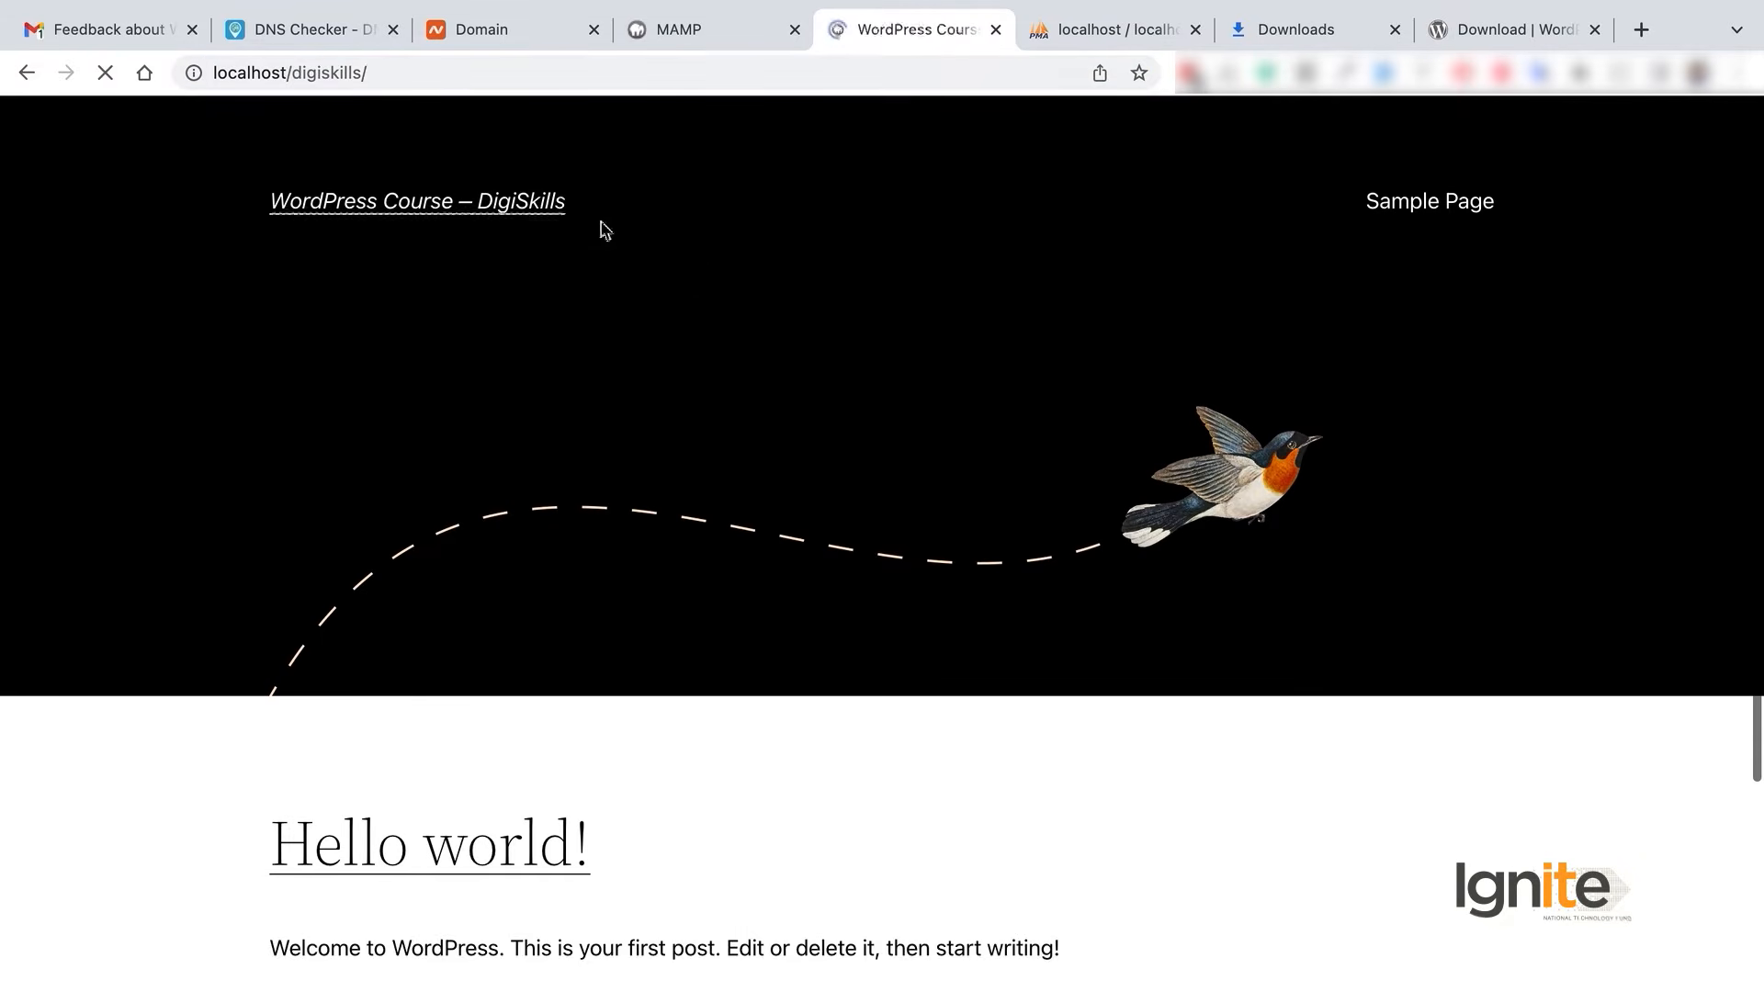
pyautogui.click(260, 71)
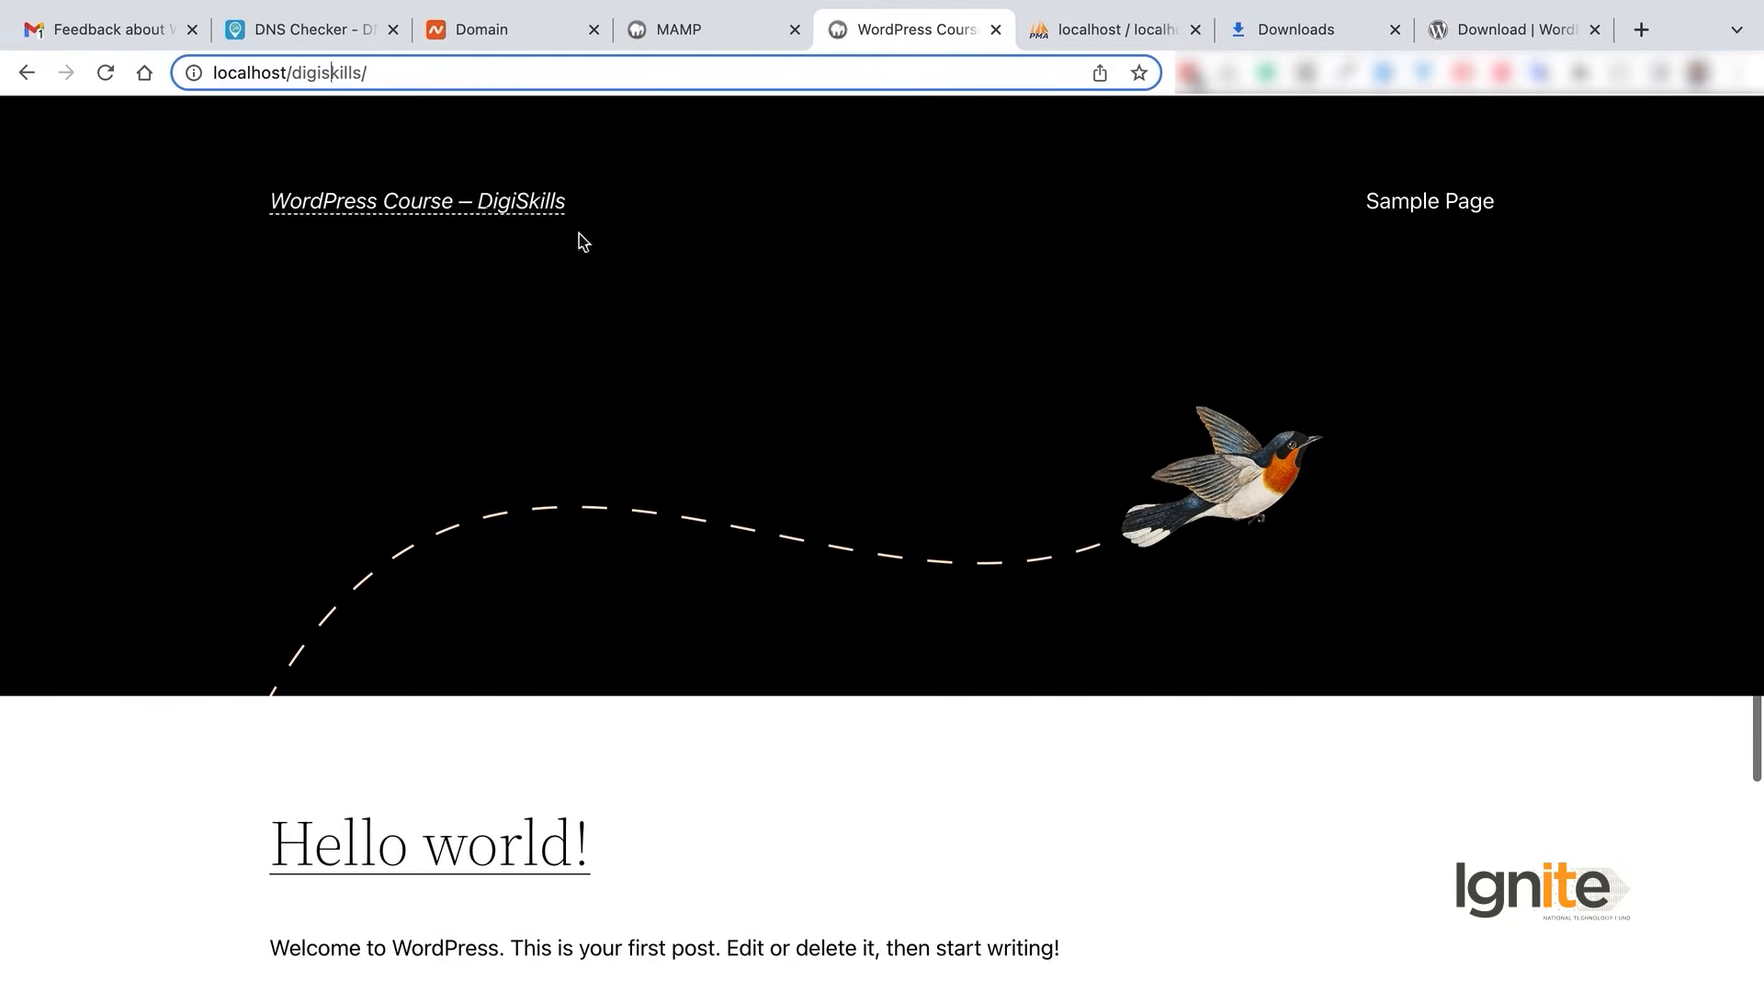
pyautogui.scroll(-5, 991, 397)
pyautogui.scroll(5, 992, 397)
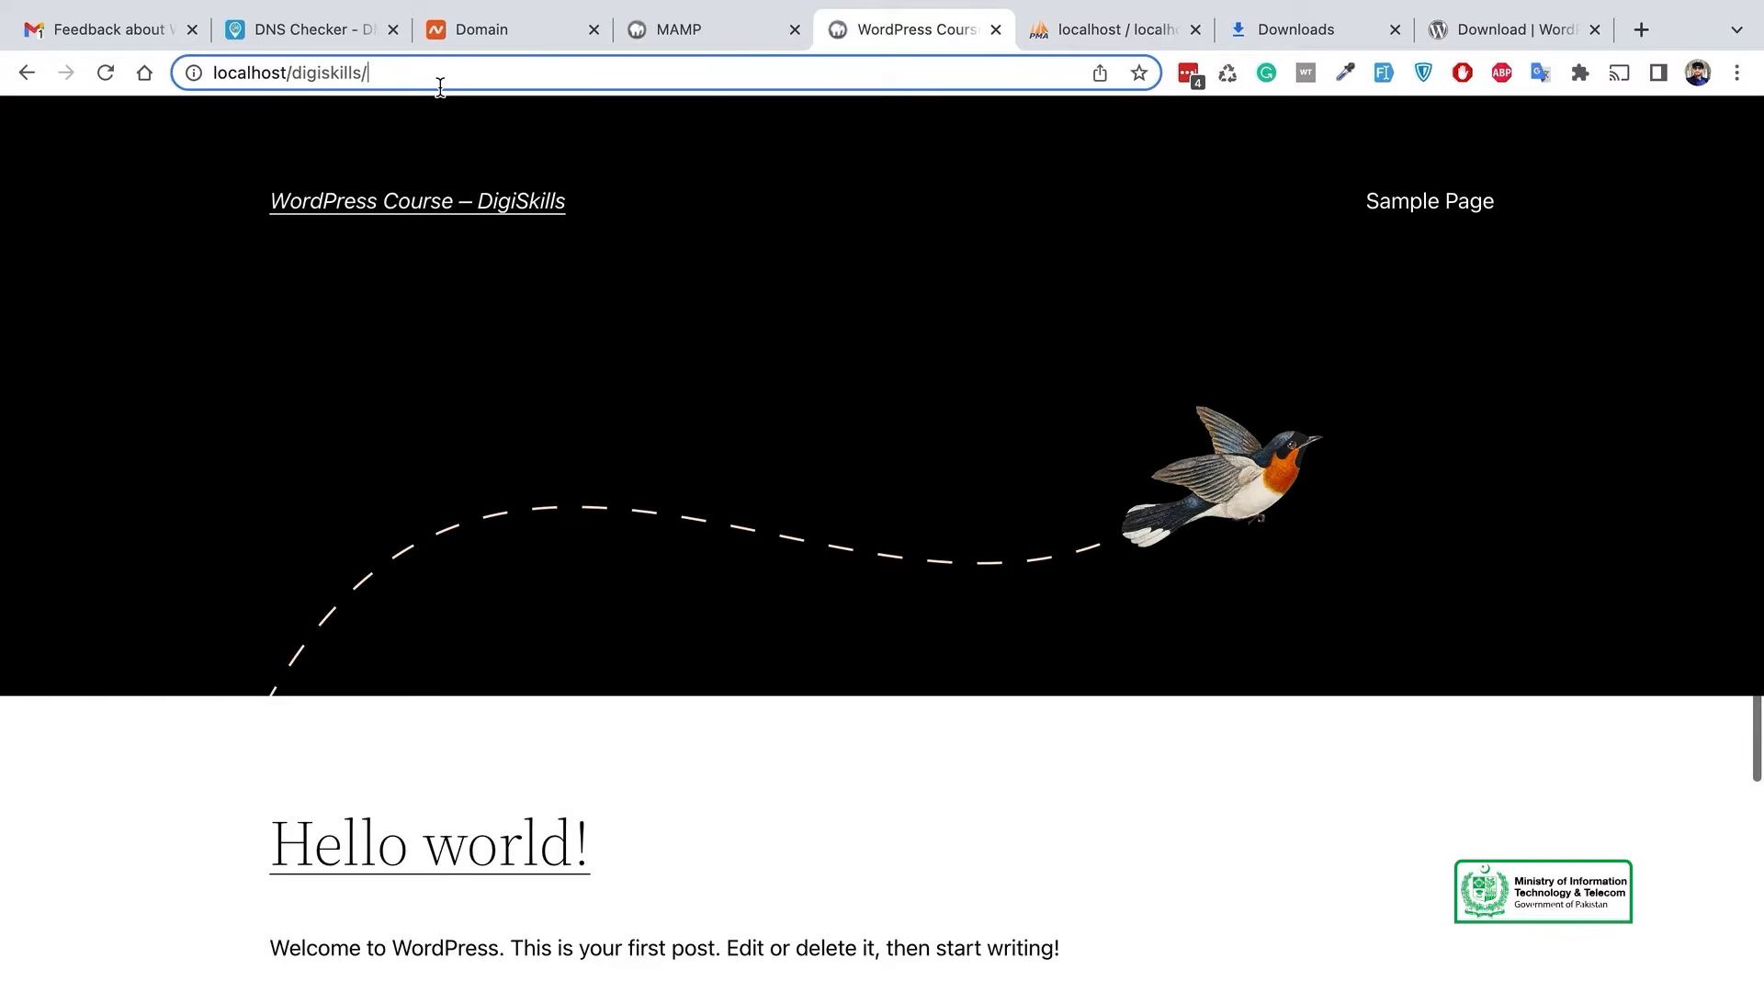
pyautogui.write('wp-')
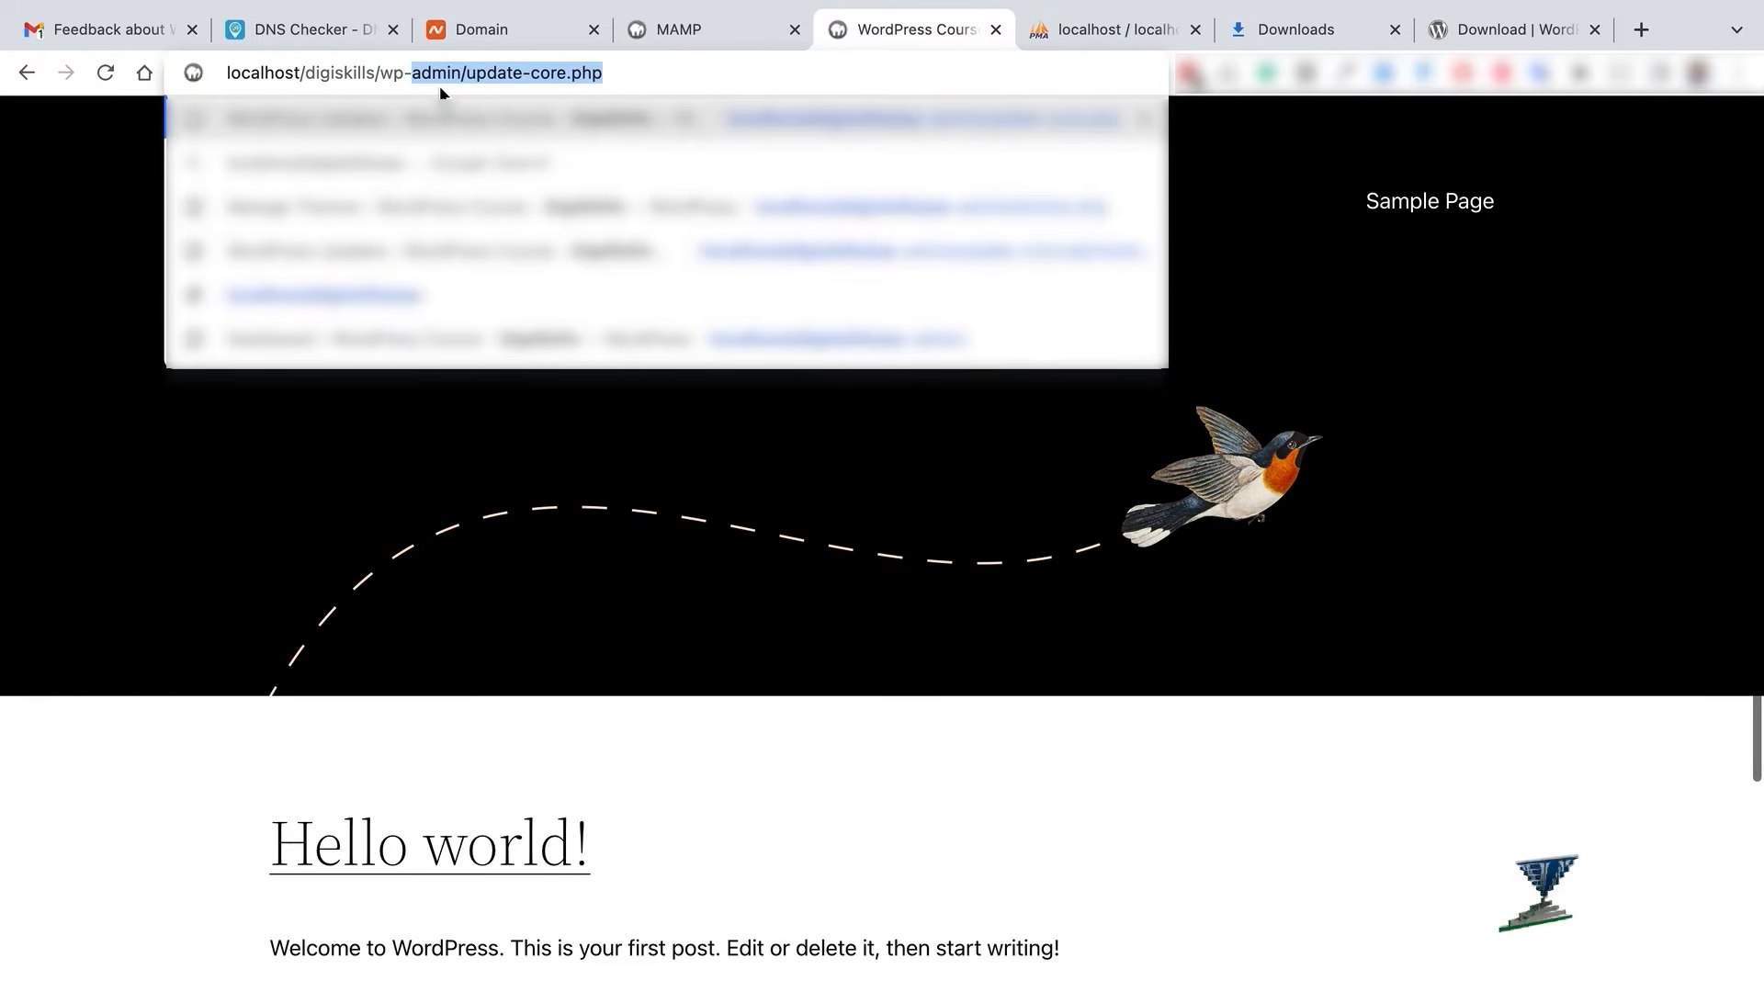
pyautogui.write('lohi')
pyautogui.press('BackSpace')
pyautogui.press('BackSpace')
pyautogui.write('gin.php')
pyautogui.press('Return')
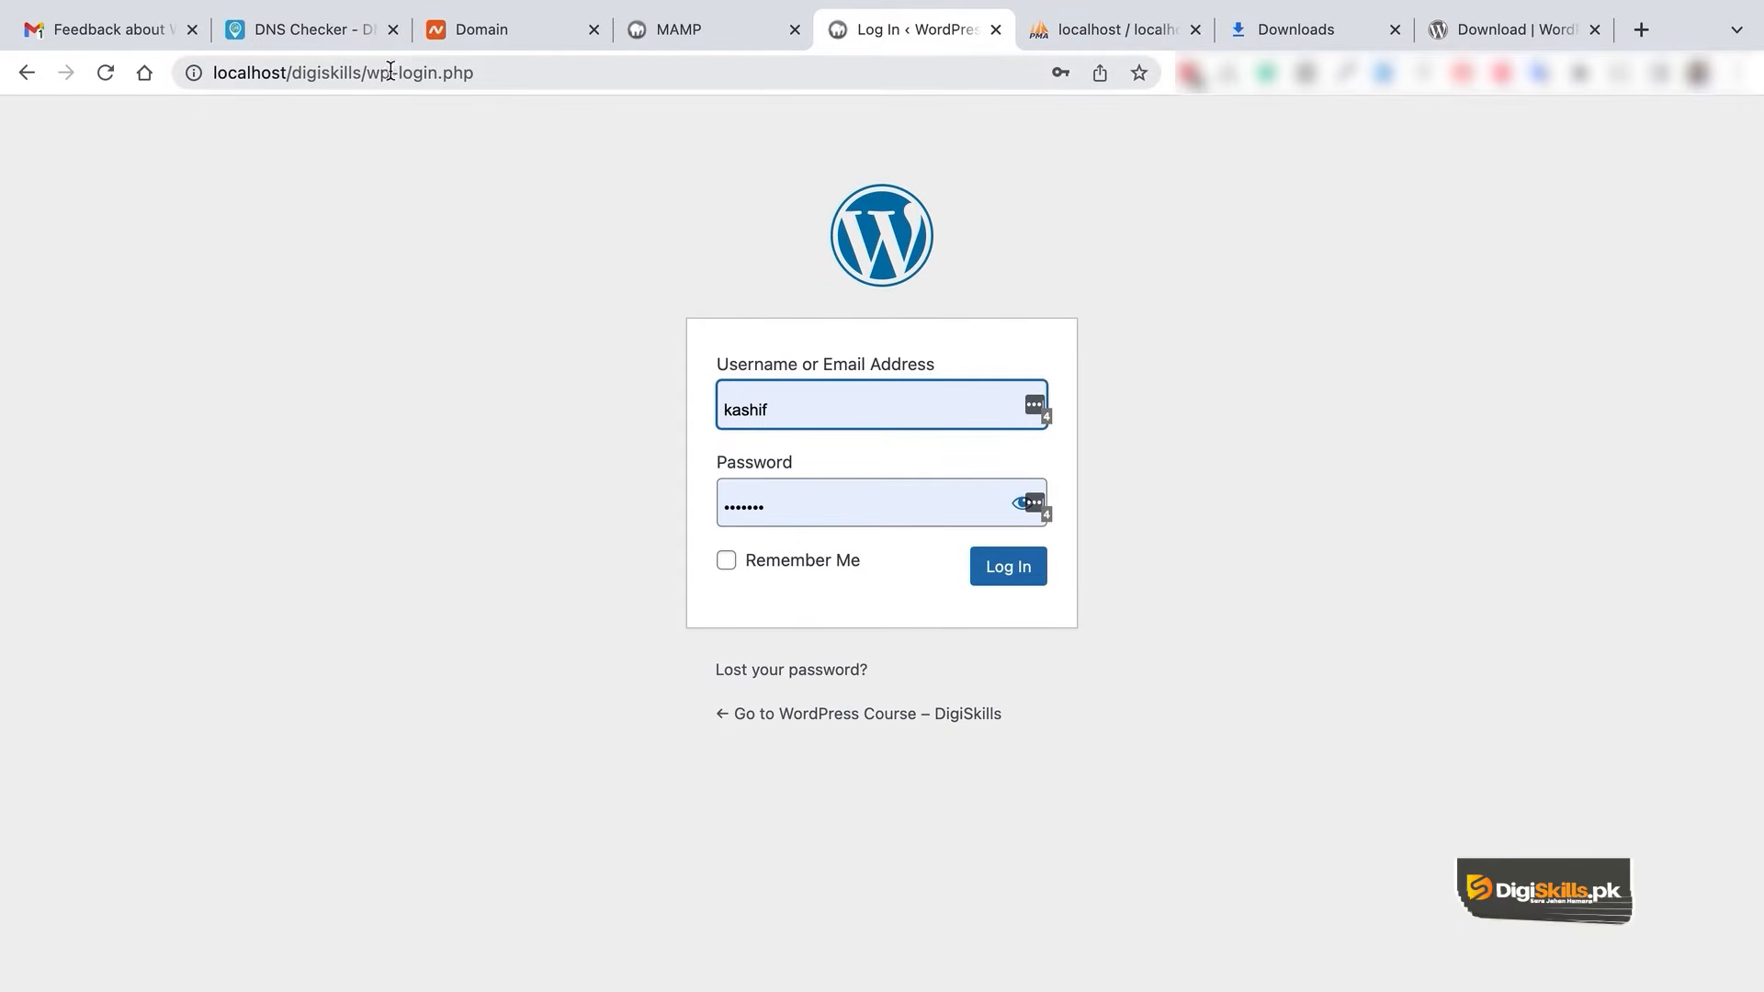
# - Change the address to localhost/digiskills/wp-admin and sign in with the autofilled credentials
pyautogui.moveTo(396, 72); pyautogui.dragTo(534, 82)
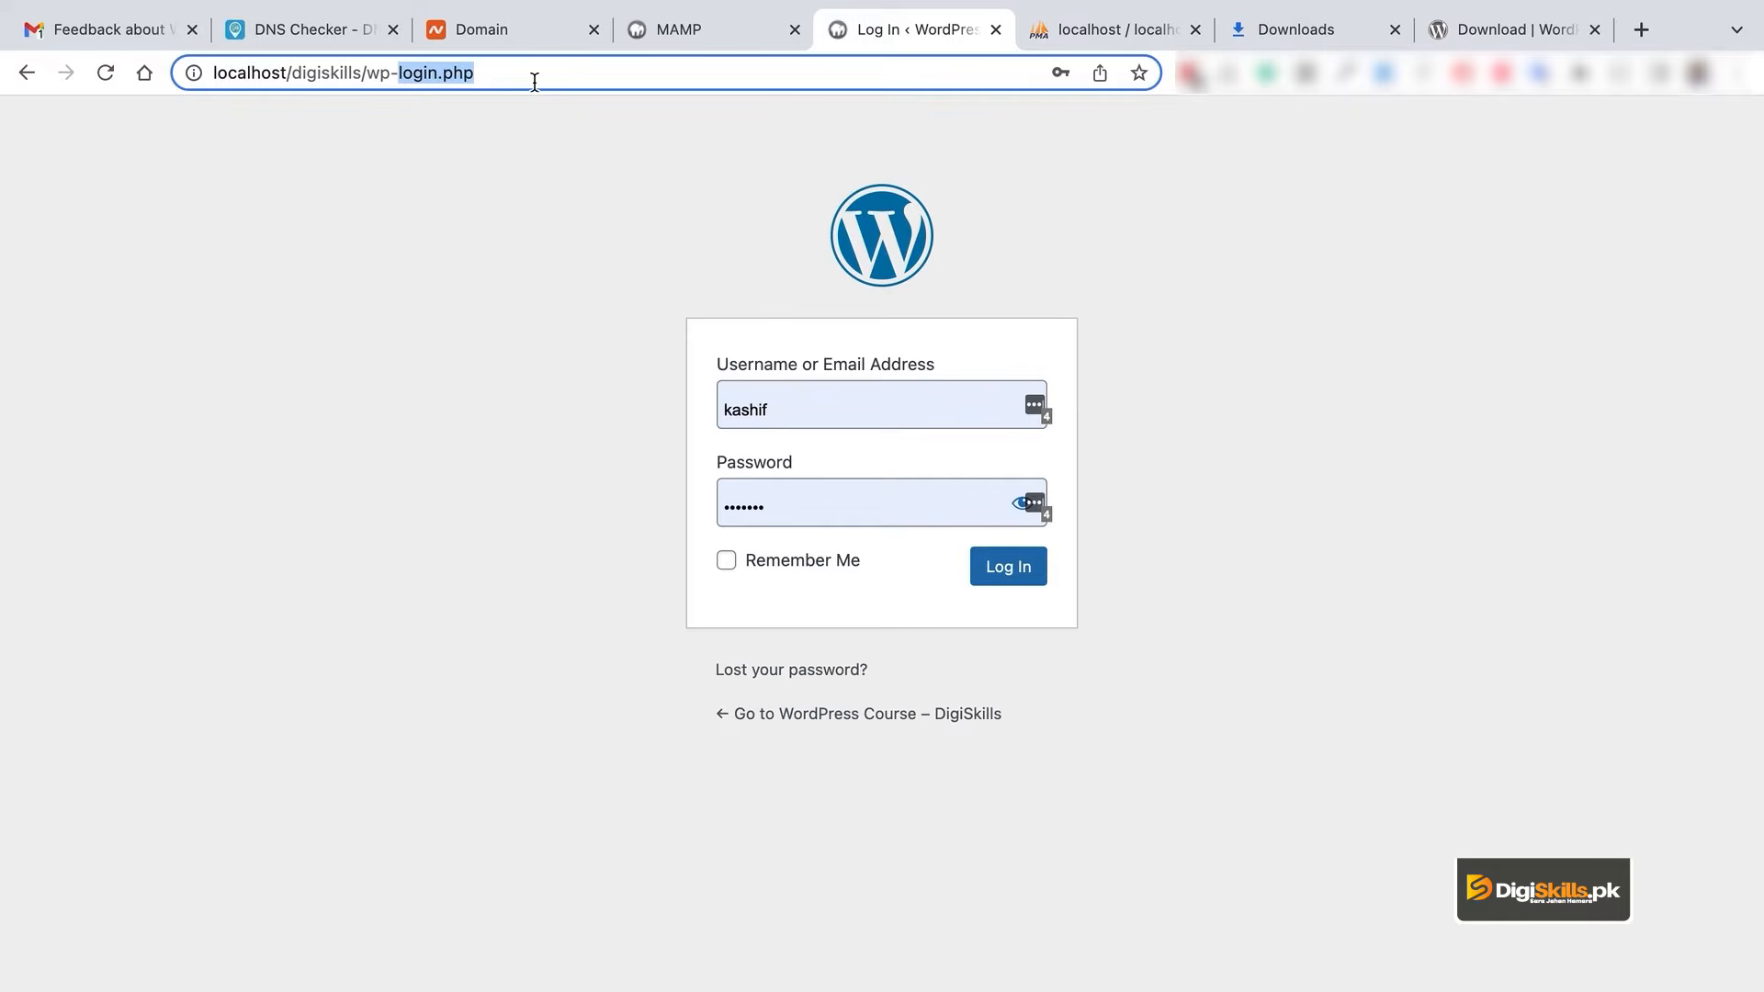
pyautogui.write('admin')
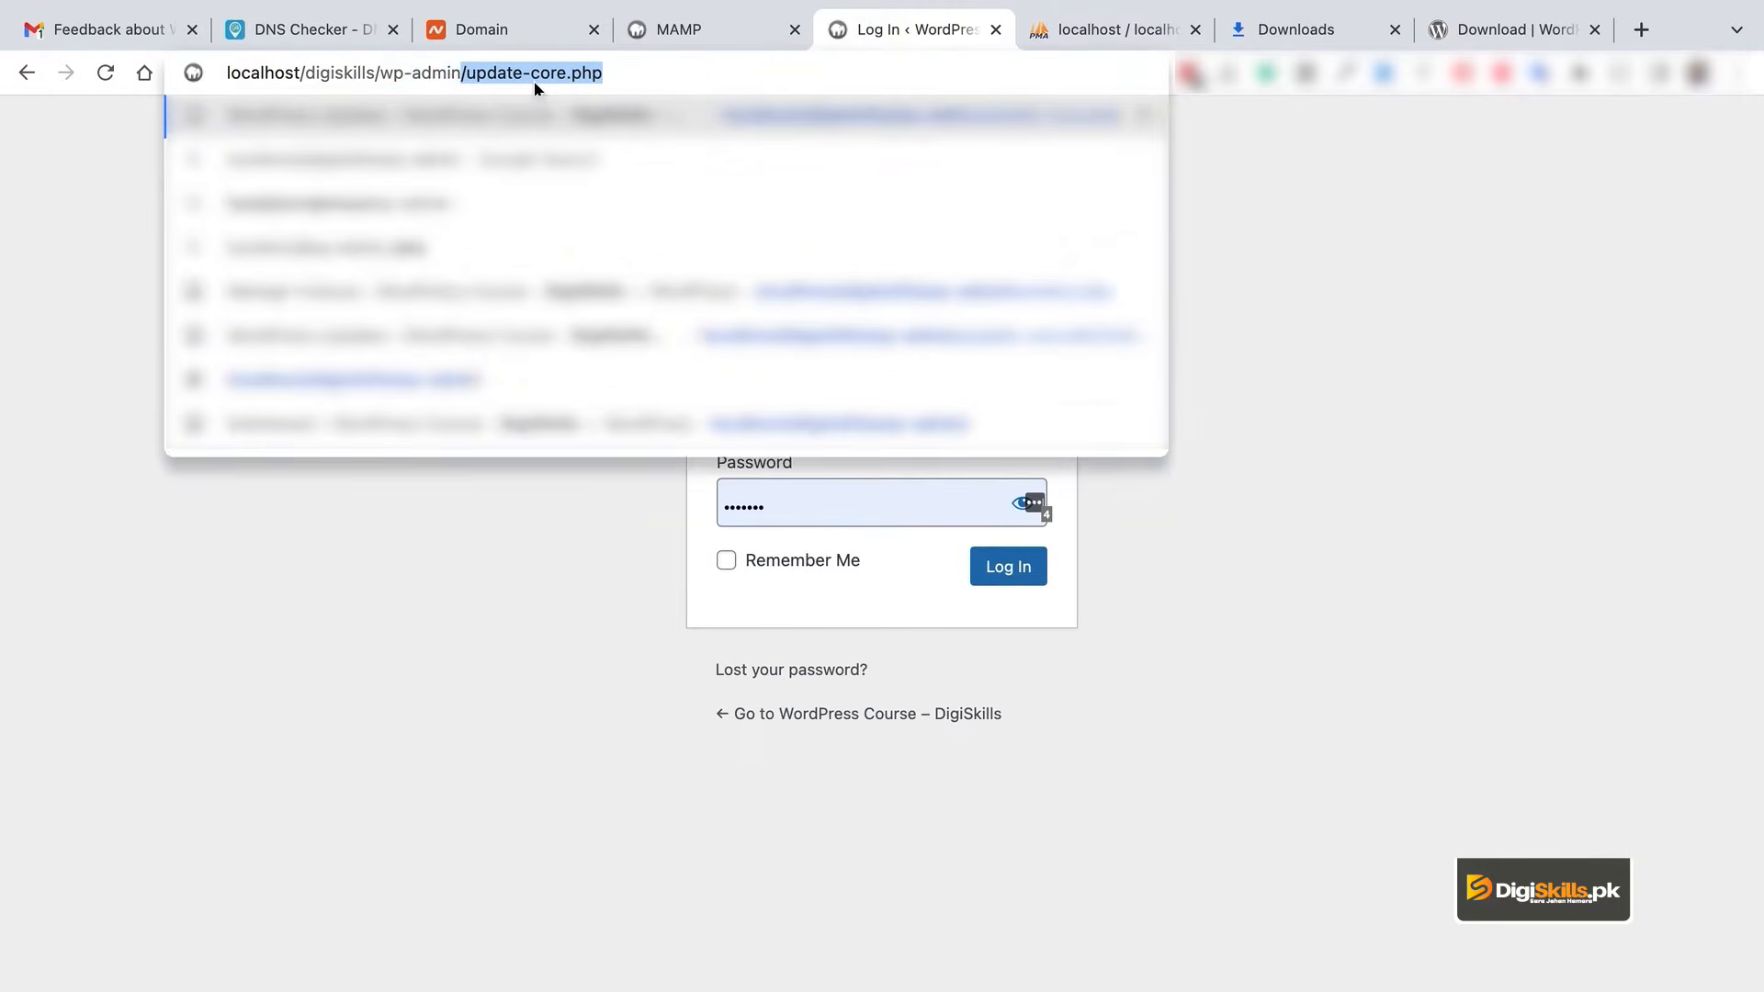
pyautogui.press('Return')
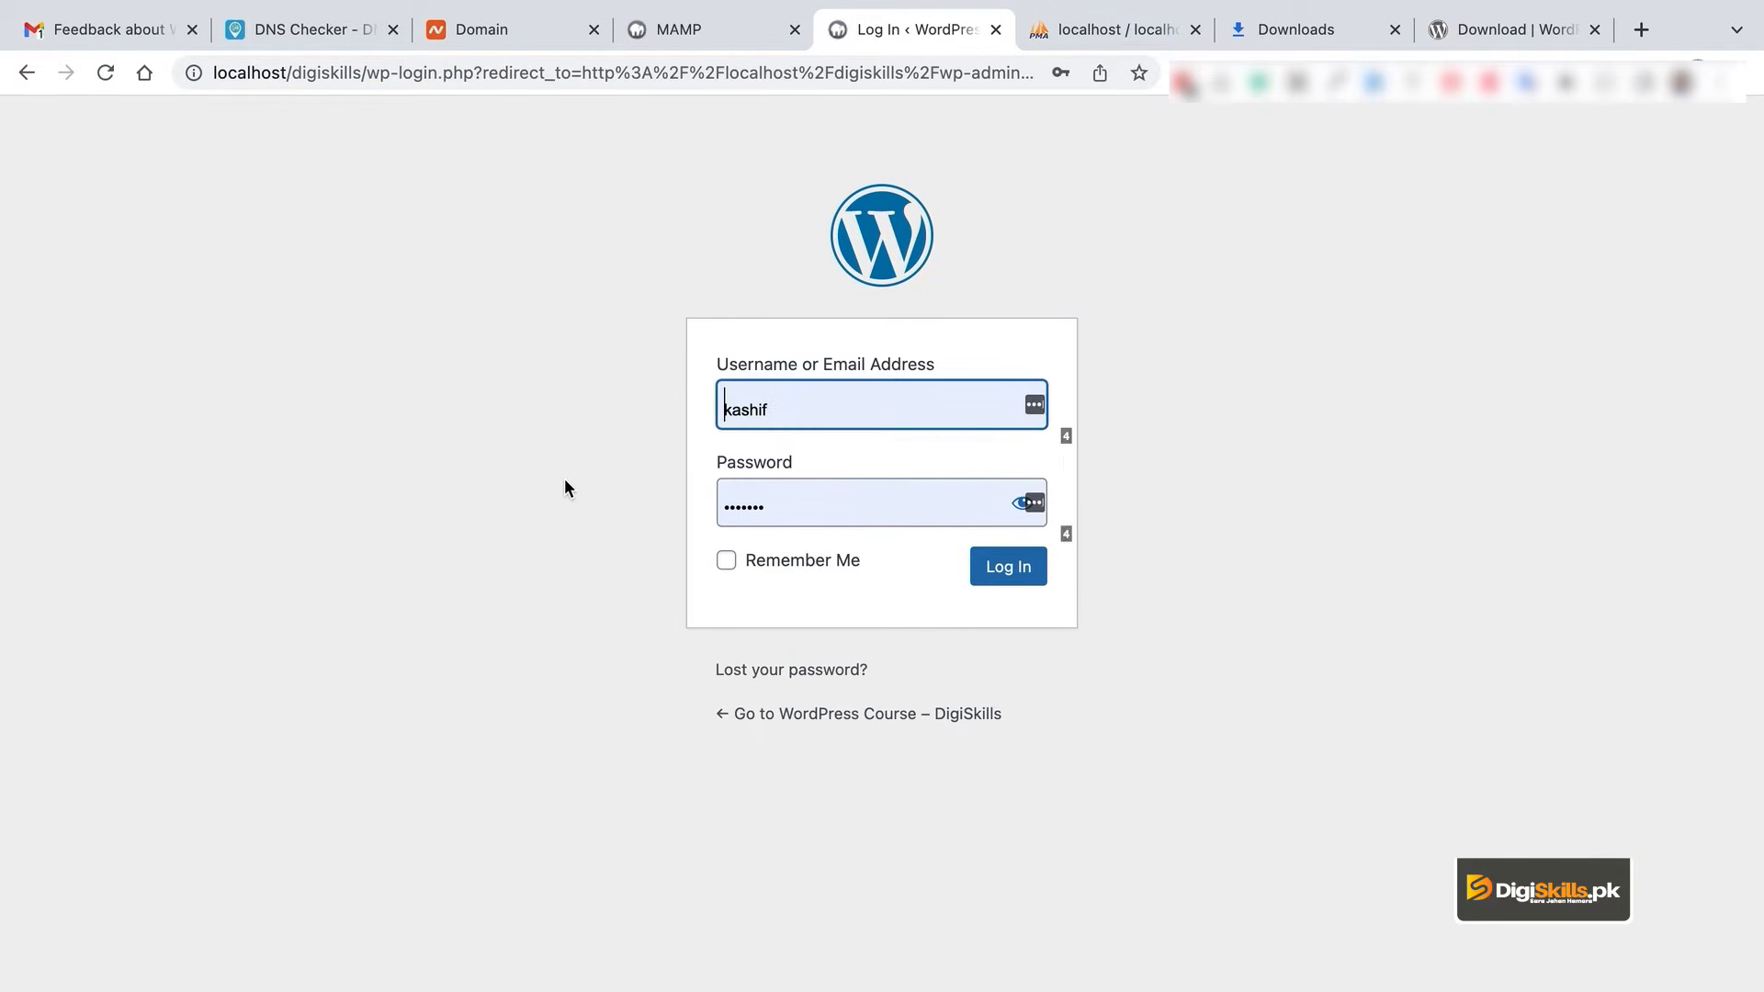
pyautogui.click(831, 406)
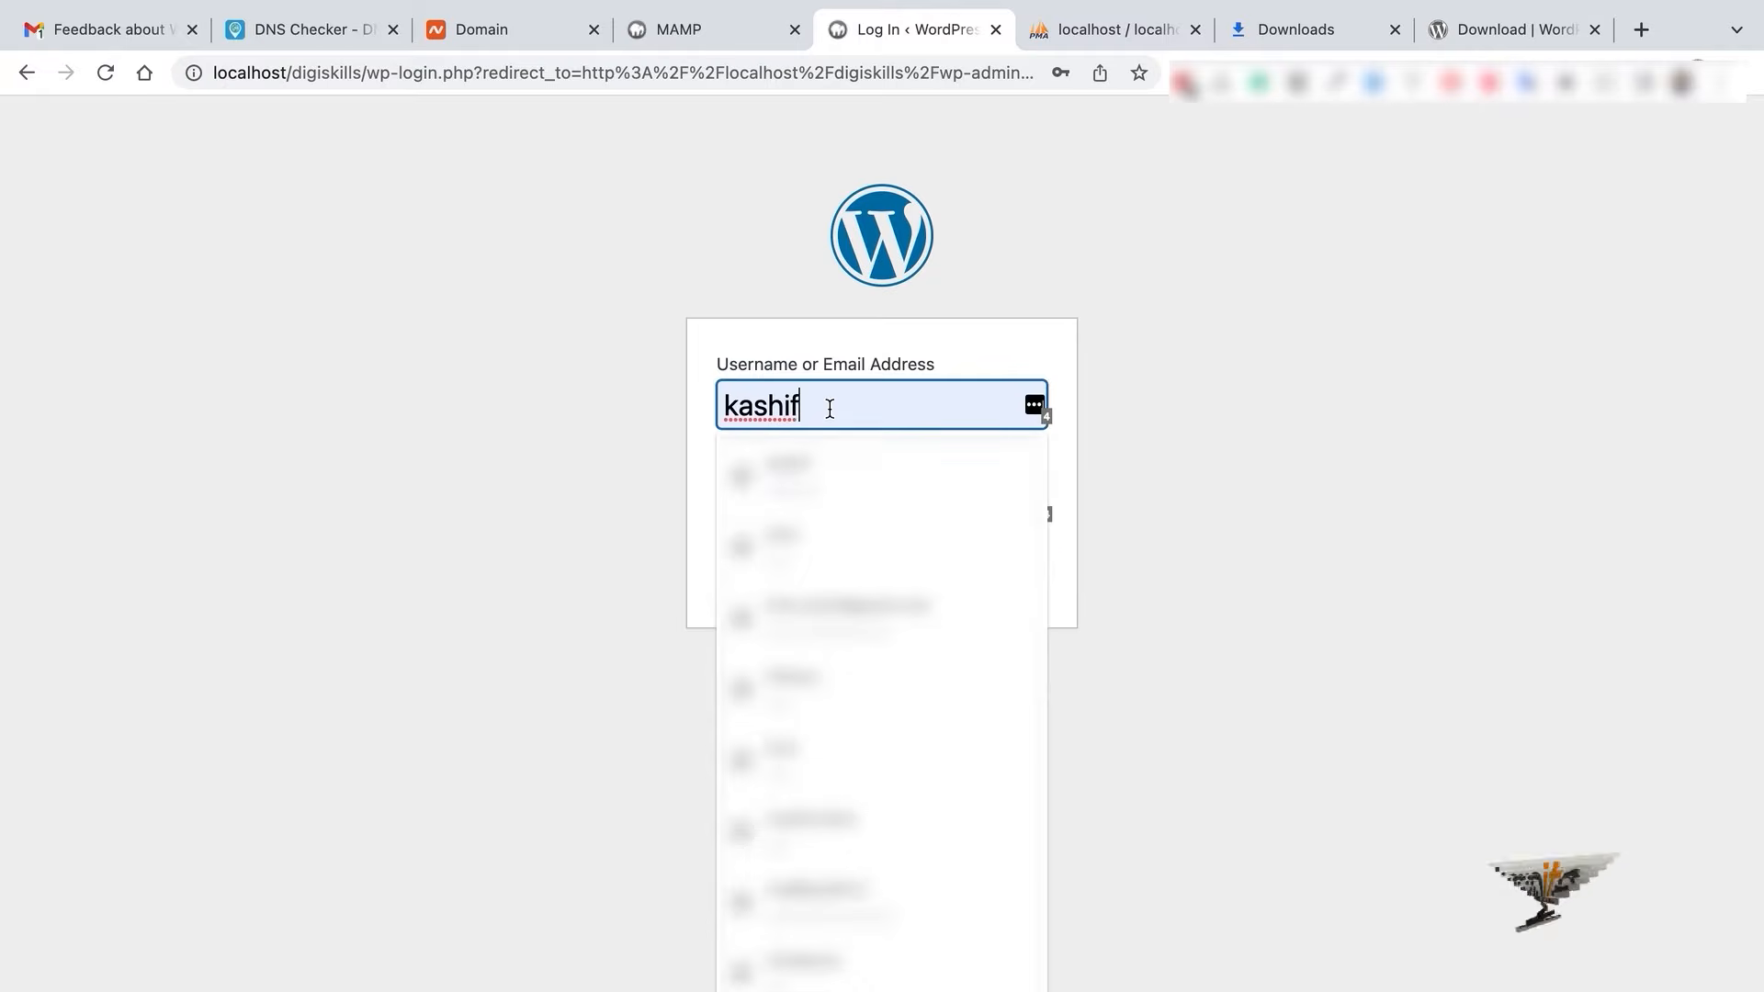
pyautogui.click(484, 426)
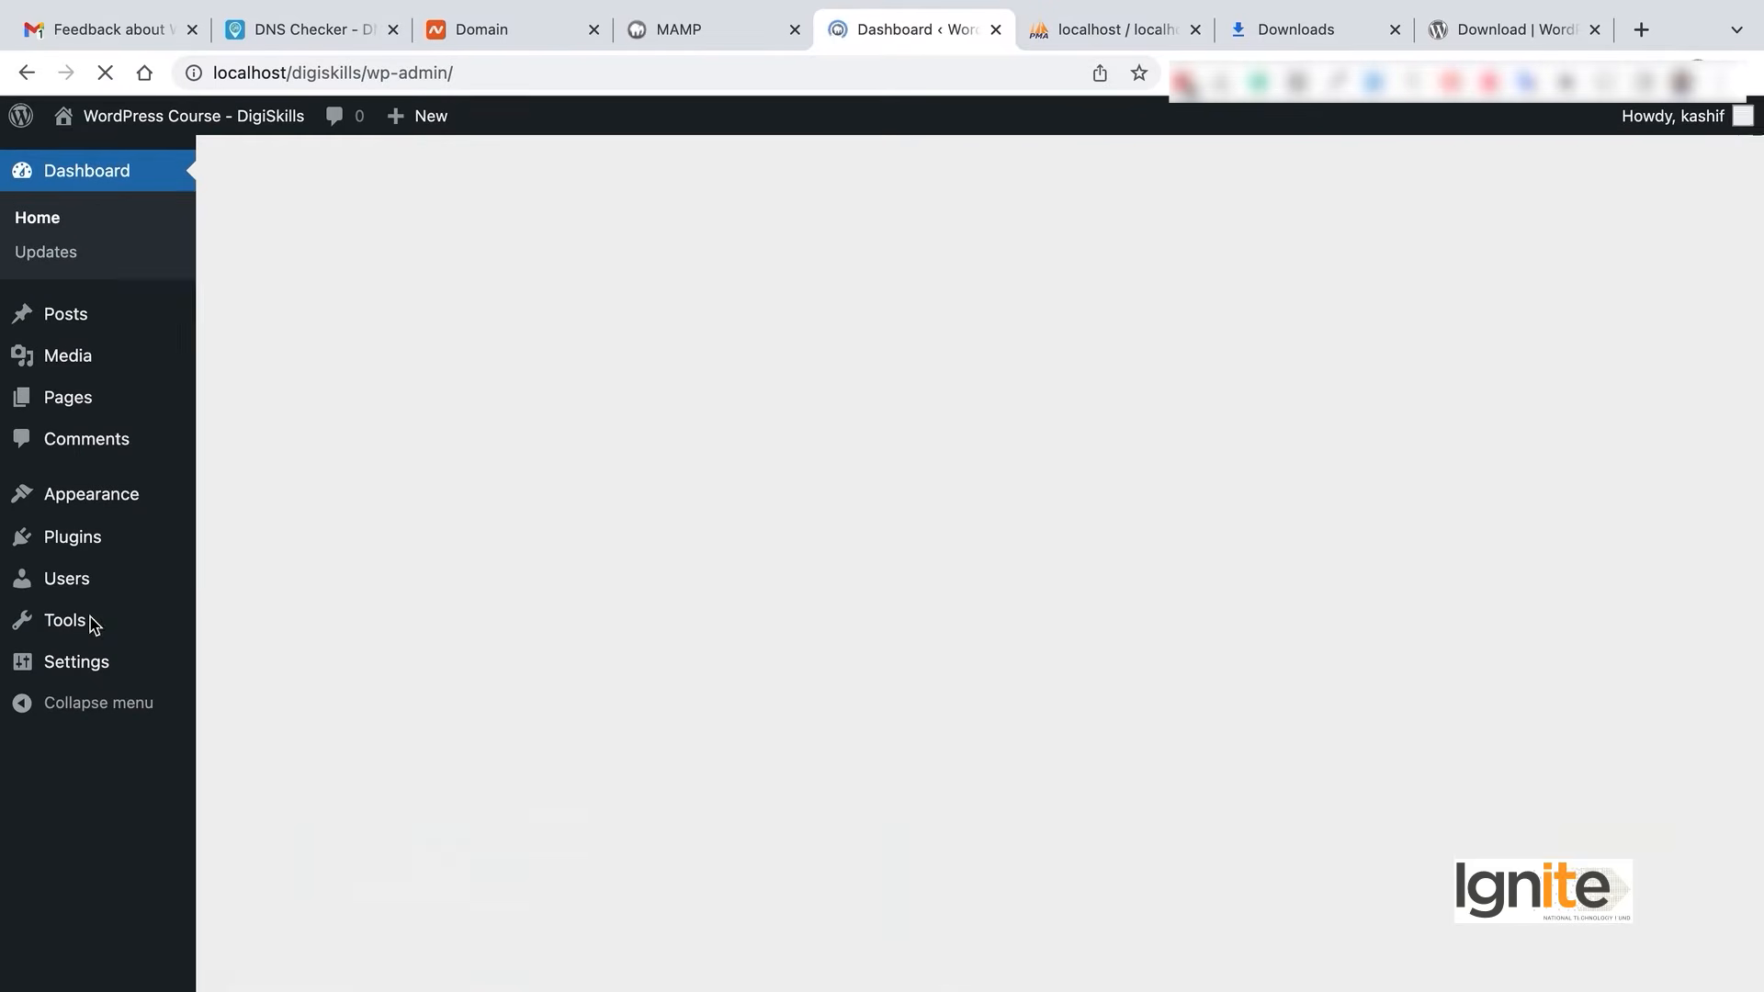
# - Look over the Quick Draft widget and version note, then view Updates confirming WordPress 5.9
pyautogui.scroll(-1, 689, 630)
pyautogui.scroll(1, 689, 630)
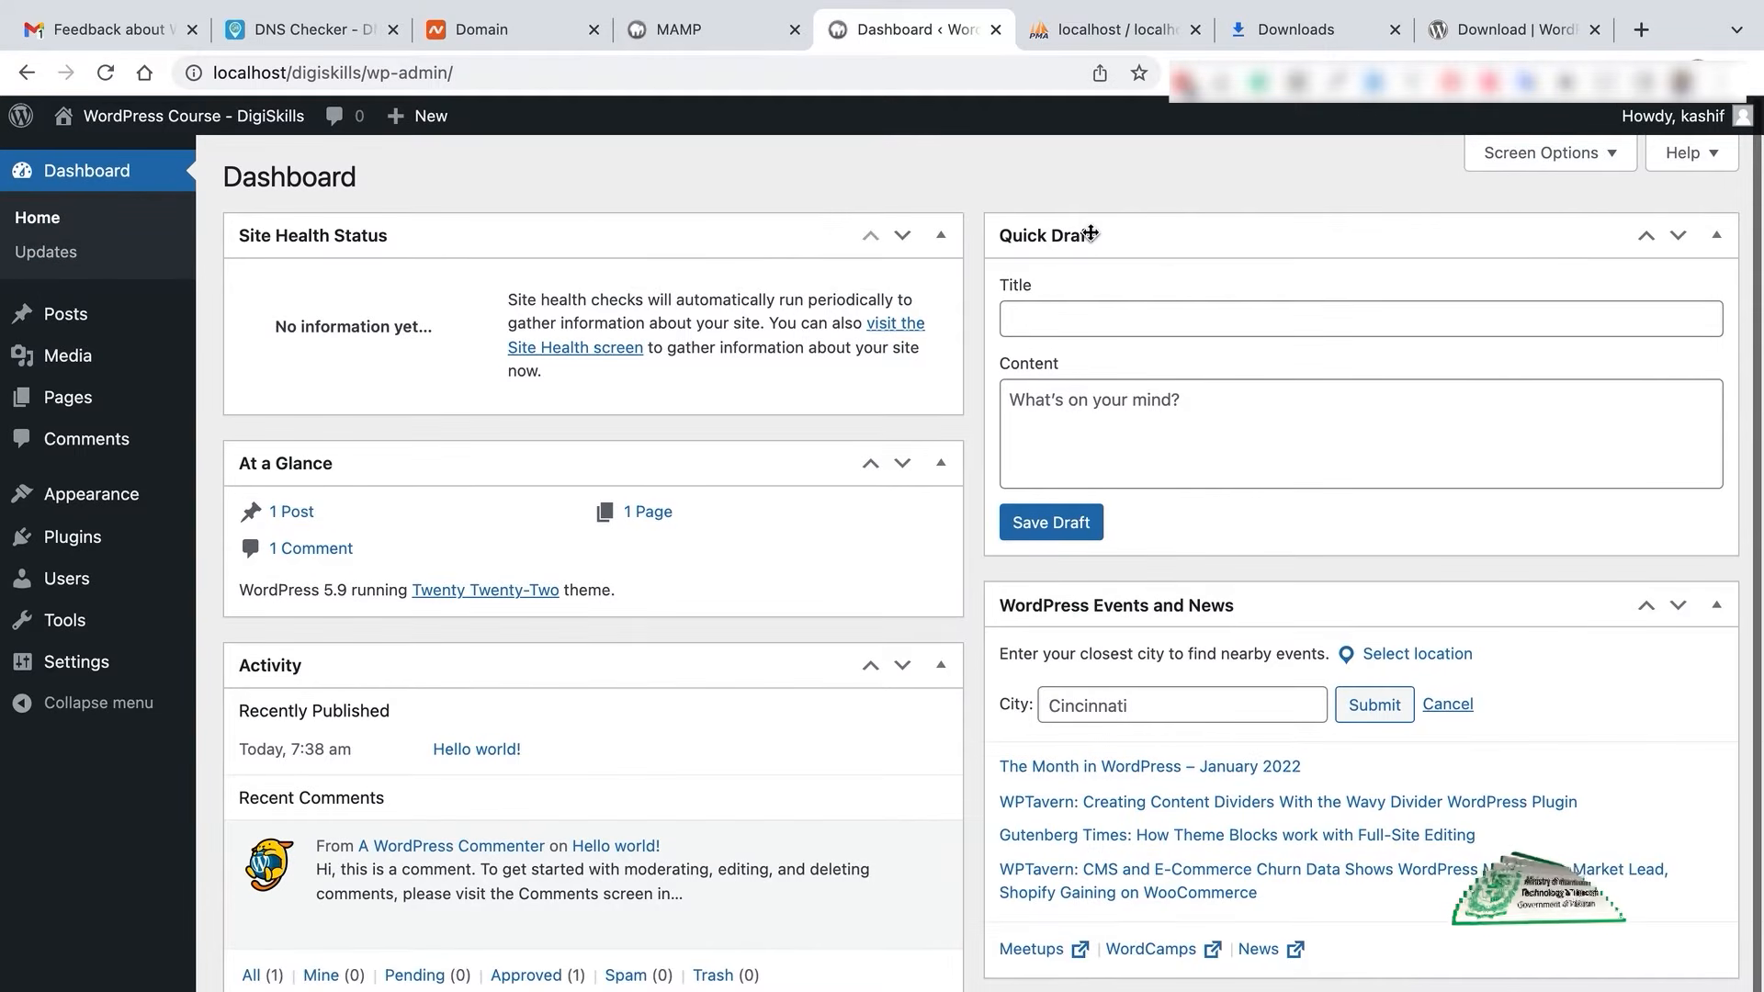
pyautogui.click(1112, 319)
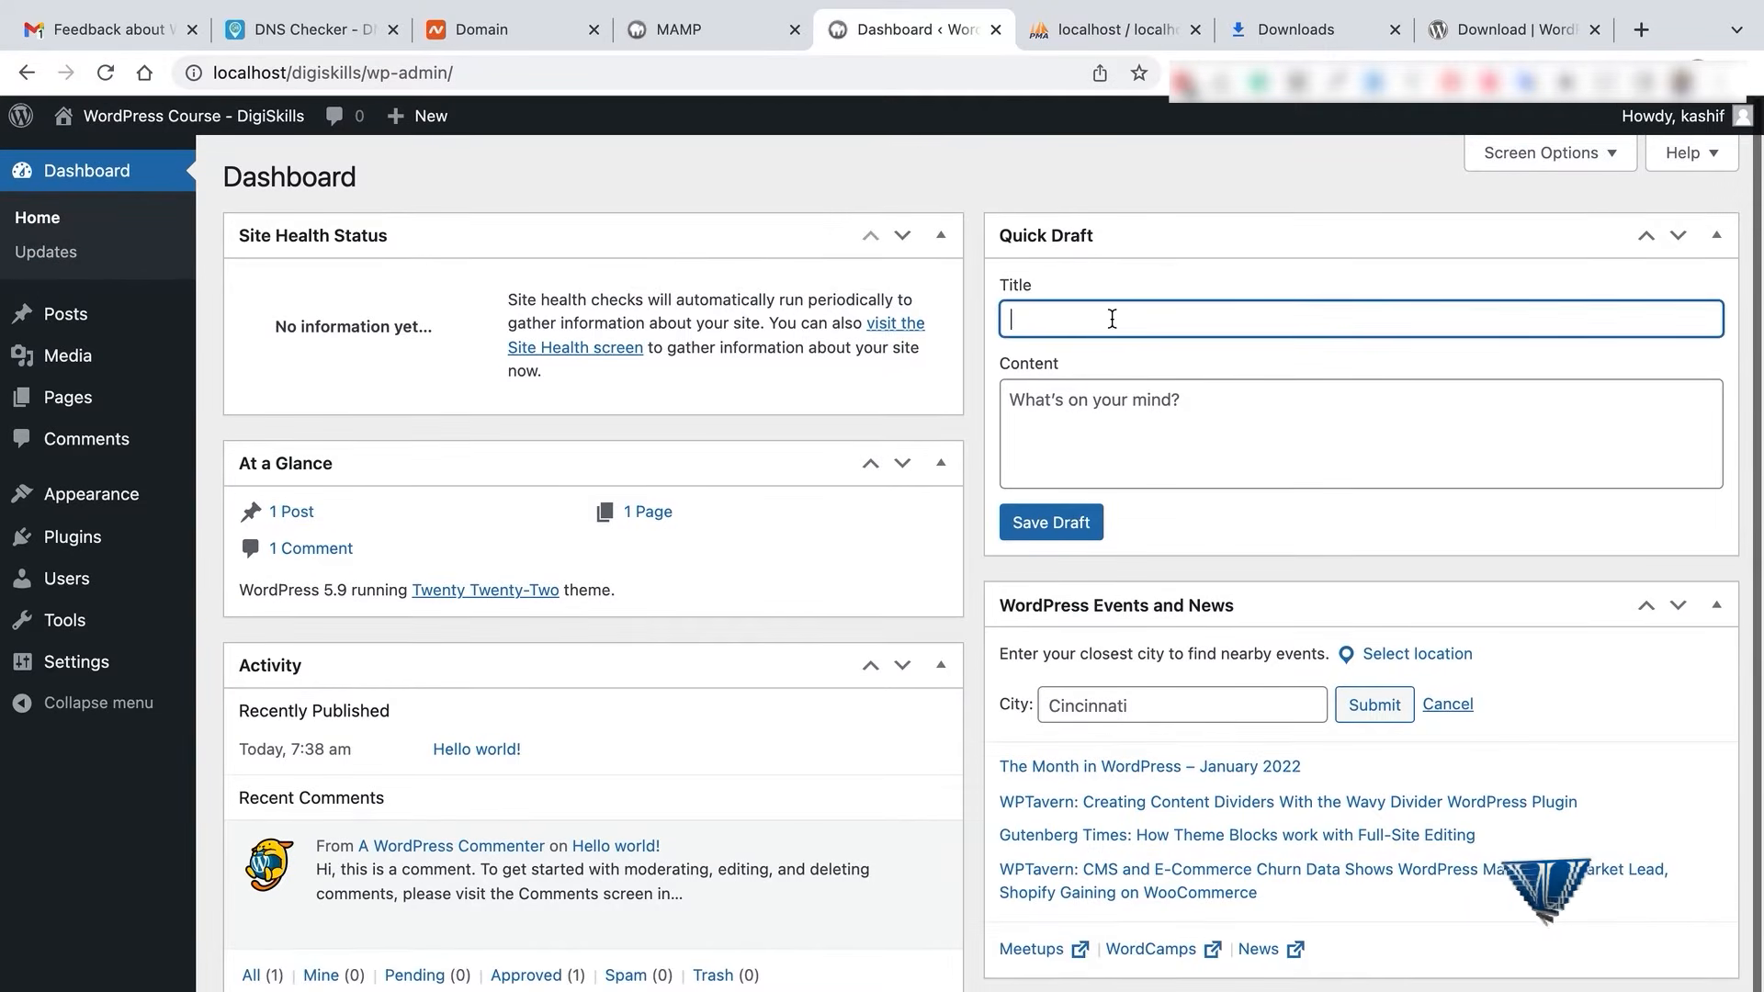
pyautogui.click(1155, 425)
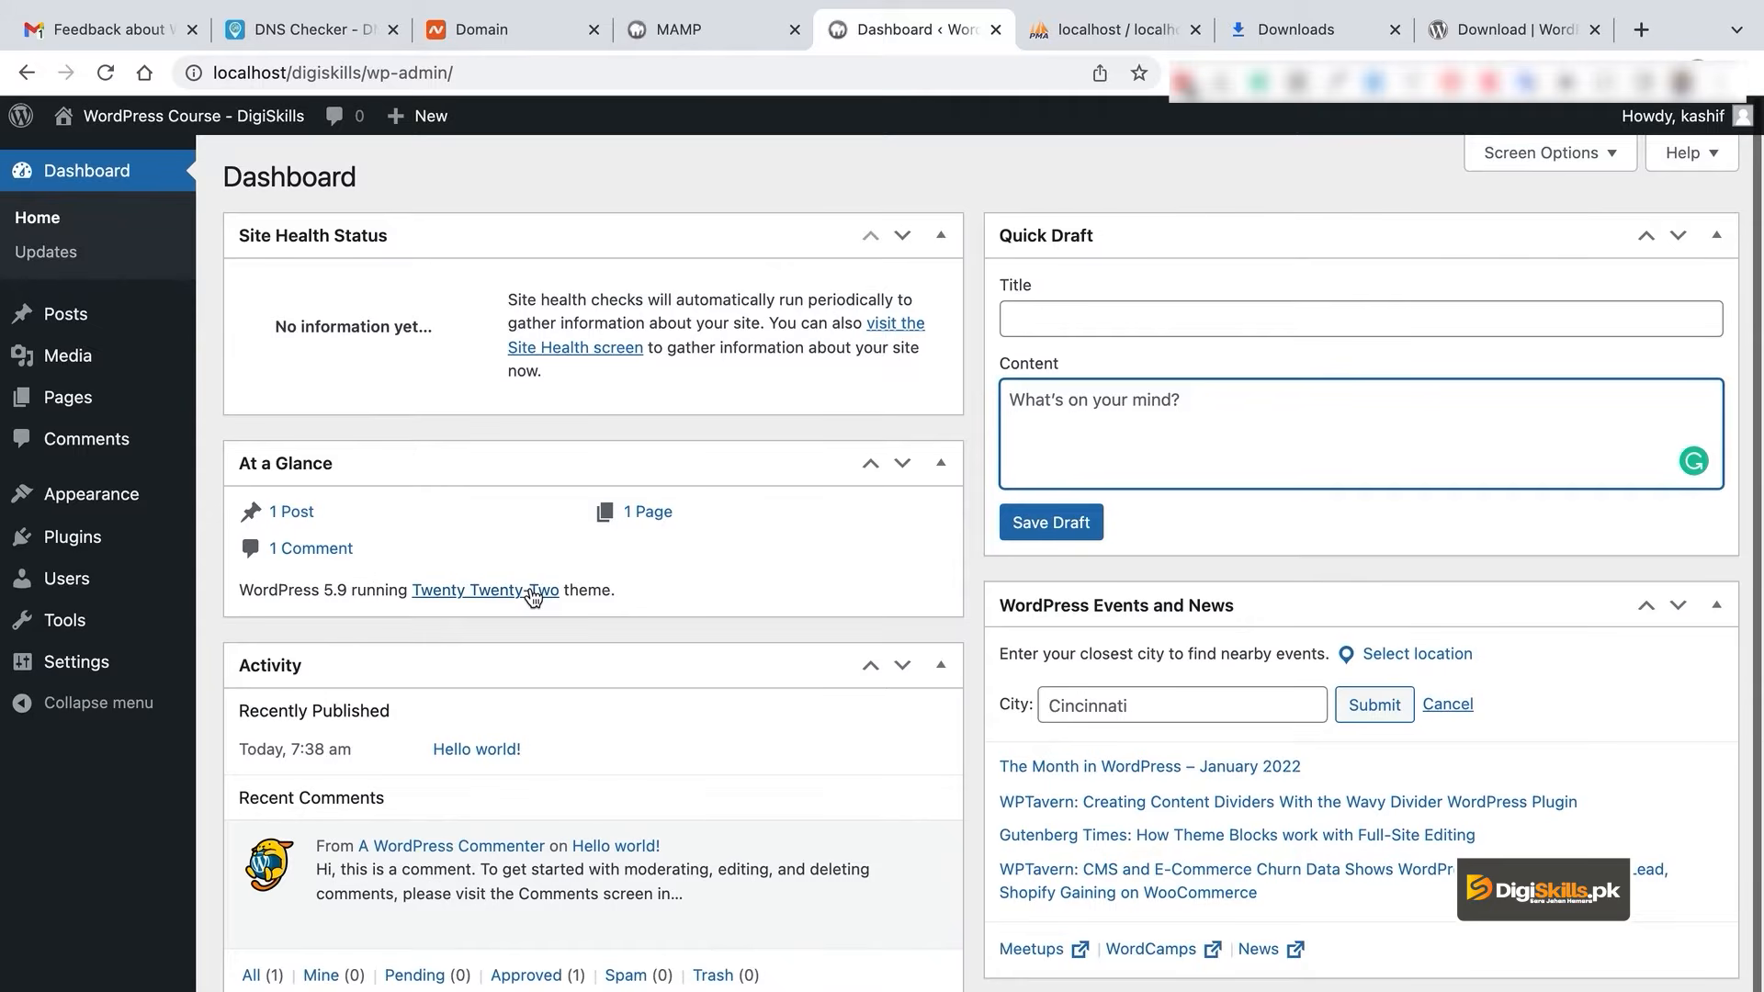
pyautogui.click(340, 588)
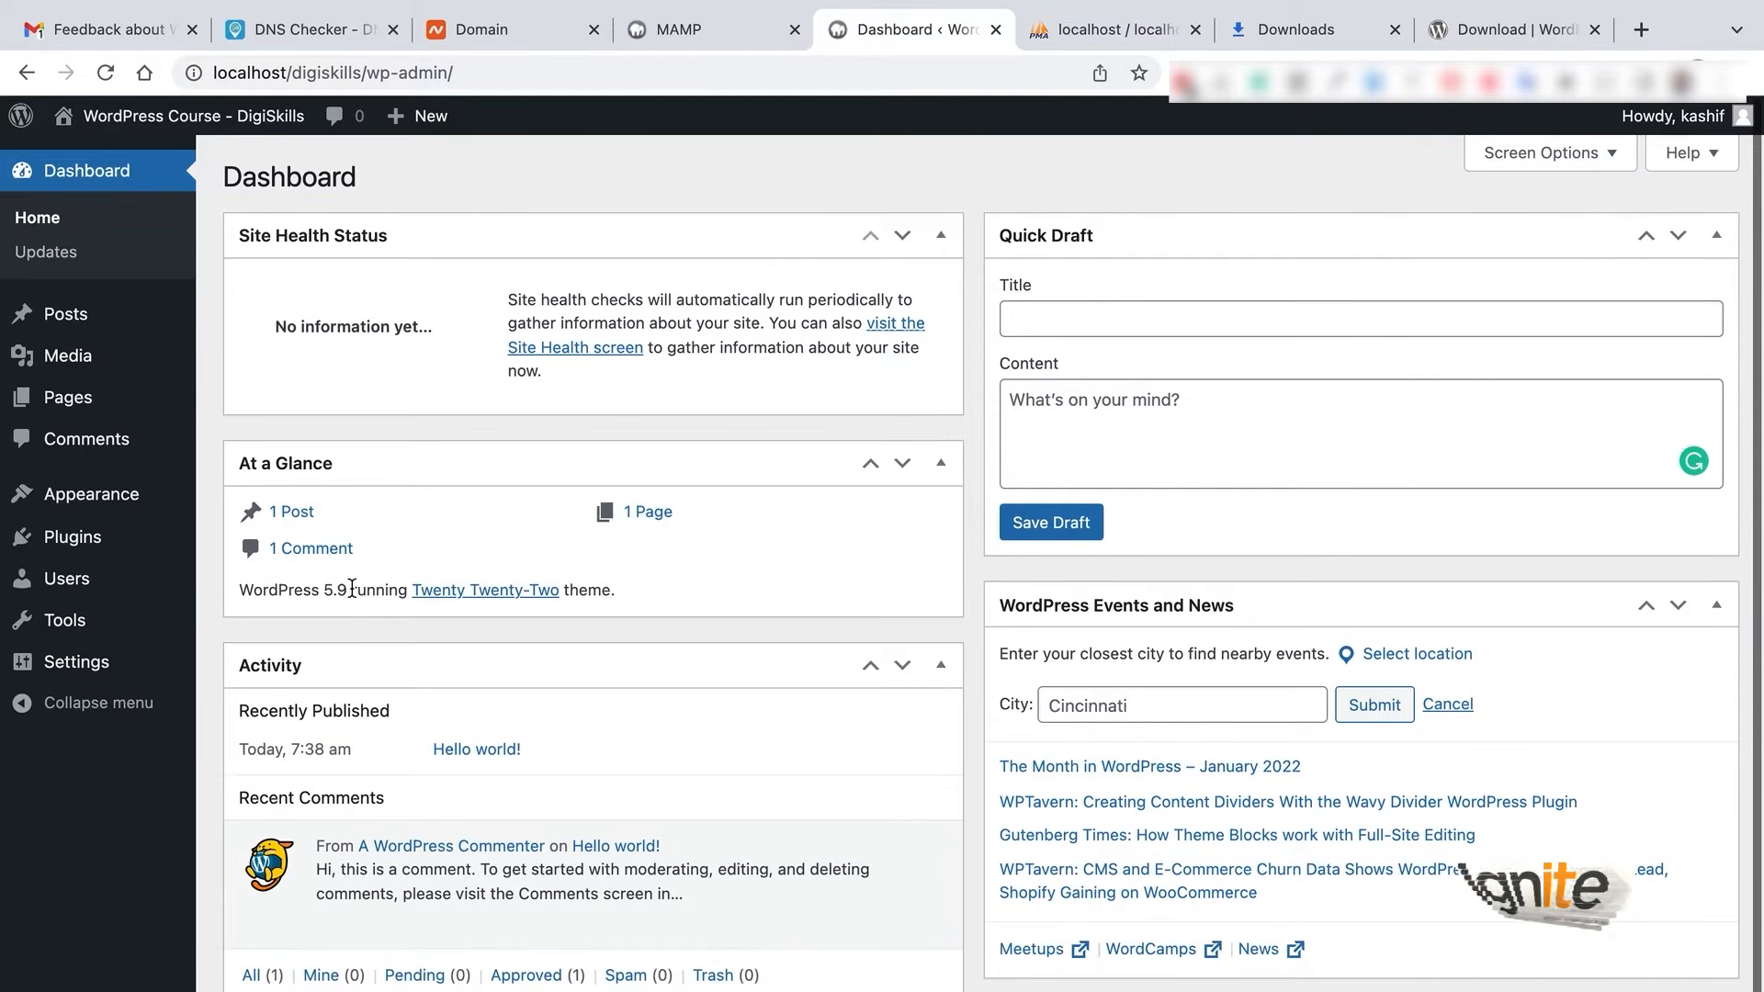
pyautogui.click(81, 254)
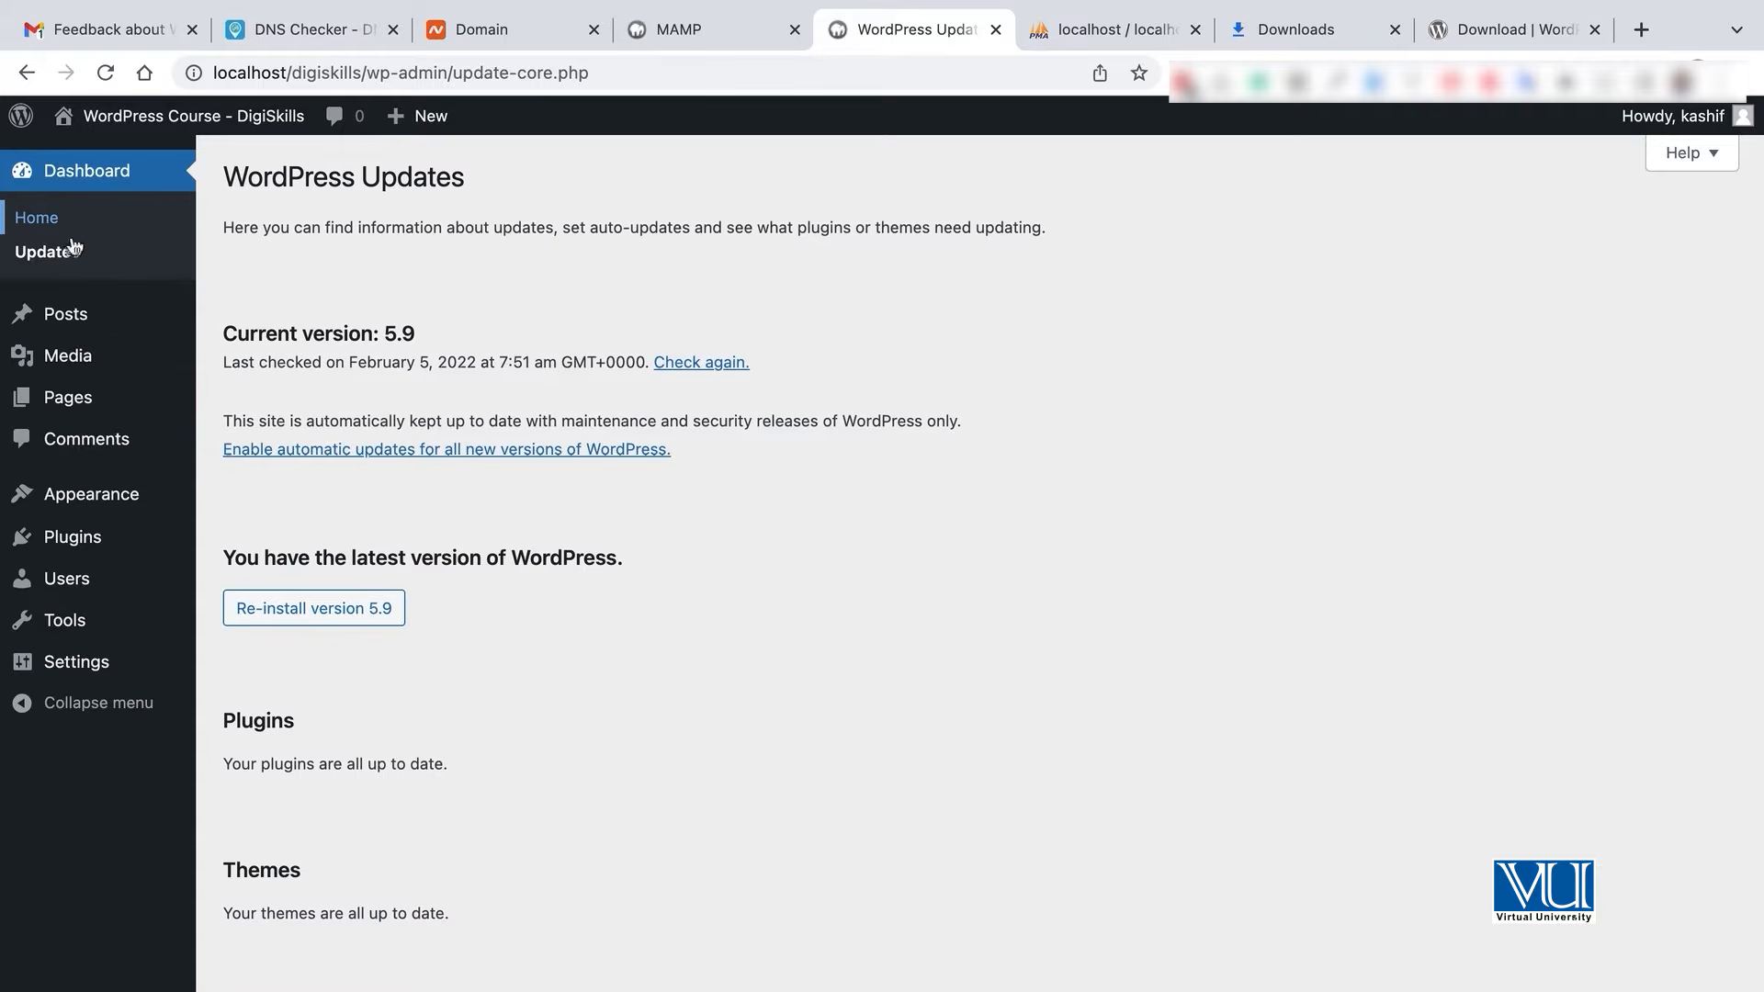
# - Browse the Posts, Categories and Tags pages, ending on the empty Media Library
pyautogui.click(73, 320)
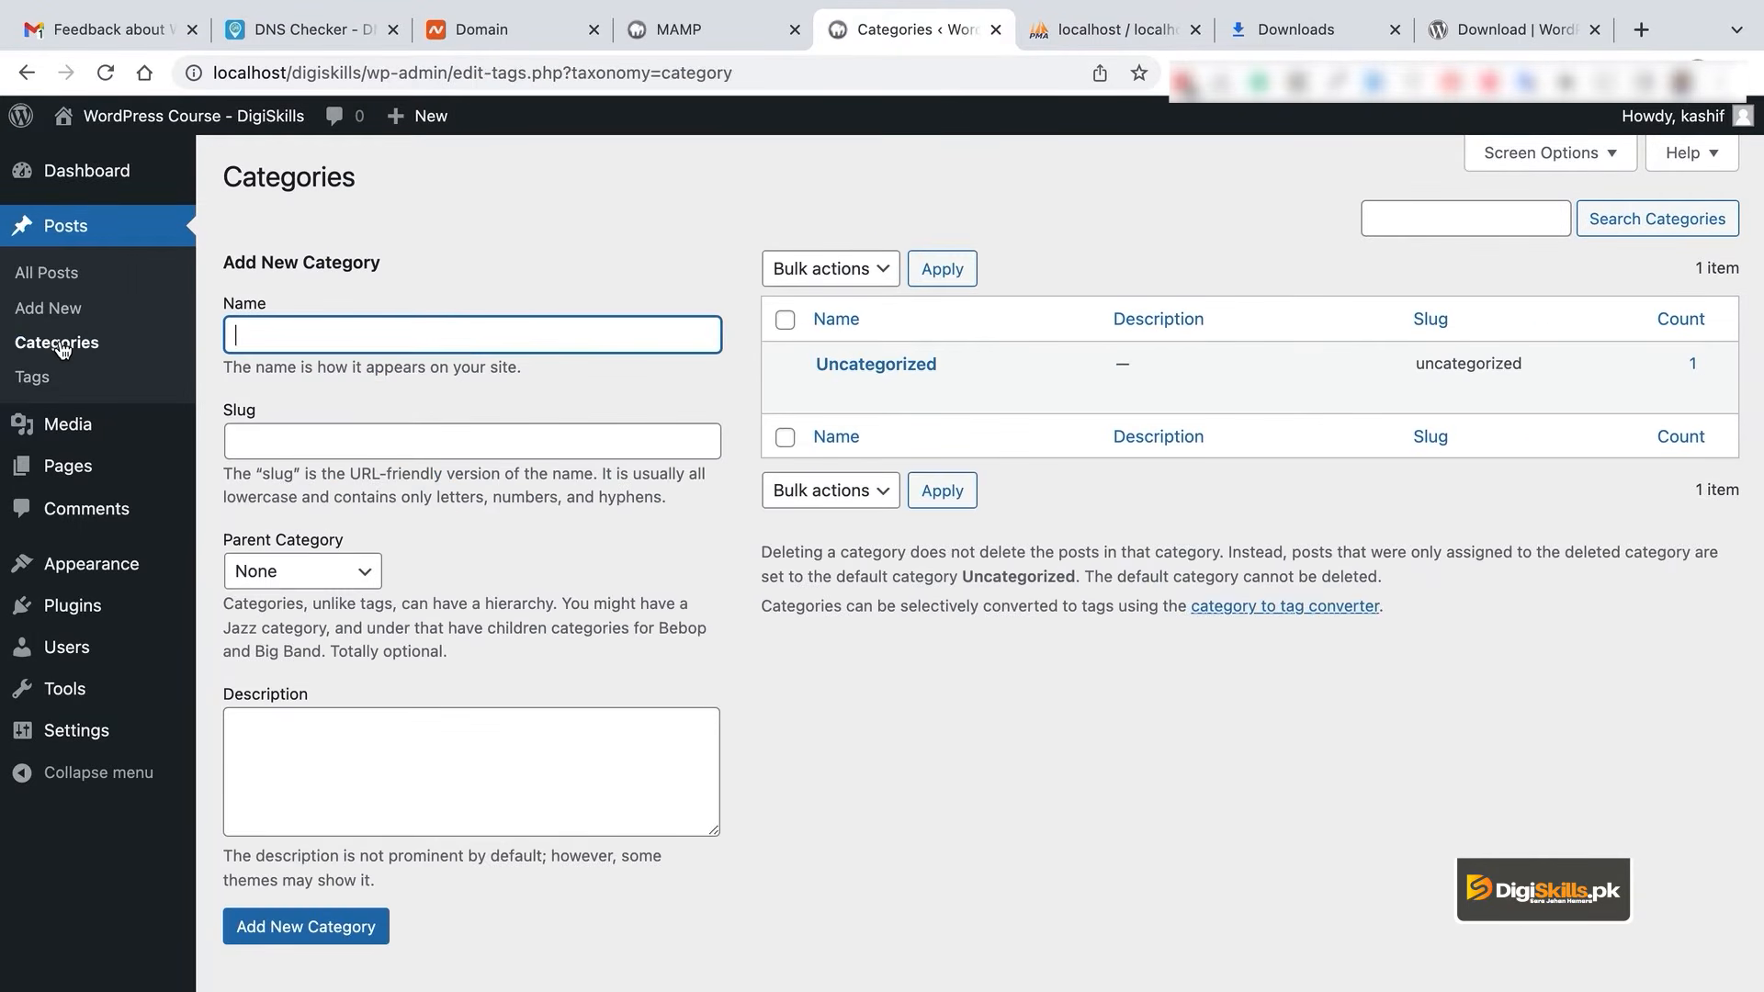
pyautogui.click(35, 378)
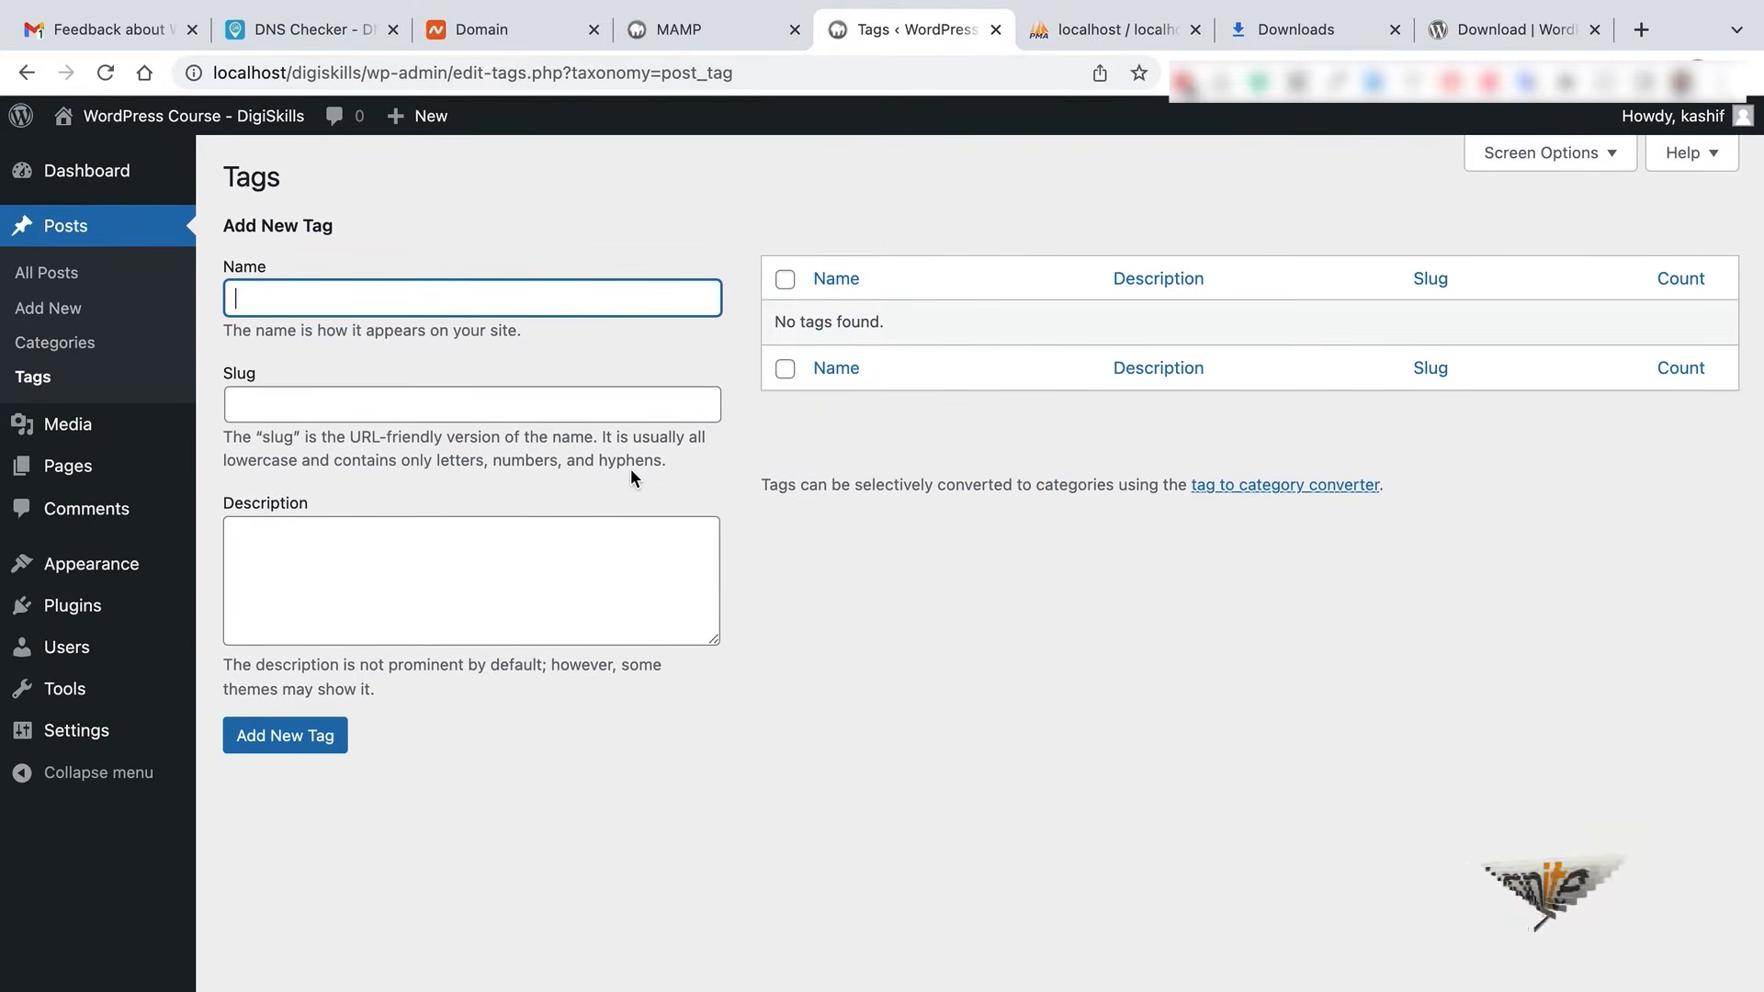
pyautogui.click(109, 438)
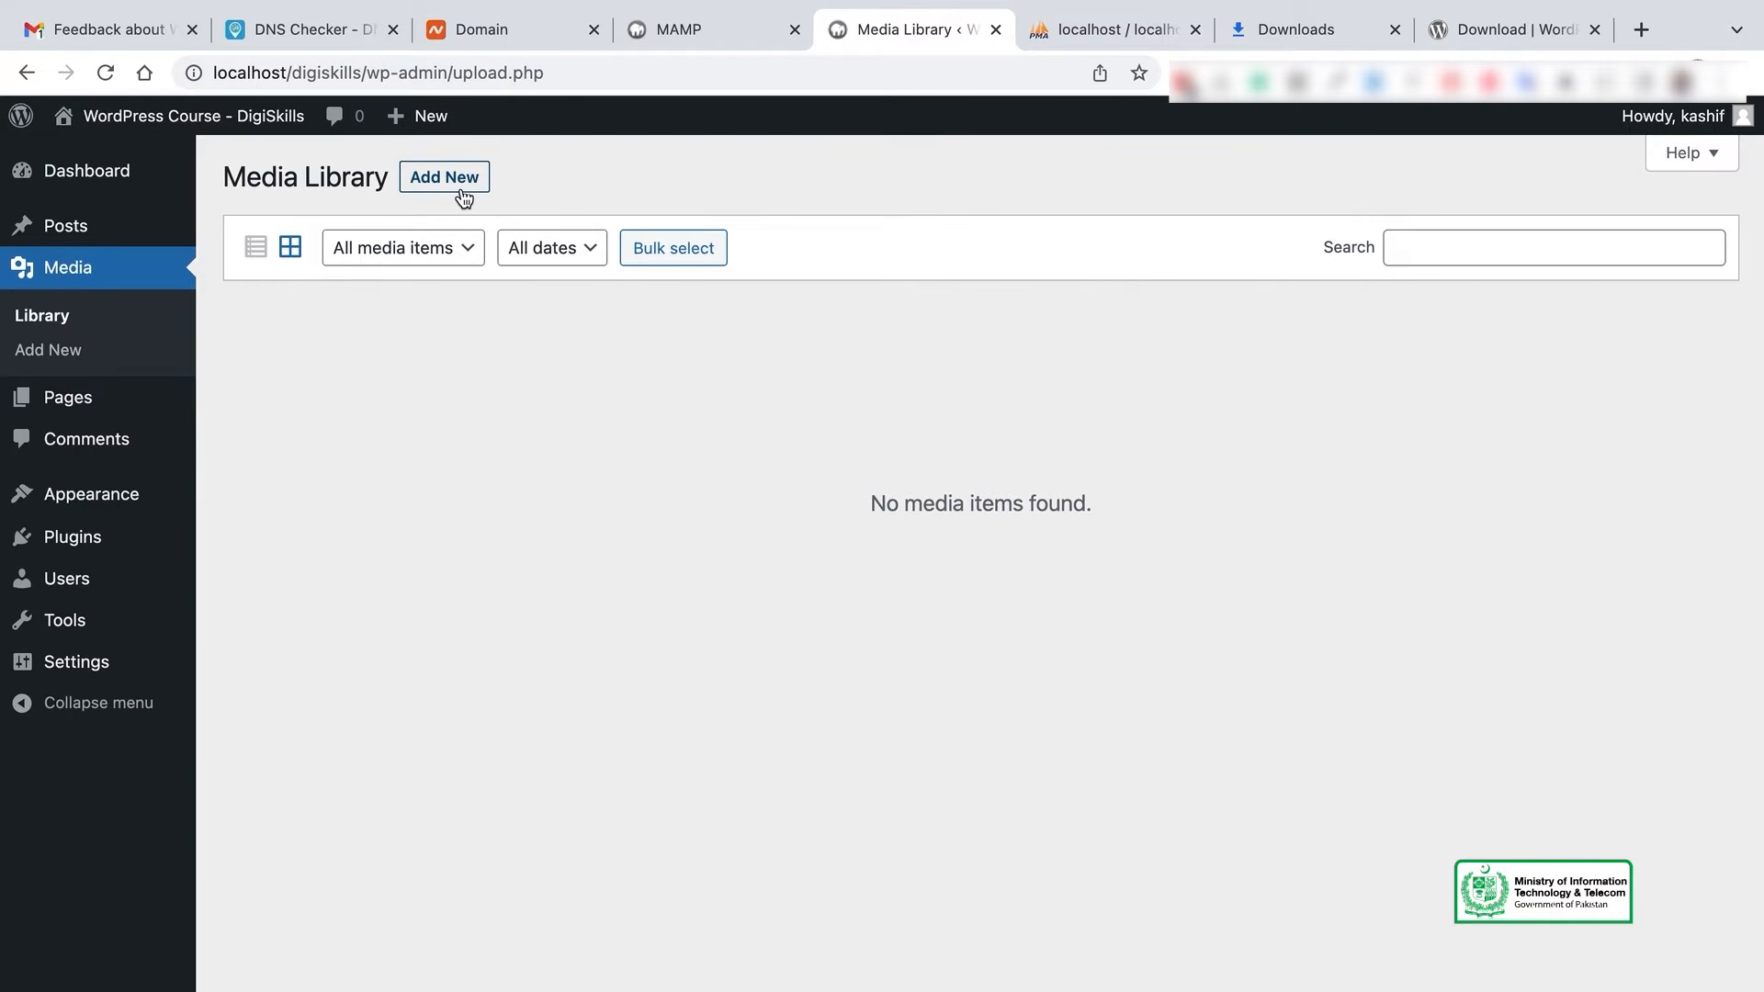
# - Show the media upload area, then look over the rows in the Pages list
pyautogui.click(464, 194)
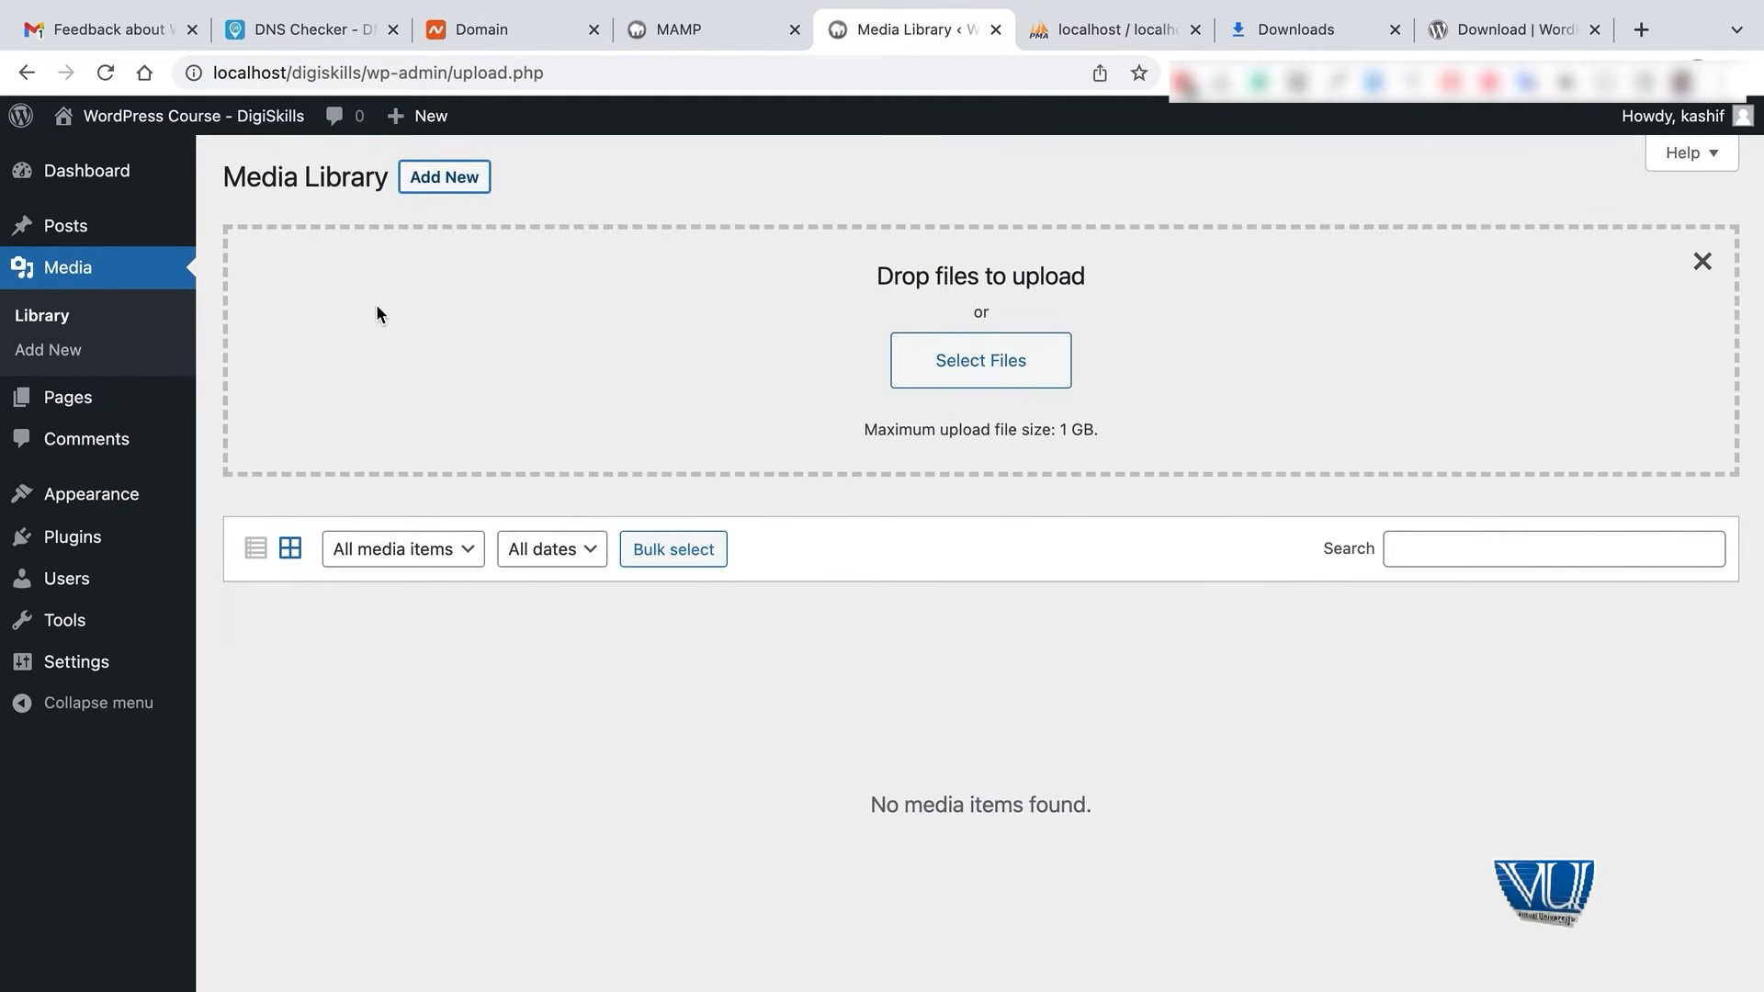
pyautogui.click(83, 400)
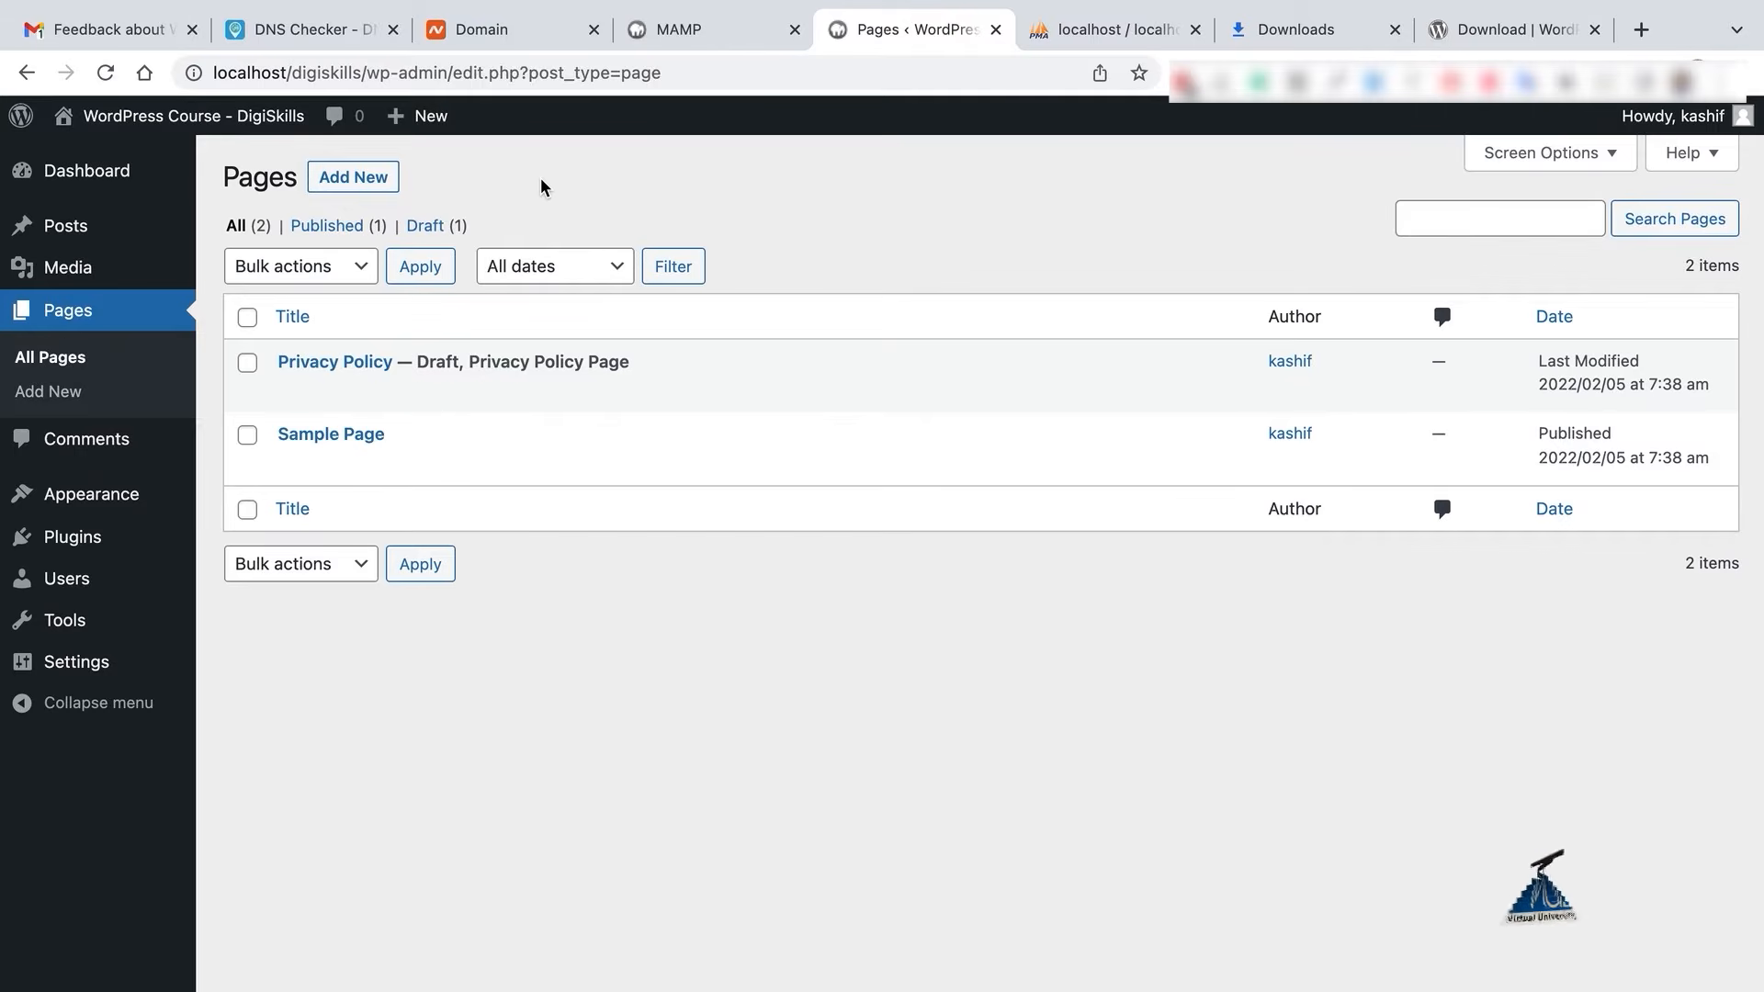
pyautogui.moveTo(599, 453)
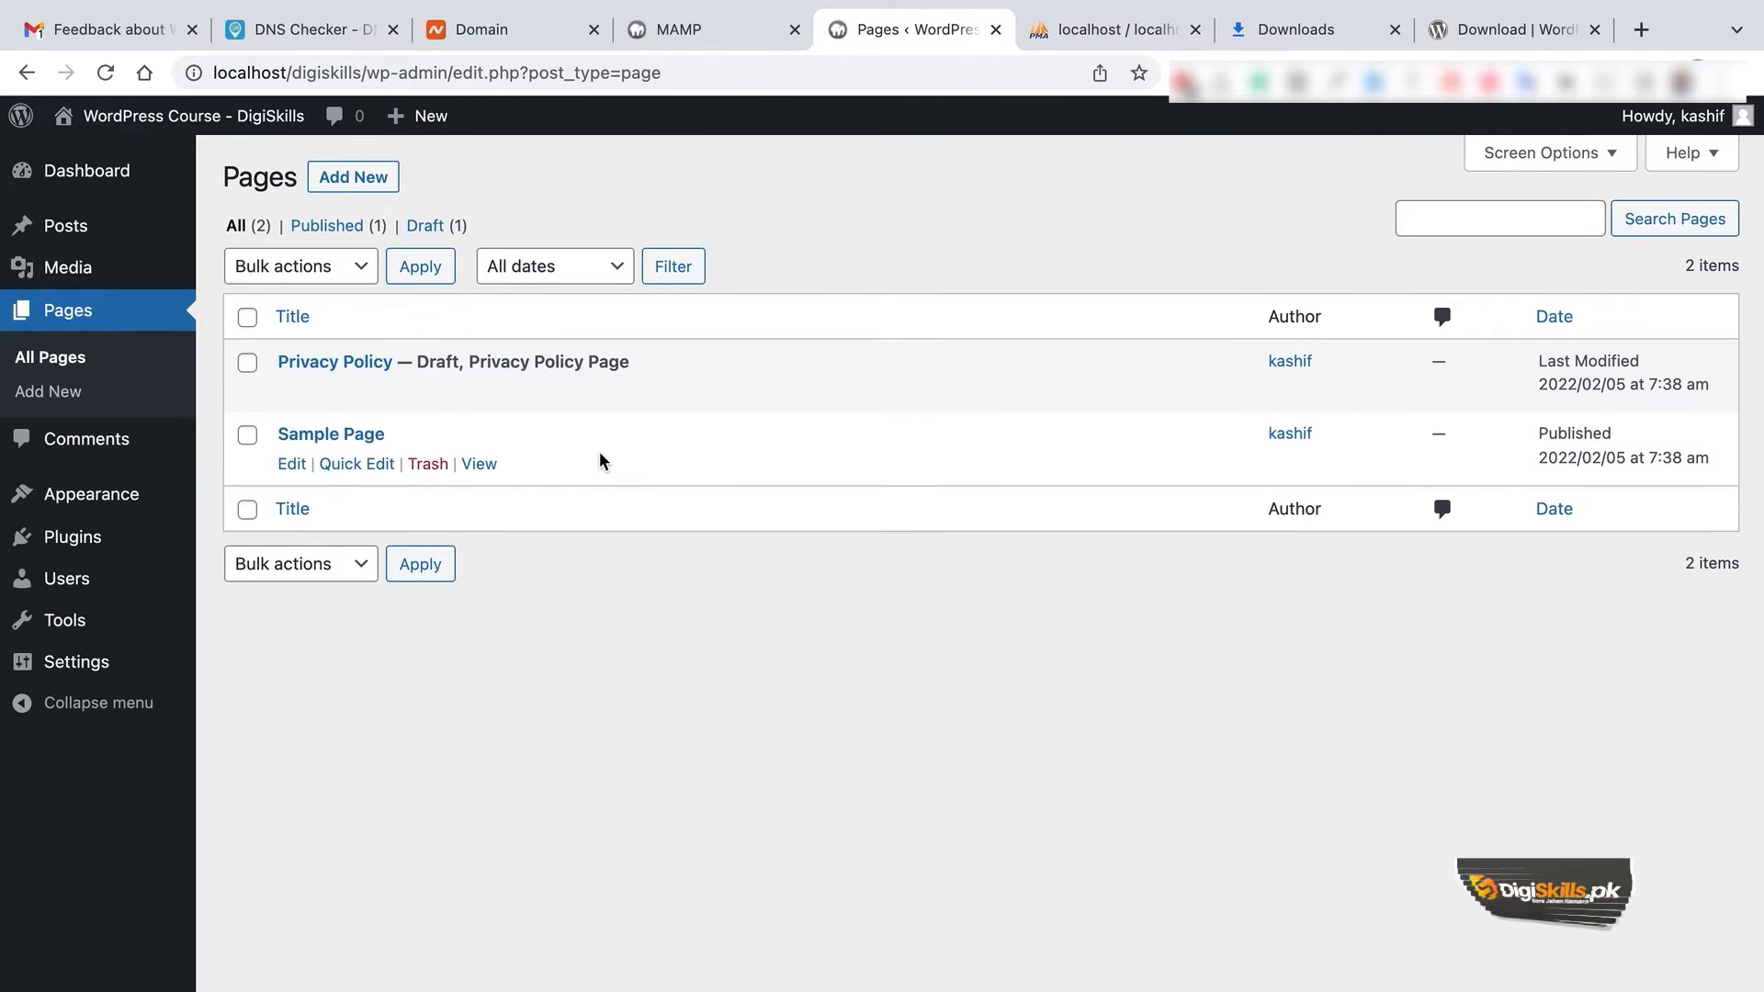
pyautogui.moveTo(516, 348)
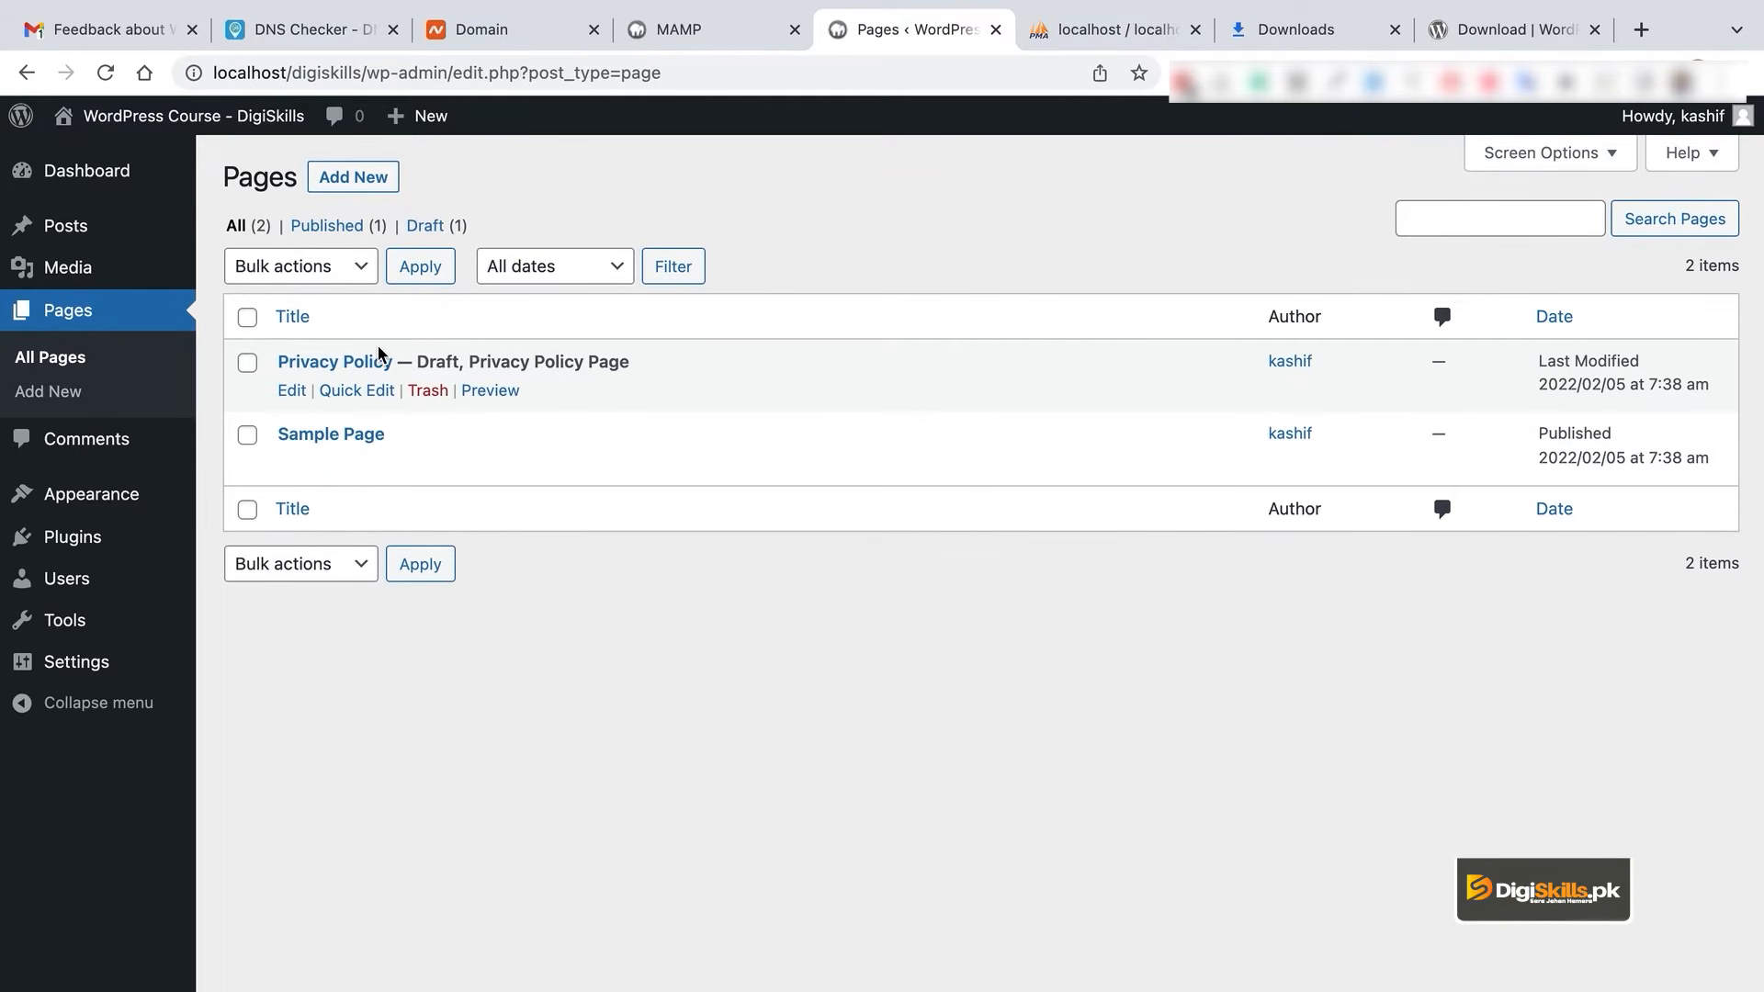
pyautogui.moveTo(422, 461)
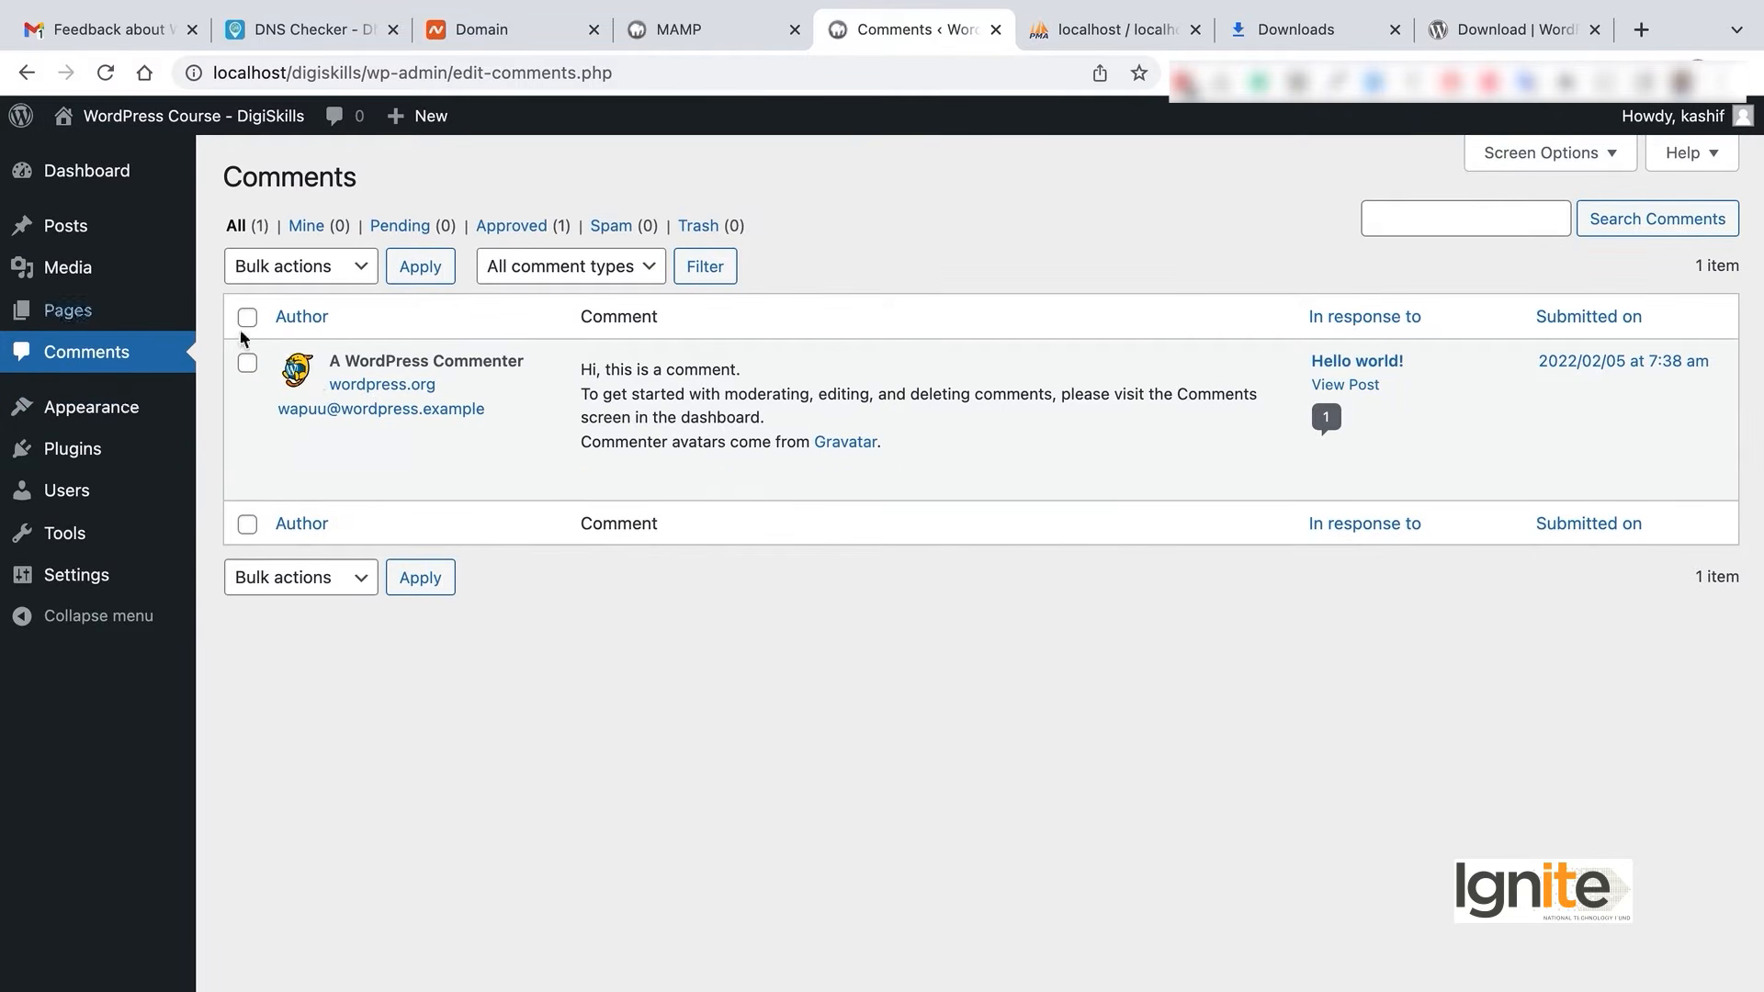
# - Open Appearance to see the three installed themes with Twenty Twenty-Two active
pyautogui.click(99, 415)
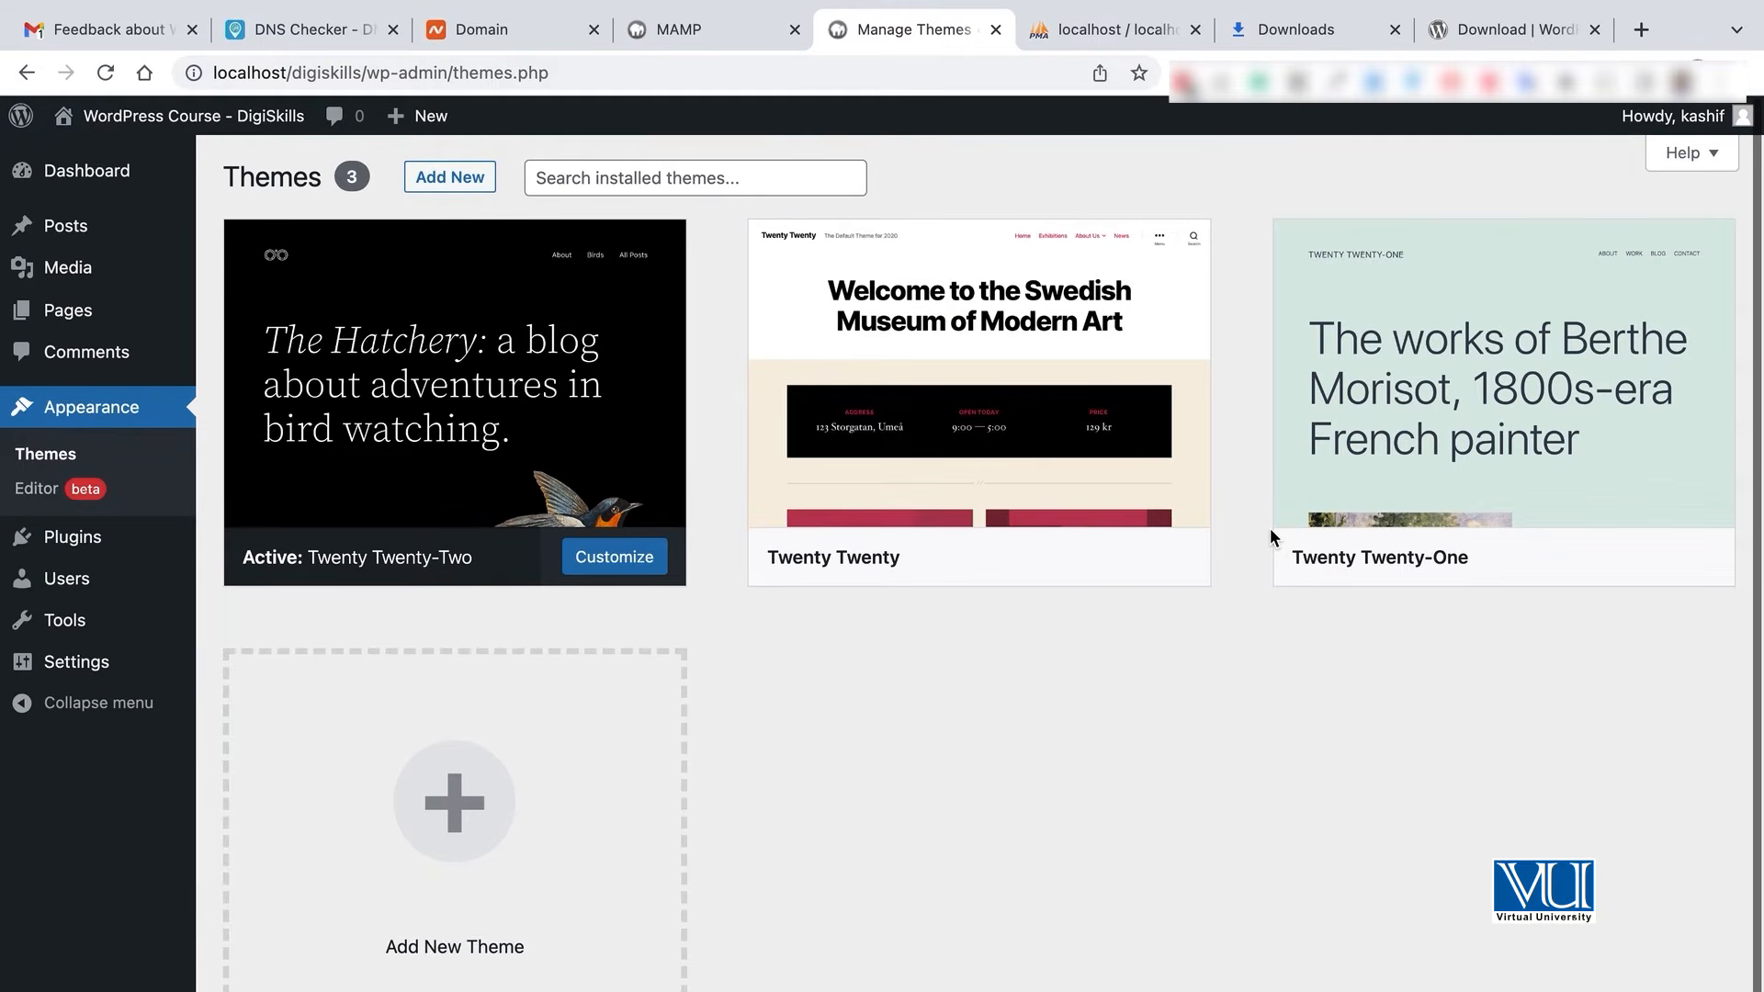
# - Activate the Twenty Twenty theme, then switch back to Twenty Twenty-Two
pyautogui.moveTo(1543, 363)
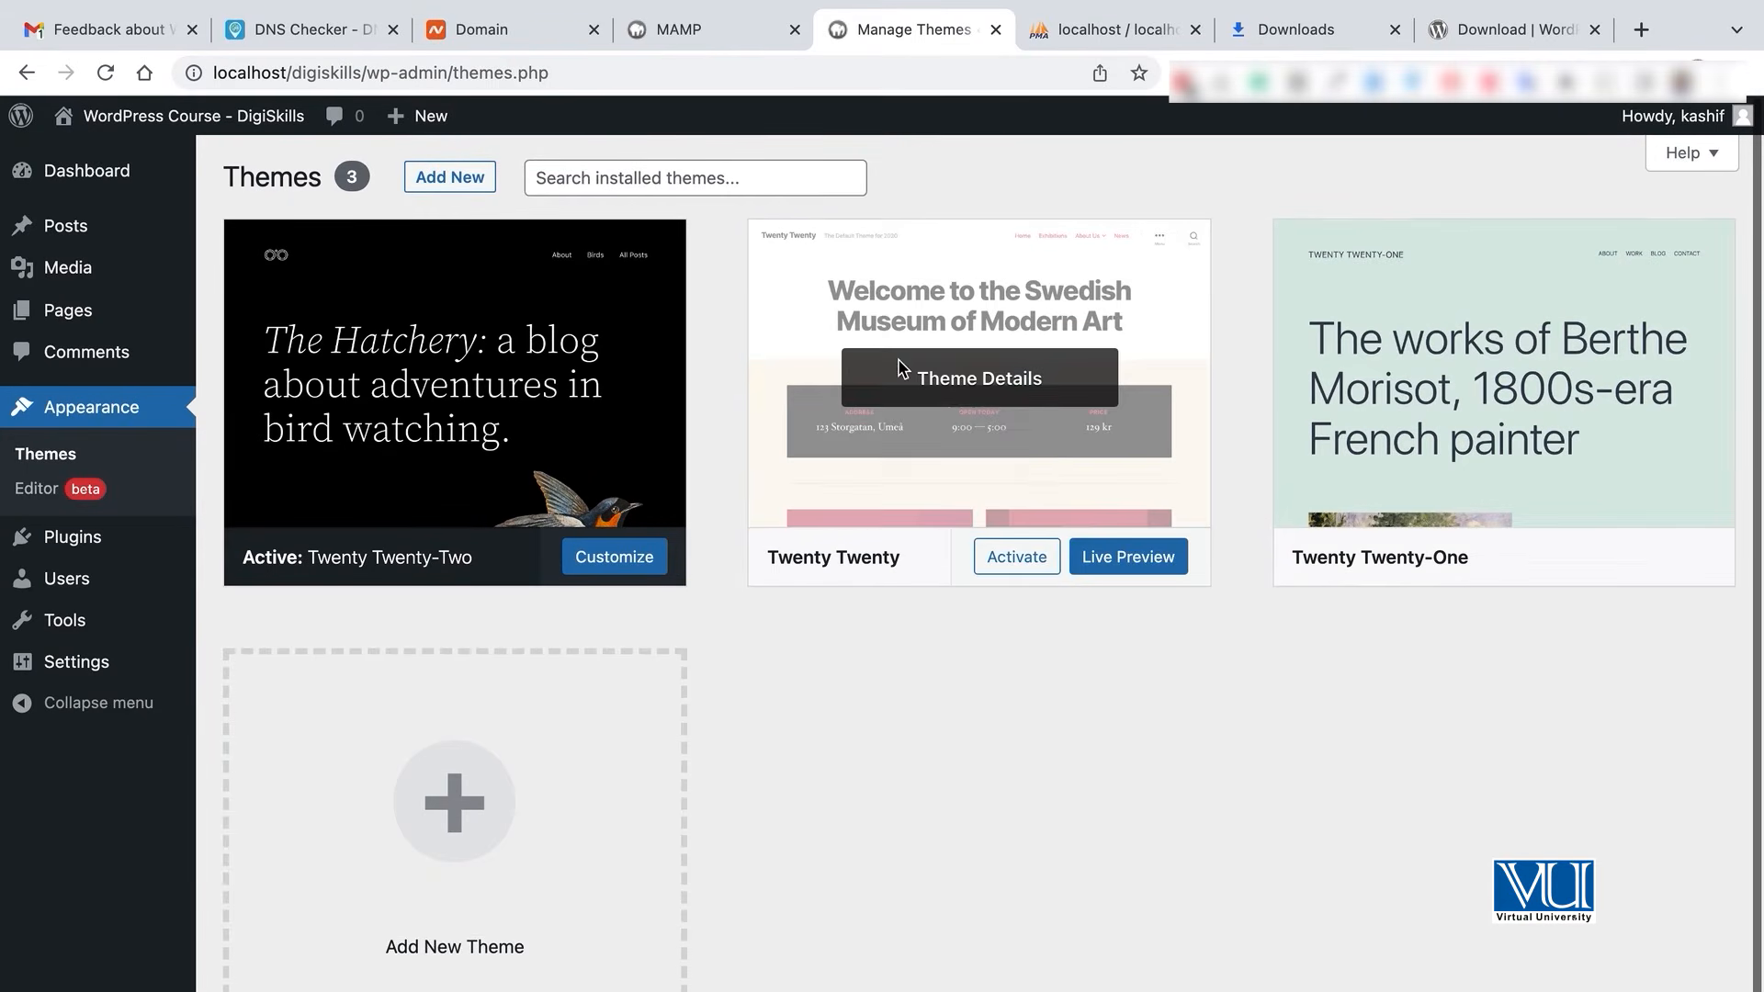
pyautogui.click(1015, 560)
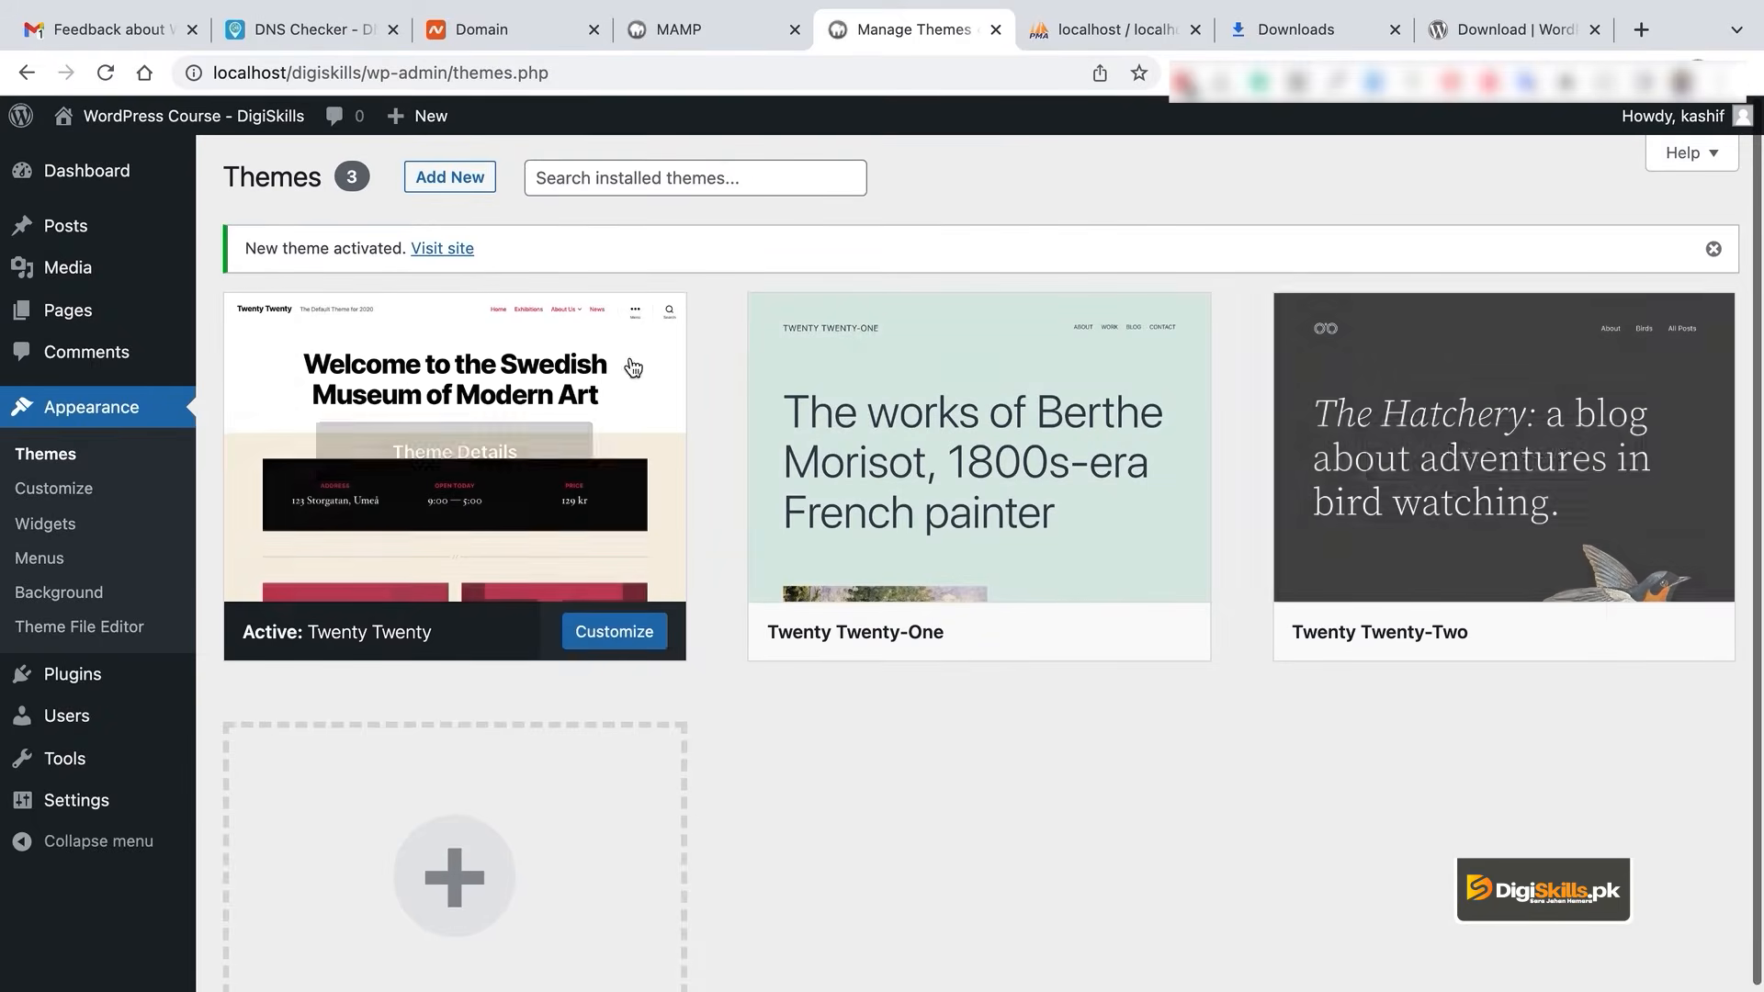
pyautogui.moveTo(211, 128)
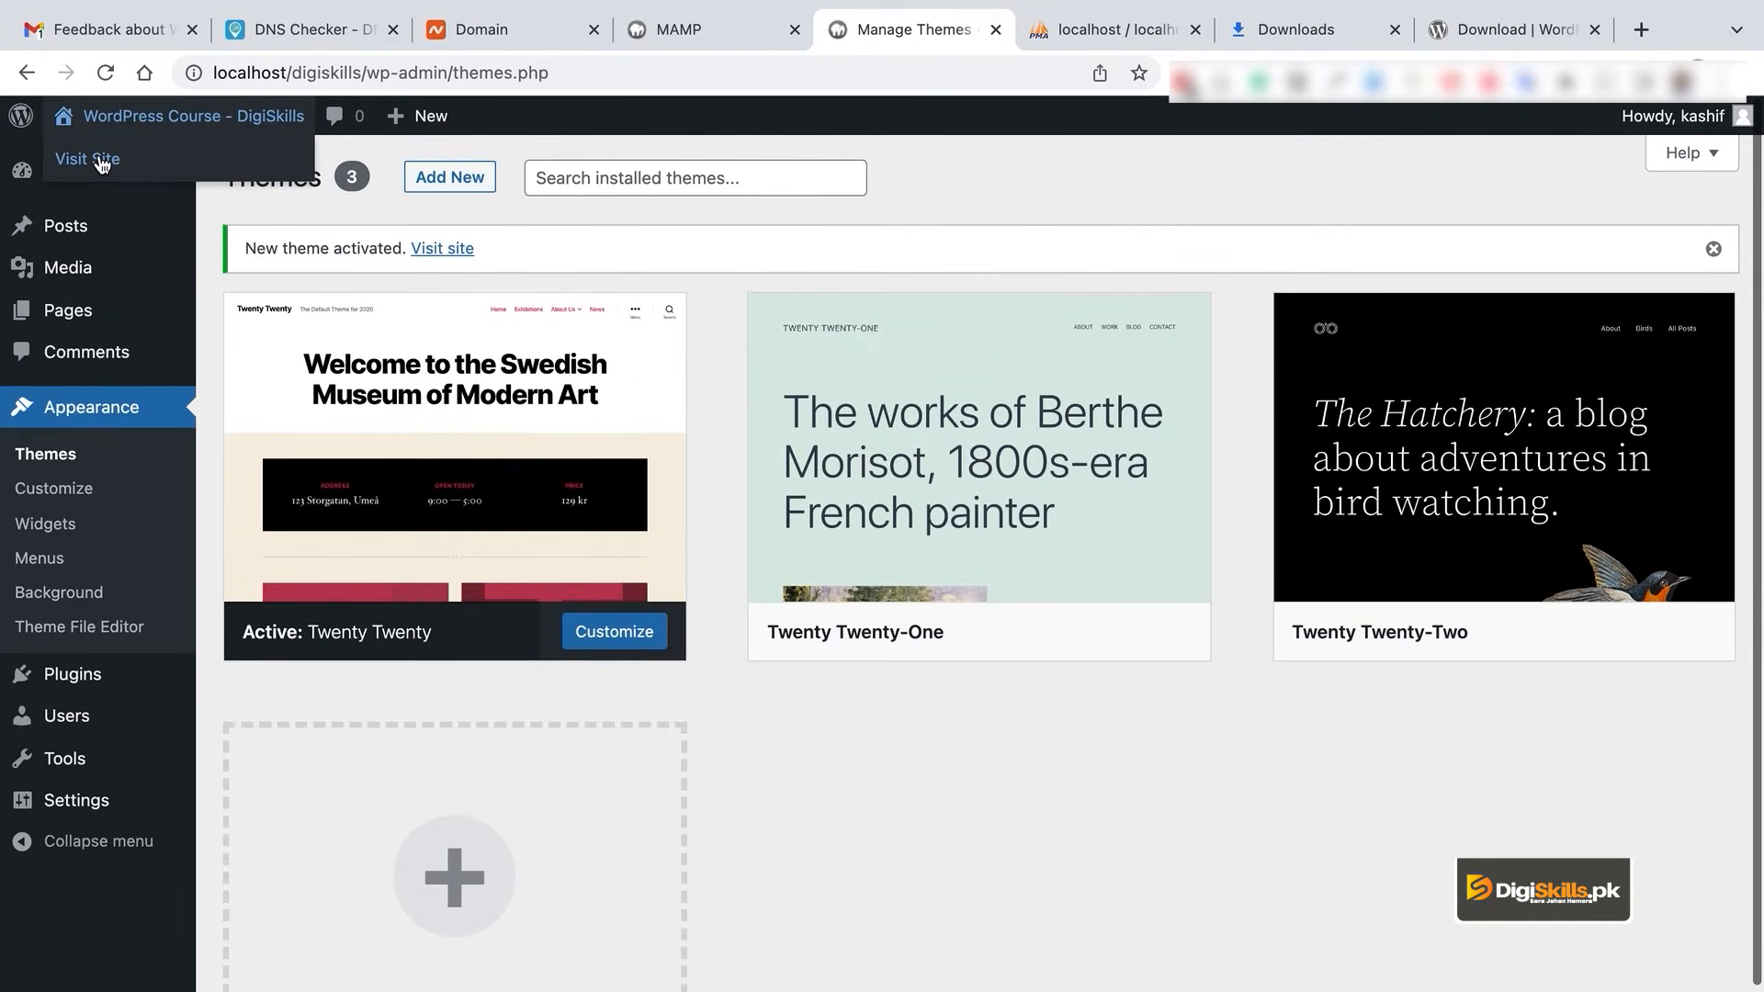
pyautogui.click(1665, 637)
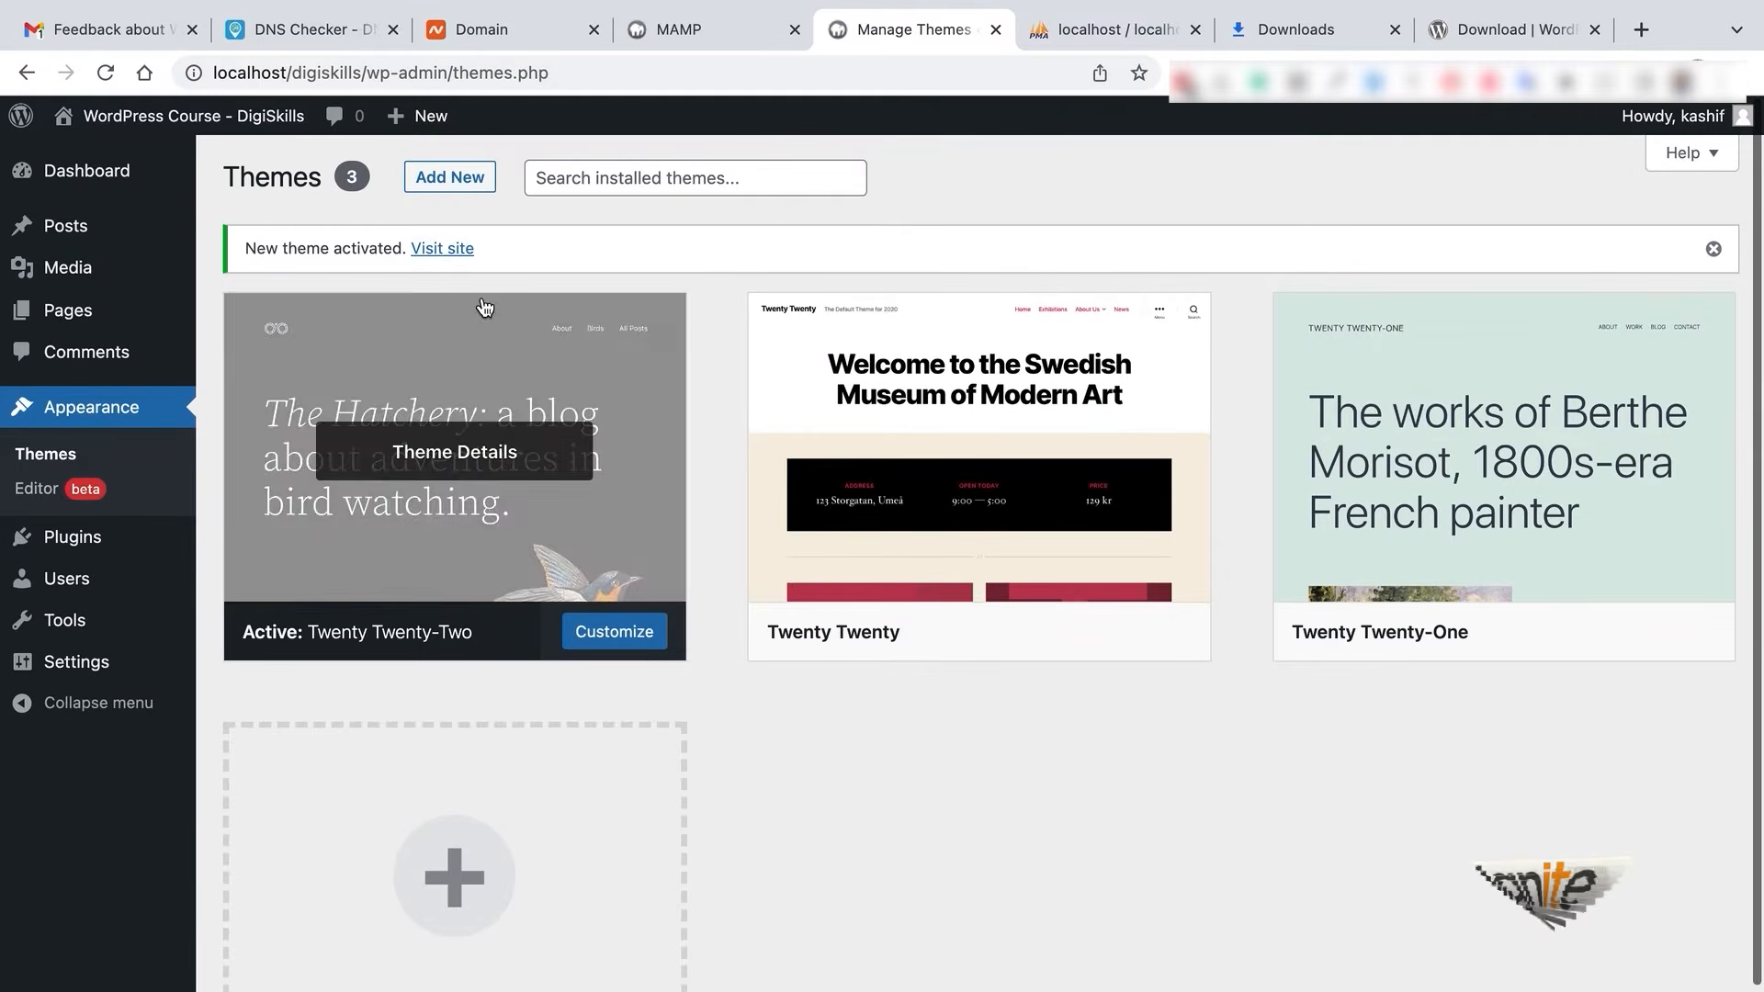
# - Open the live site in a new browser tab and look over its front page
pyautogui.rightClick(469, 248)
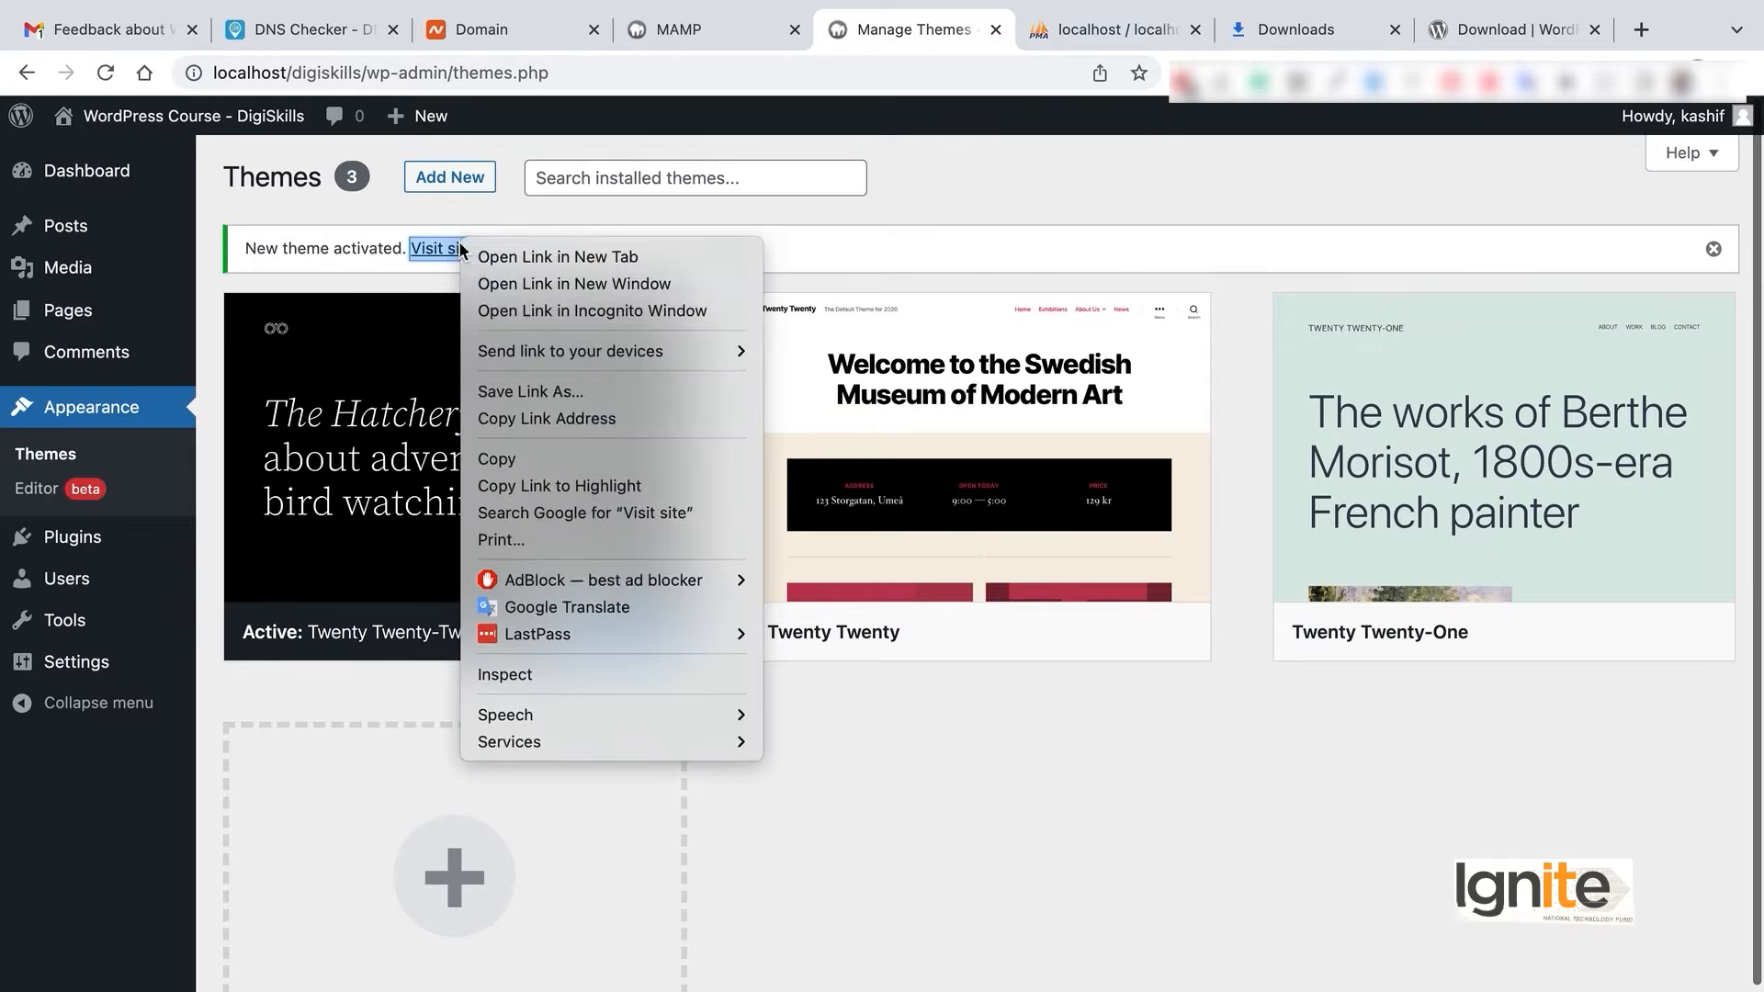
pyautogui.click(508, 257)
pyautogui.click(962, 28)
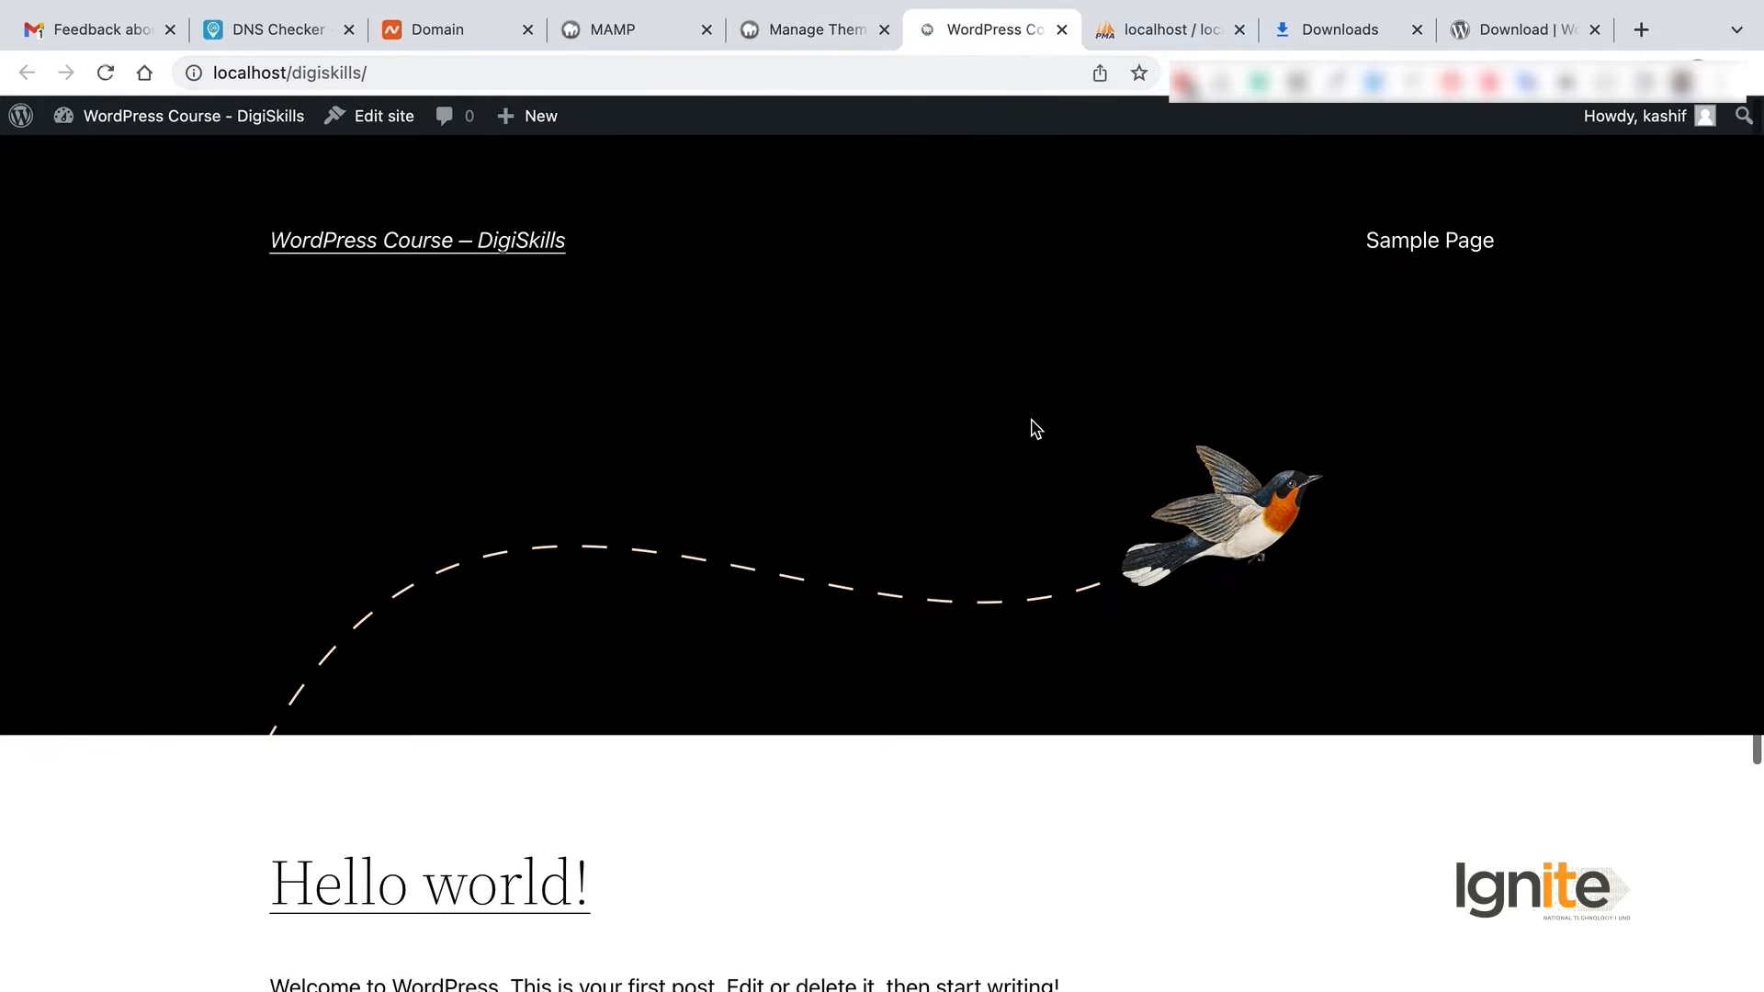
pyautogui.scroll(-5, 1031, 419)
pyautogui.scroll(5, 1031, 419)
# - Reactivate Twenty Twenty and reload the front page to preview it
pyautogui.click(809, 31)
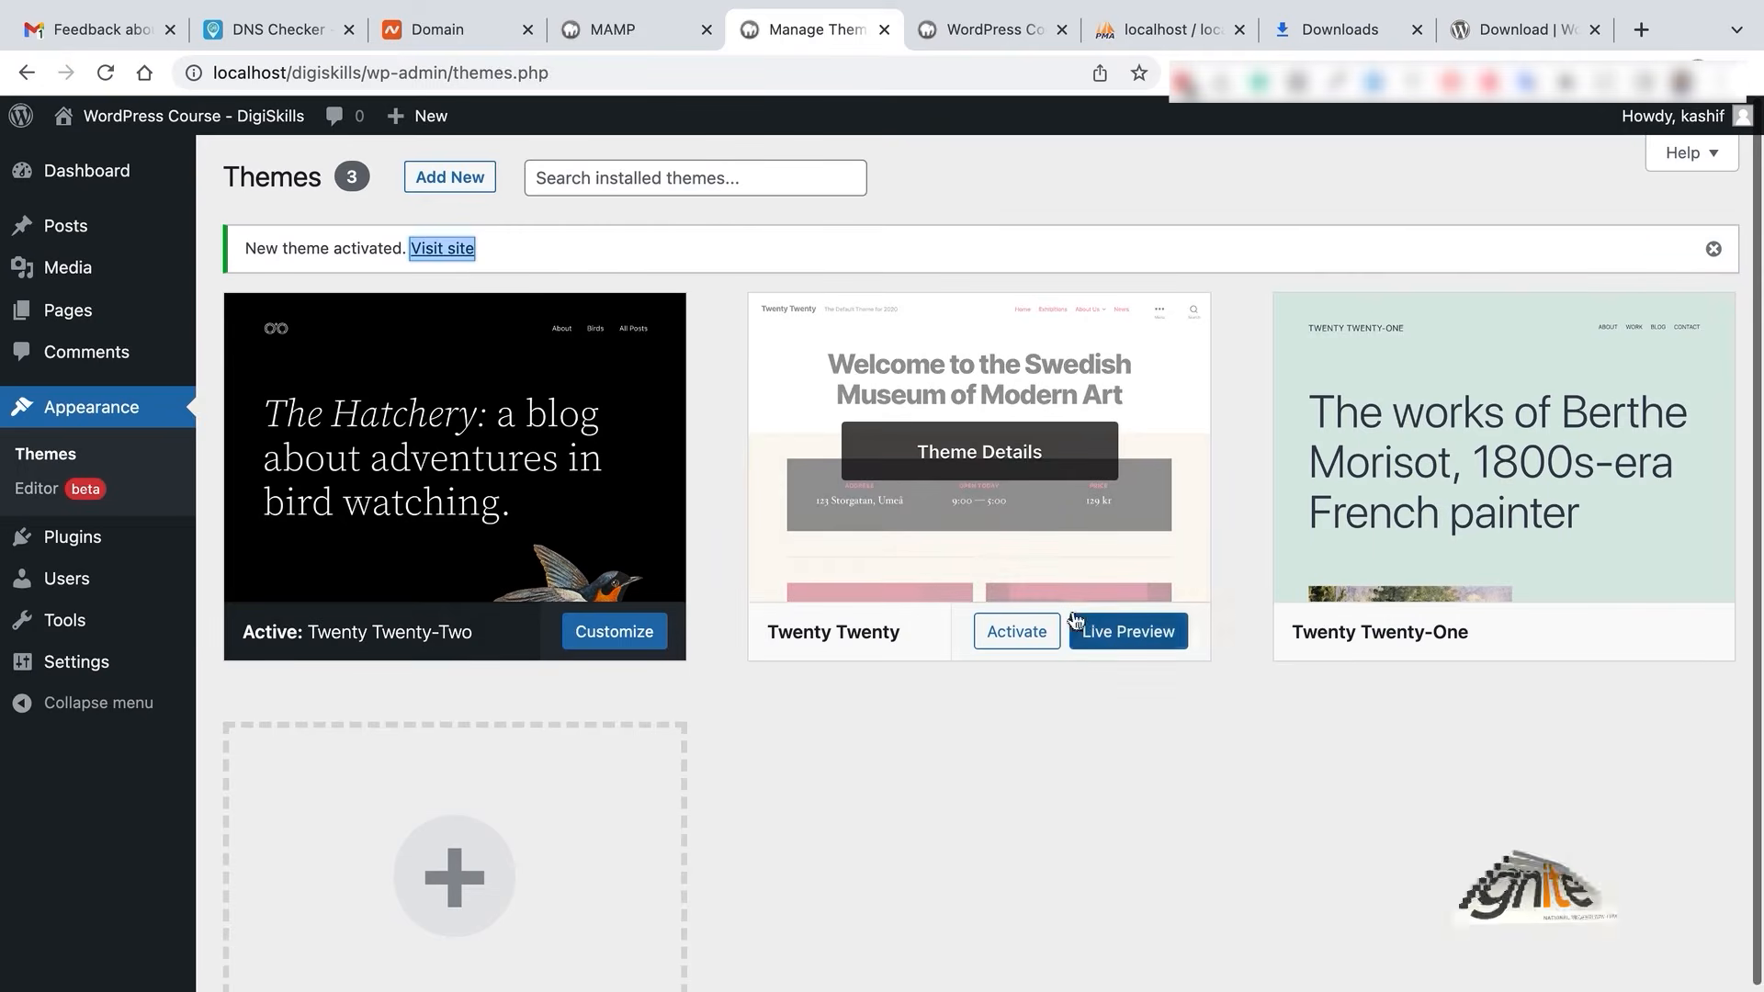
pyautogui.click(1020, 631)
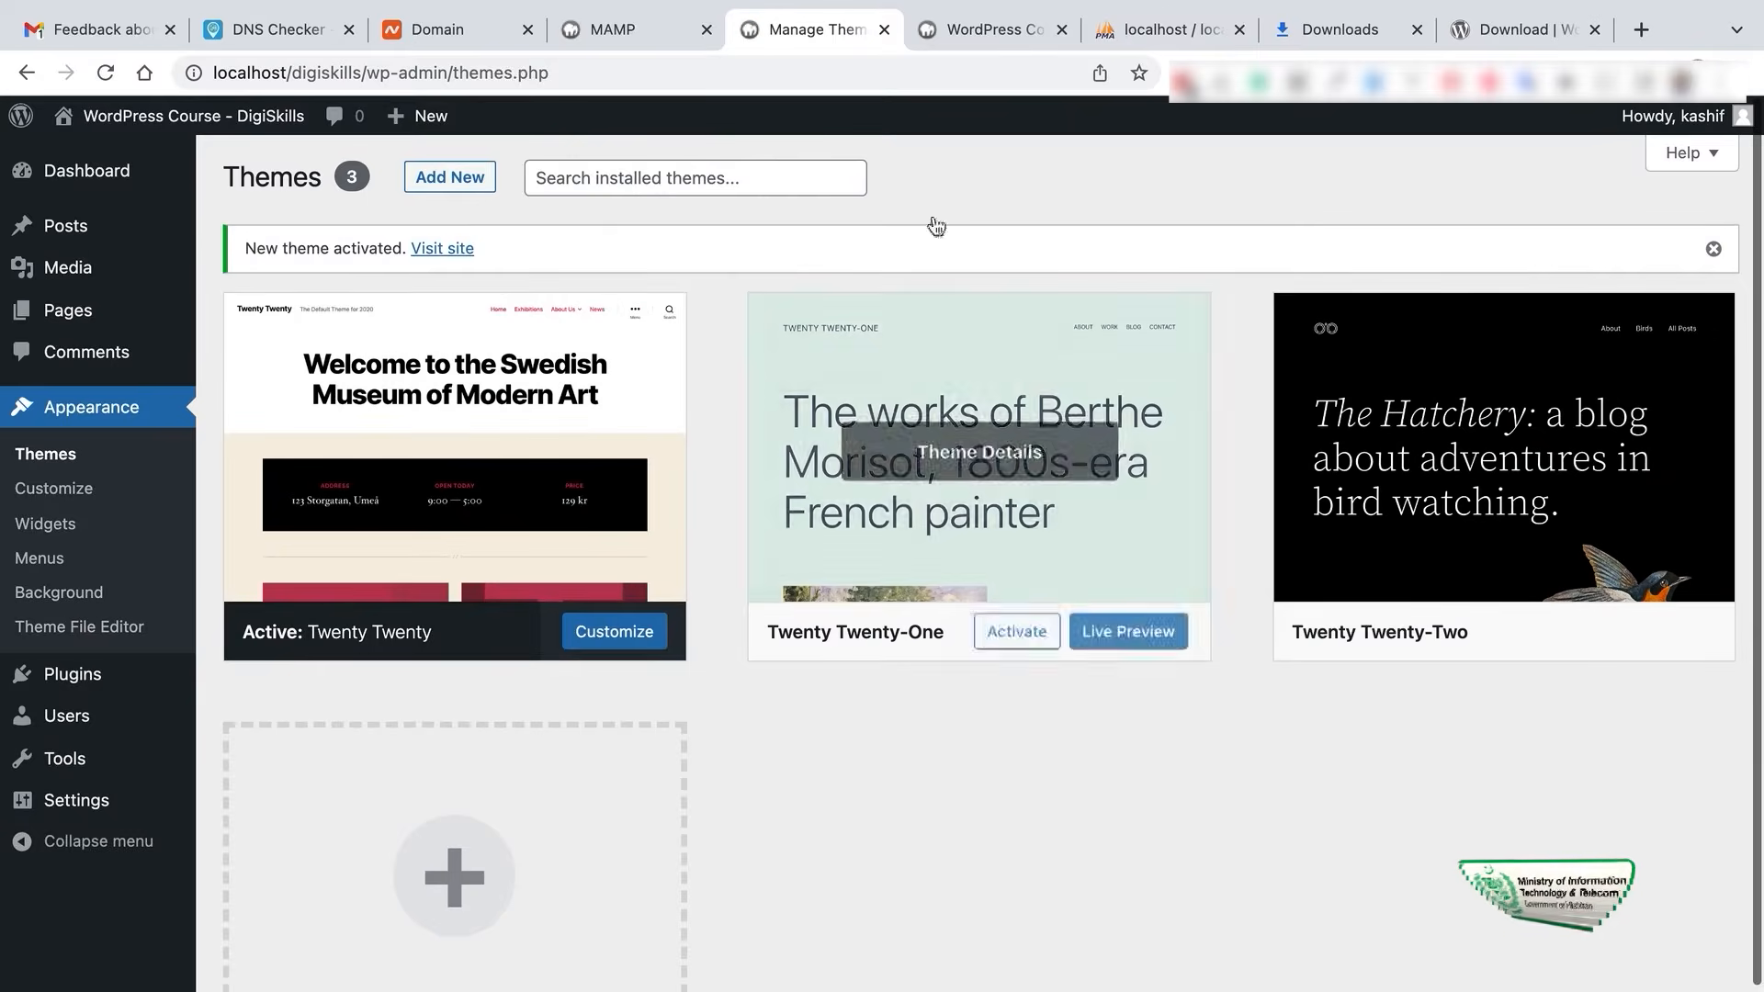
pyautogui.click(957, 31)
pyautogui.click(105, 73)
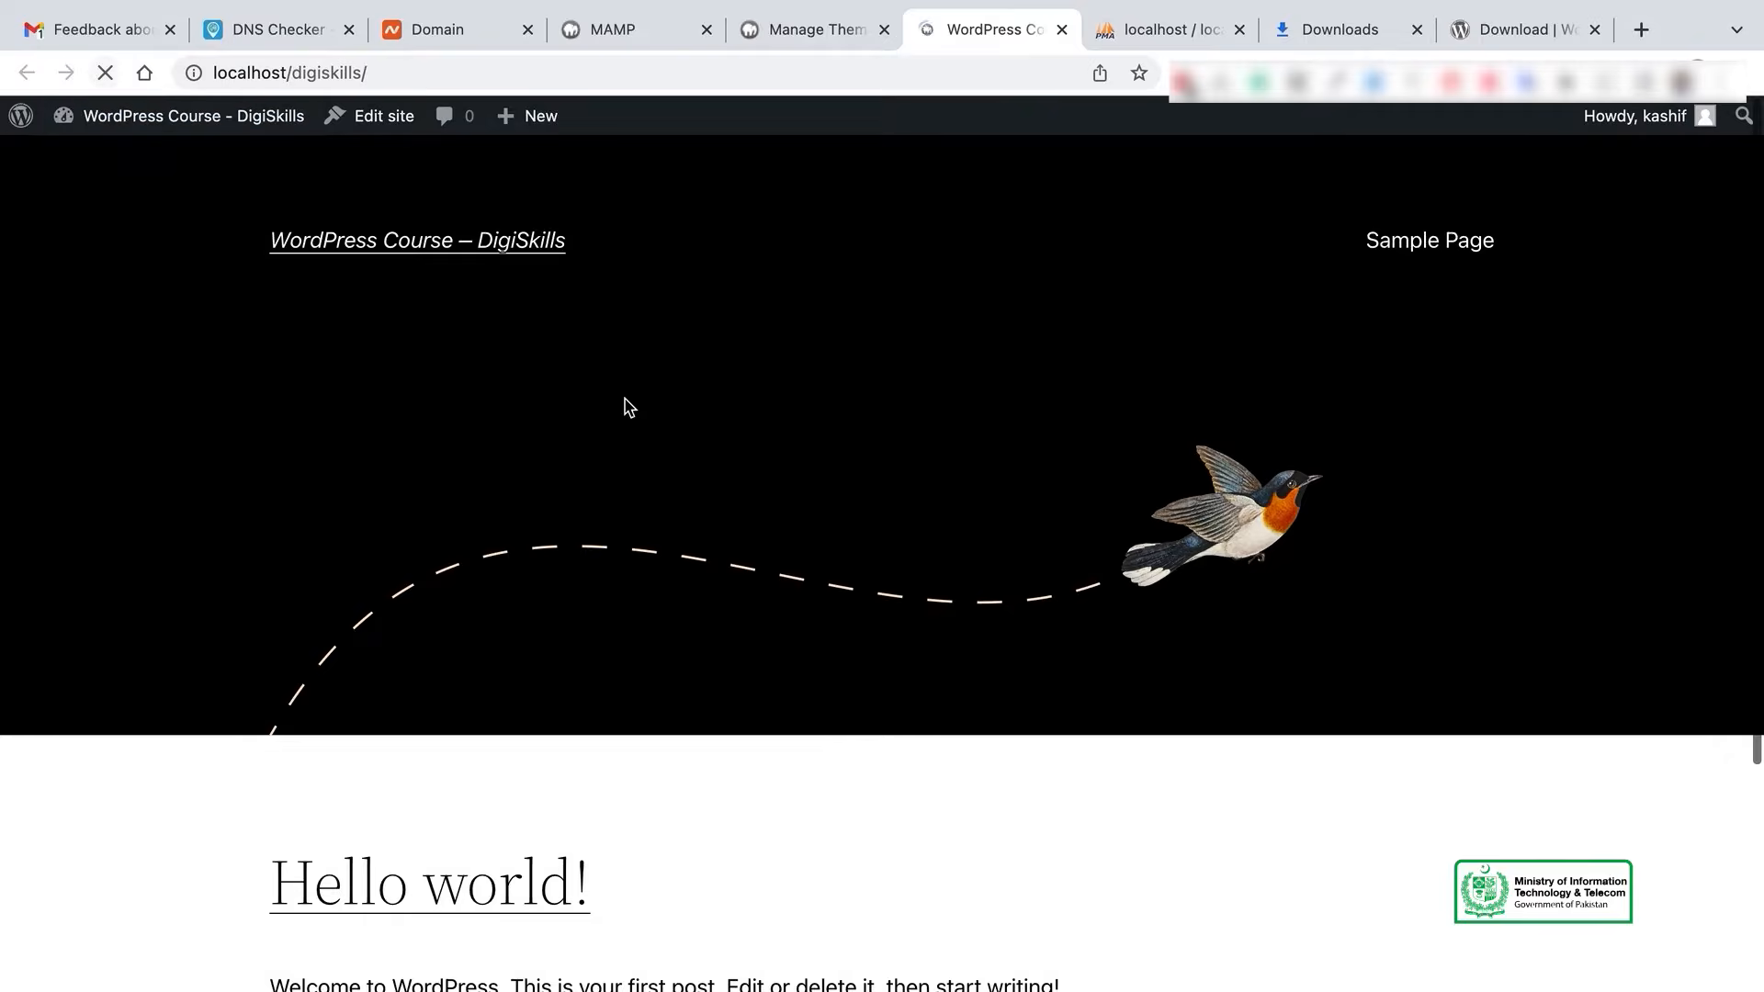
pyautogui.scroll(-10, 988, 562)
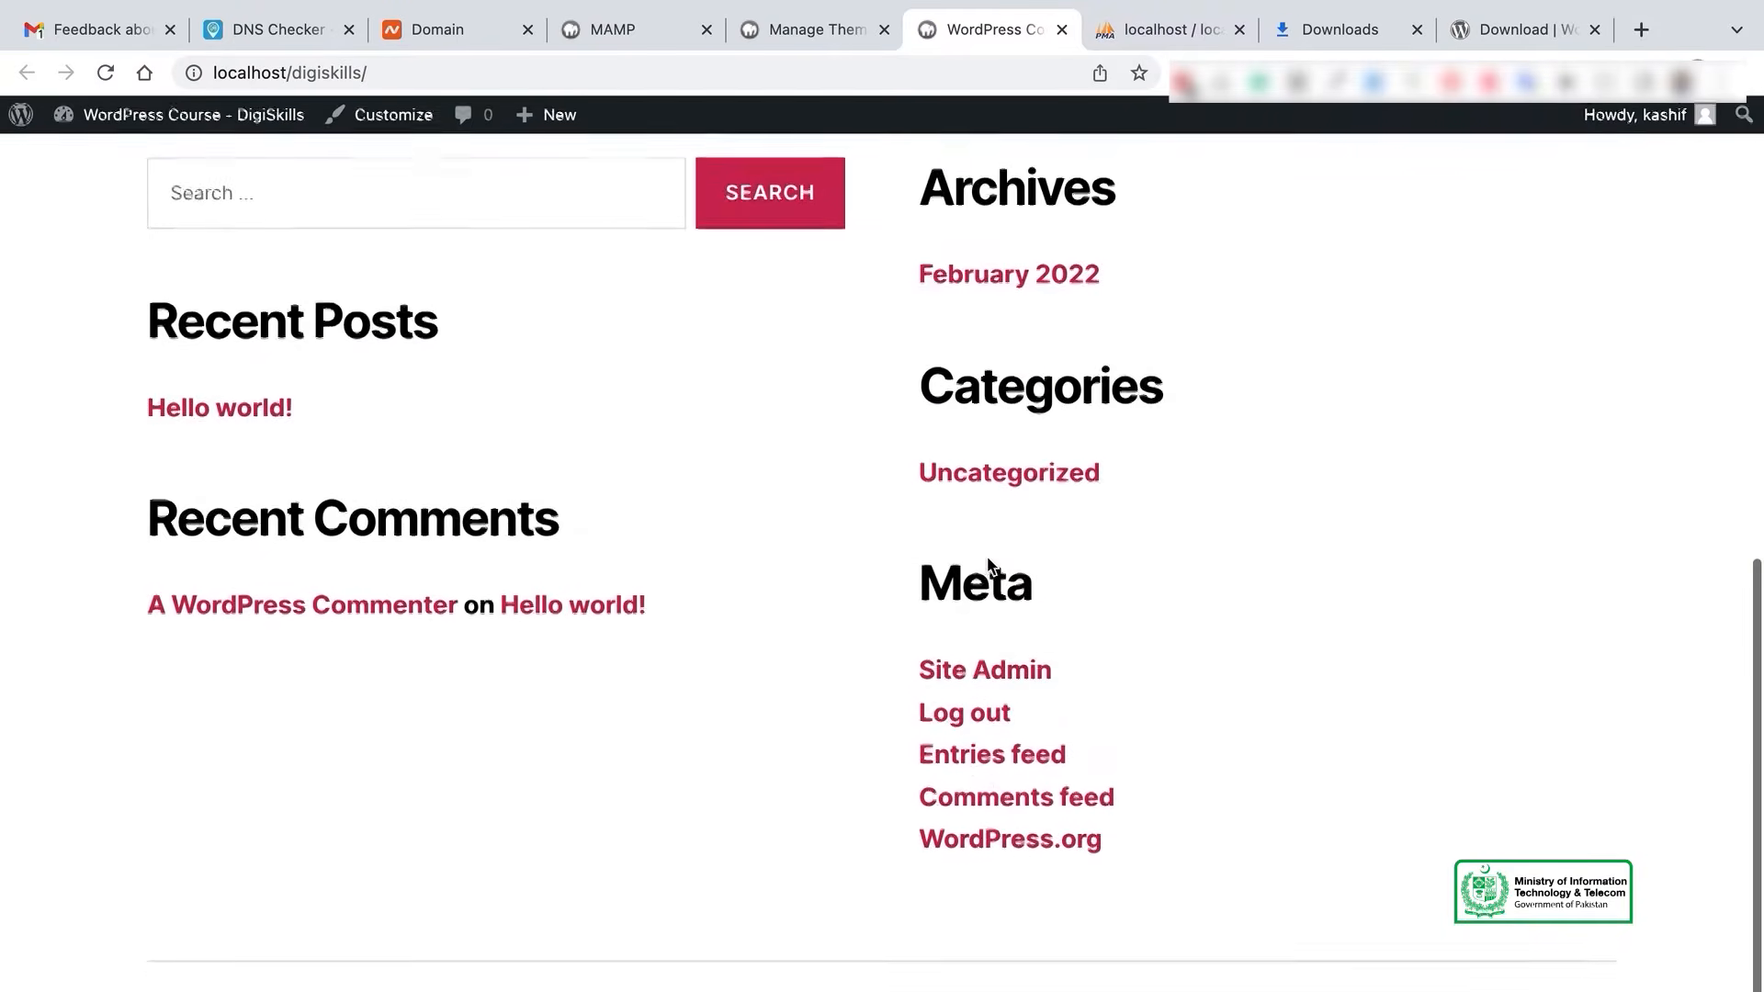
pyautogui.scroll(10, 989, 562)
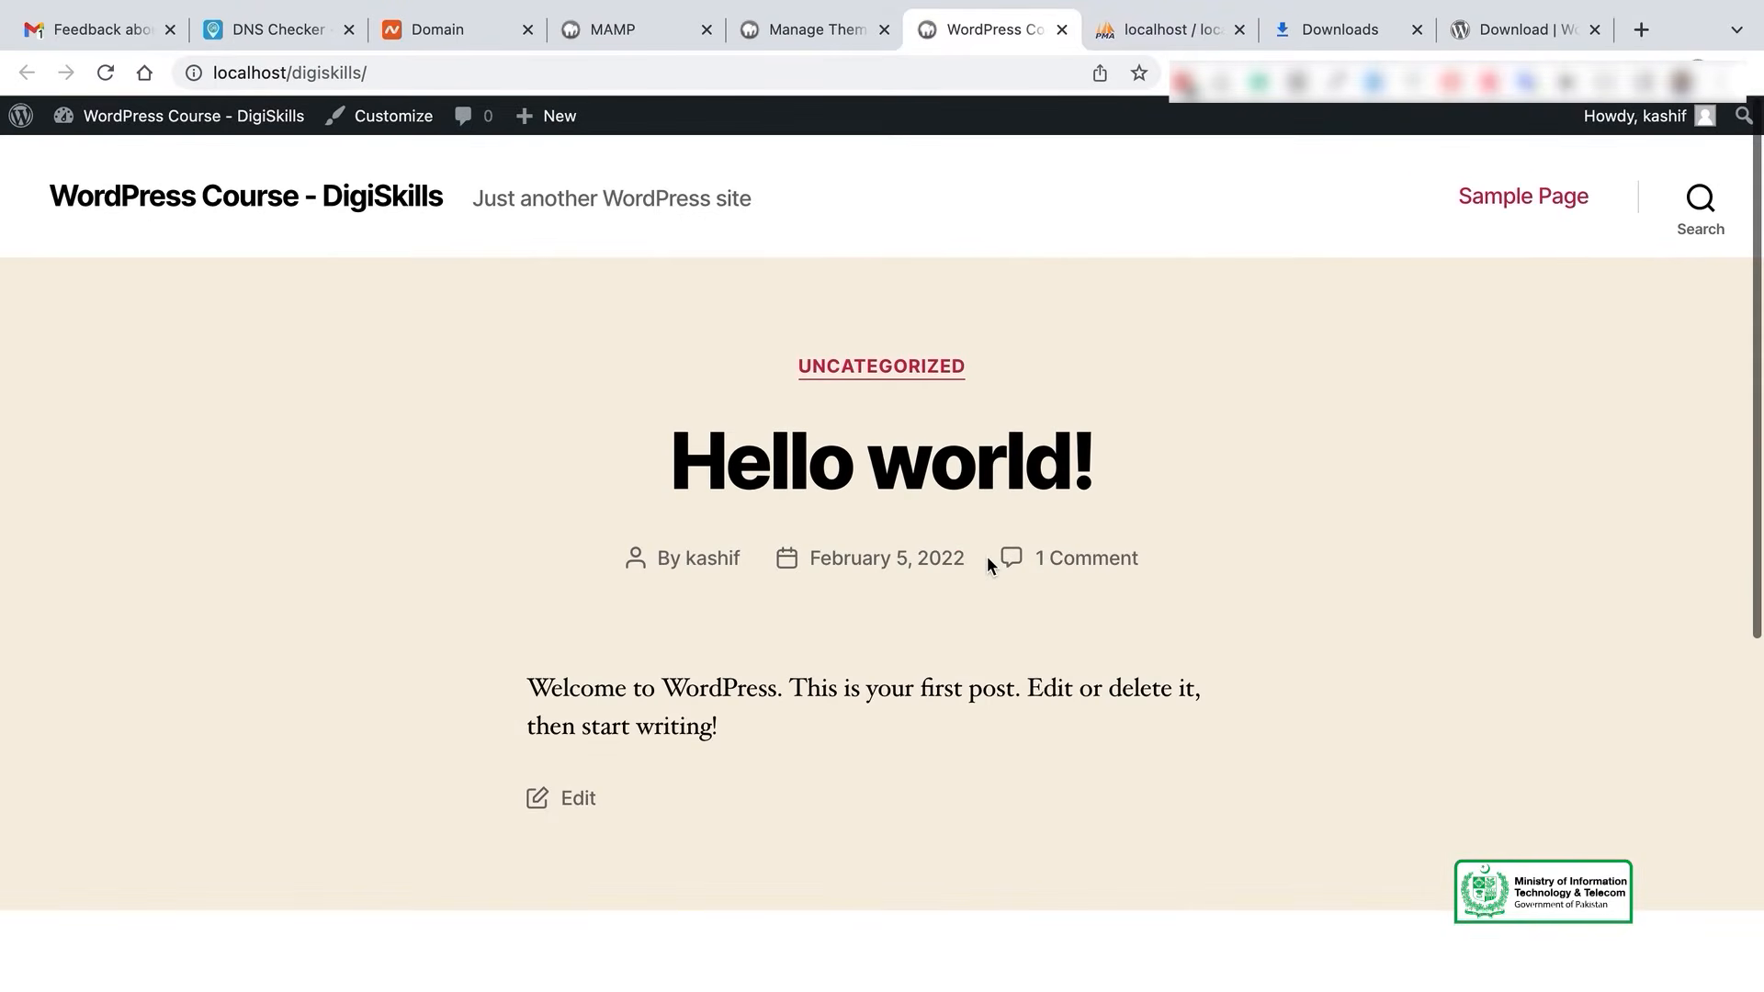
pyautogui.scroll(-10, 987, 555)
pyautogui.scroll(9, 987, 555)
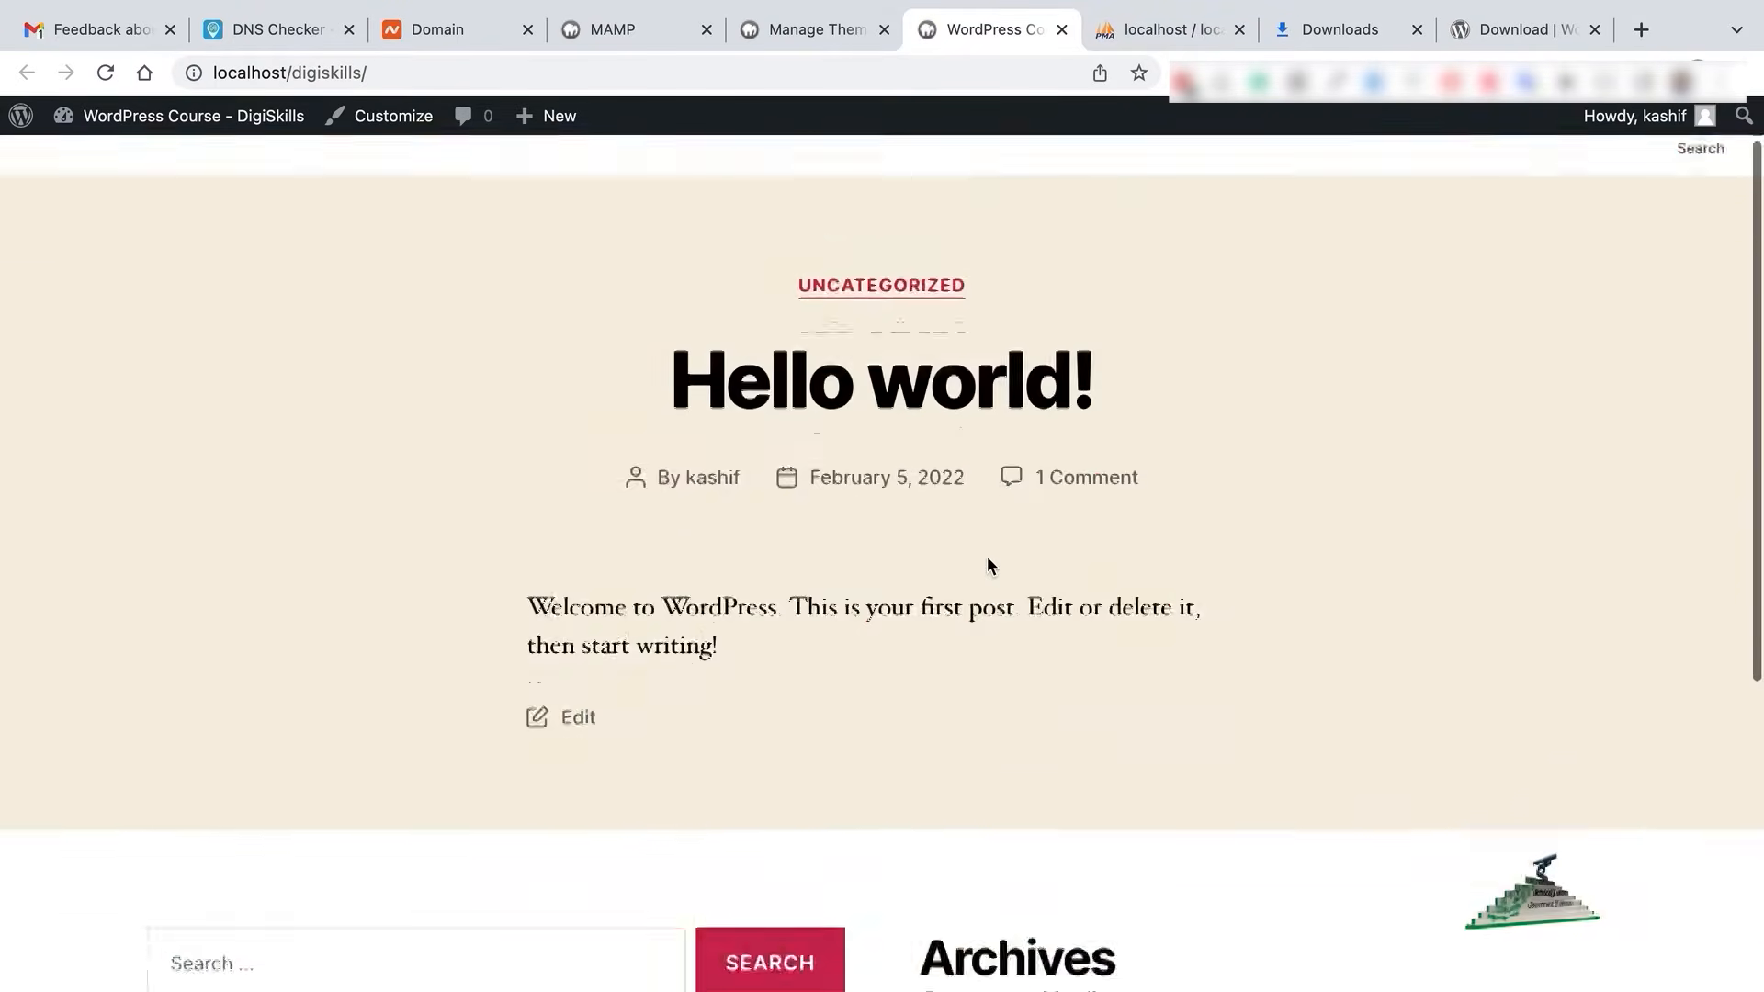
pyautogui.scroll(-10, 987, 555)
pyautogui.scroll(10, 987, 555)
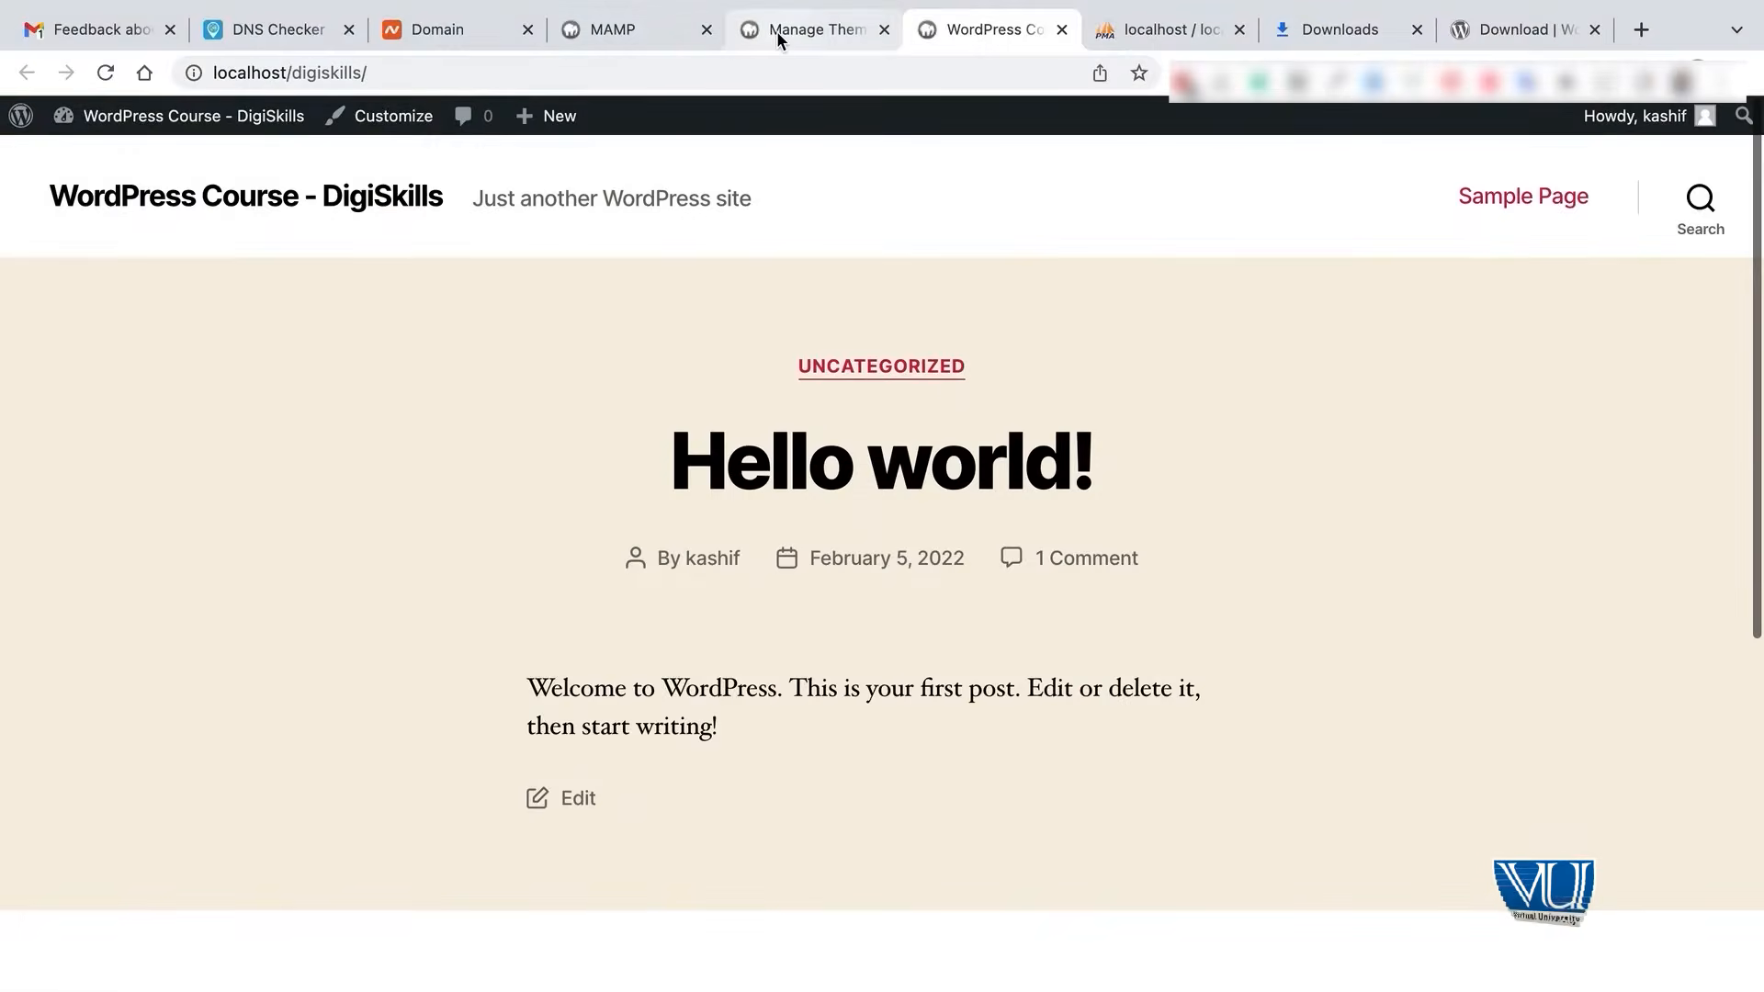
# - Preview the site's front page under the Twenty Twenty-One theme
pyautogui.click(777, 32)
pyautogui.moveTo(956, 650)
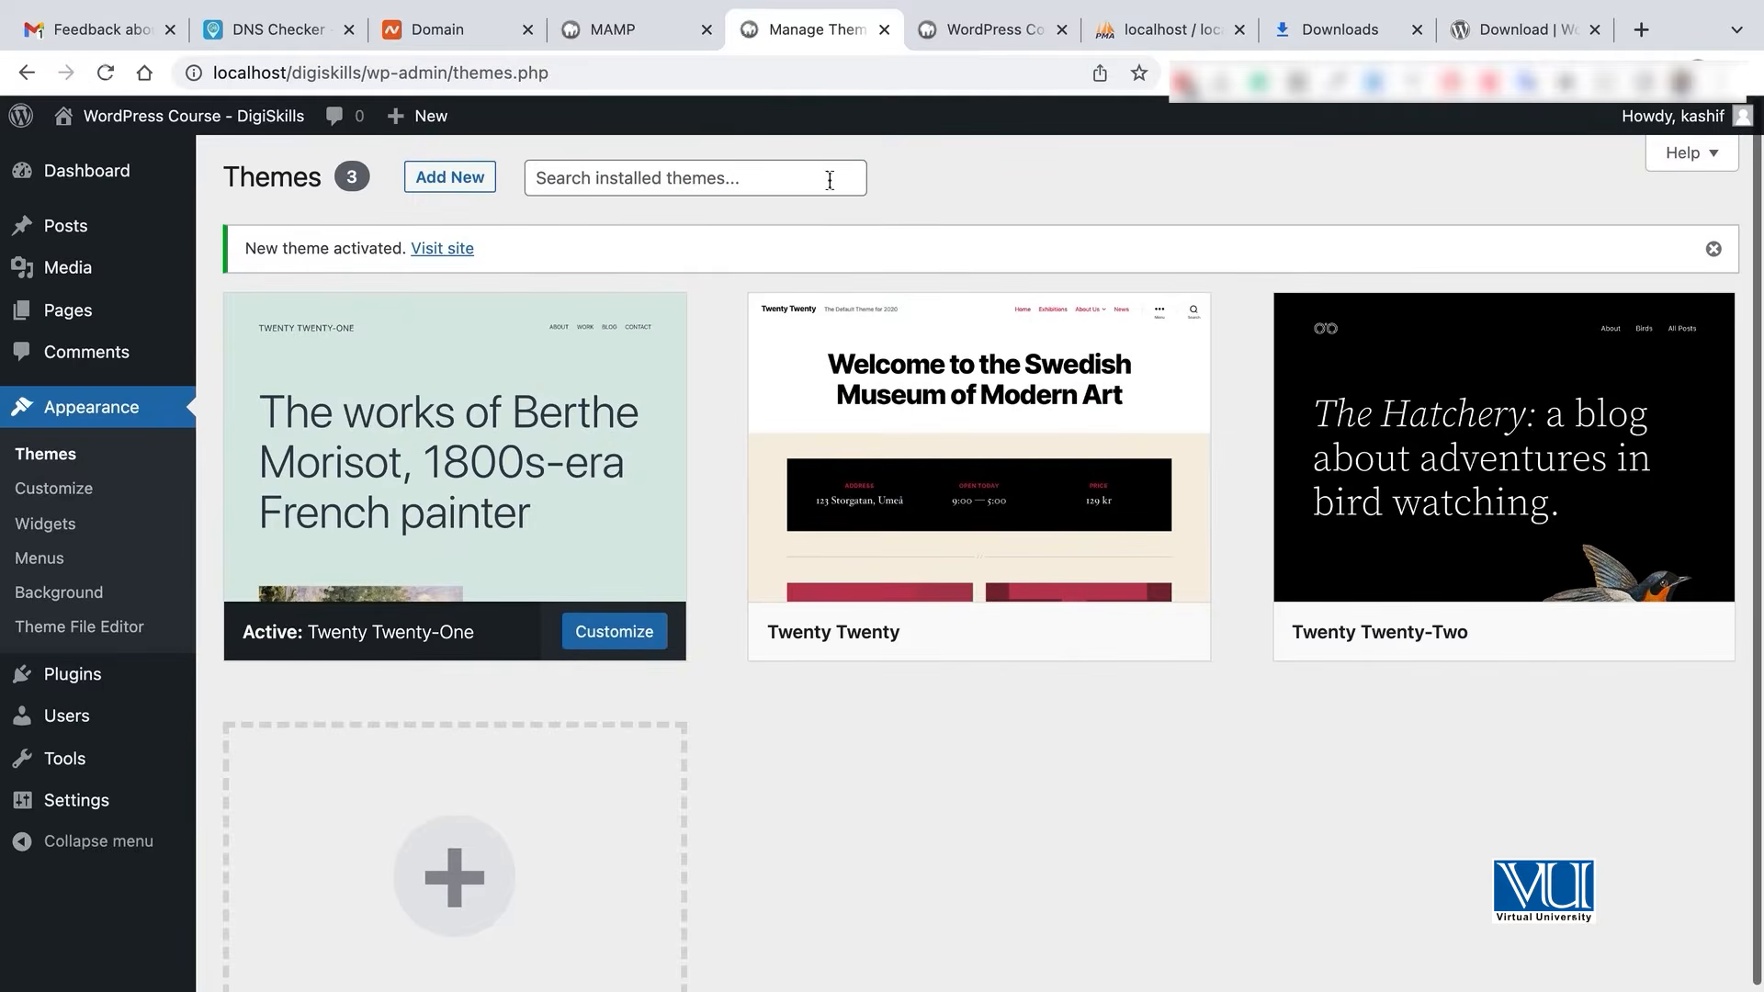
pyautogui.click(952, 30)
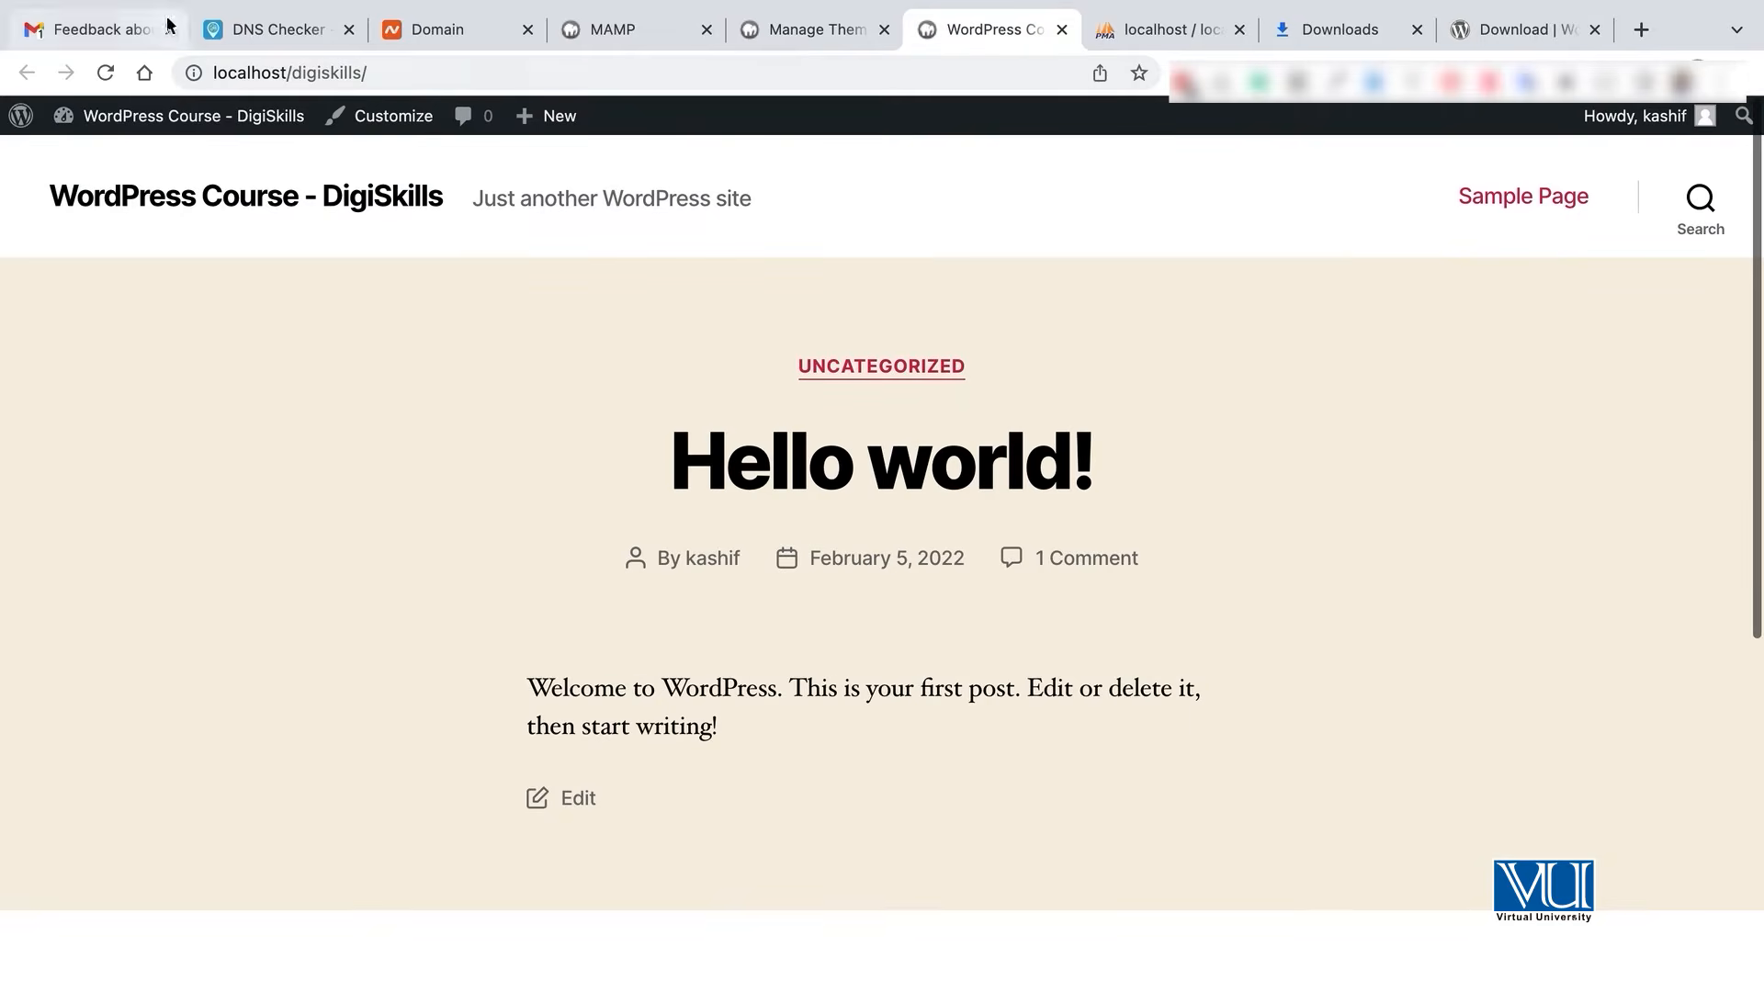
pyautogui.click(104, 70)
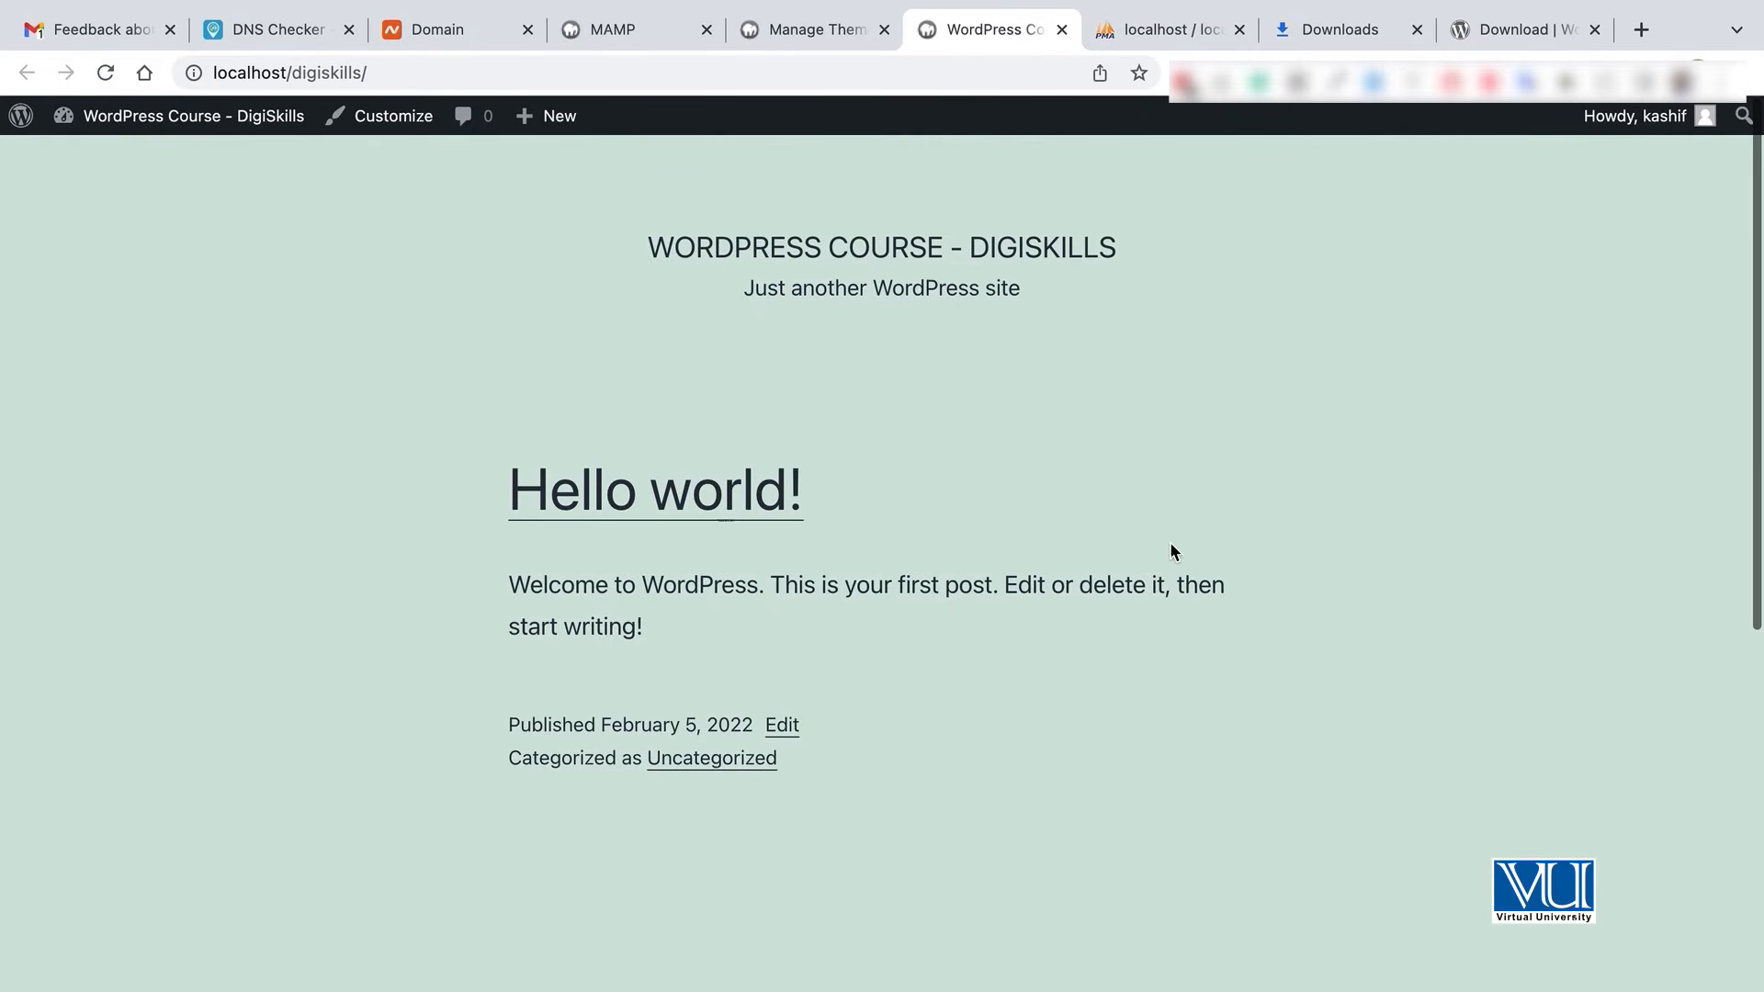
pyautogui.scroll(-10, 1171, 542)
pyautogui.scroll(10, 1171, 547)
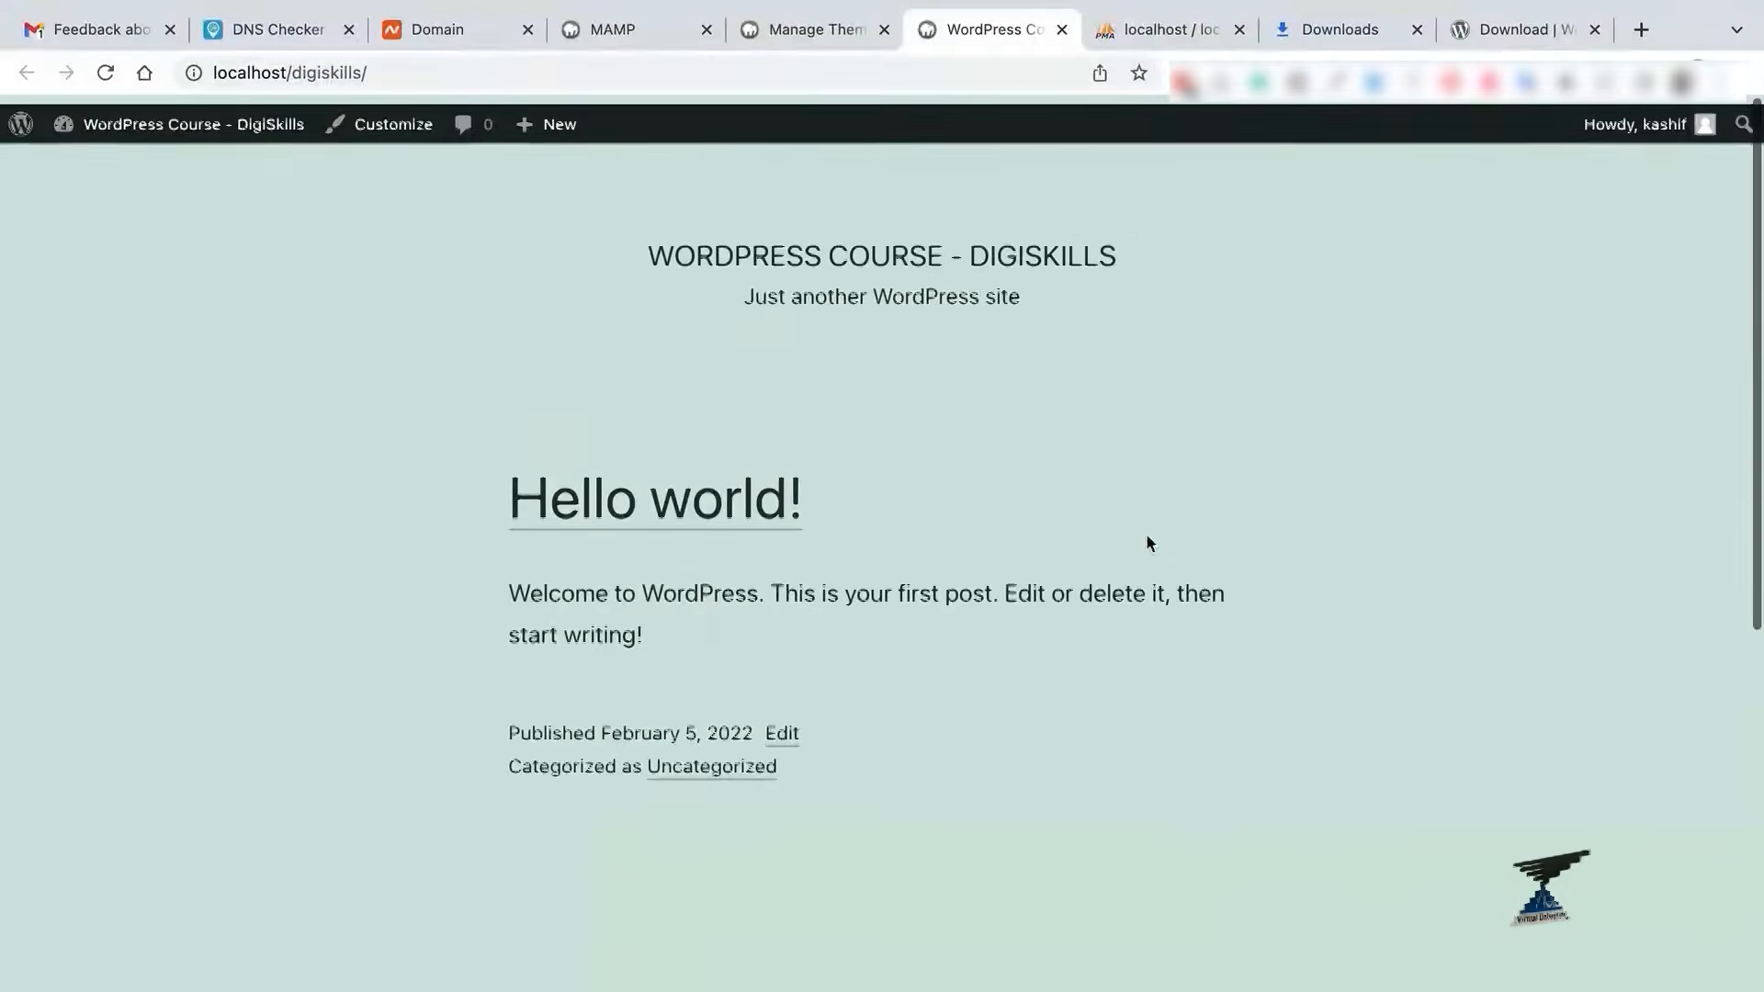
# - Make Twenty Twenty-Two the active theme again
pyautogui.click(802, 28)
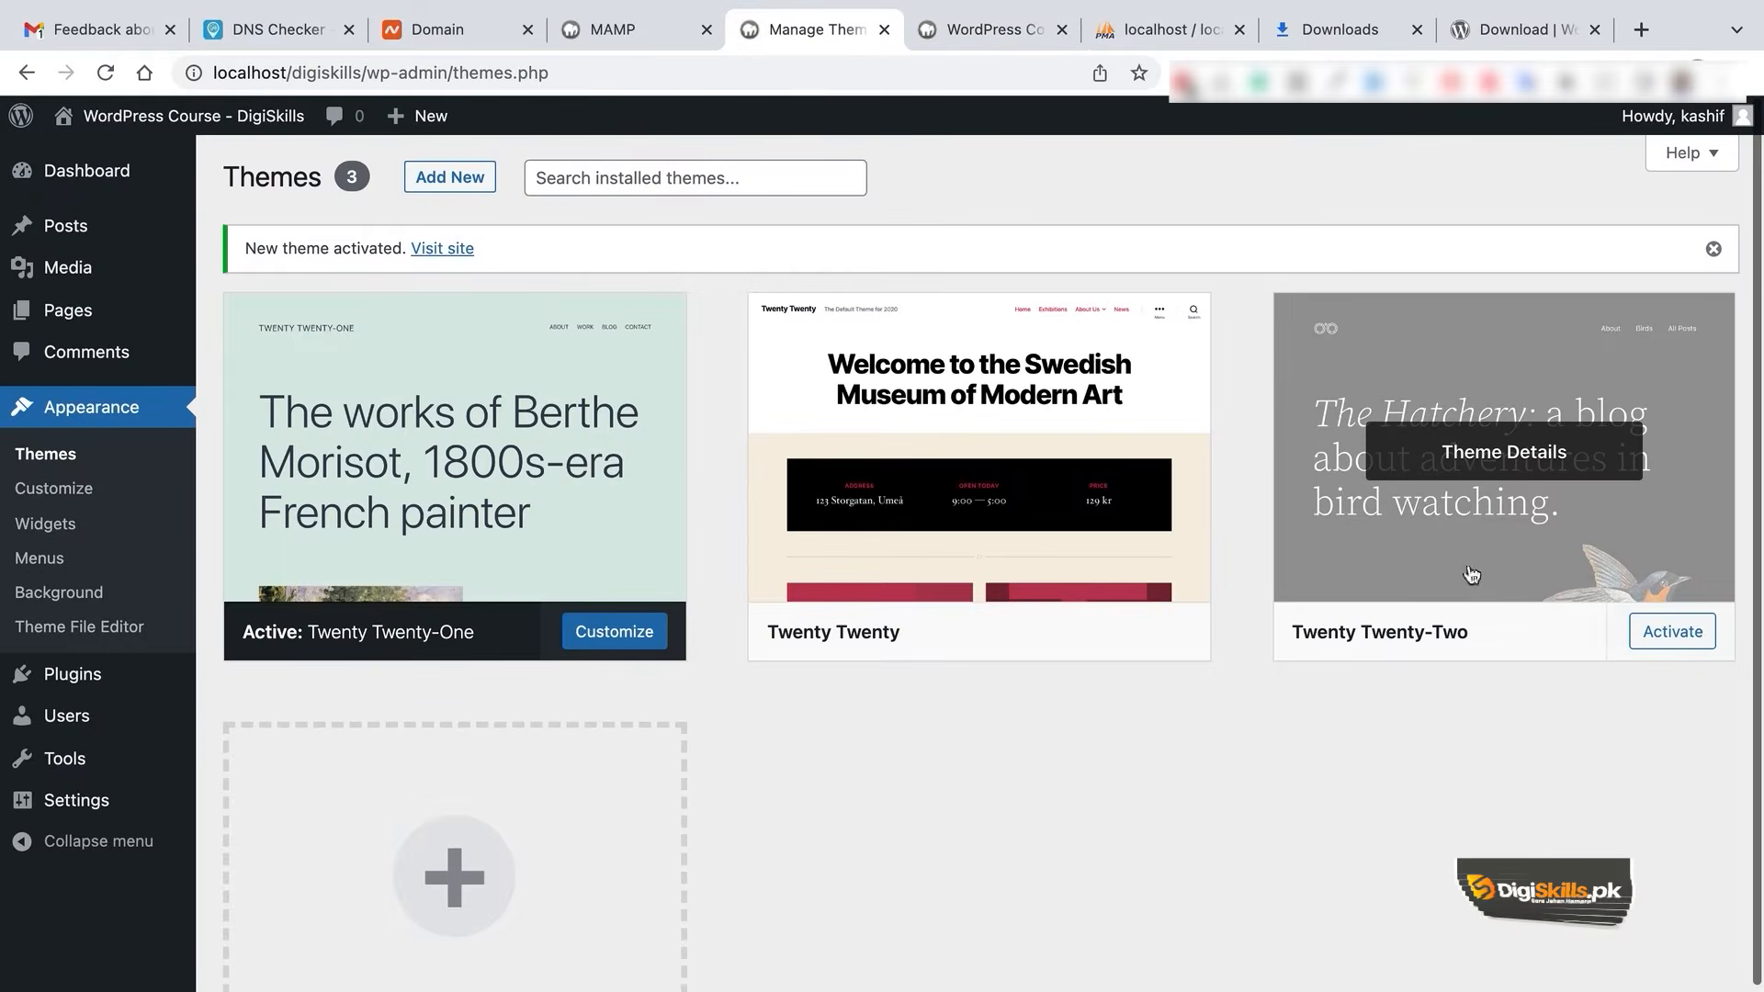
pyautogui.click(1653, 632)
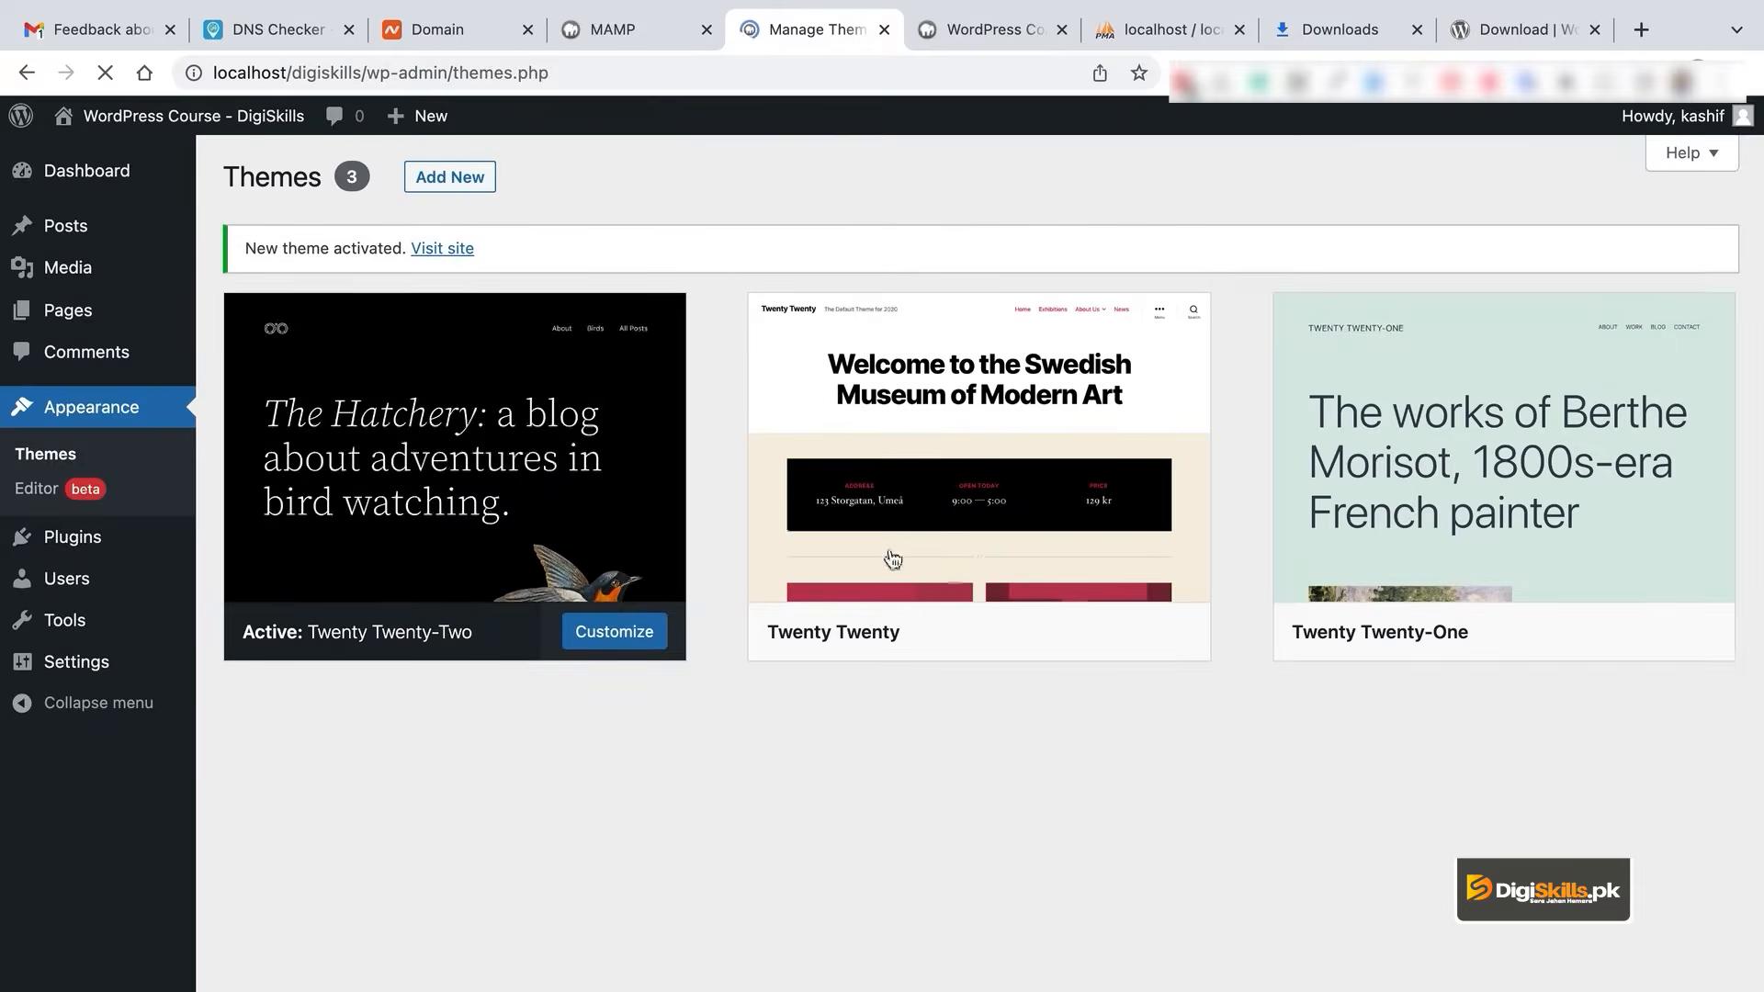
pyautogui.moveTo(80, 558)
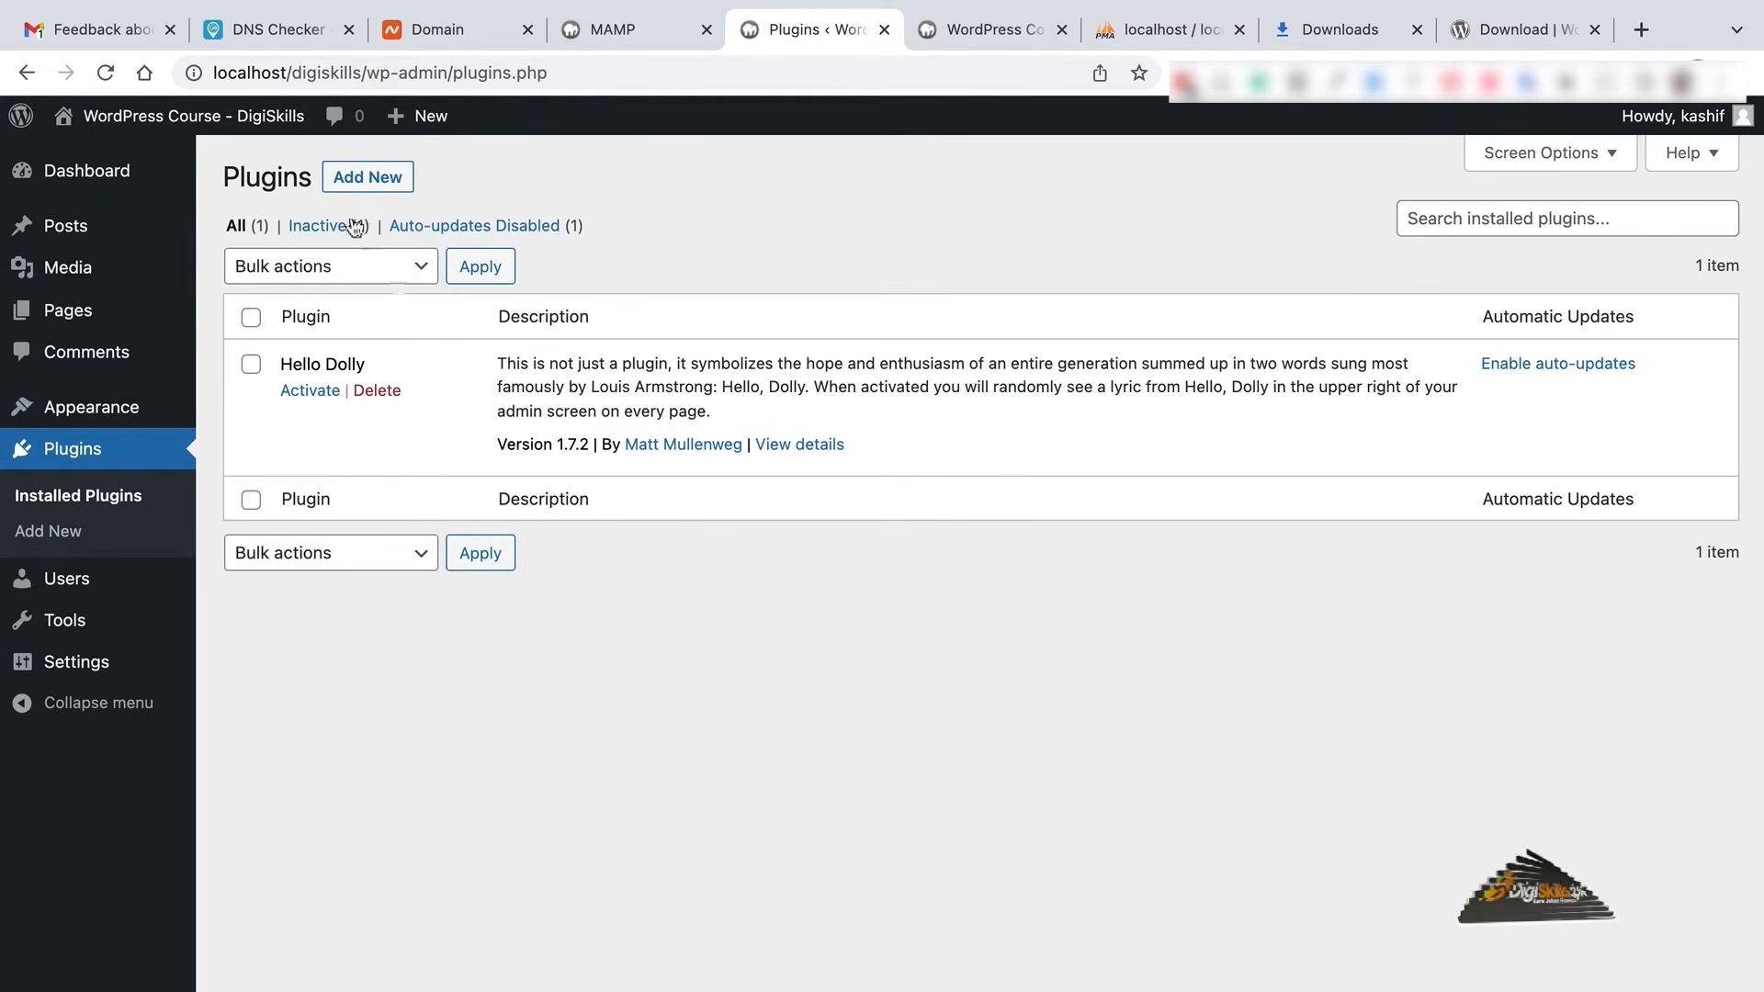
# - Delete the Hello Dolly plugin, confirm it, and browse the featured plugins on Add Plugins
pyautogui.click(400, 394)
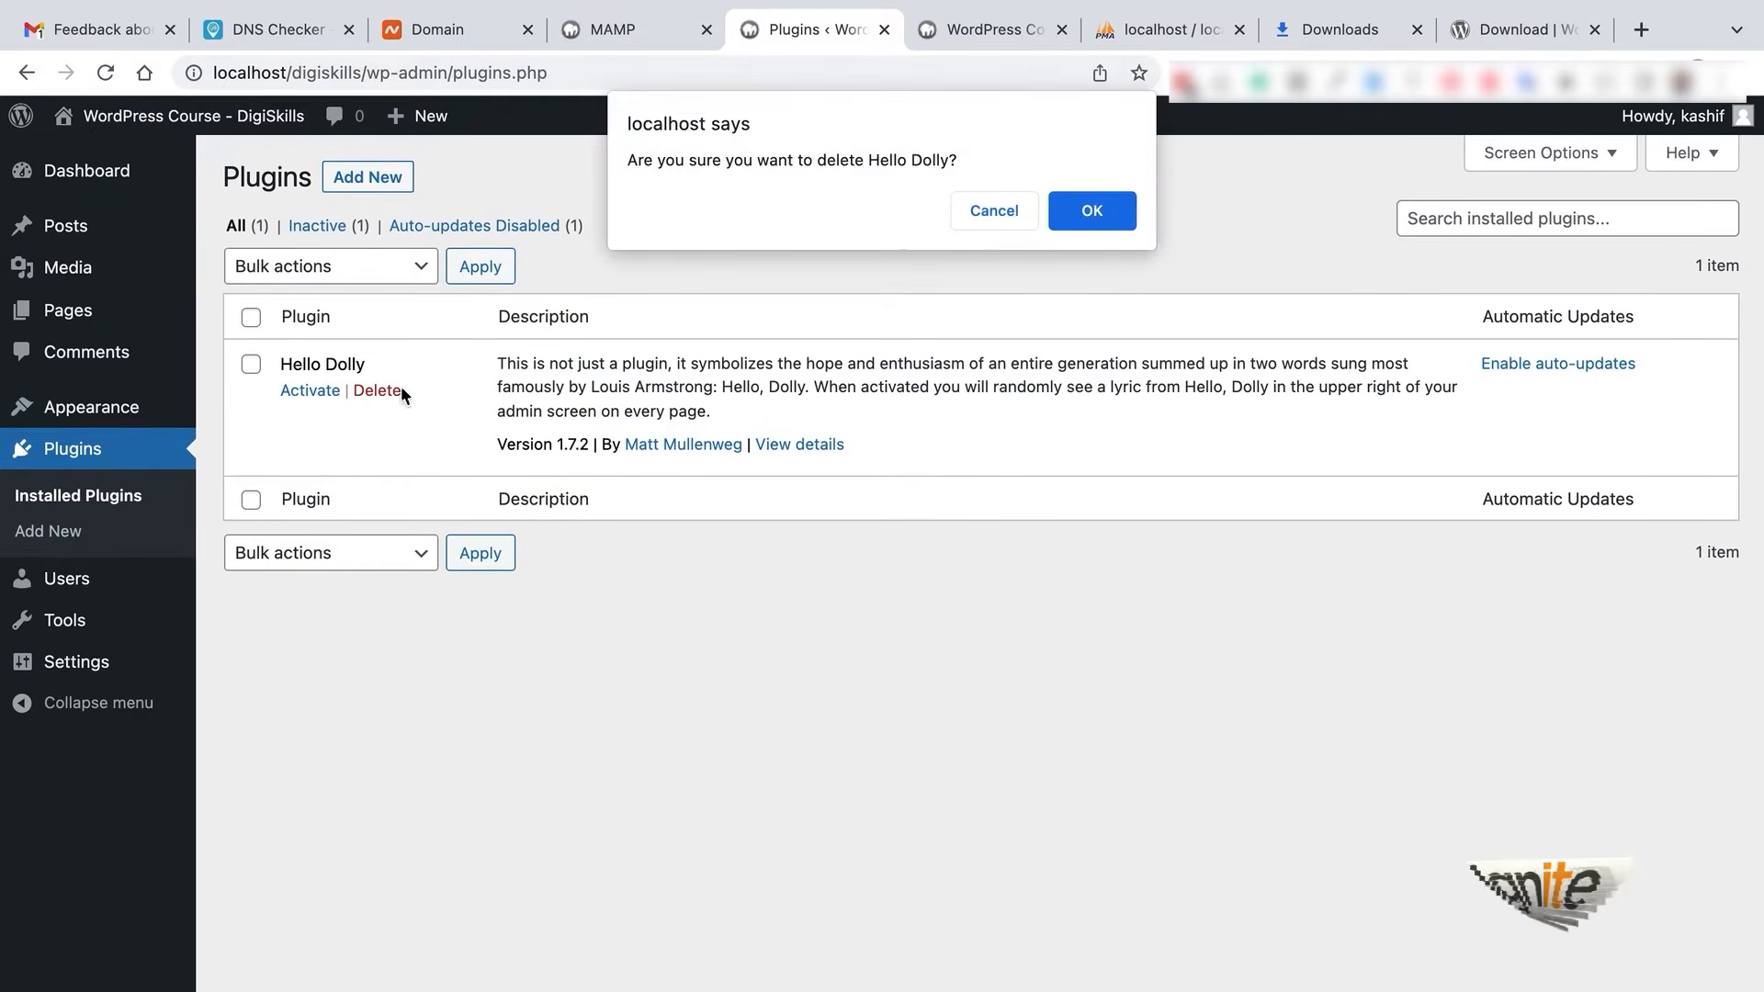
pyautogui.click(1120, 212)
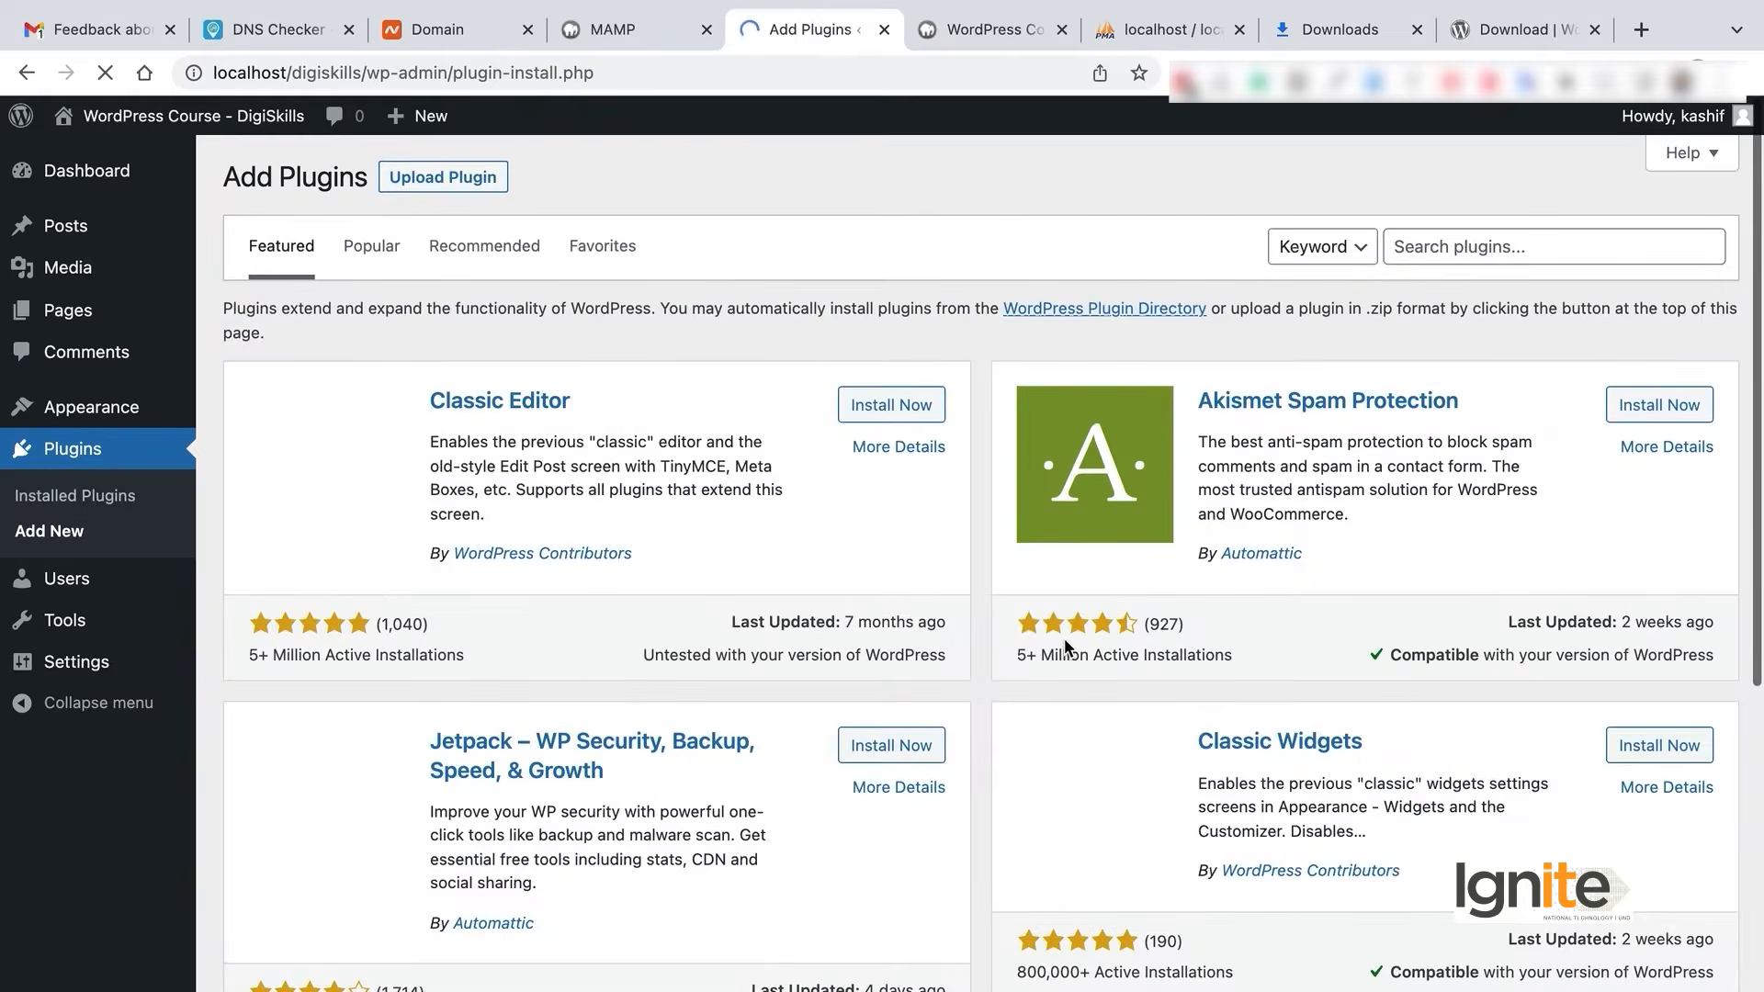
pyautogui.scroll(-2, 1066, 649)
pyautogui.scroll(3, 1066, 648)
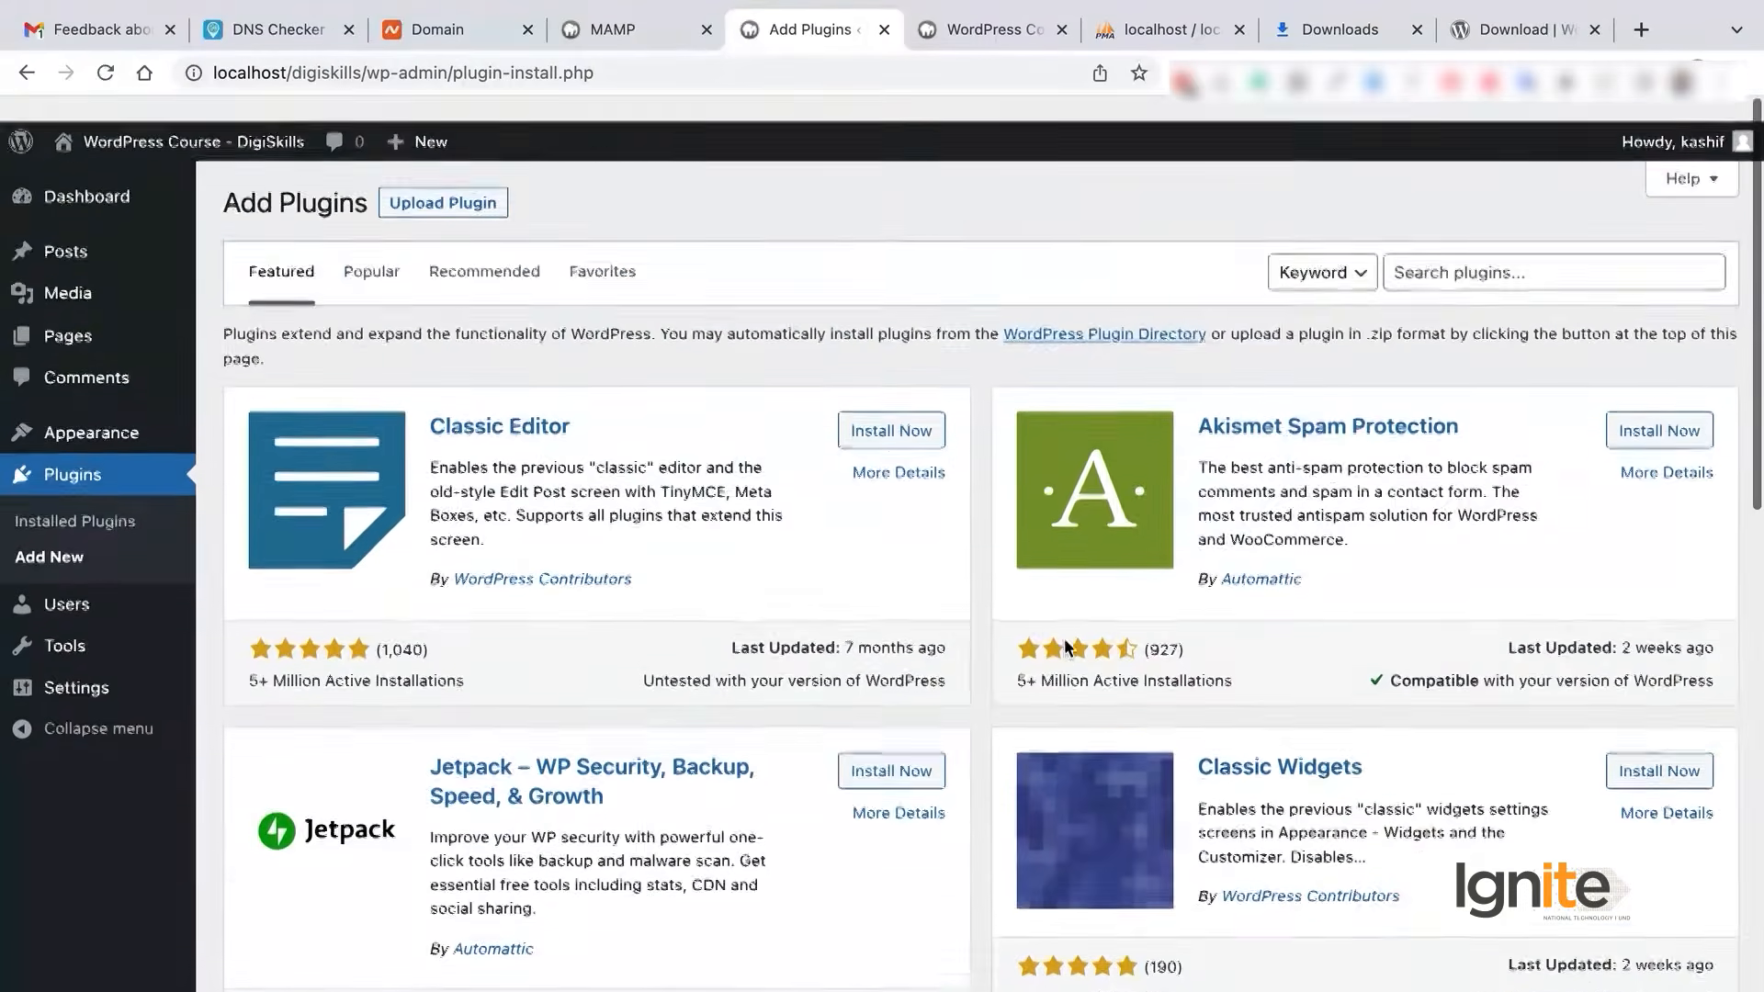
# - Open the Add New User form and begin the username 'stu'
pyautogui.click(64, 578)
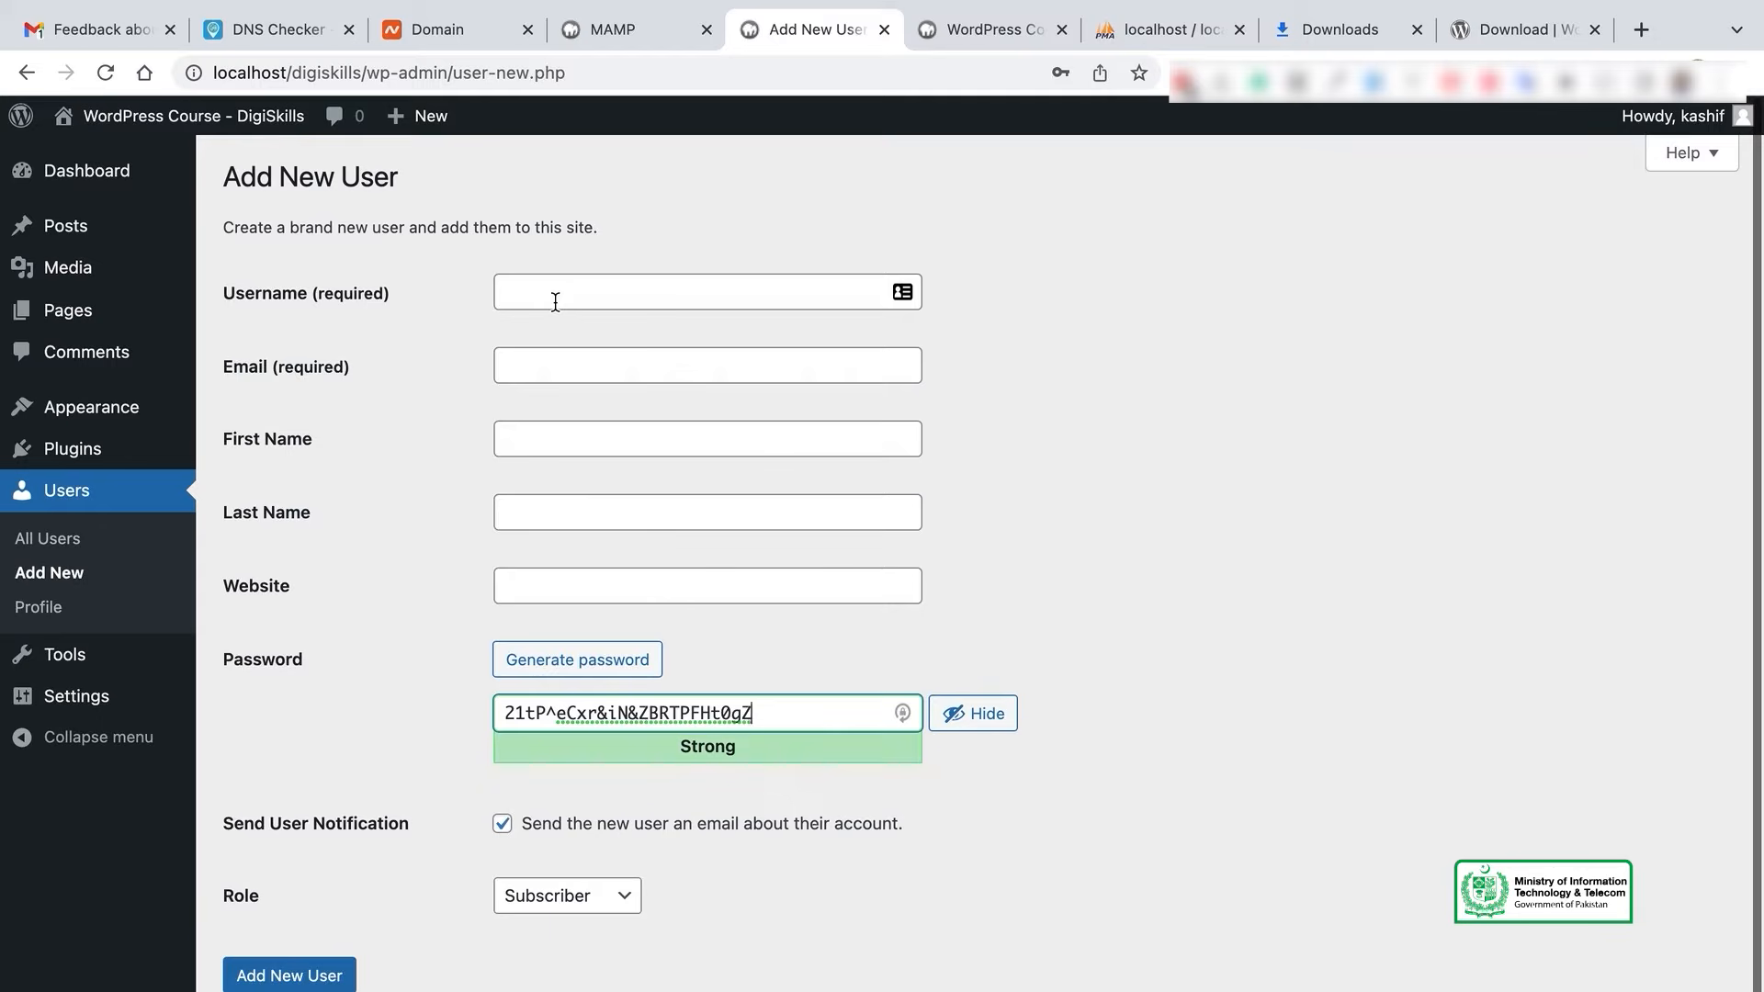
pyautogui.write('stu')
pyautogui.click(718, 289)
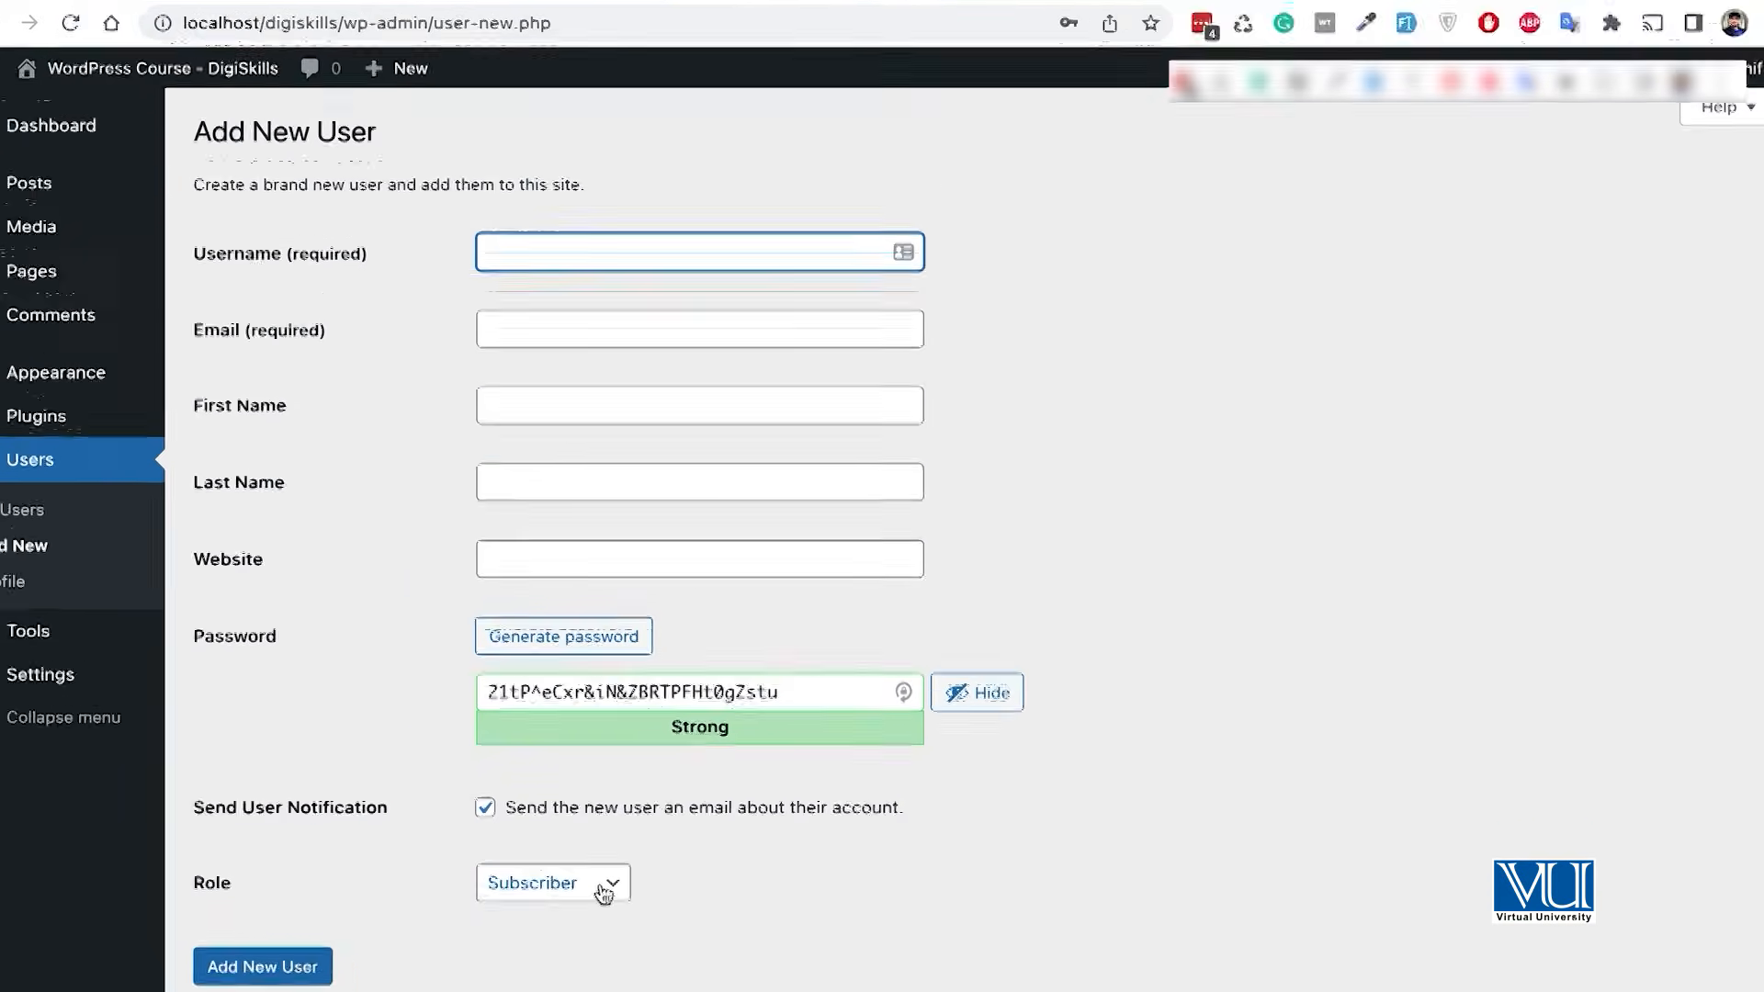
# - Review the Role dropdown options, leaving Subscriber selected
pyautogui.click(606, 893)
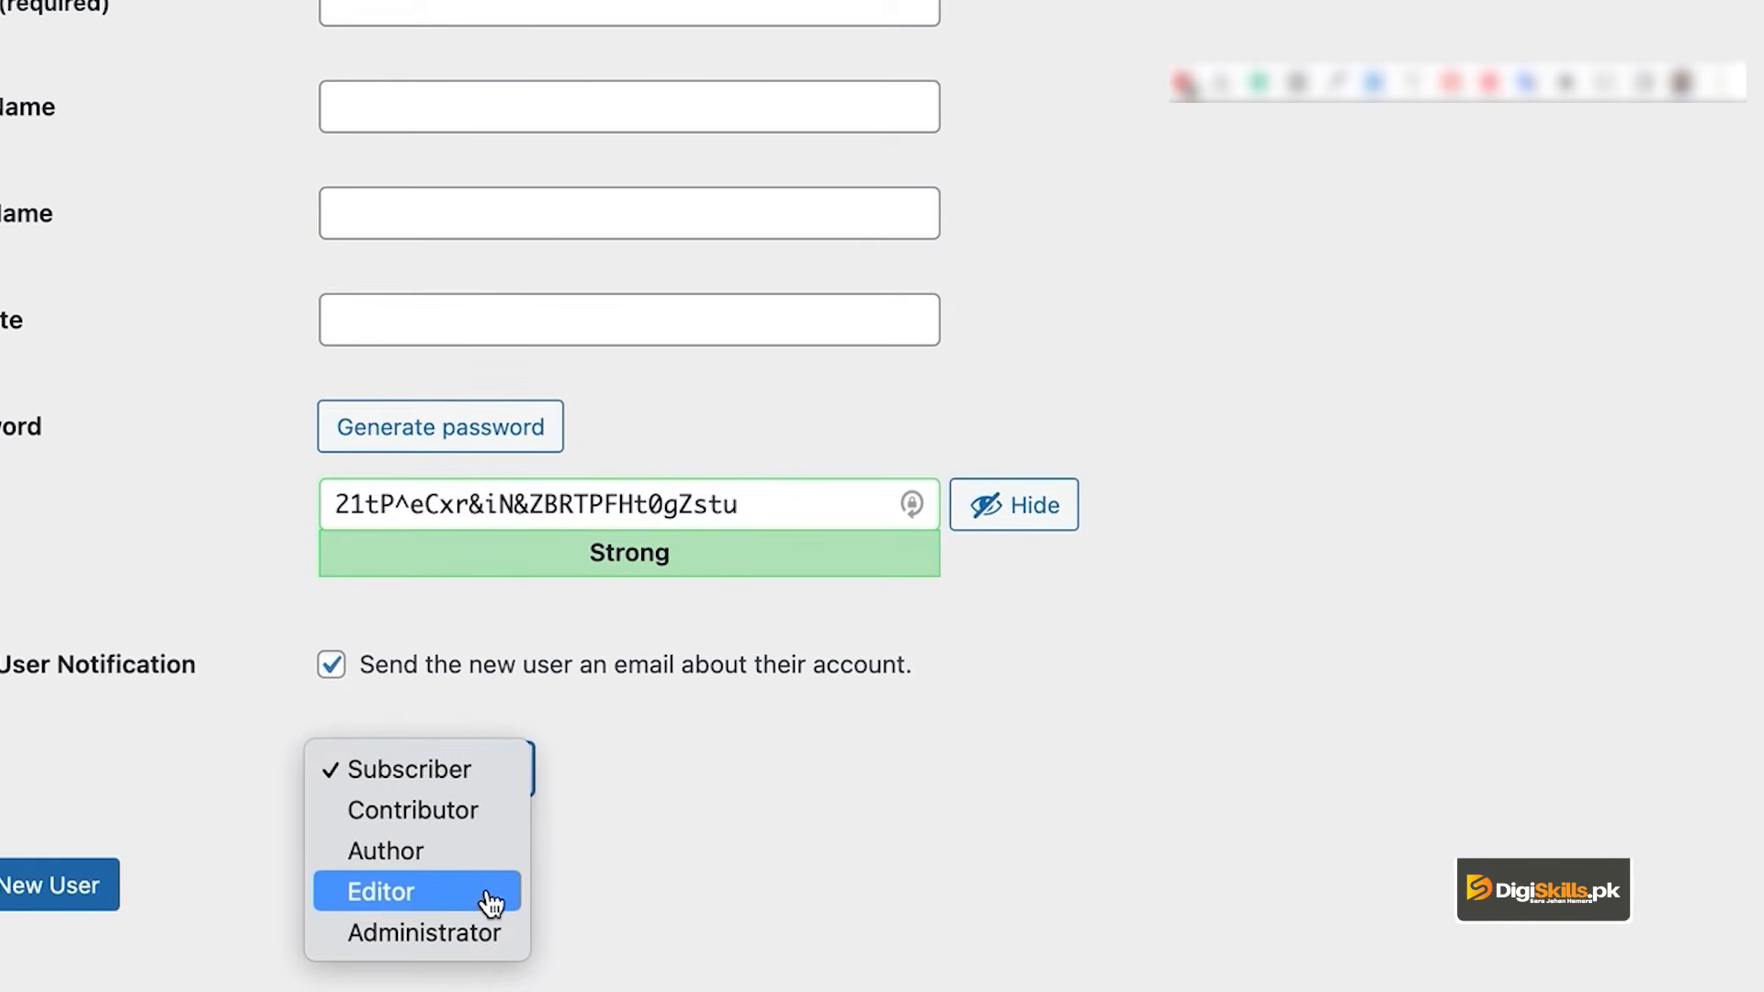
pyautogui.click(718, 804)
pyautogui.click(501, 793)
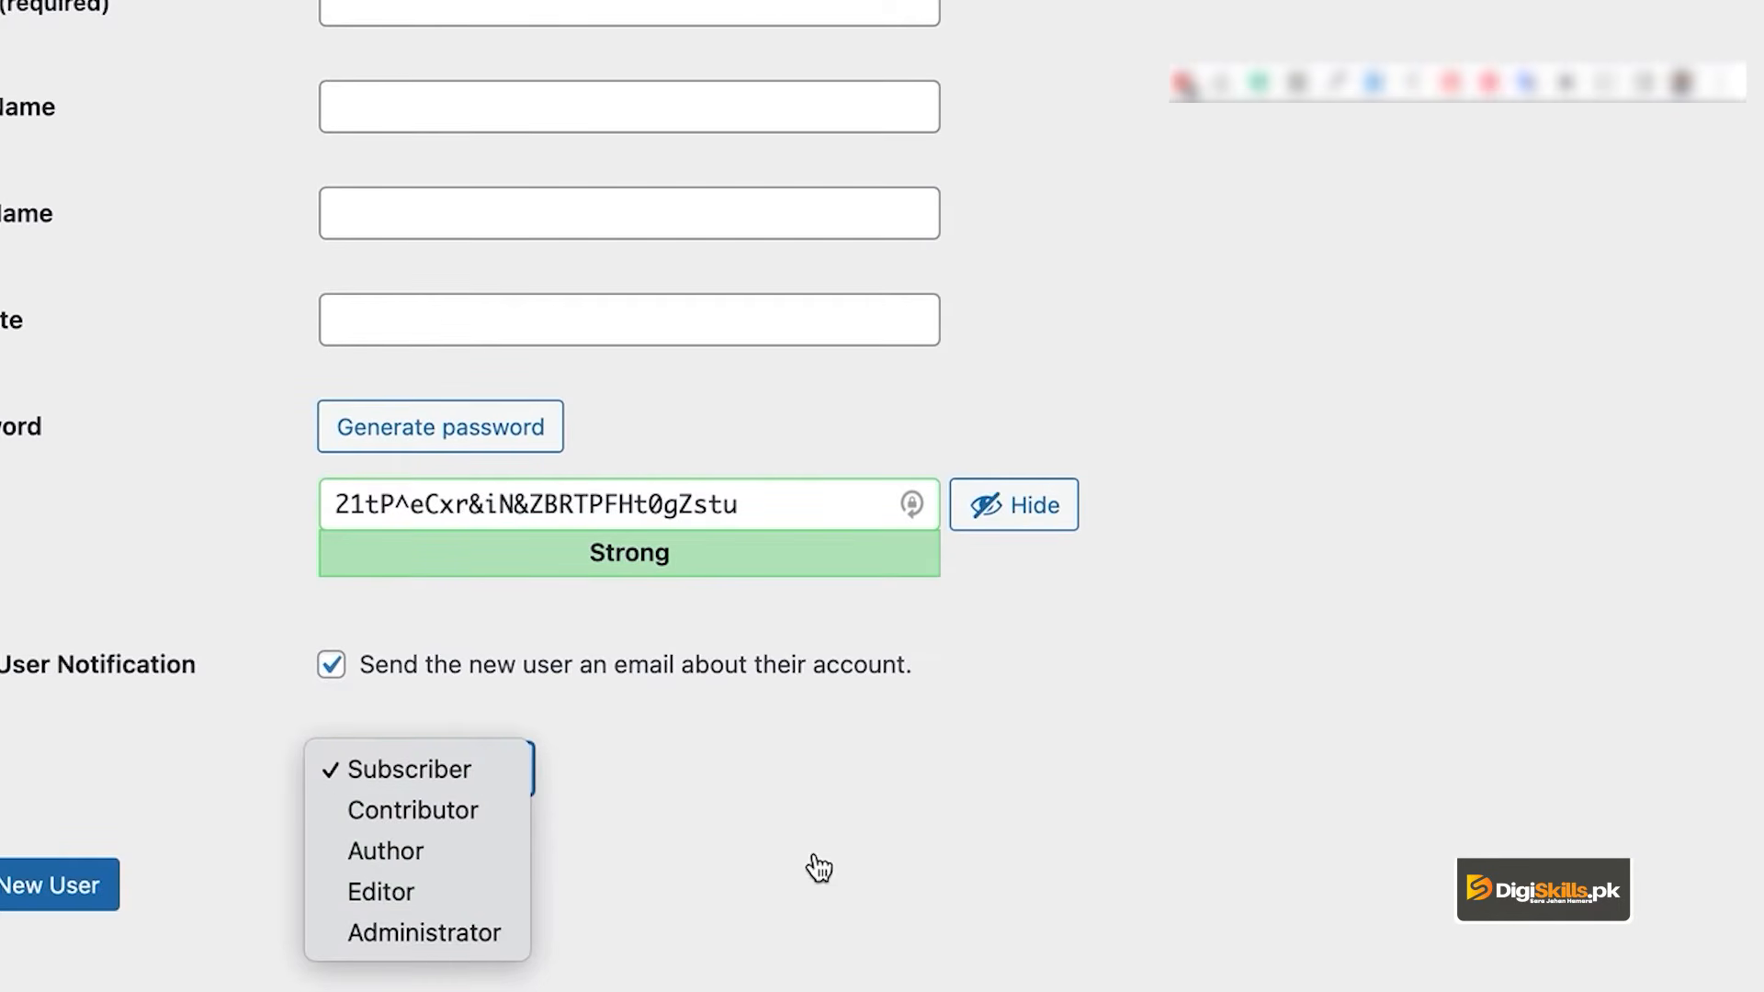
pyautogui.rightClick(900, 842)
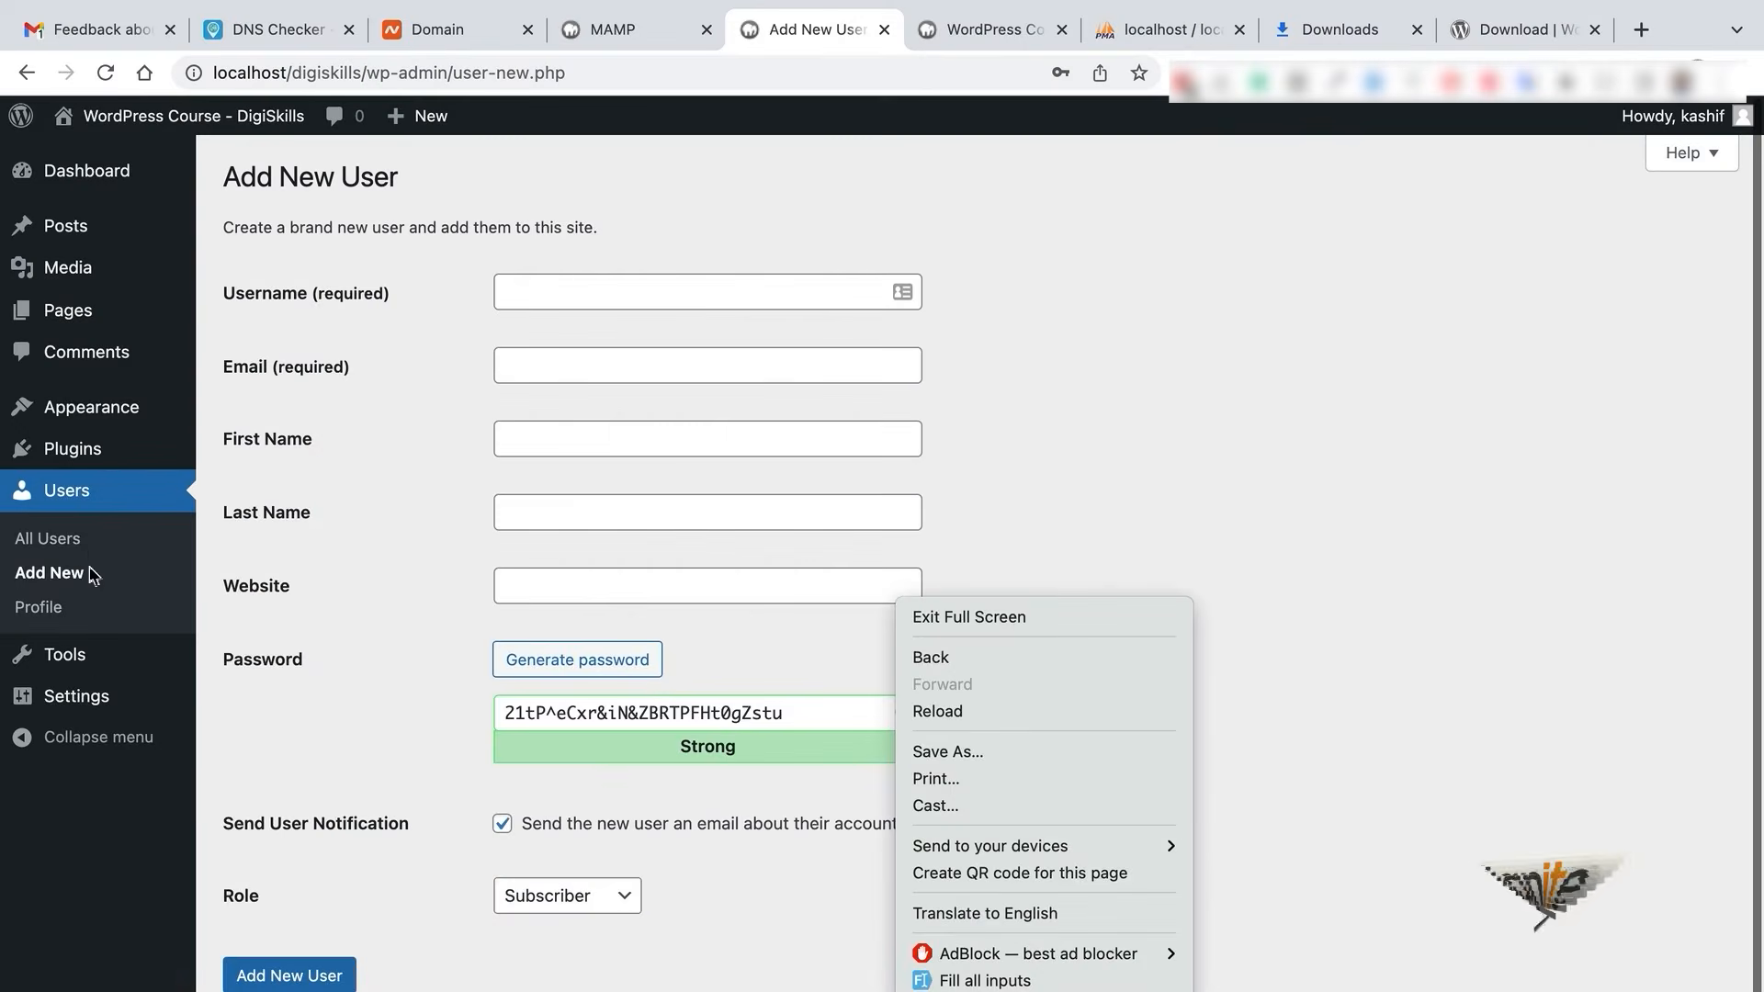
pyautogui.click(66, 565)
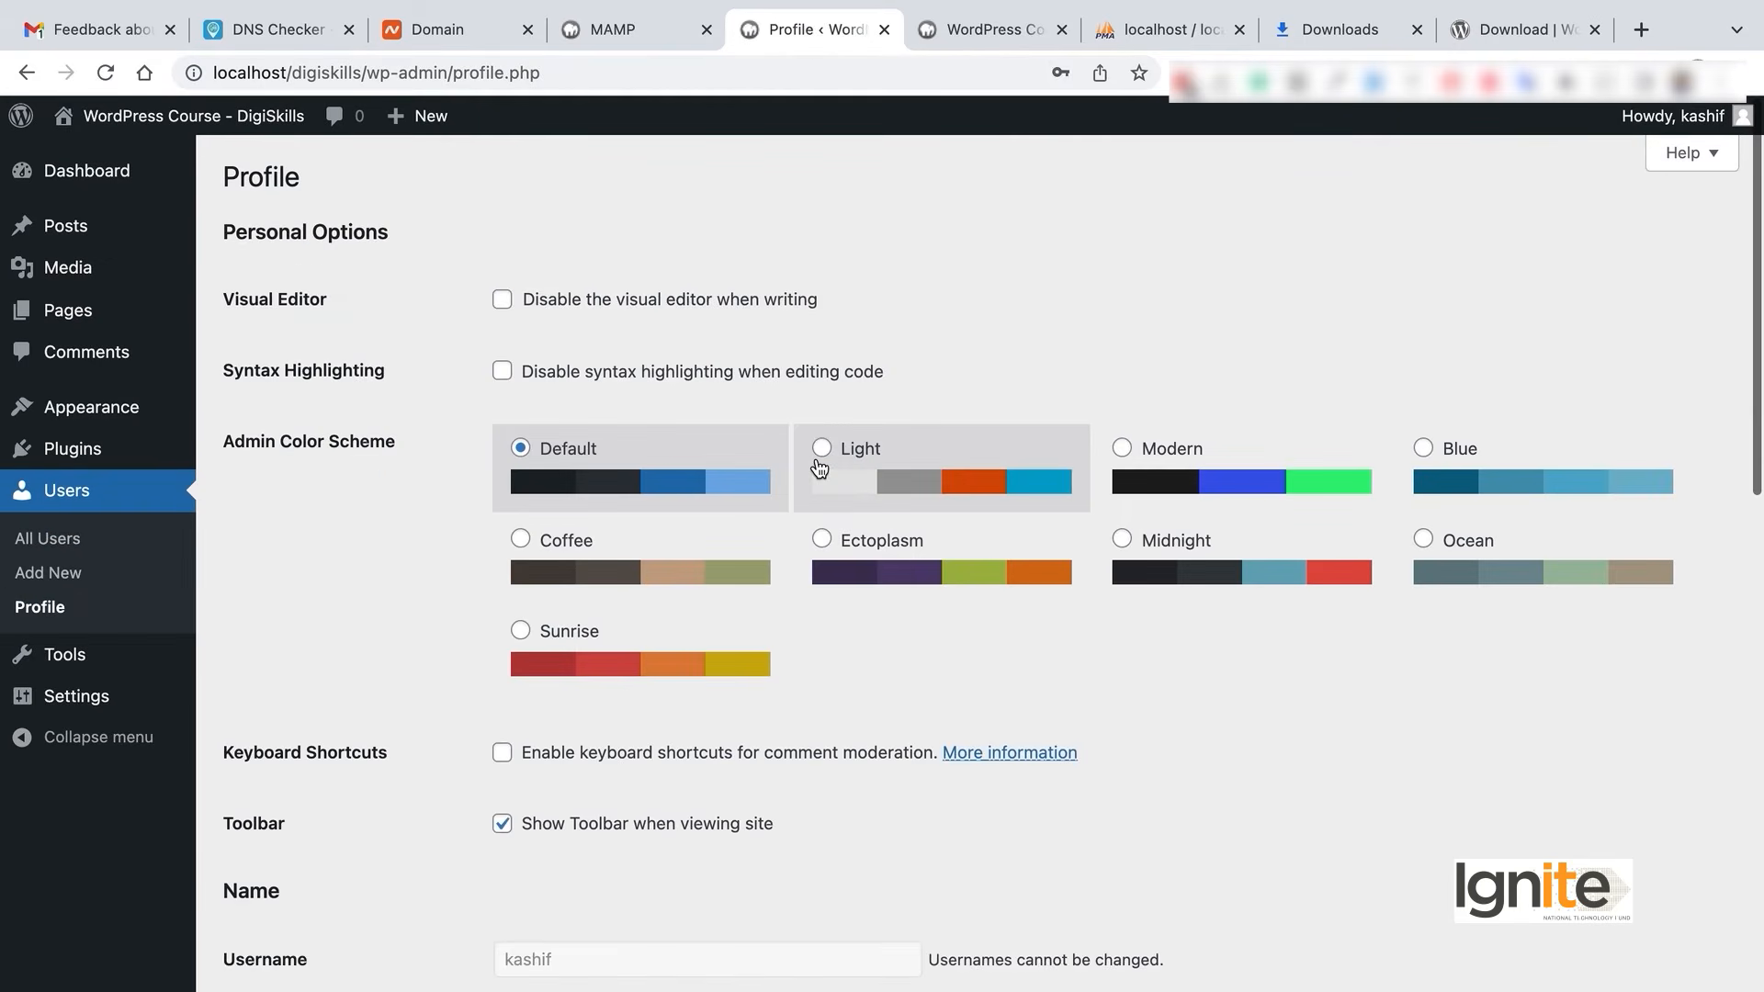
# - Try the Sunrise, Light, Modern, Blue, Ectoplasm and Default schemes, then settle on Midnight
pyautogui.scroll(1, 820, 464)
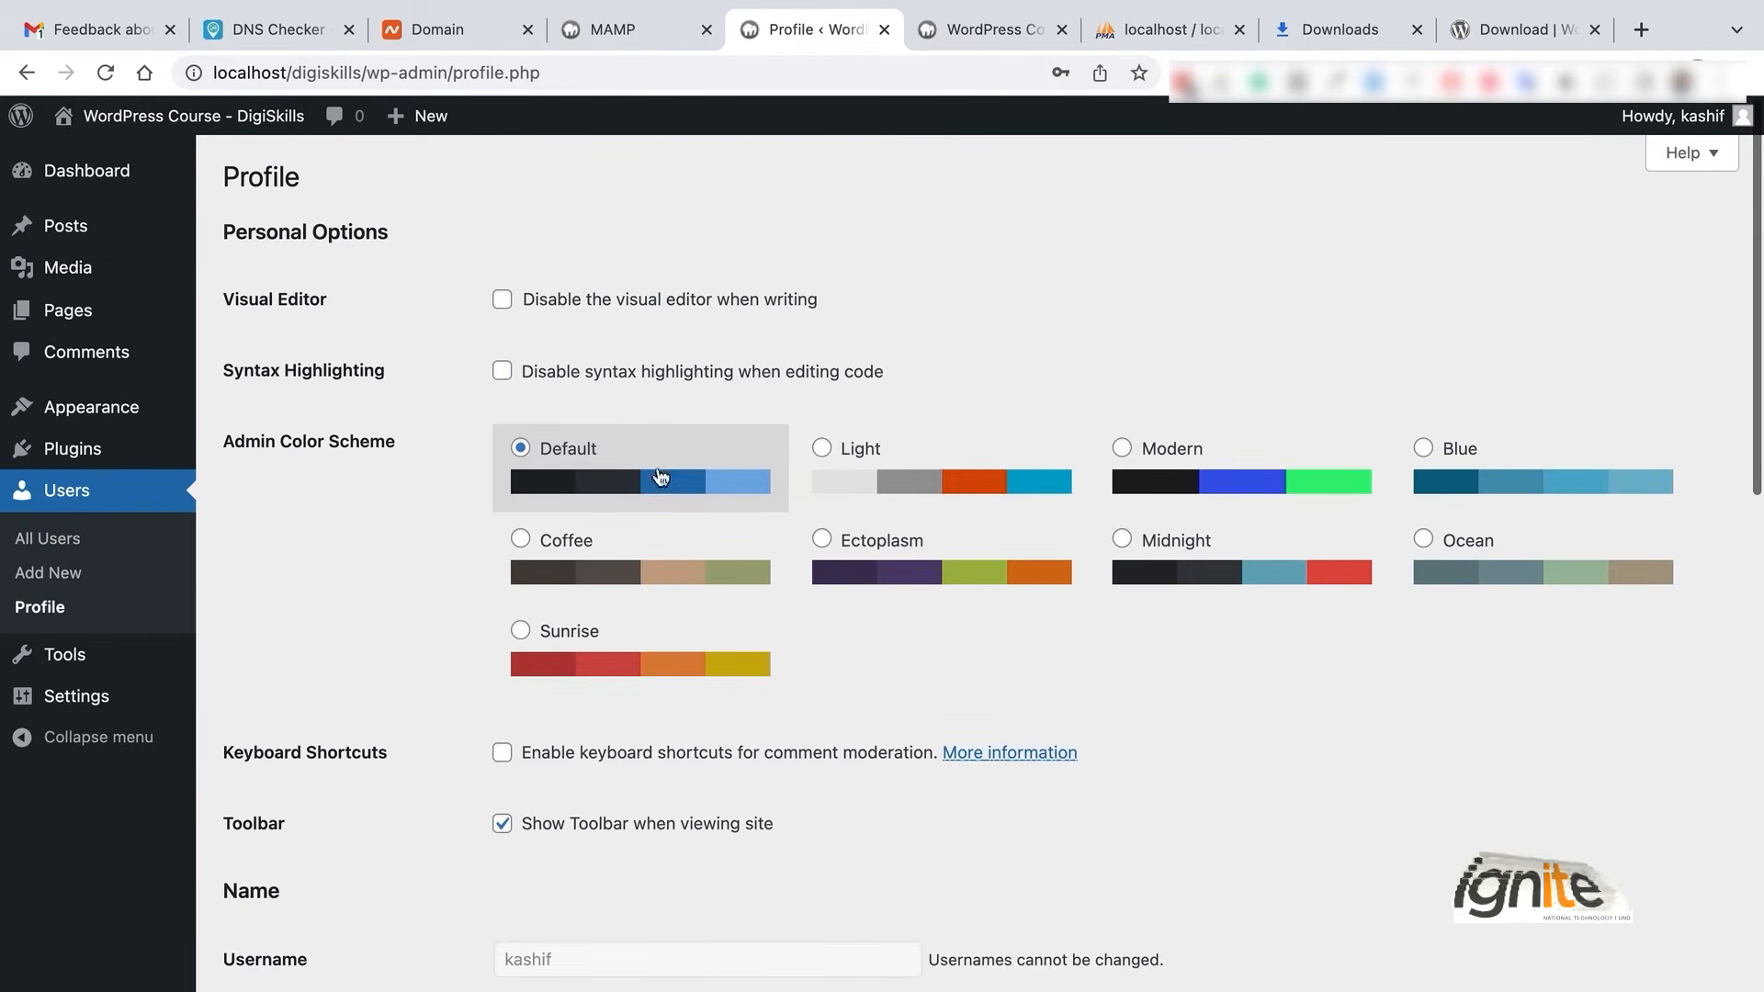
pyautogui.click(677, 636)
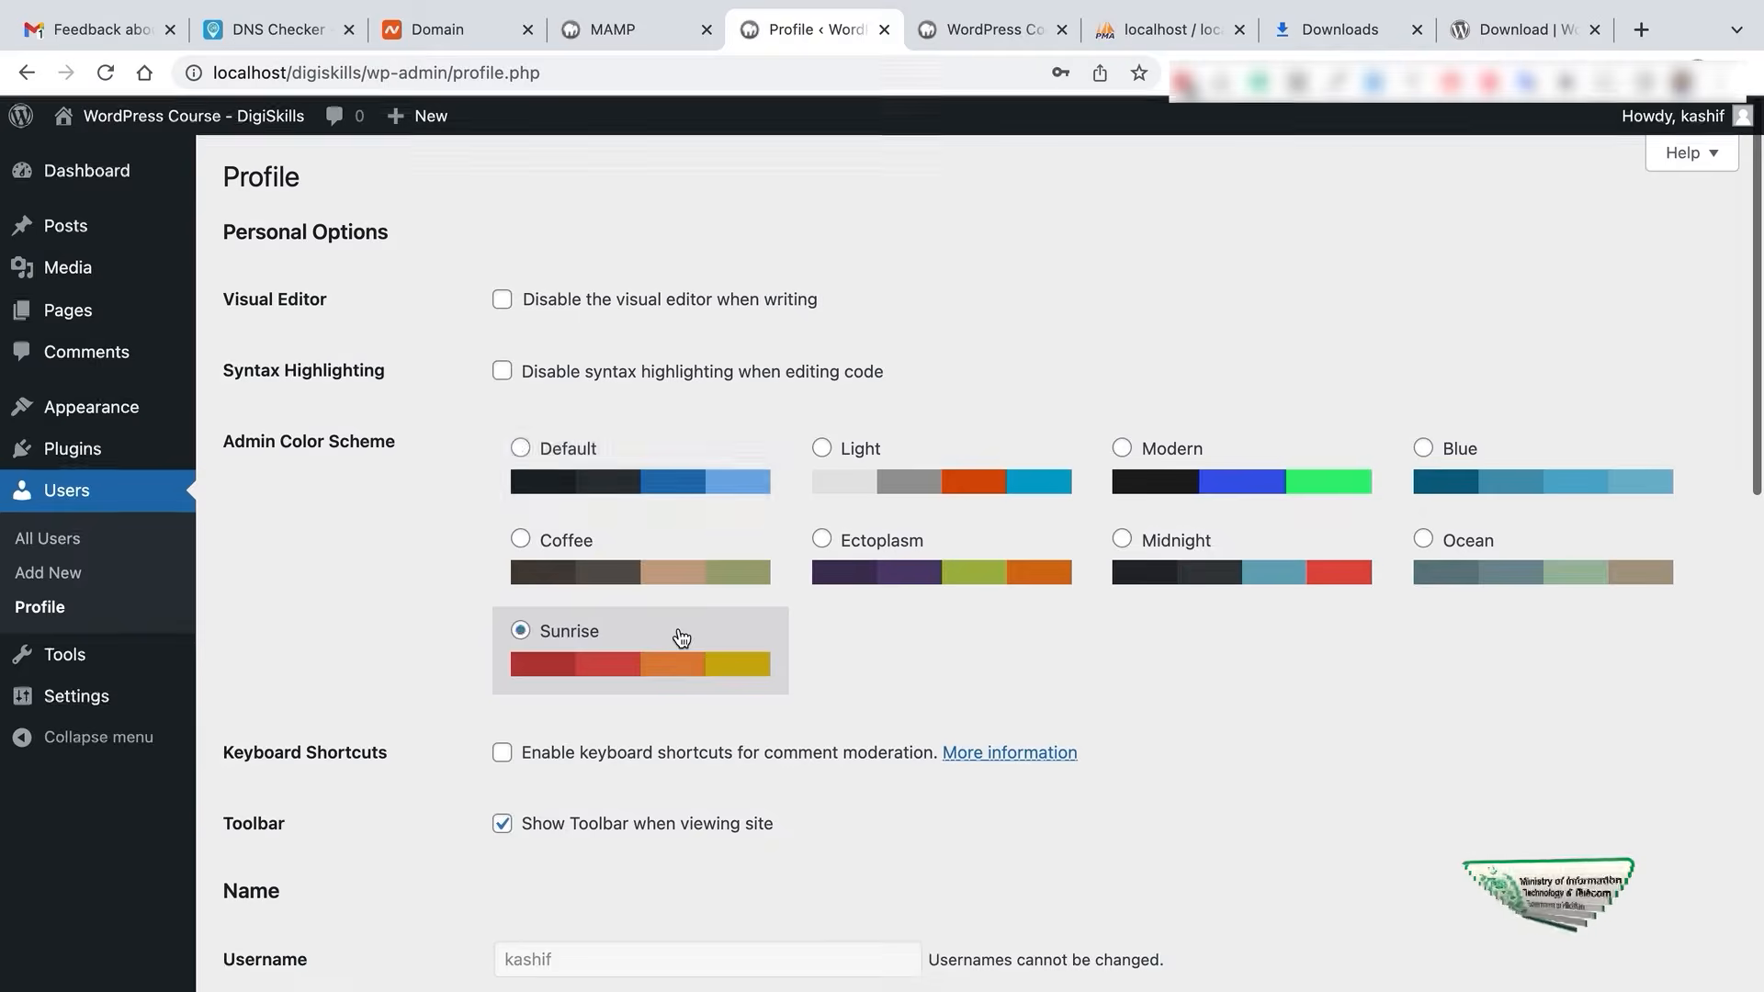
pyautogui.click(800, 500)
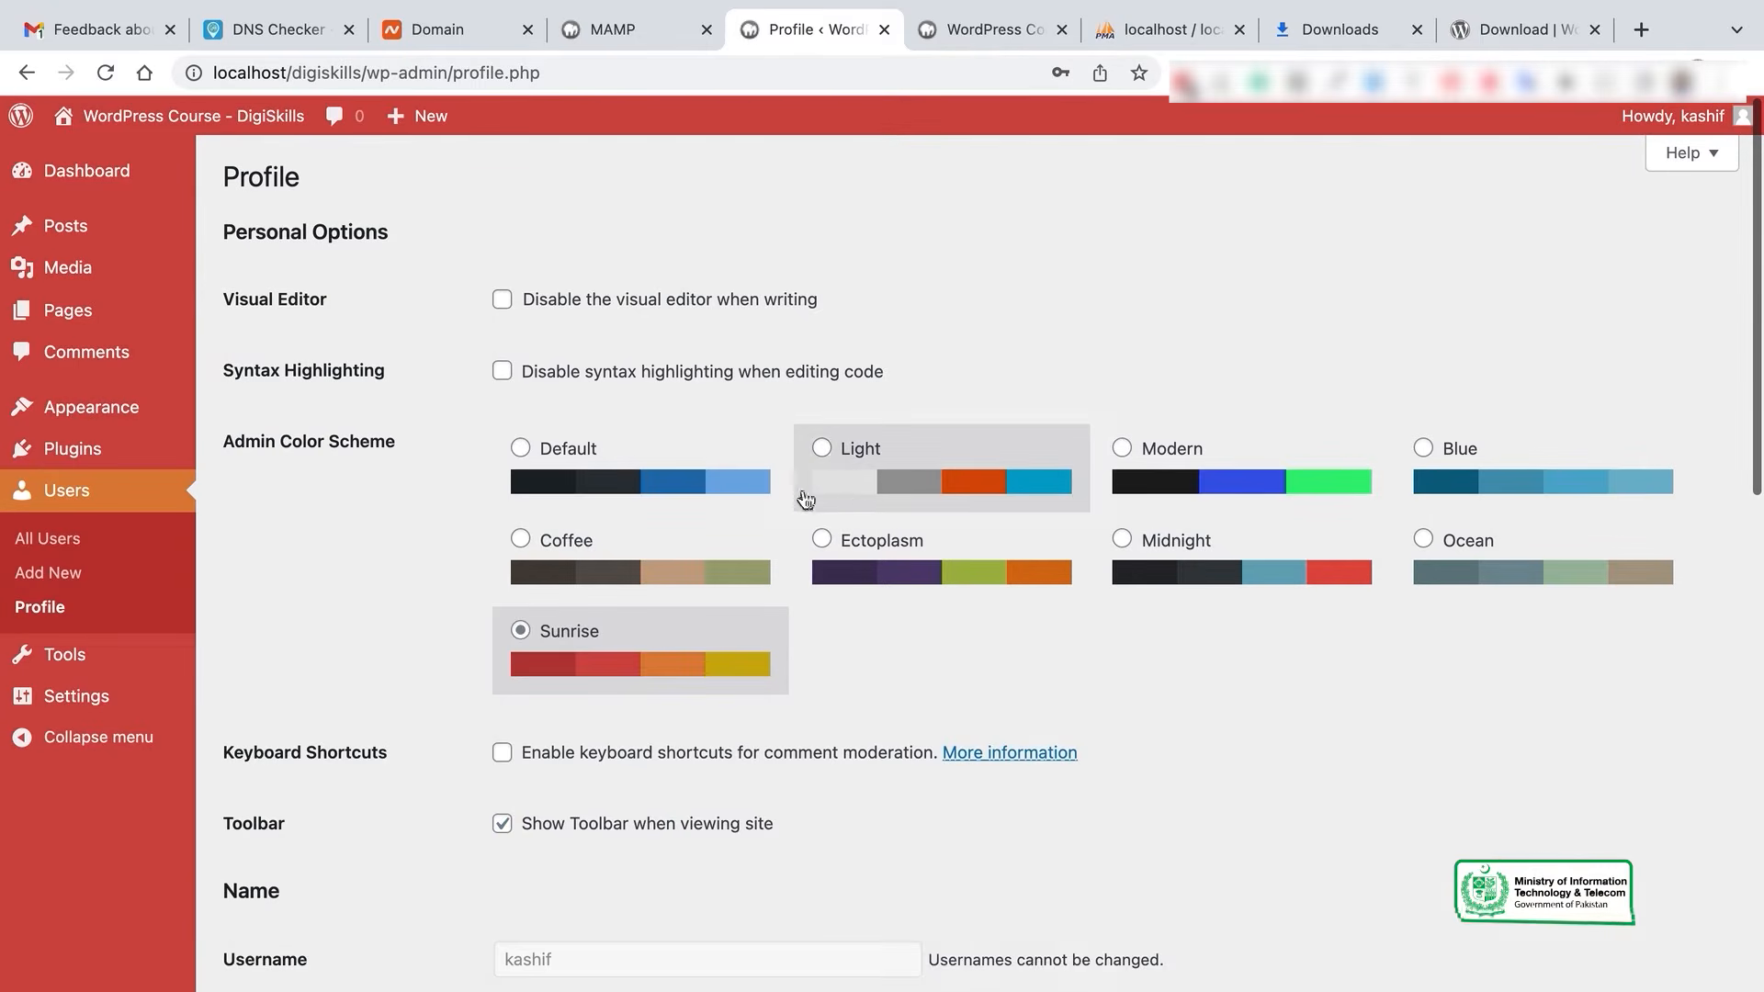
pyautogui.click(1254, 469)
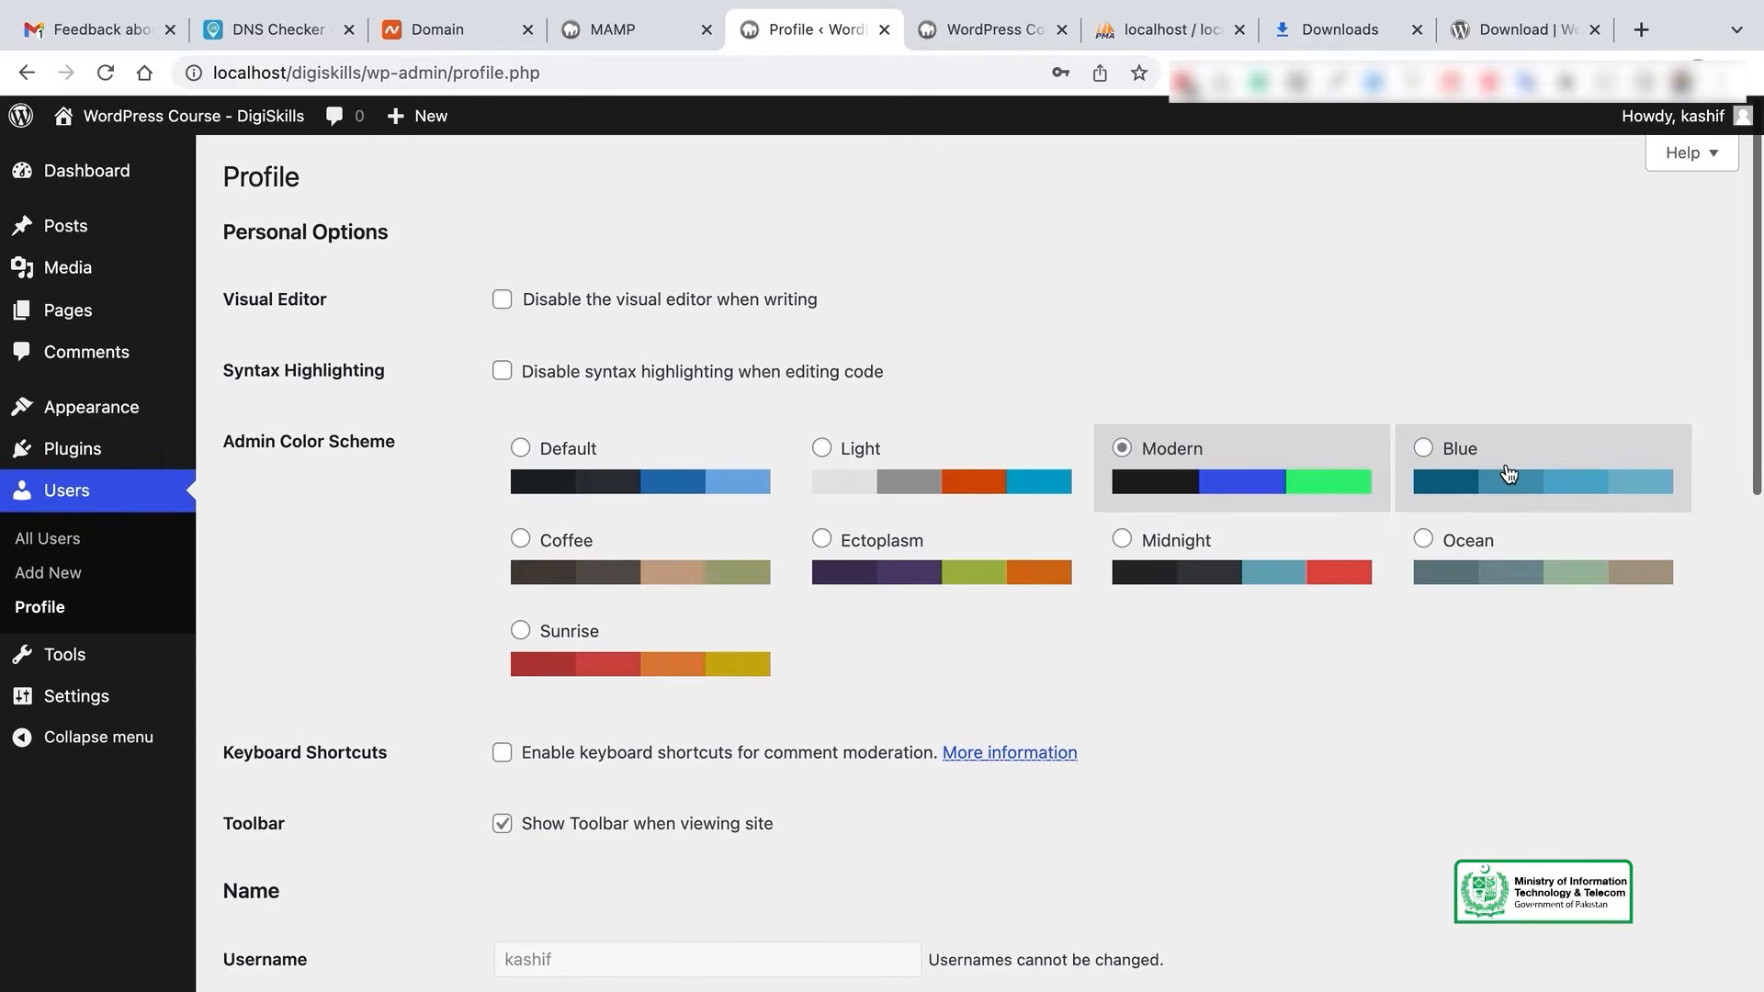
pyautogui.click(1510, 474)
pyautogui.click(1025, 551)
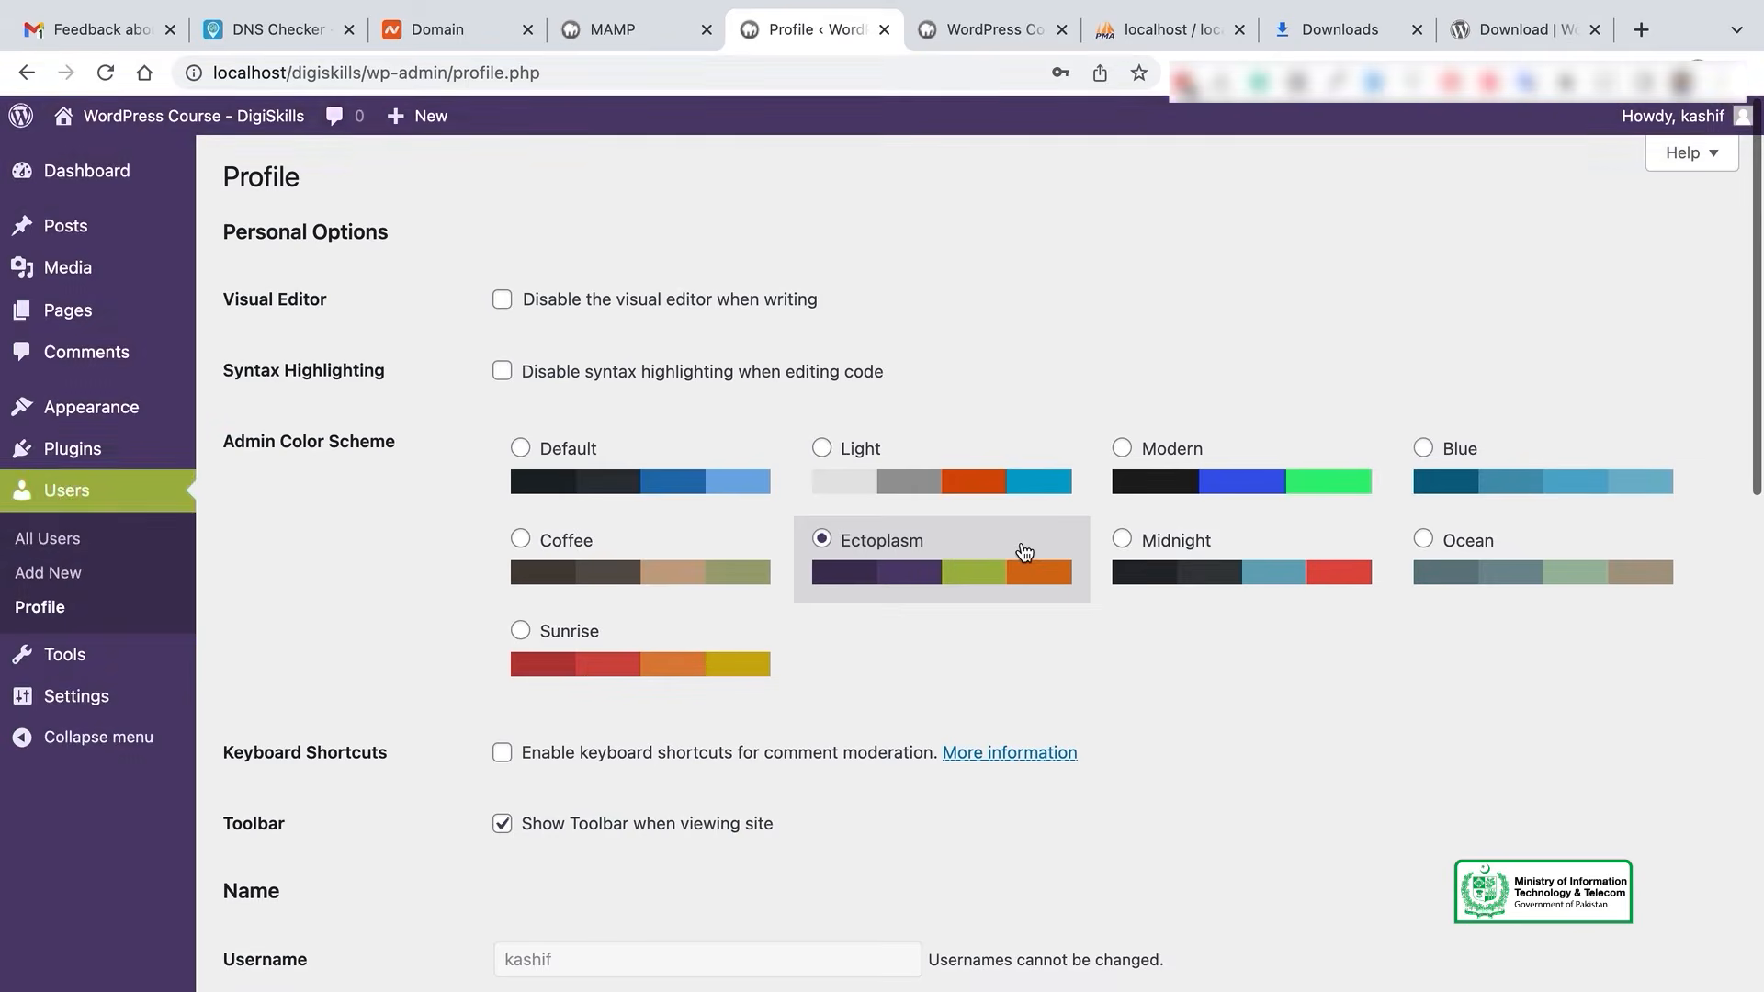
pyautogui.click(1277, 556)
pyautogui.click(923, 570)
pyautogui.click(627, 467)
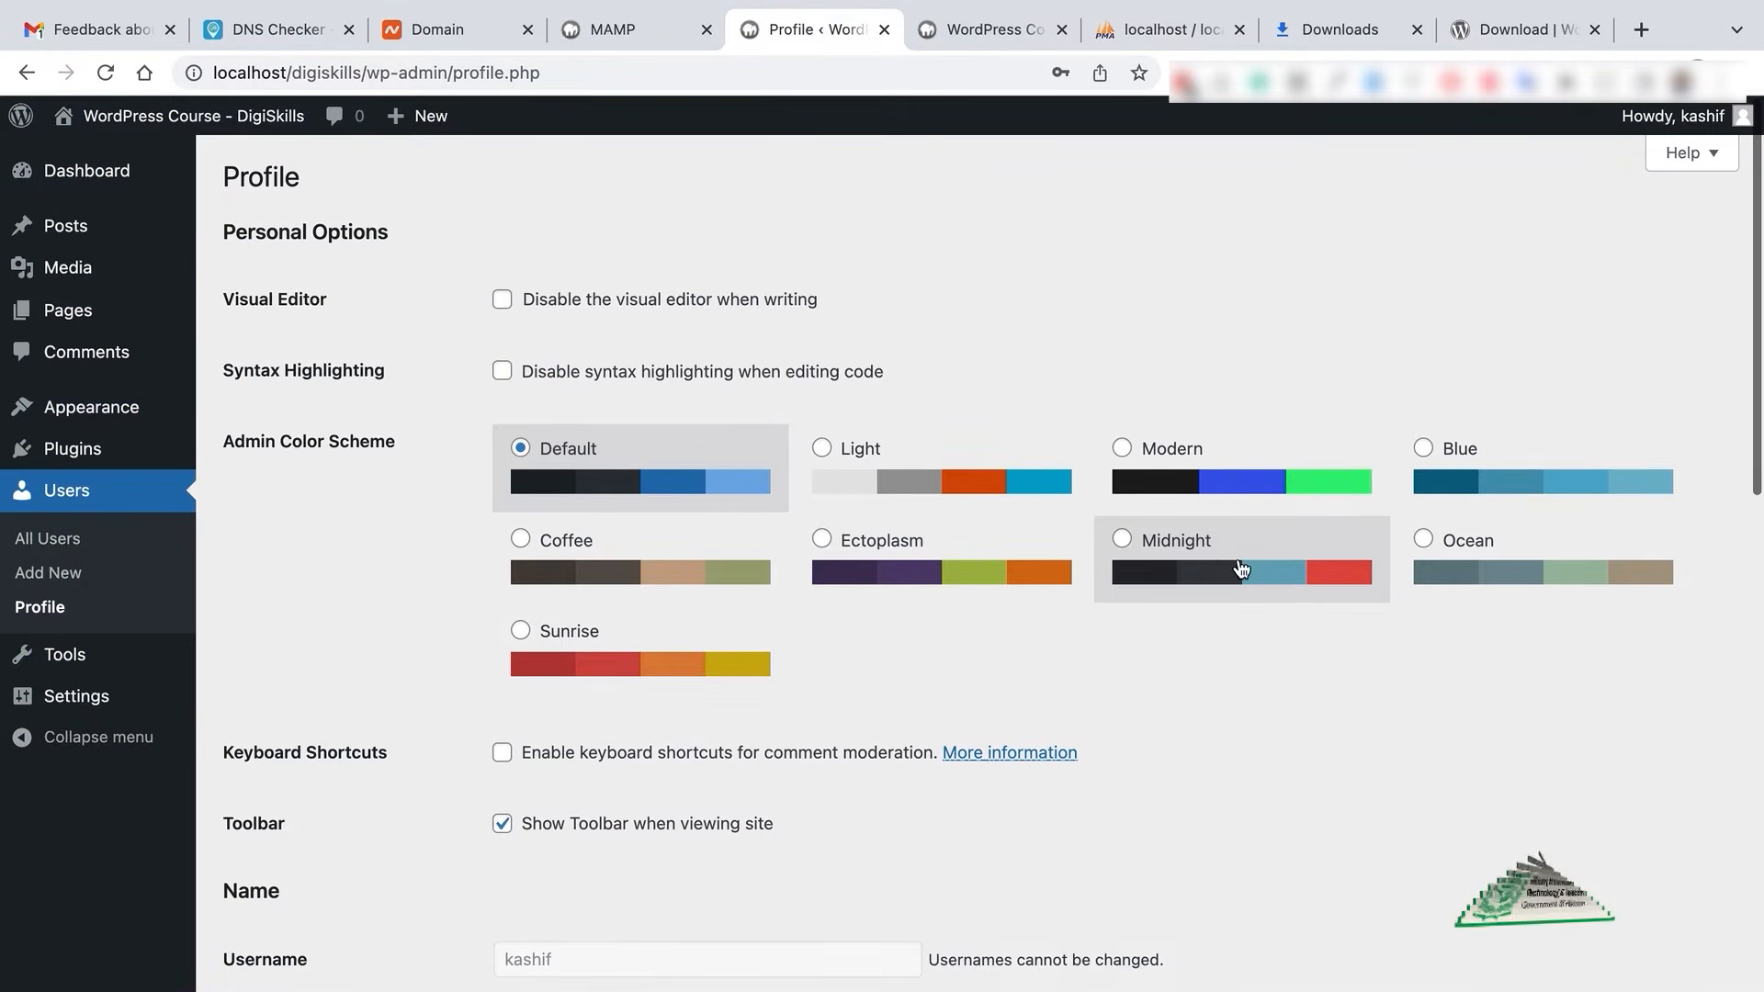
pyautogui.click(1240, 567)
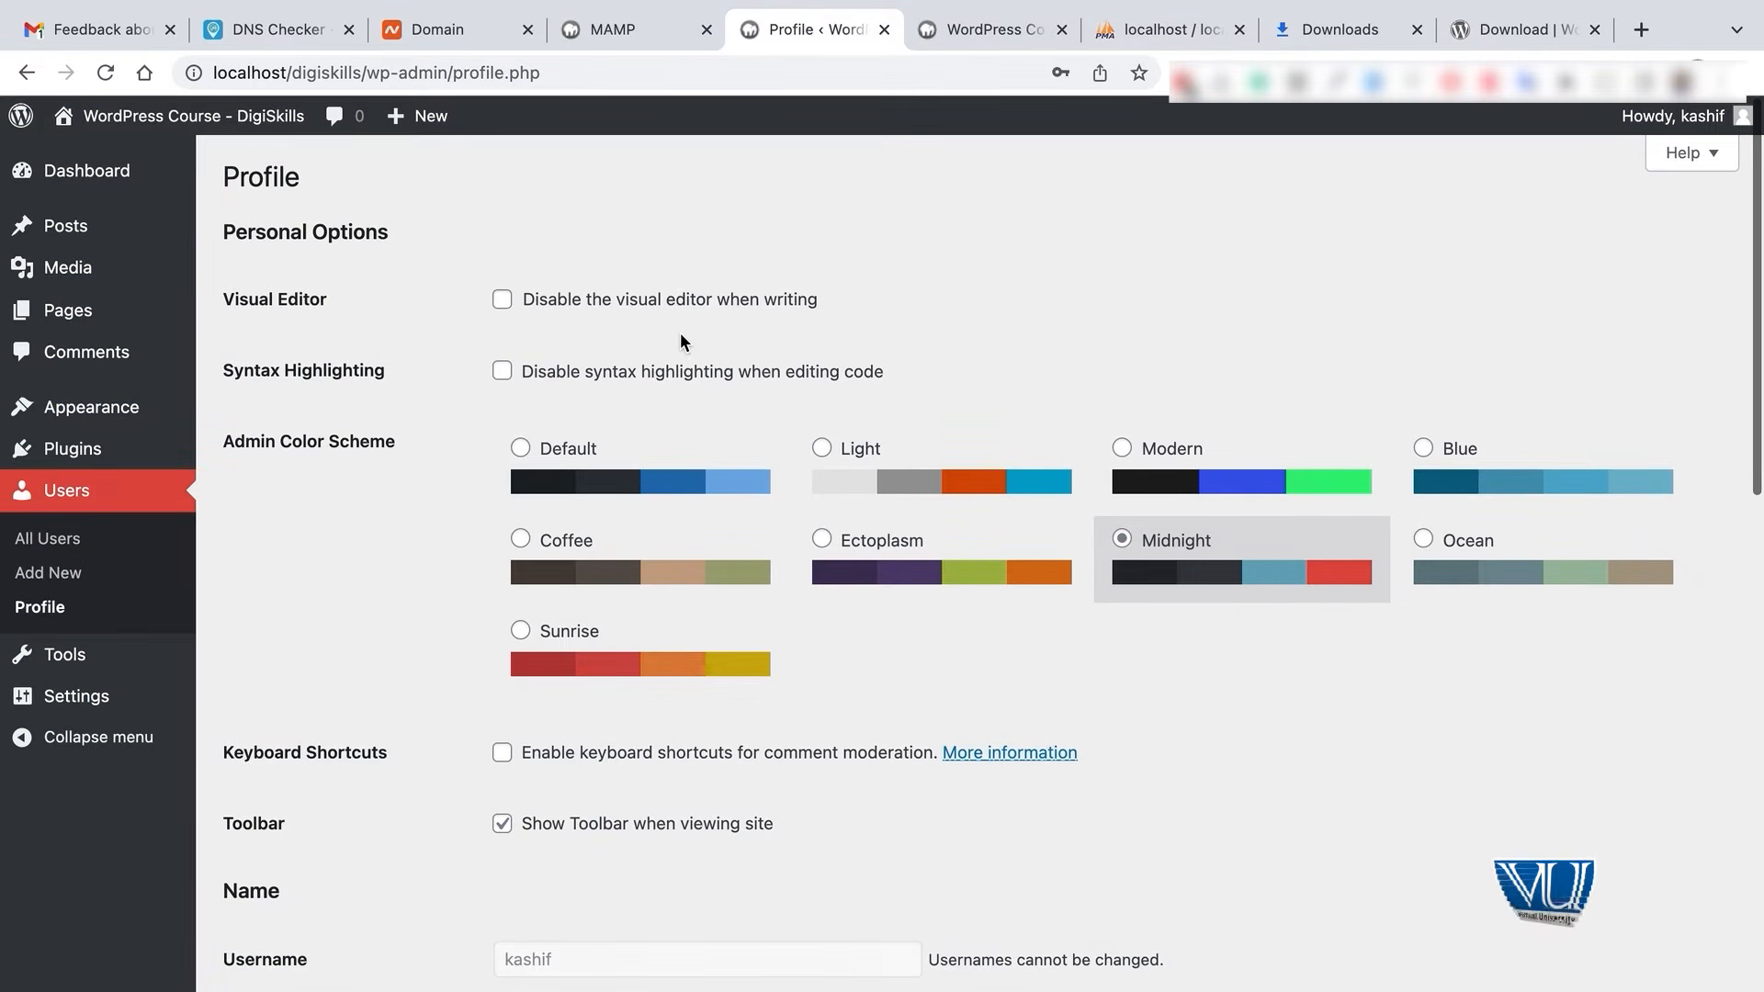
pyautogui.scroll(-3, 681, 336)
# - Replace the profile's First Name field with the new first name
pyautogui.scroll(-6, 681, 340)
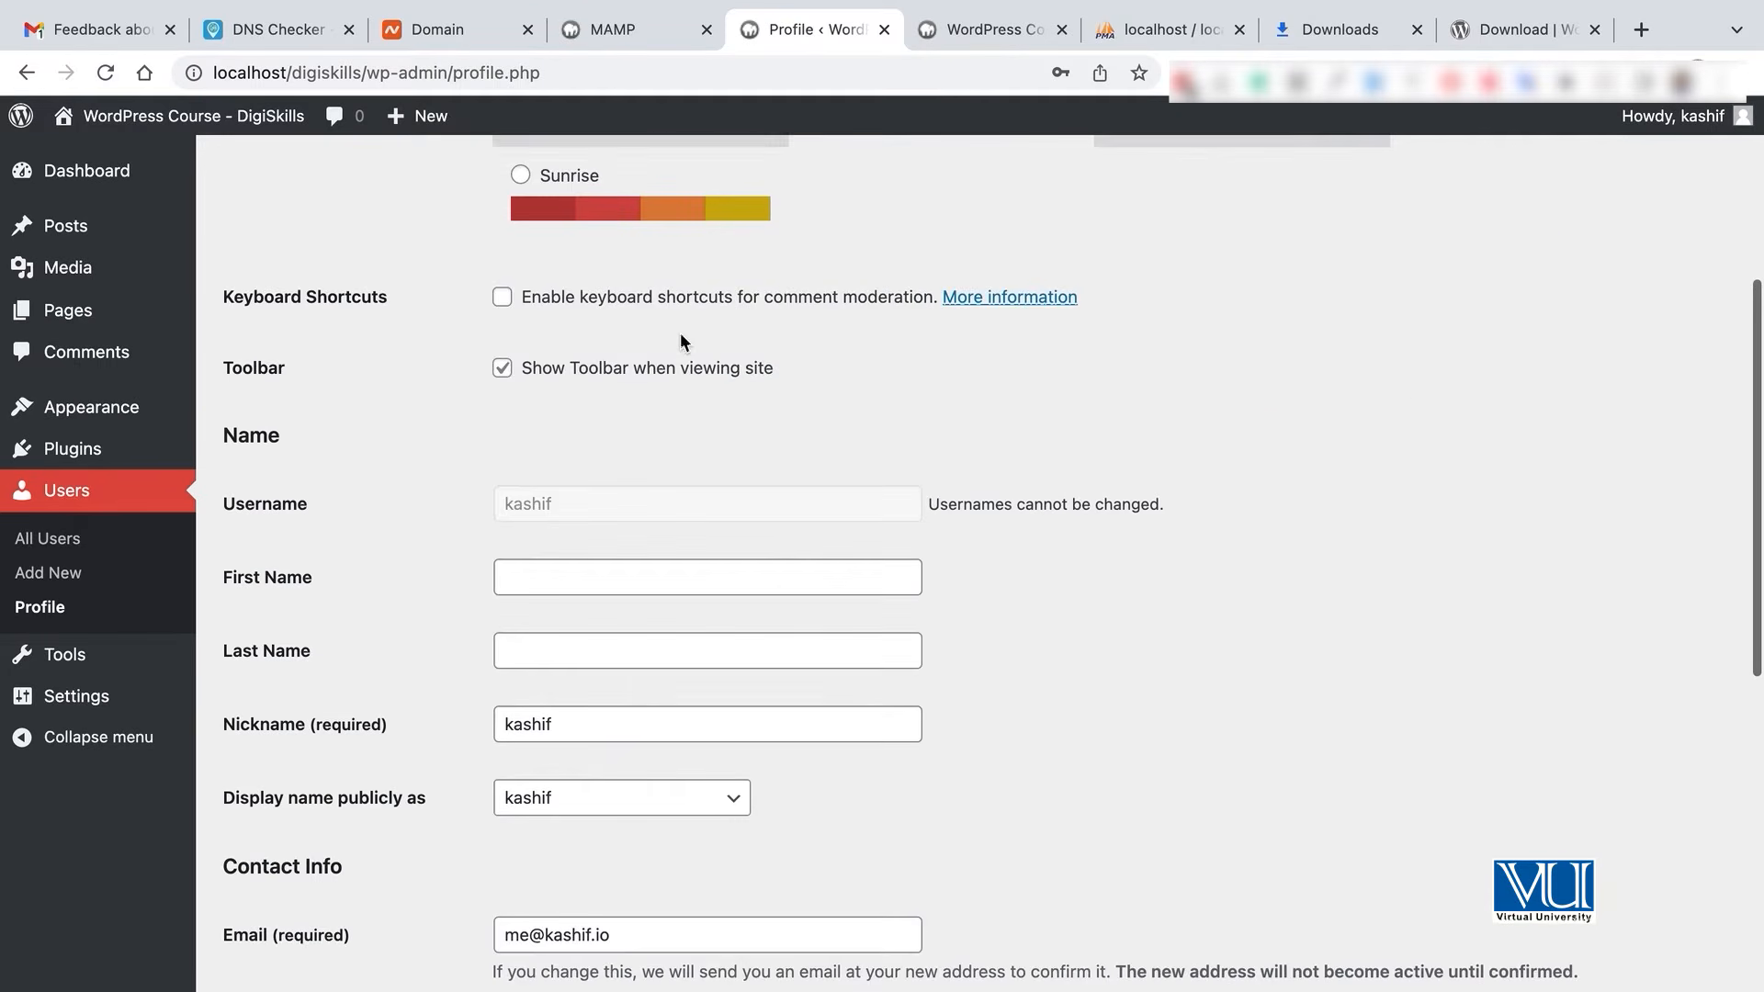
pyautogui.click(526, 439)
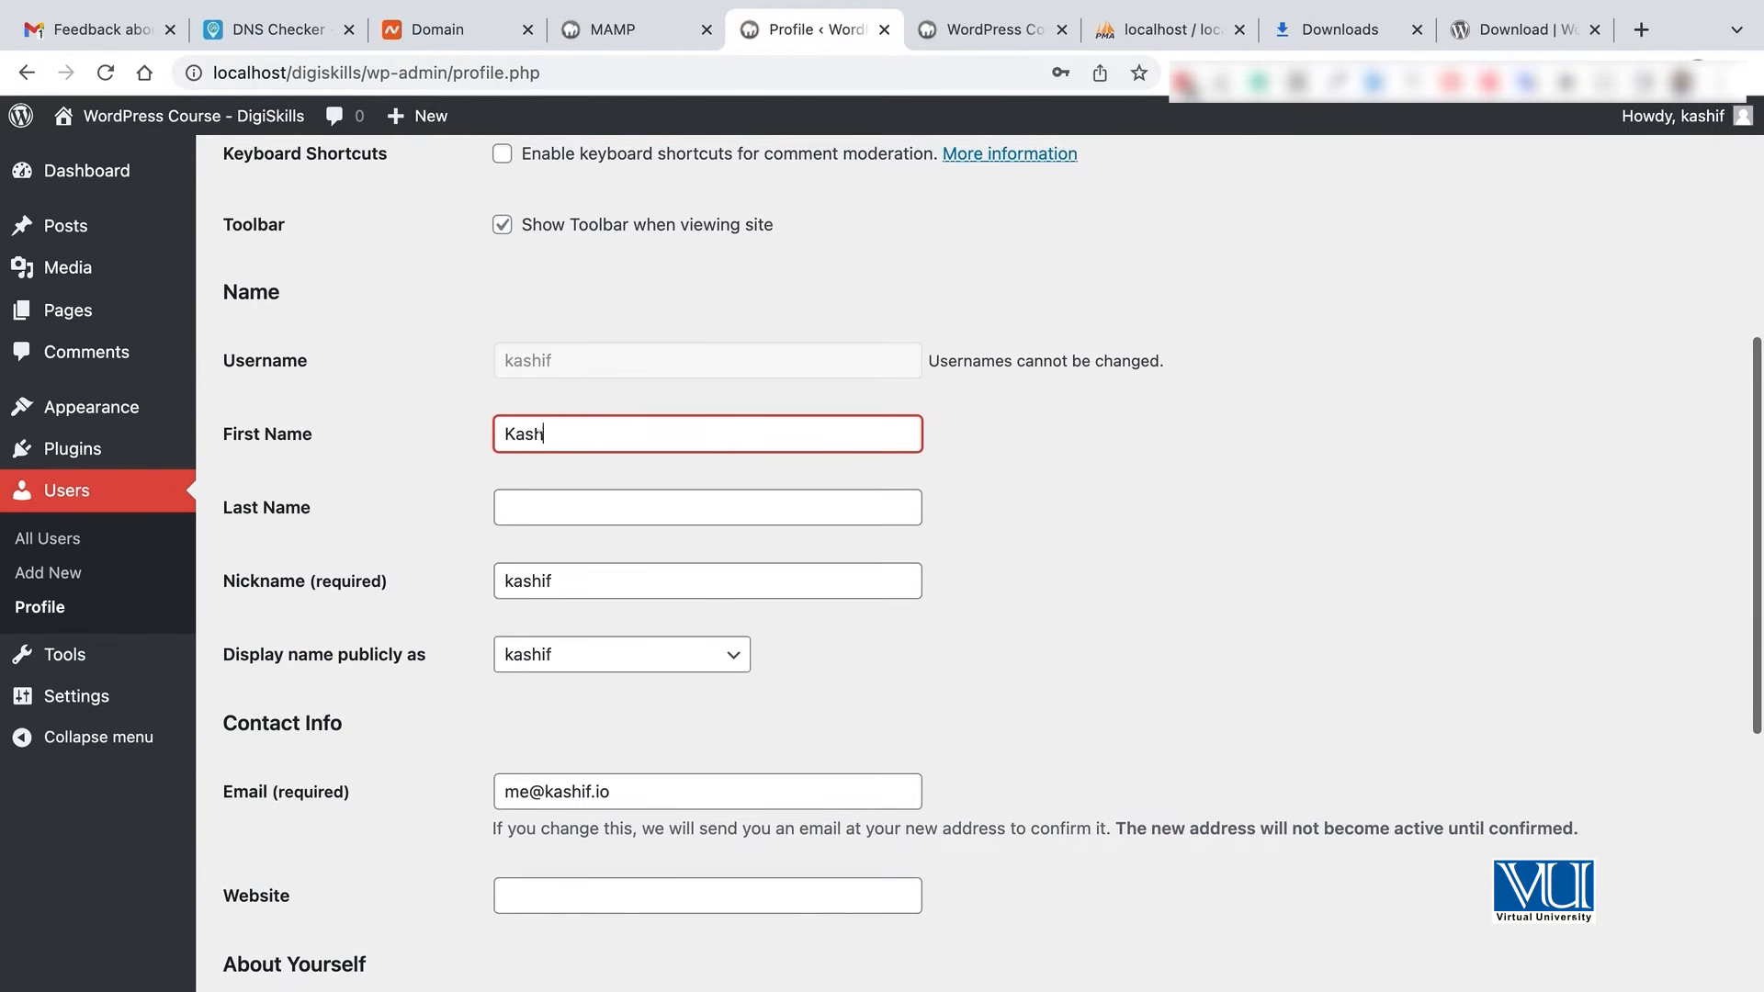
pyautogui.click(531, 511)
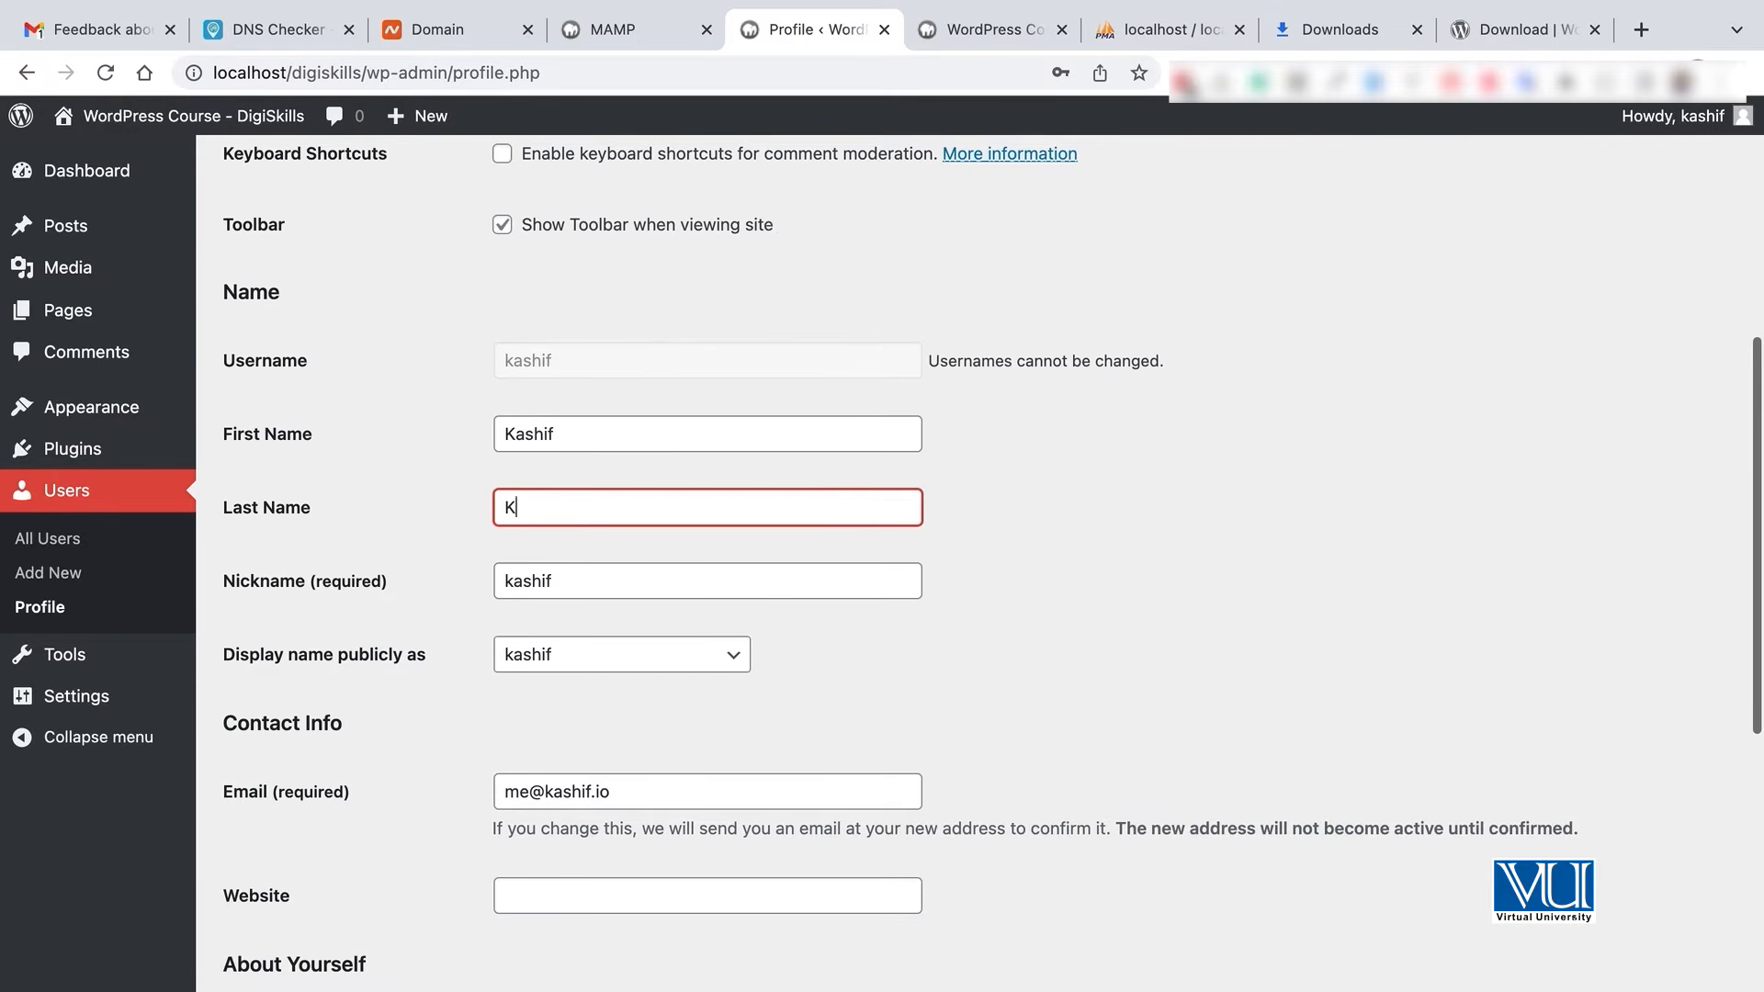
pyautogui.click(570, 579)
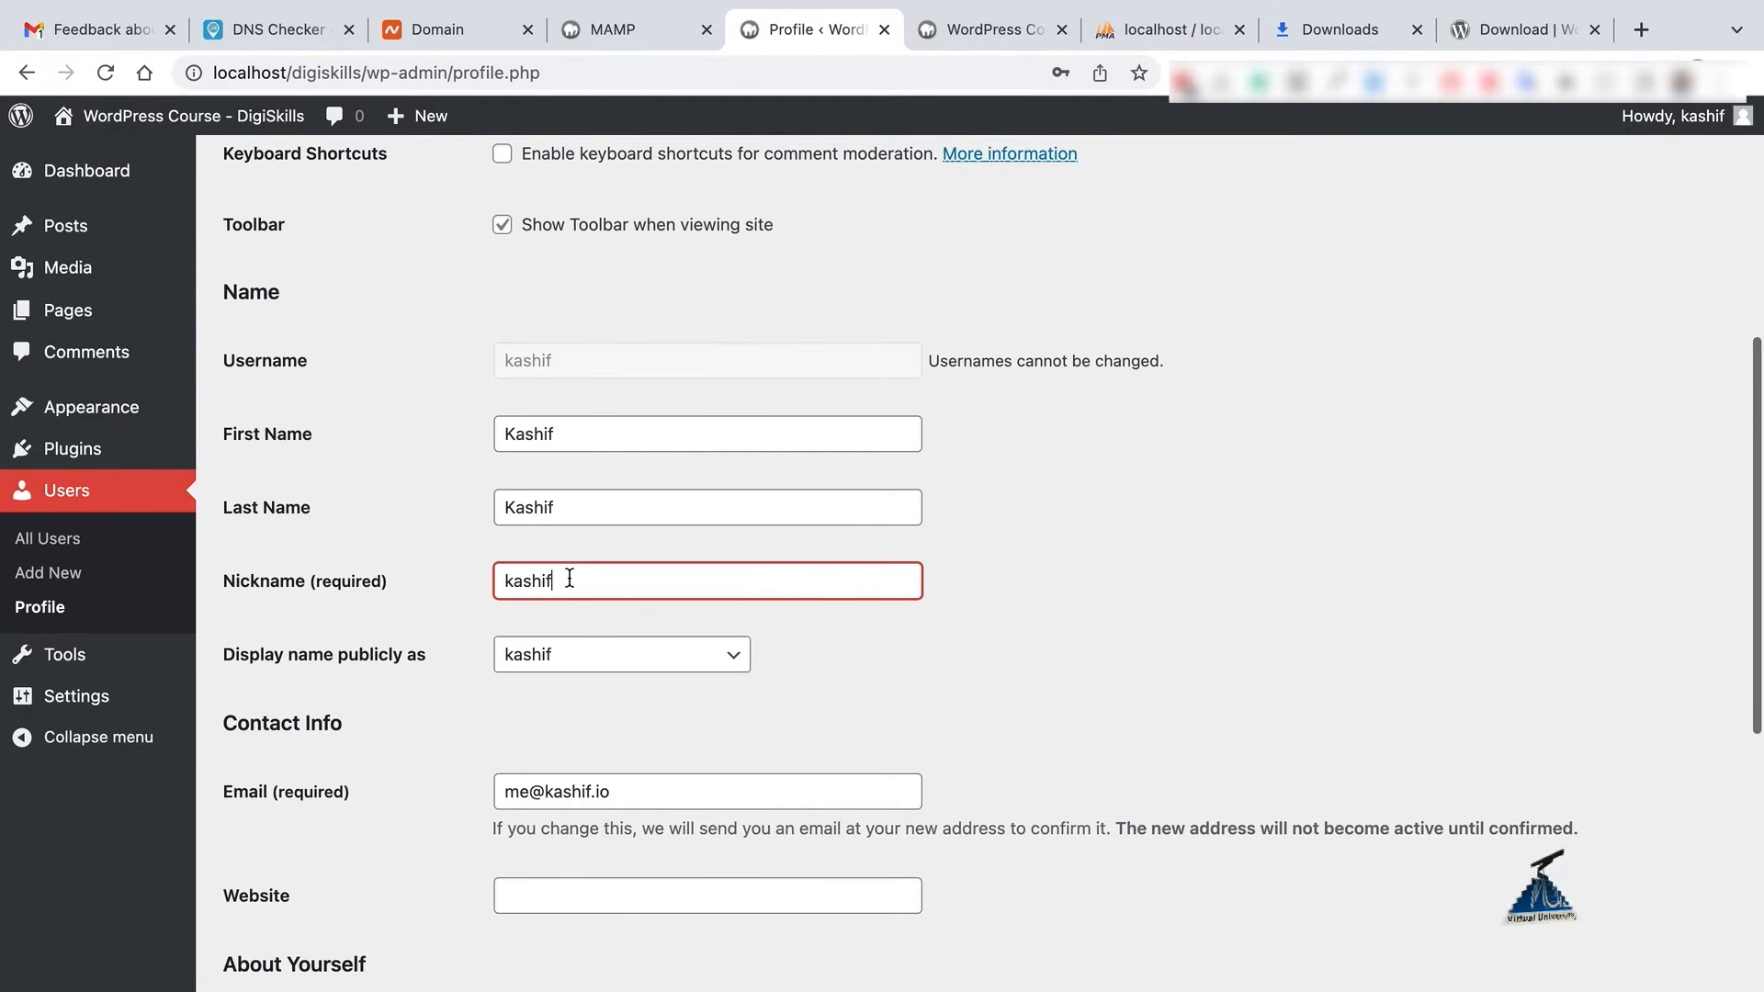
pyautogui.scroll(-1, 637, 629)
pyautogui.click(651, 622)
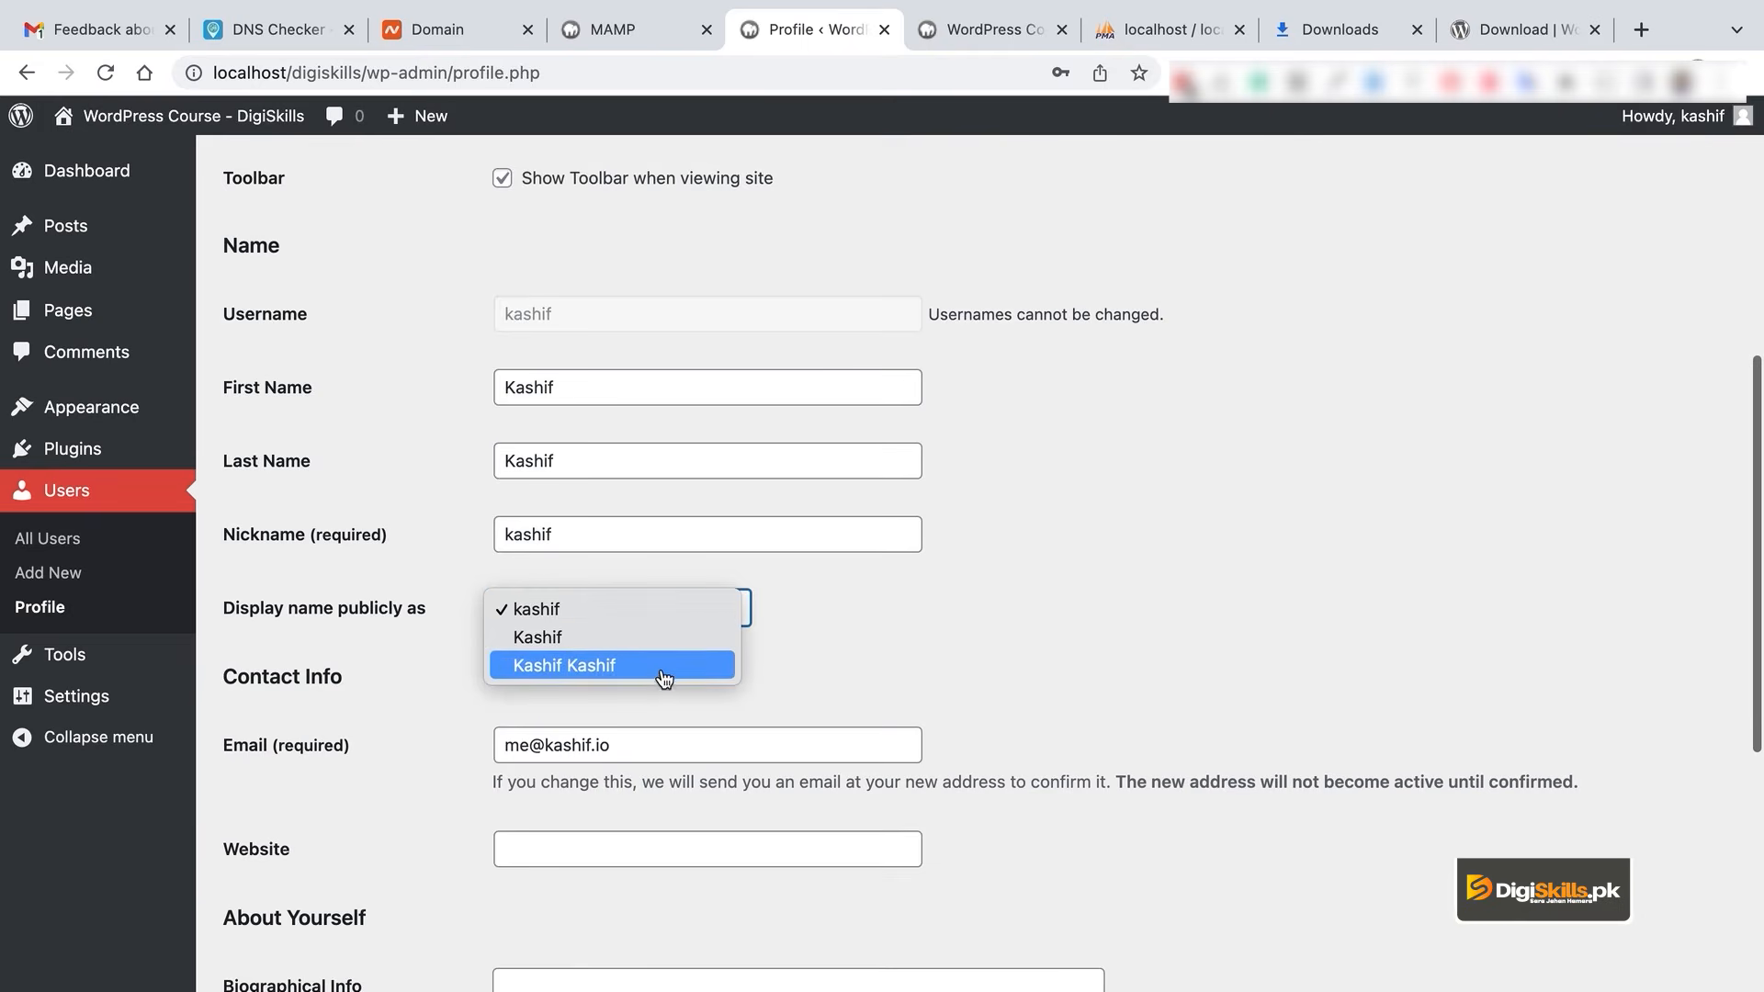
pyautogui.doubleClick(555, 381)
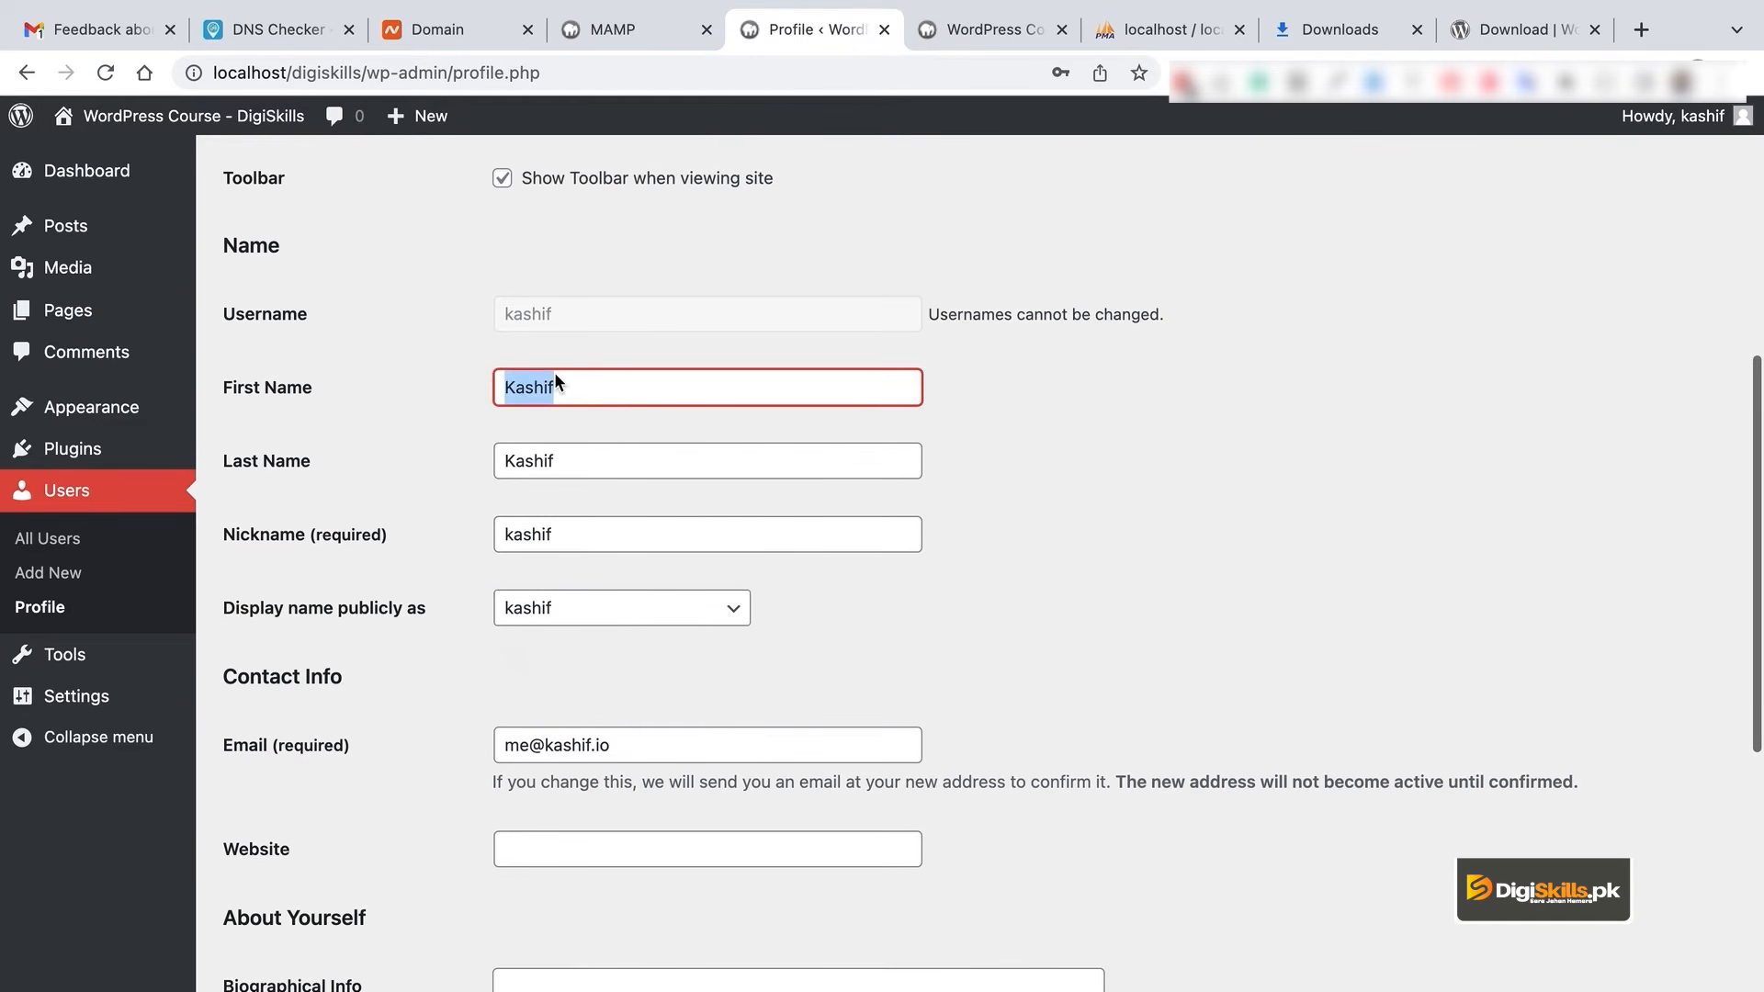
pyautogui.write('Muhammad')
pyautogui.click(951, 513)
# - Set 'Display name publicly as' to the full first and last name instead of the last name only
pyautogui.click(655, 628)
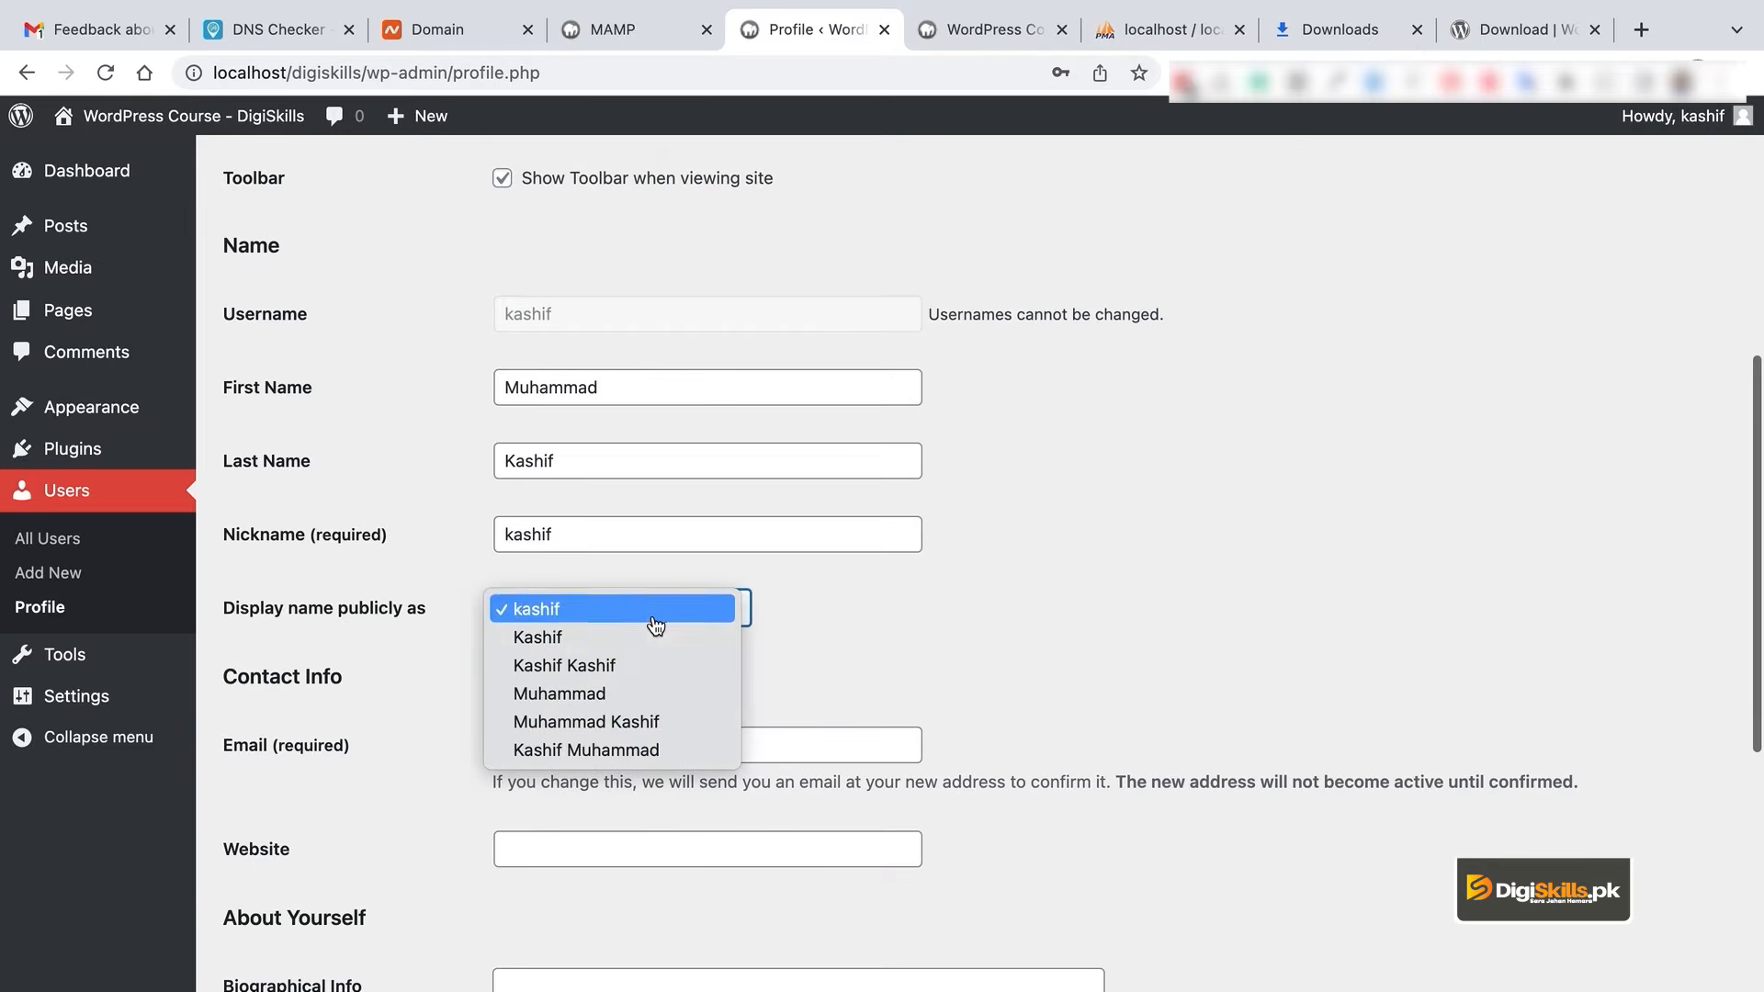
pyautogui.click(660, 636)
pyautogui.scroll(-5, 880, 648)
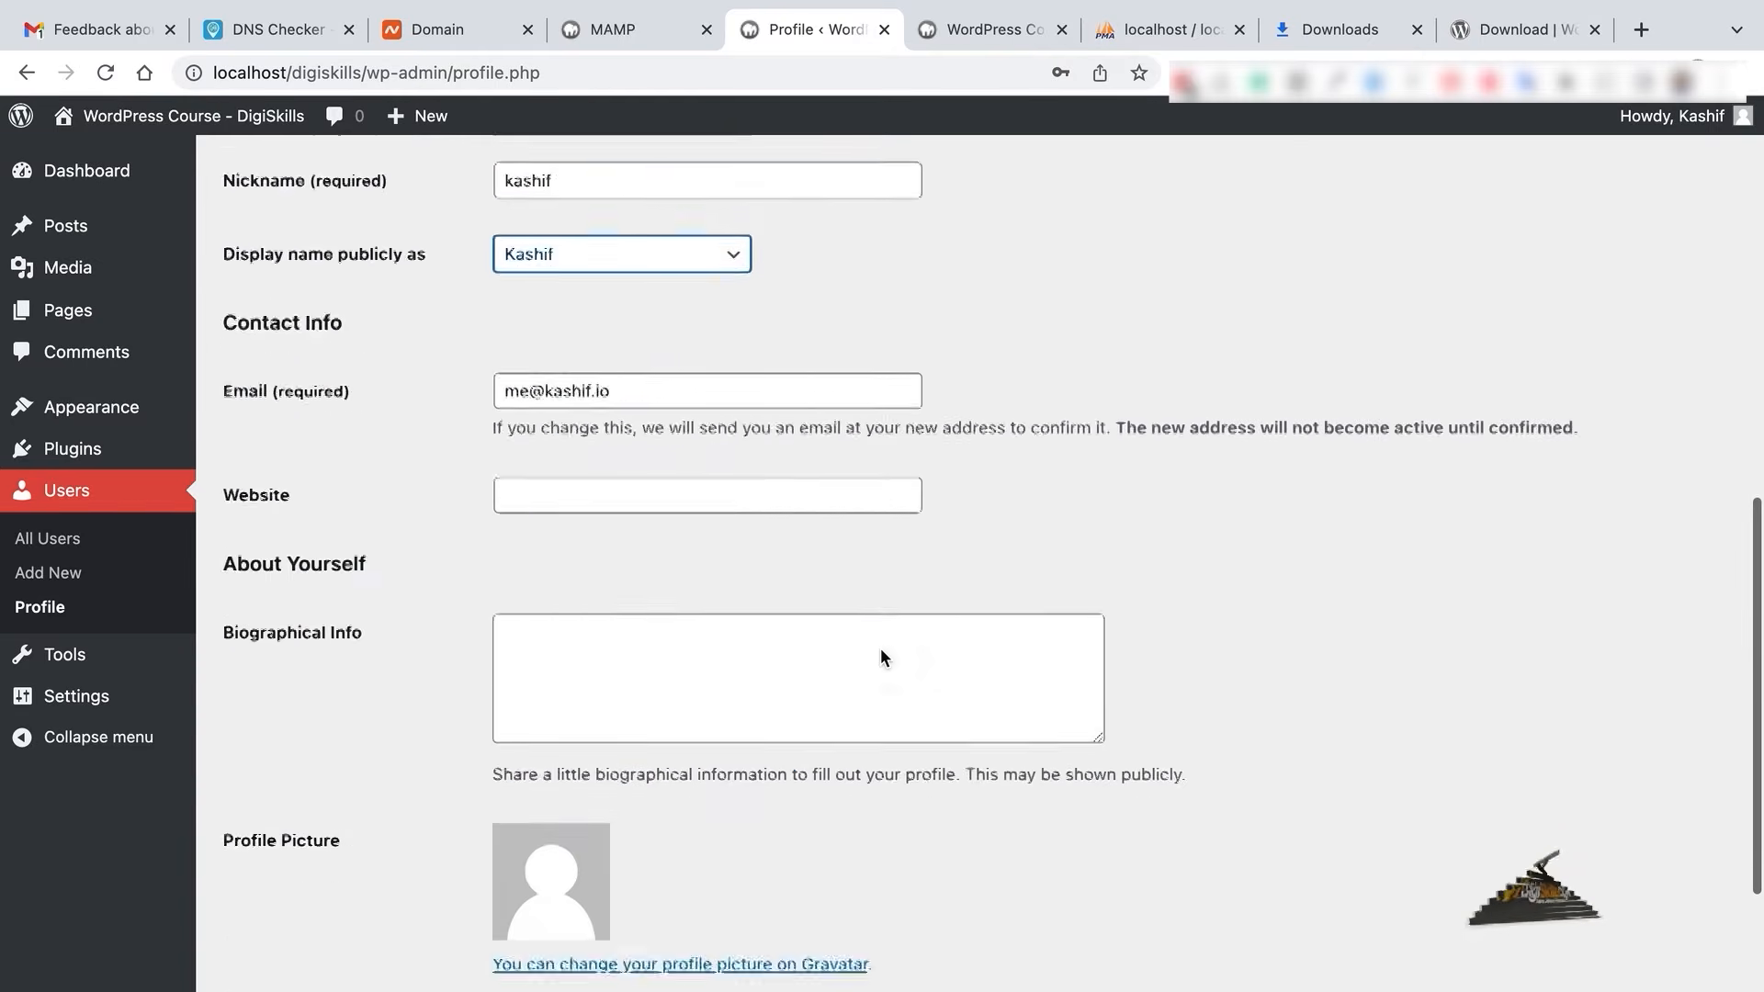
pyautogui.scroll(-5, 628, 539)
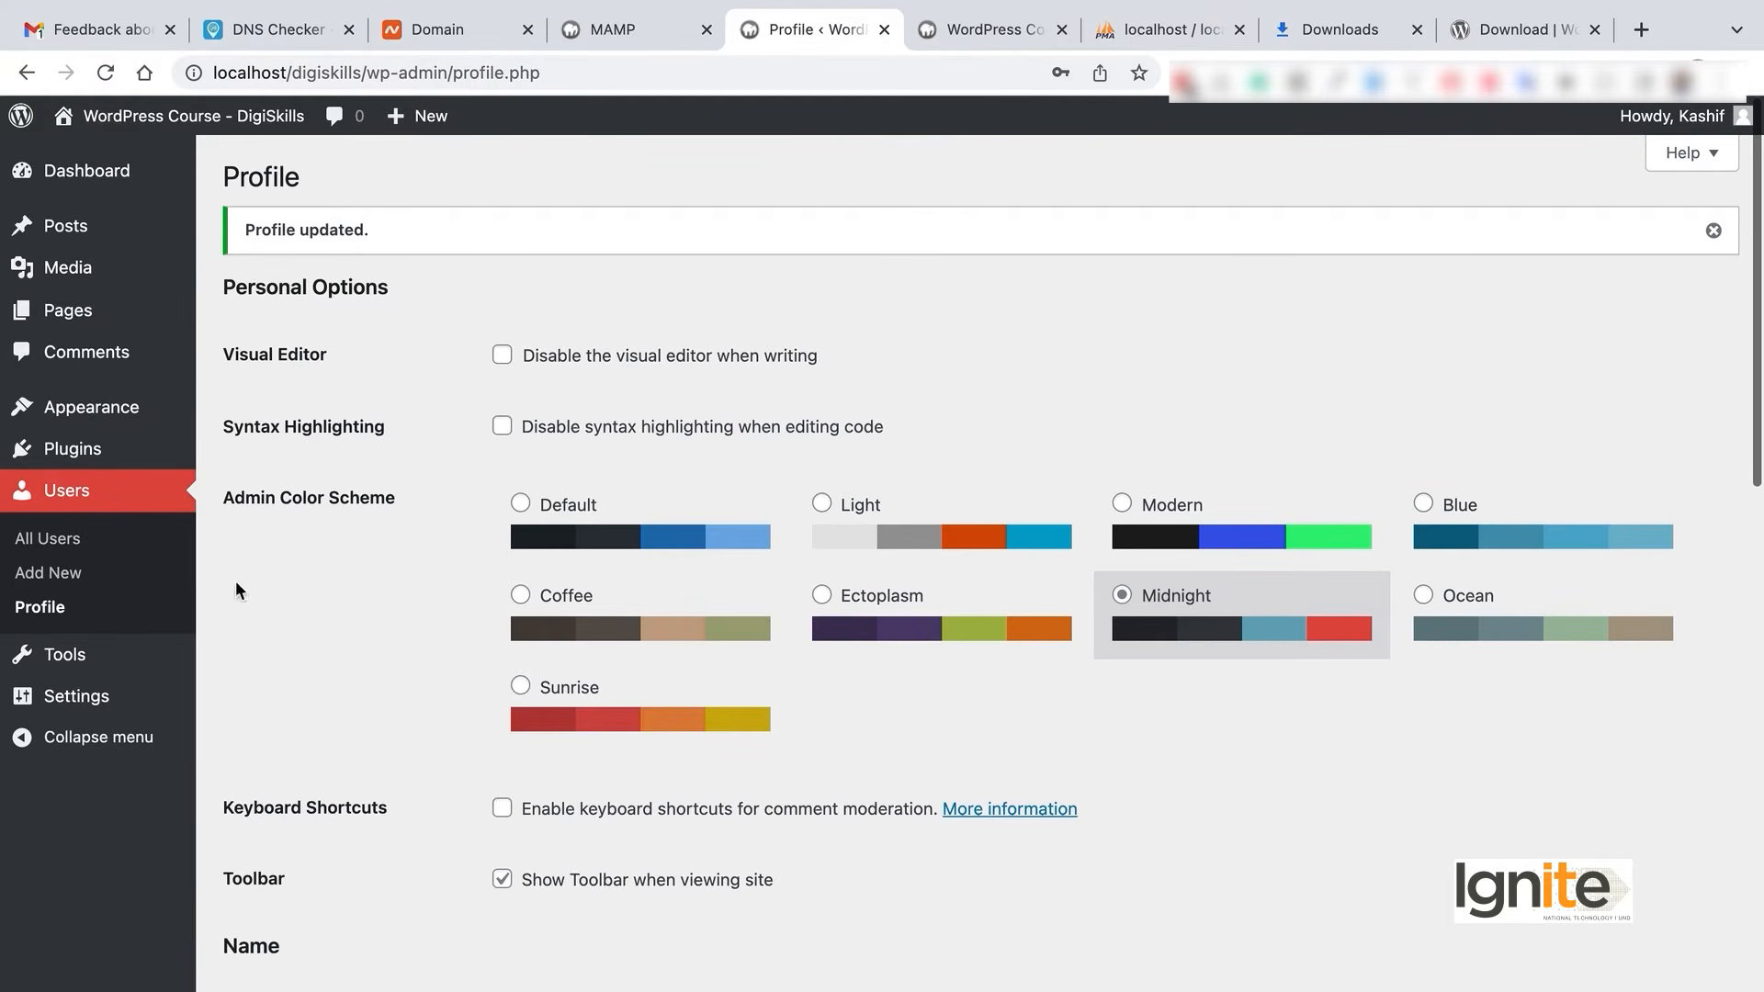
pyautogui.scroll(-5, 1241, 540)
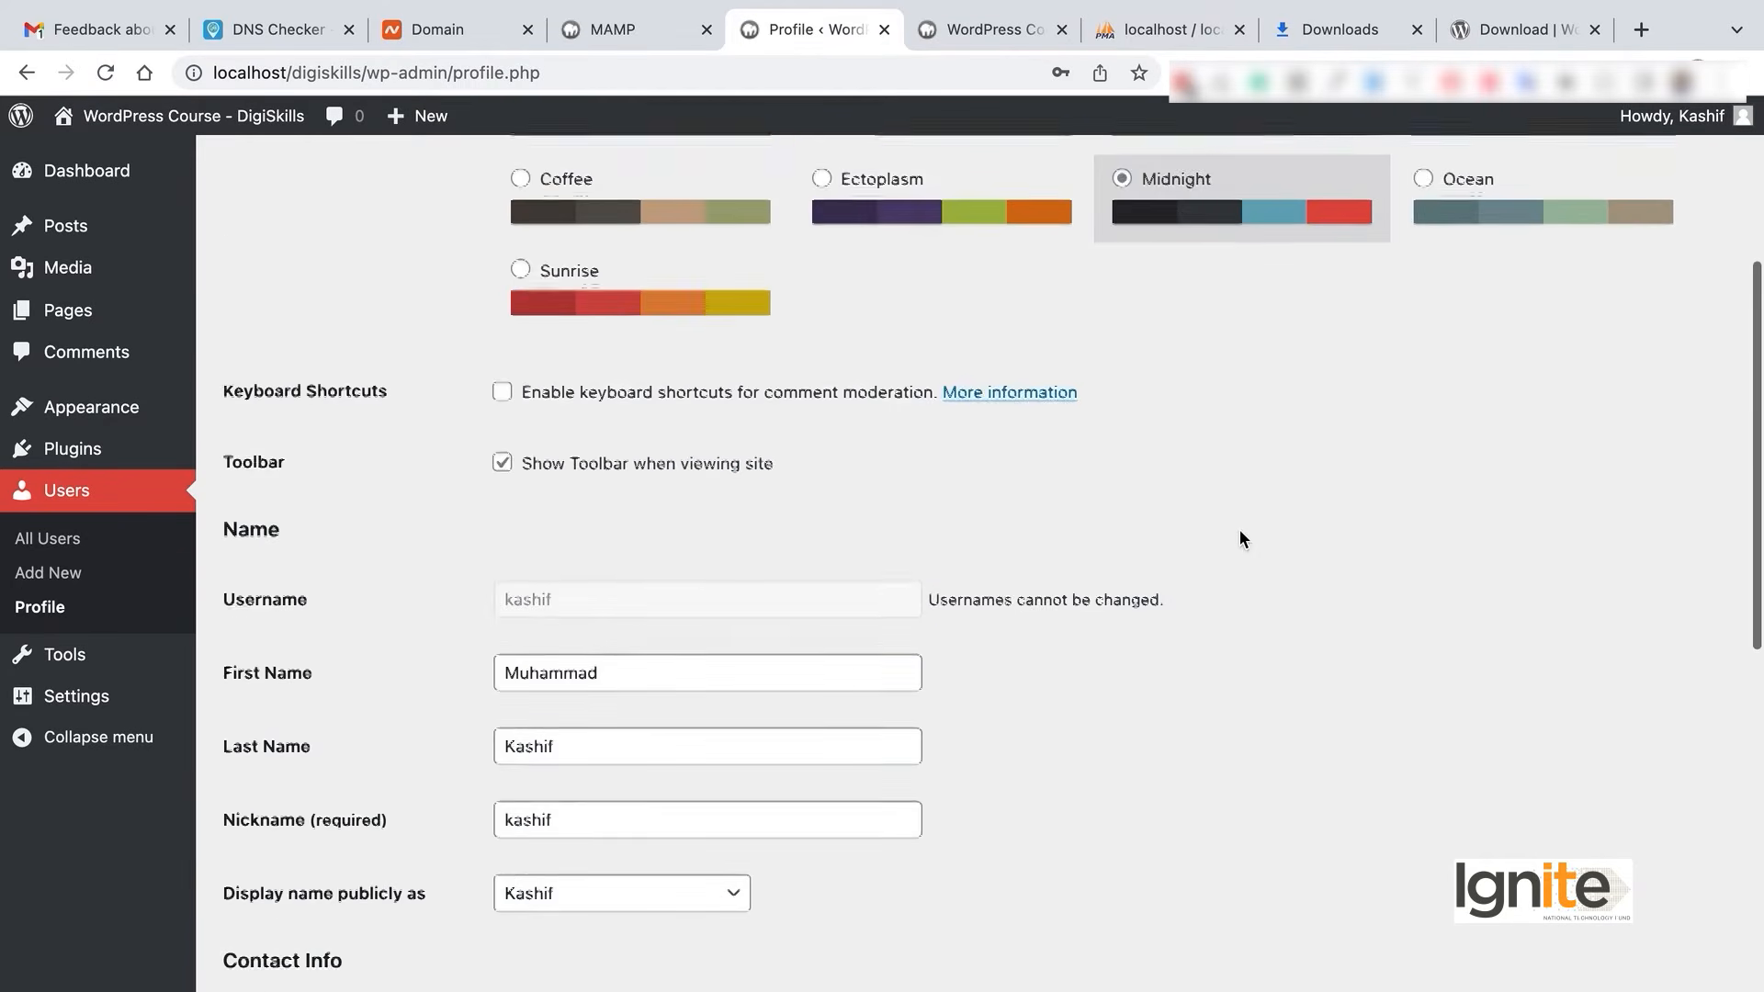
pyautogui.moveTo(1672, 118)
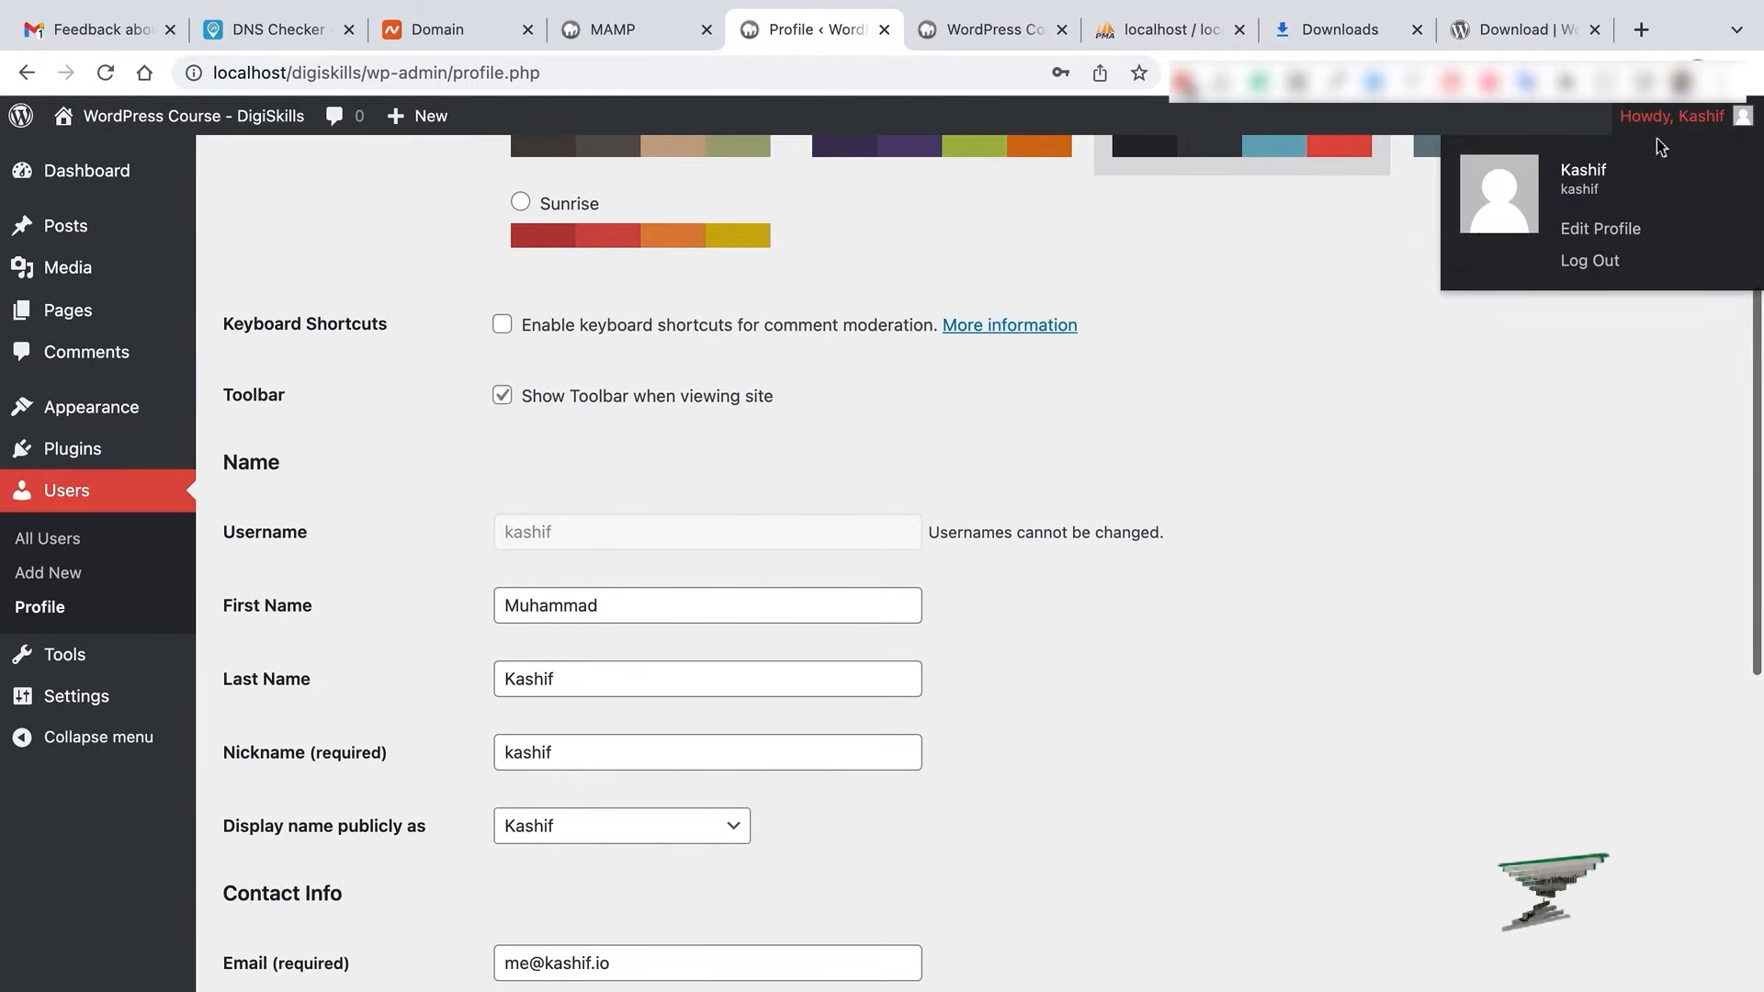
pyautogui.scroll(-2, 692, 612)
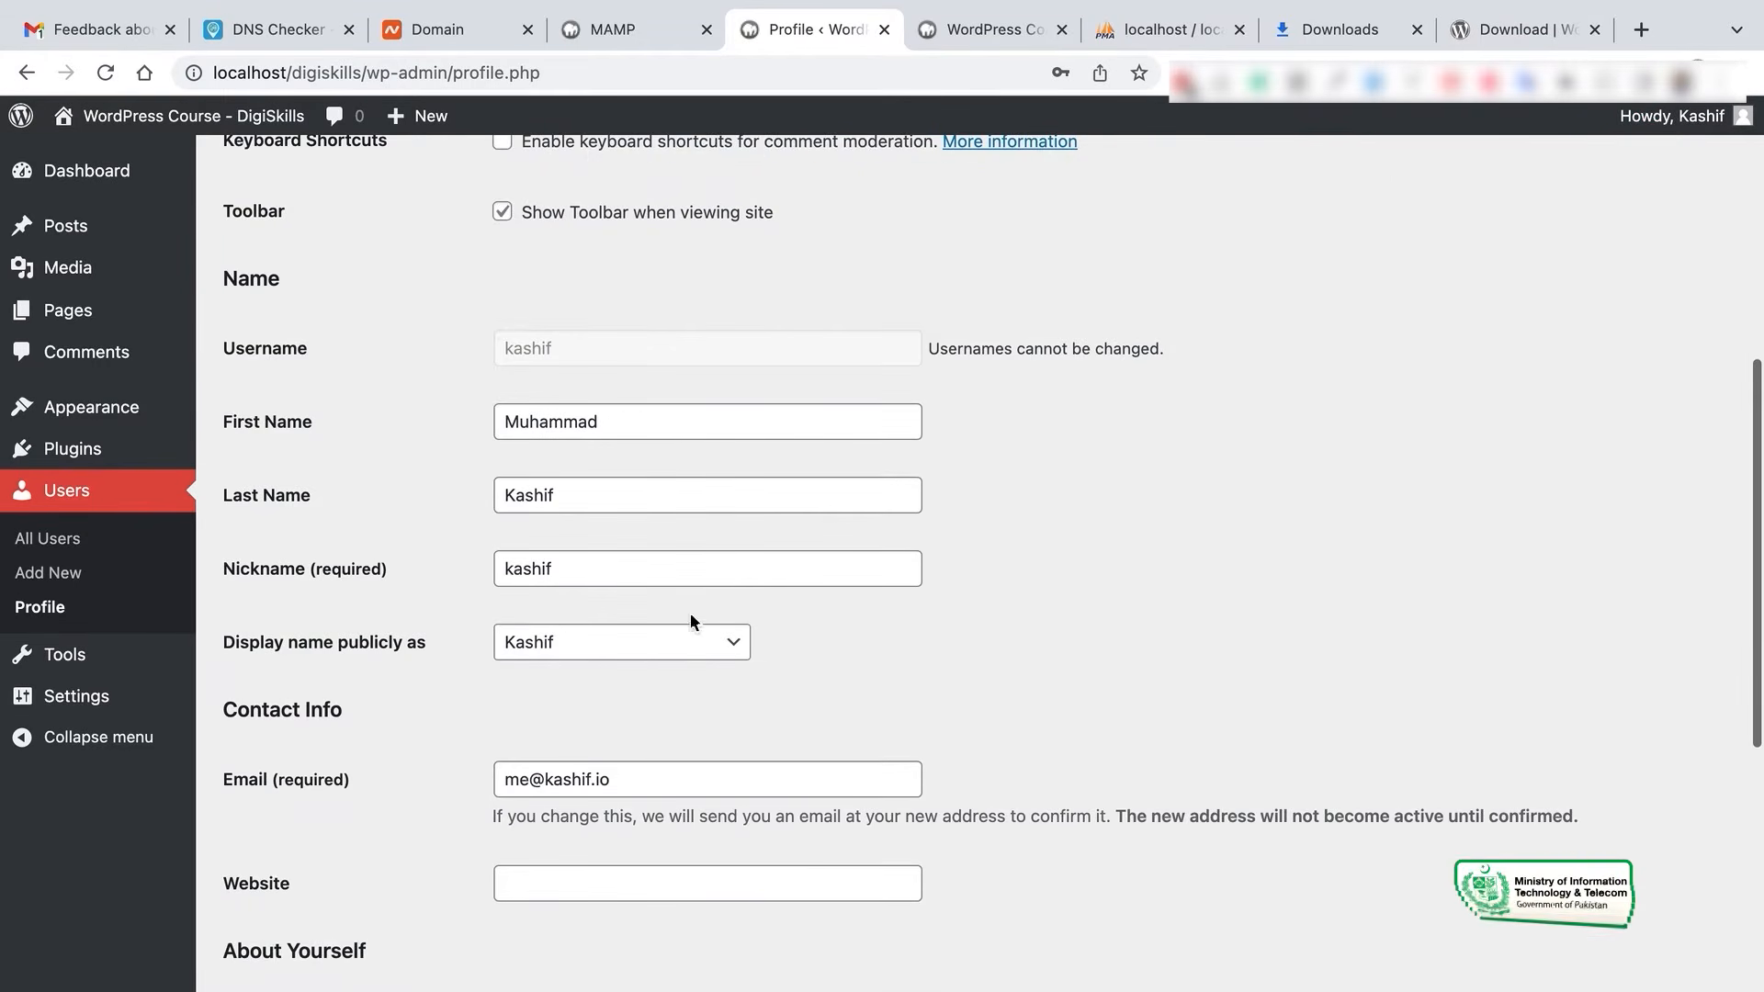
pyautogui.click(680, 652)
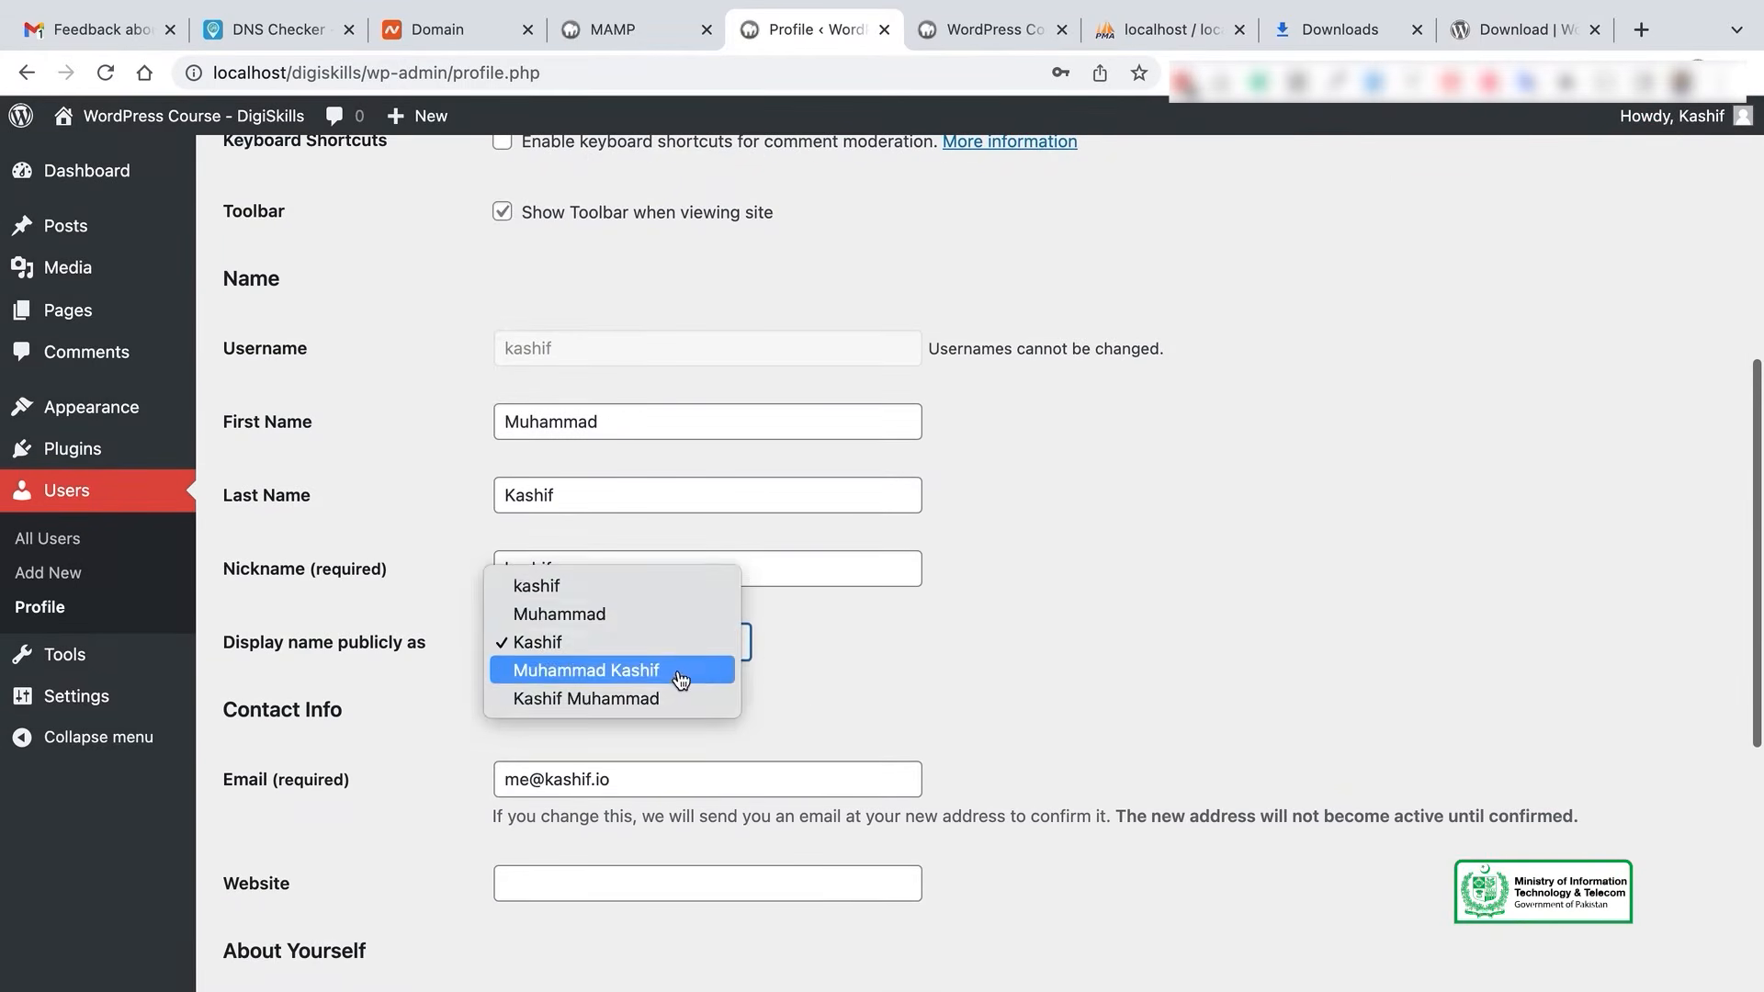
pyautogui.click(681, 671)
pyautogui.scroll(-10, 839, 722)
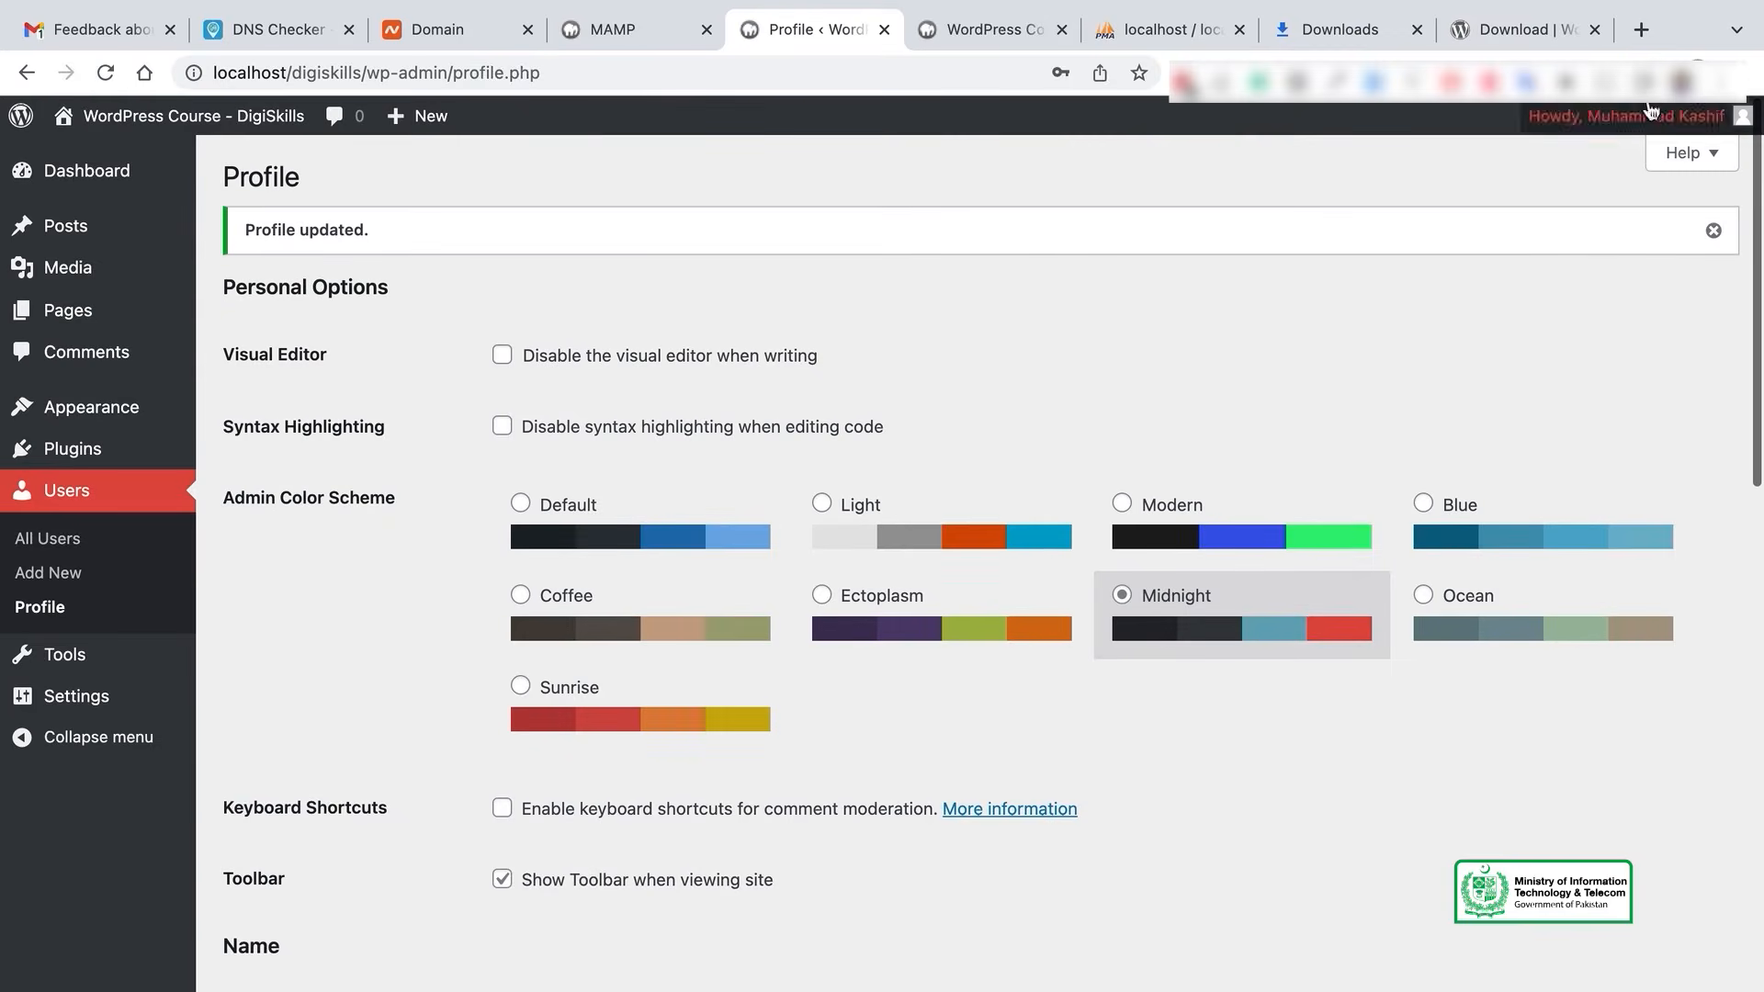
pyautogui.scroll(-3, 731, 832)
pyautogui.scroll(-4, 731, 824)
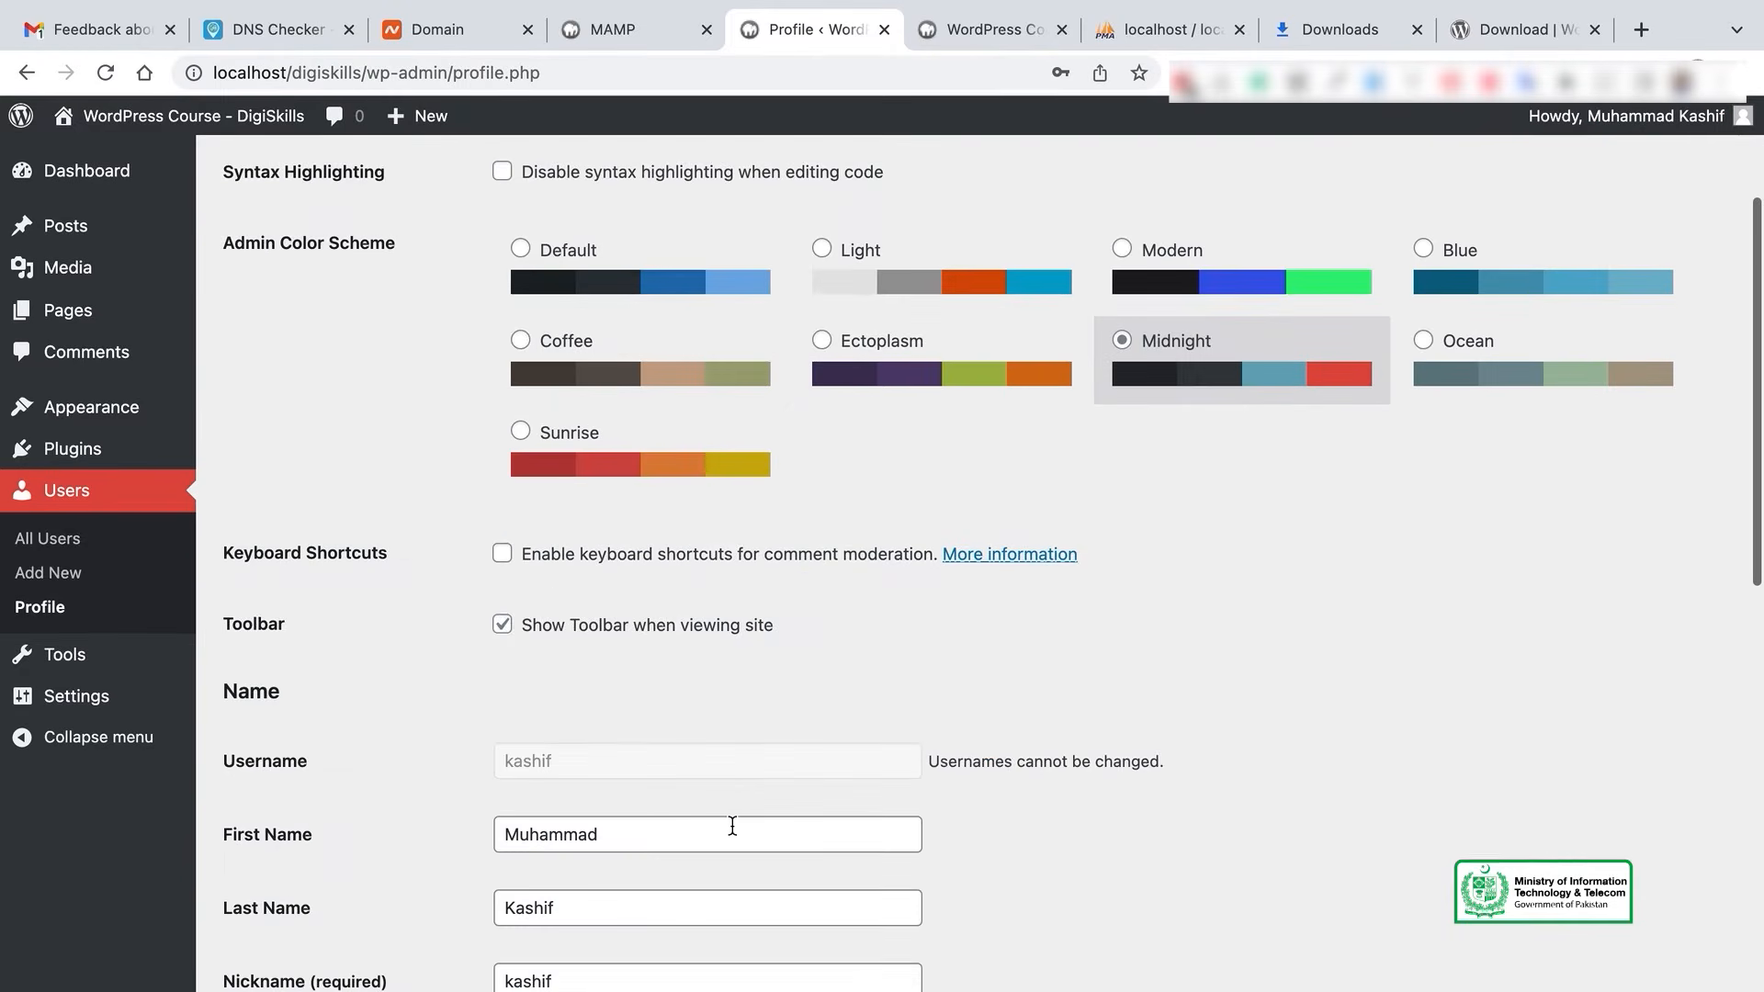
pyautogui.click(111, 657)
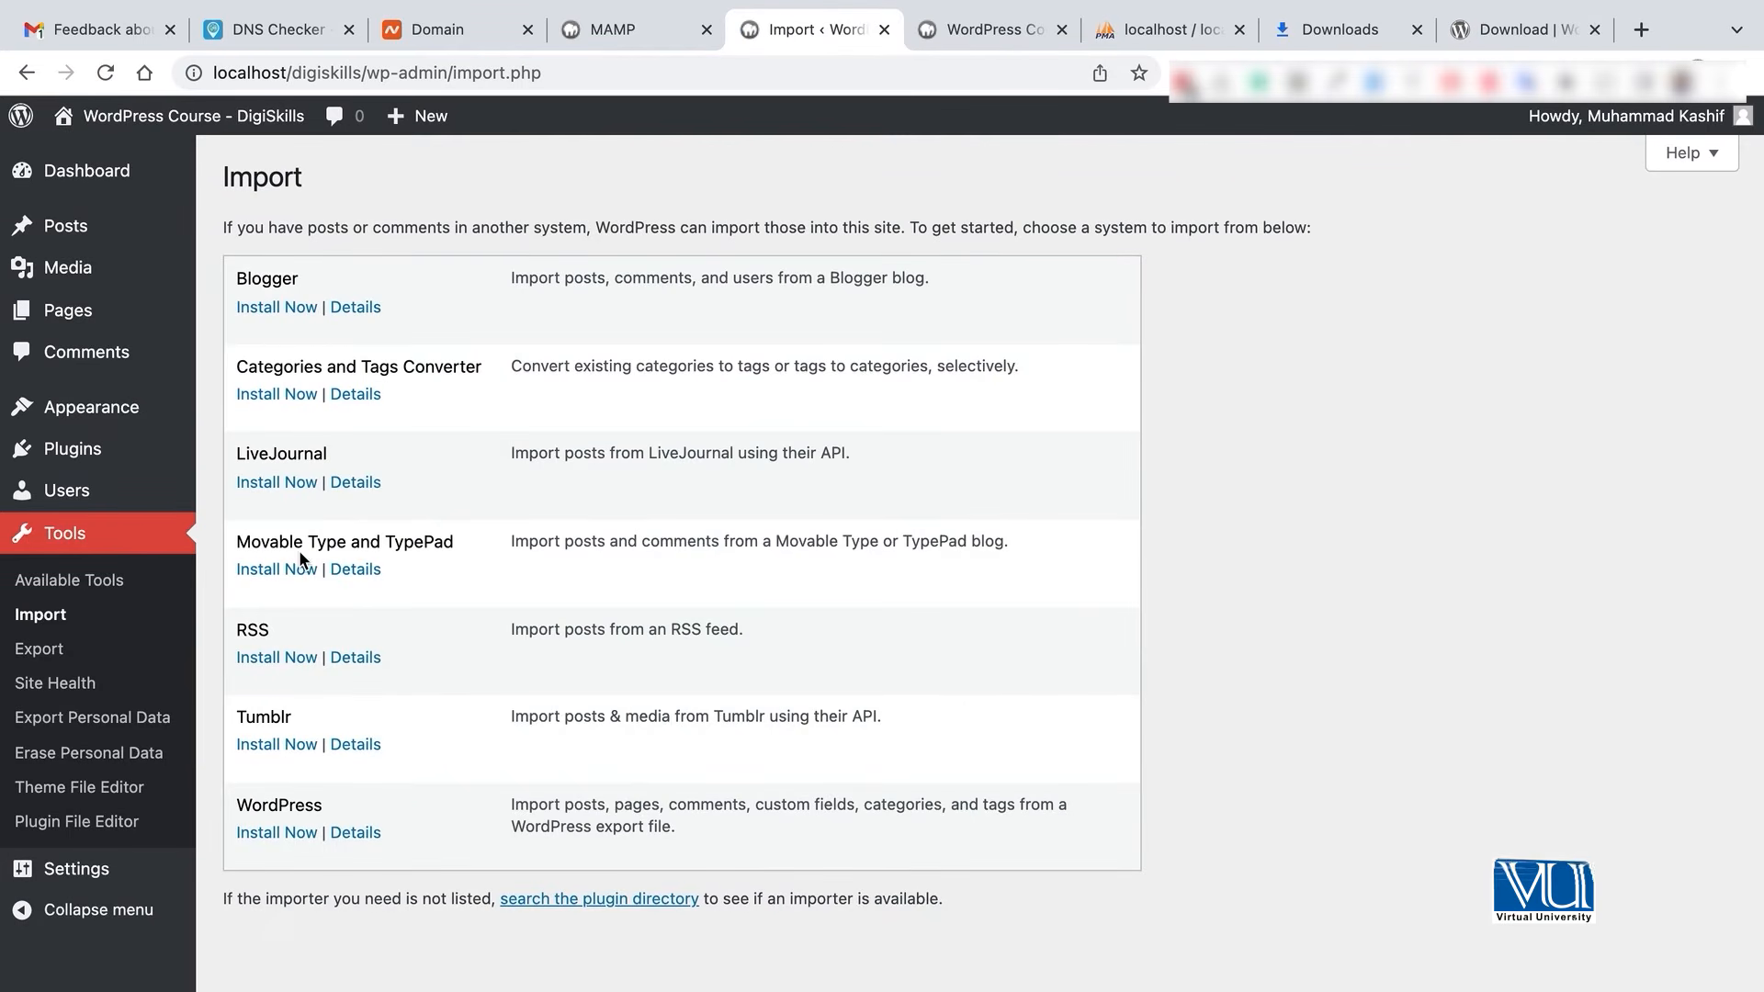
# - On the Export page, try Posts and Pages, then settle on exporting Media only
pyautogui.click(41, 650)
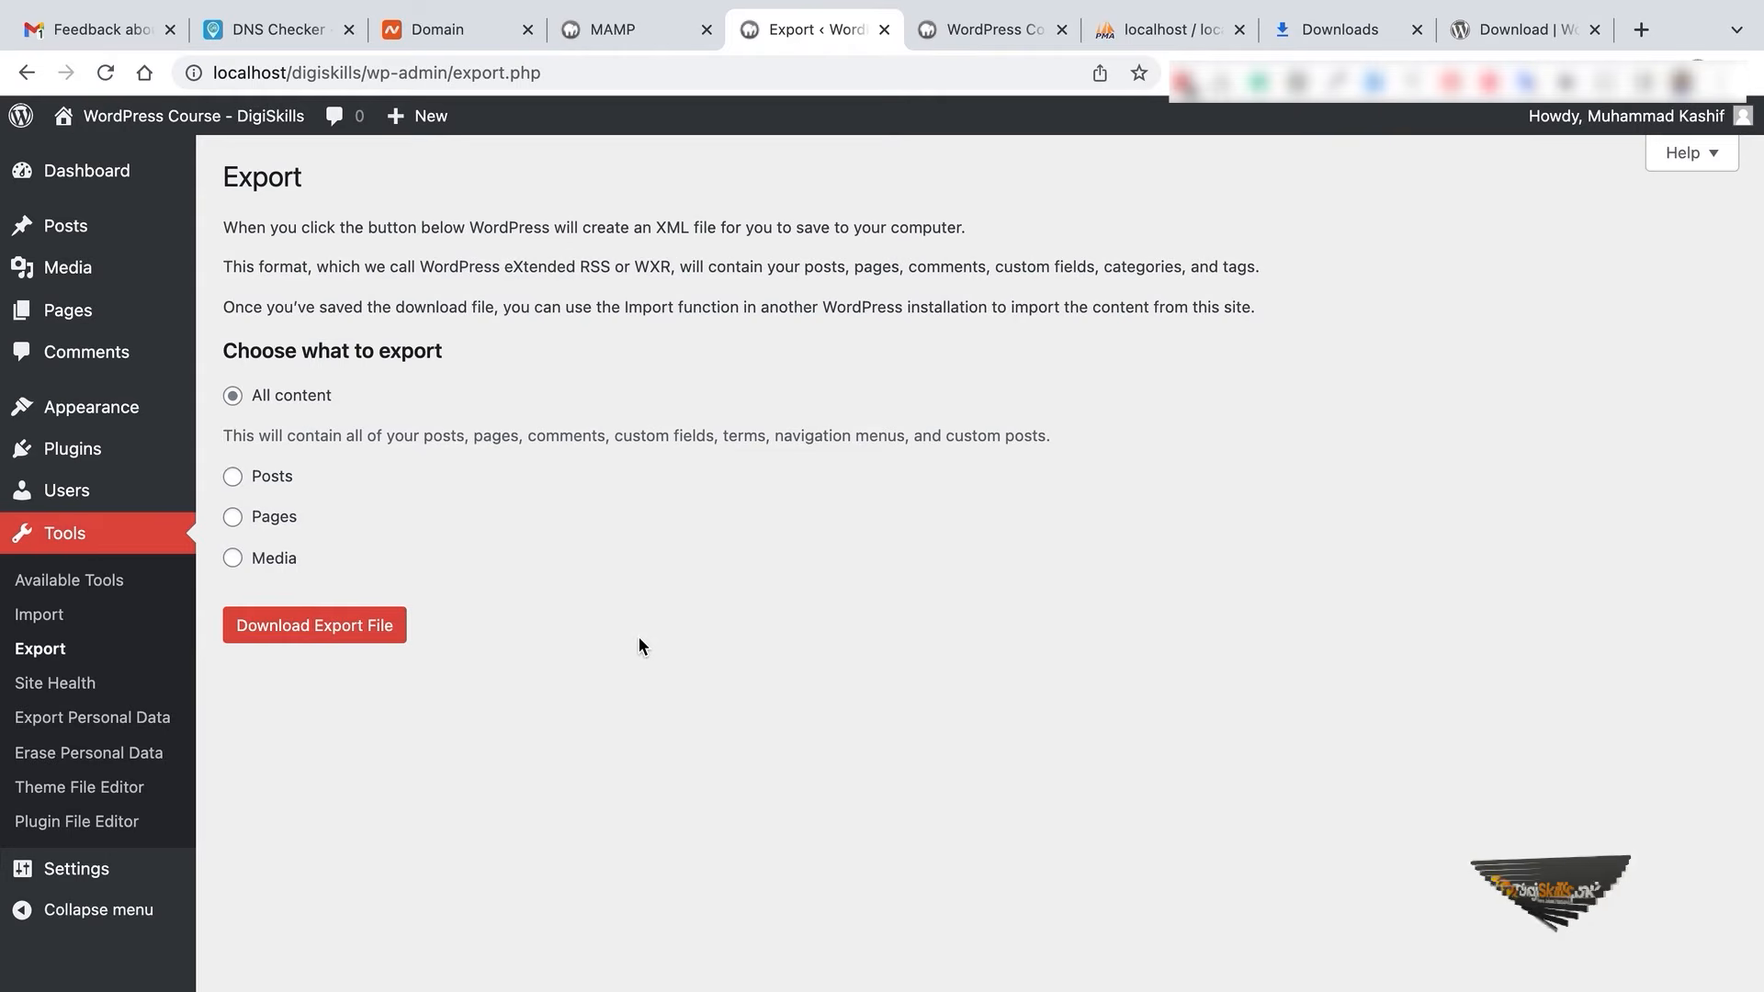
pyautogui.click(237, 476)
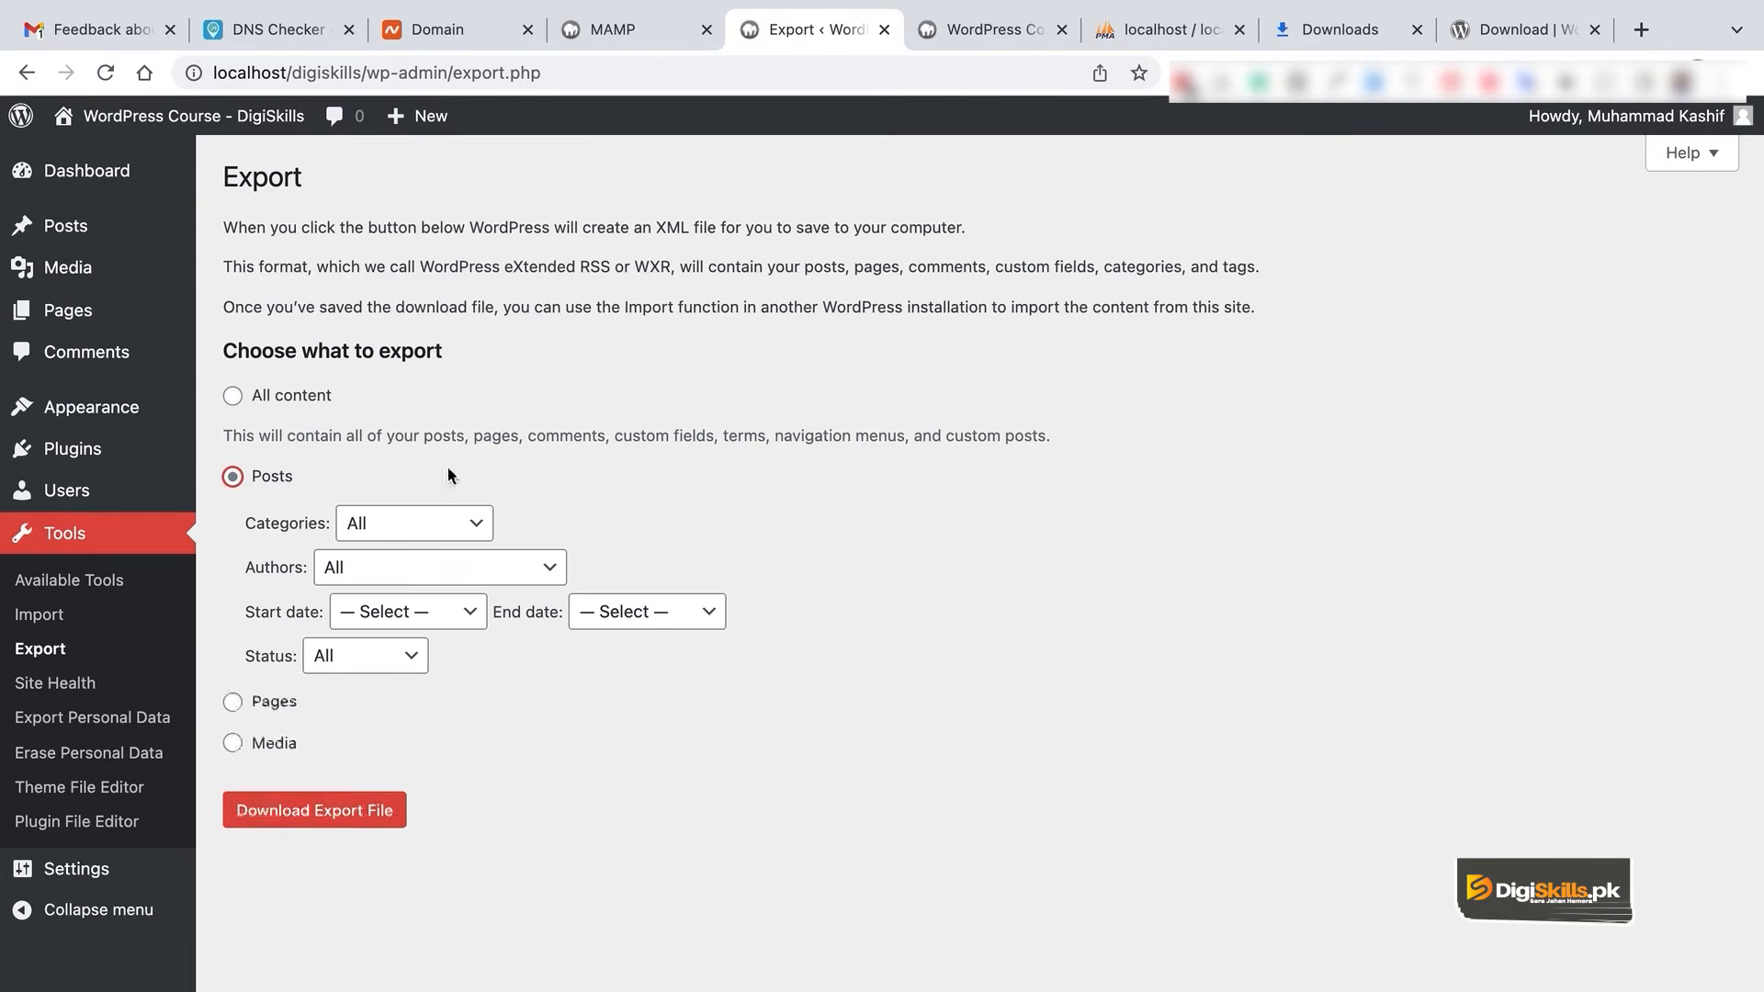
pyautogui.click(273, 705)
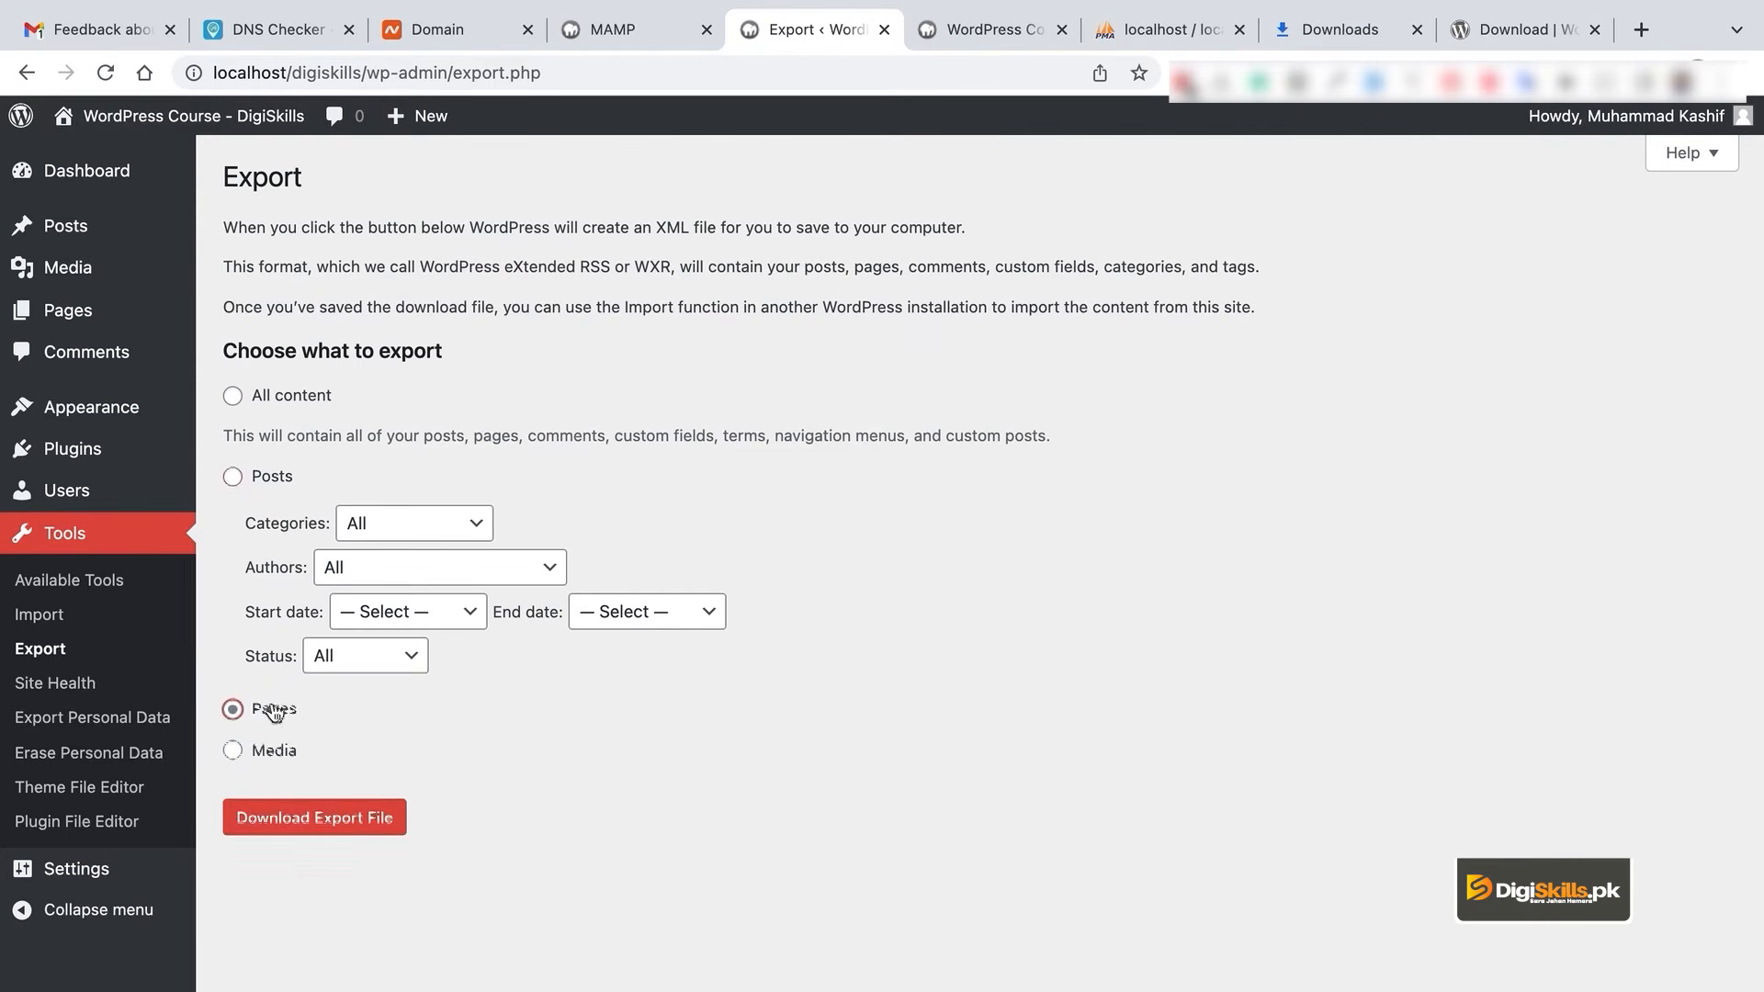
pyautogui.click(284, 478)
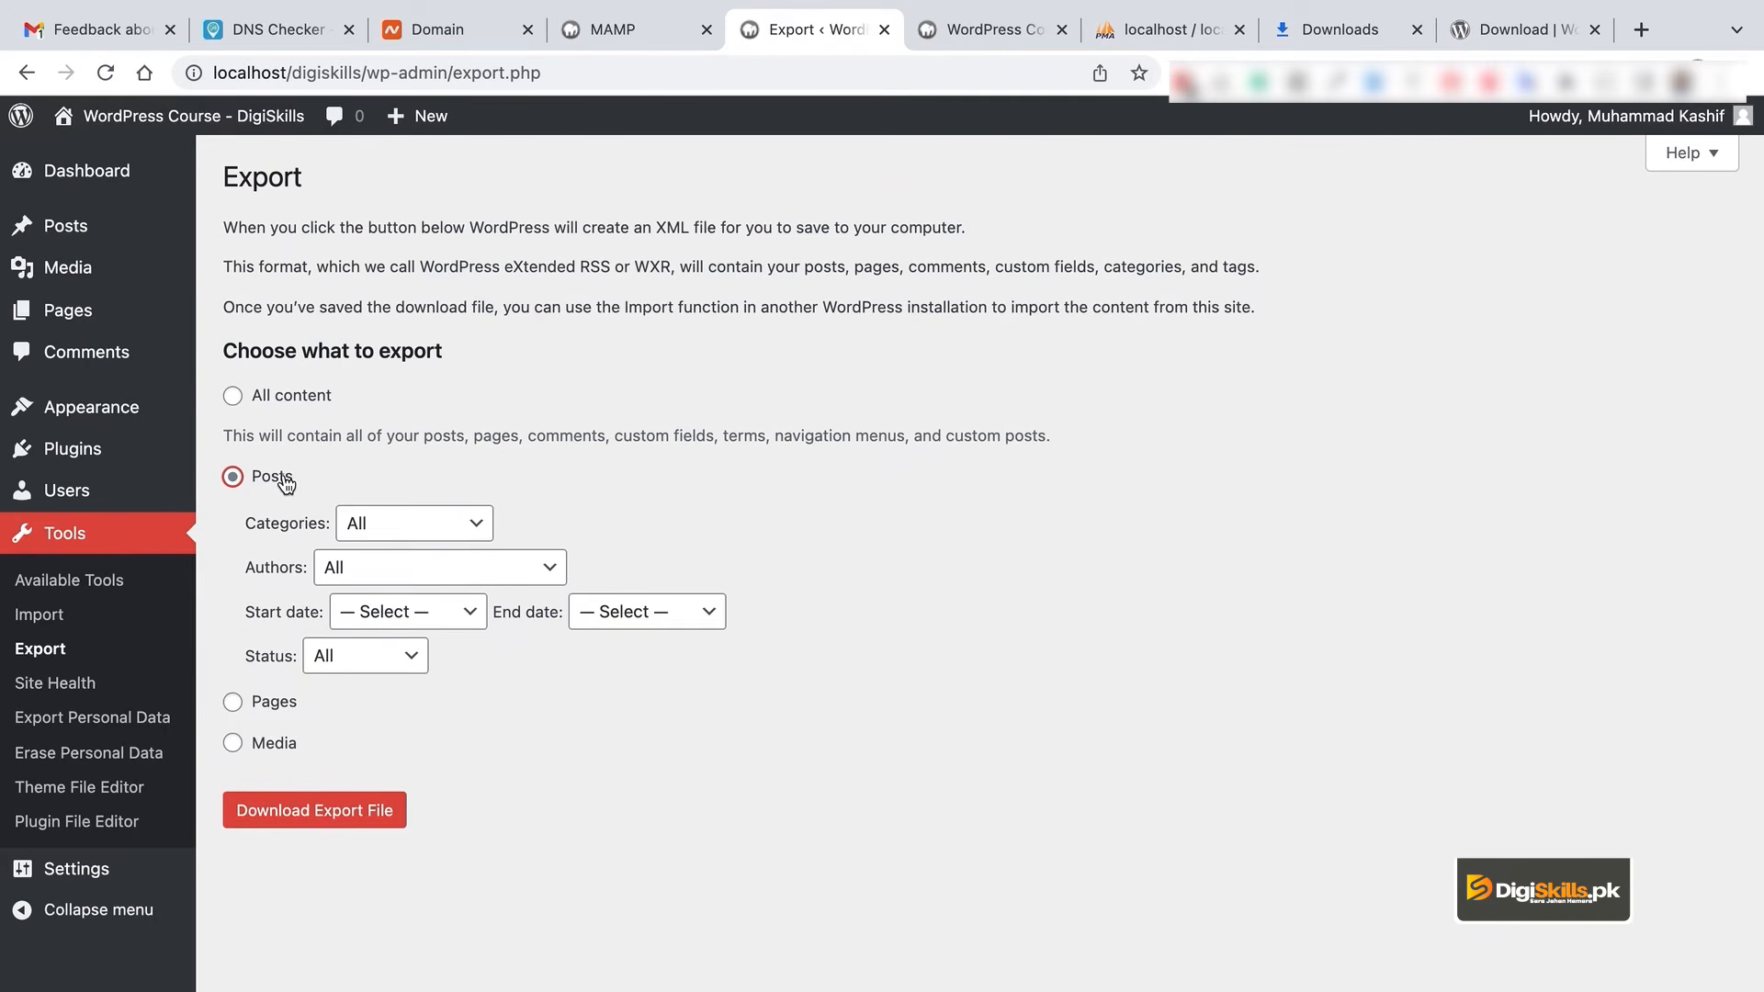
pyautogui.click(281, 745)
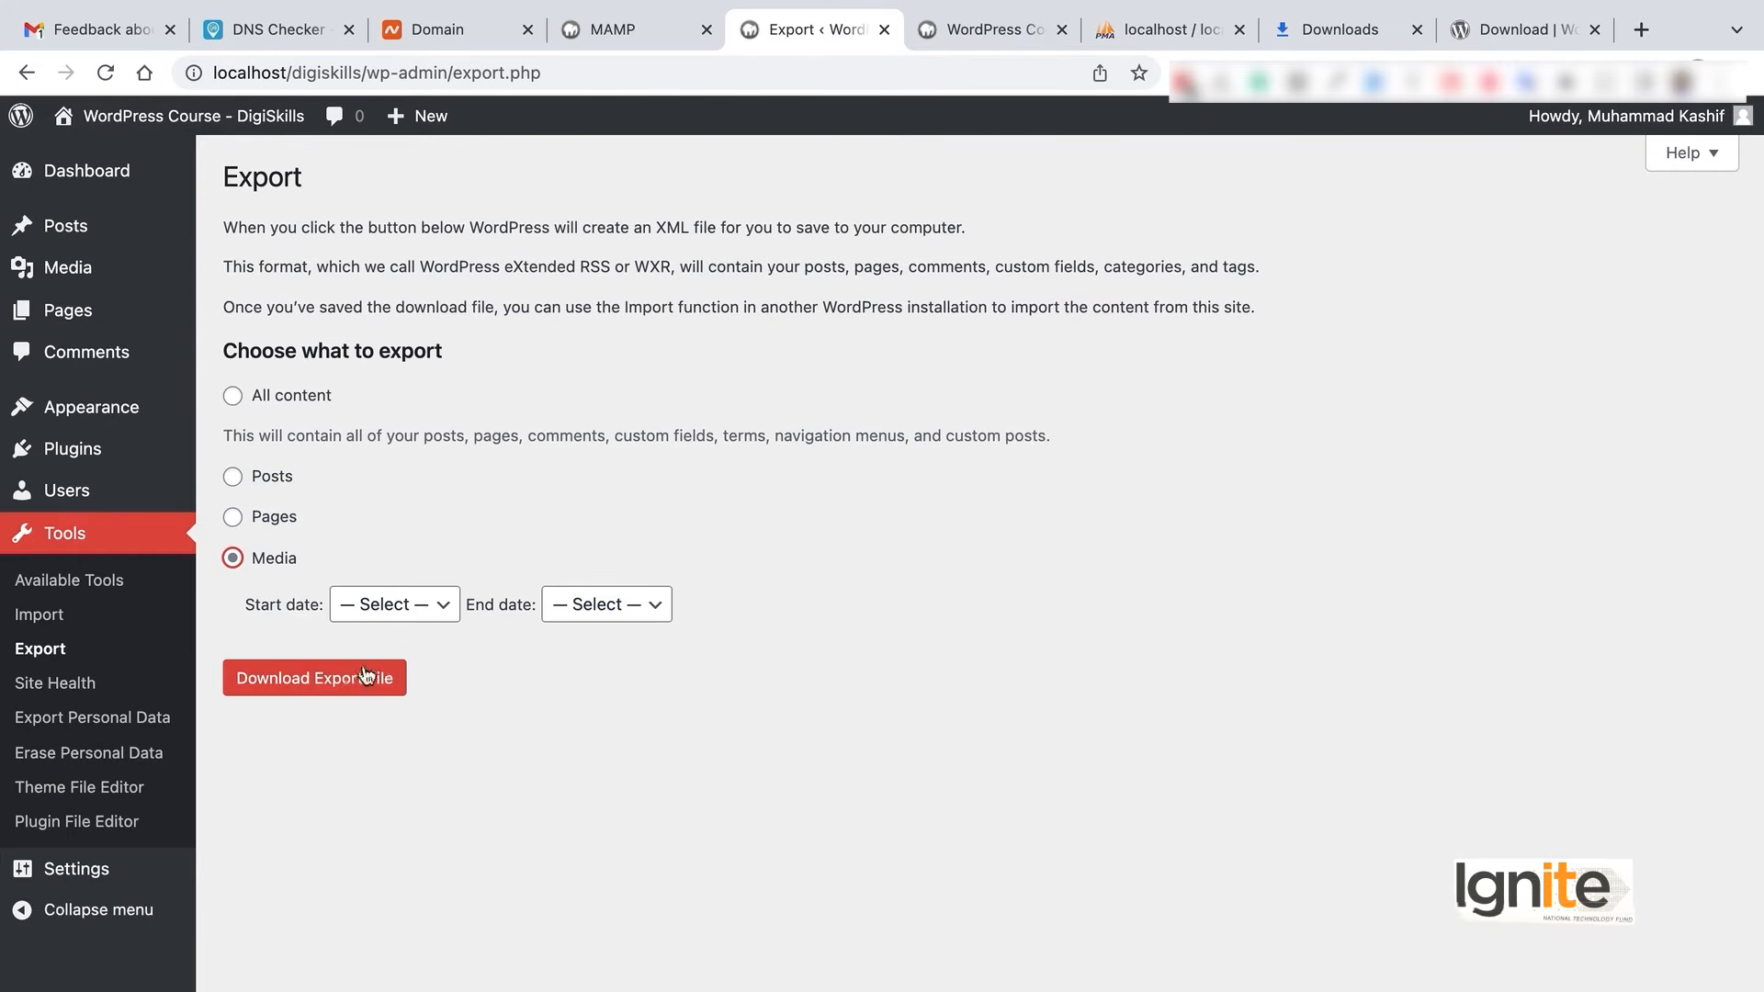
# - In Site Health, expand the missing-modules recommendation, then switch to the Info tab
pyautogui.click(111, 698)
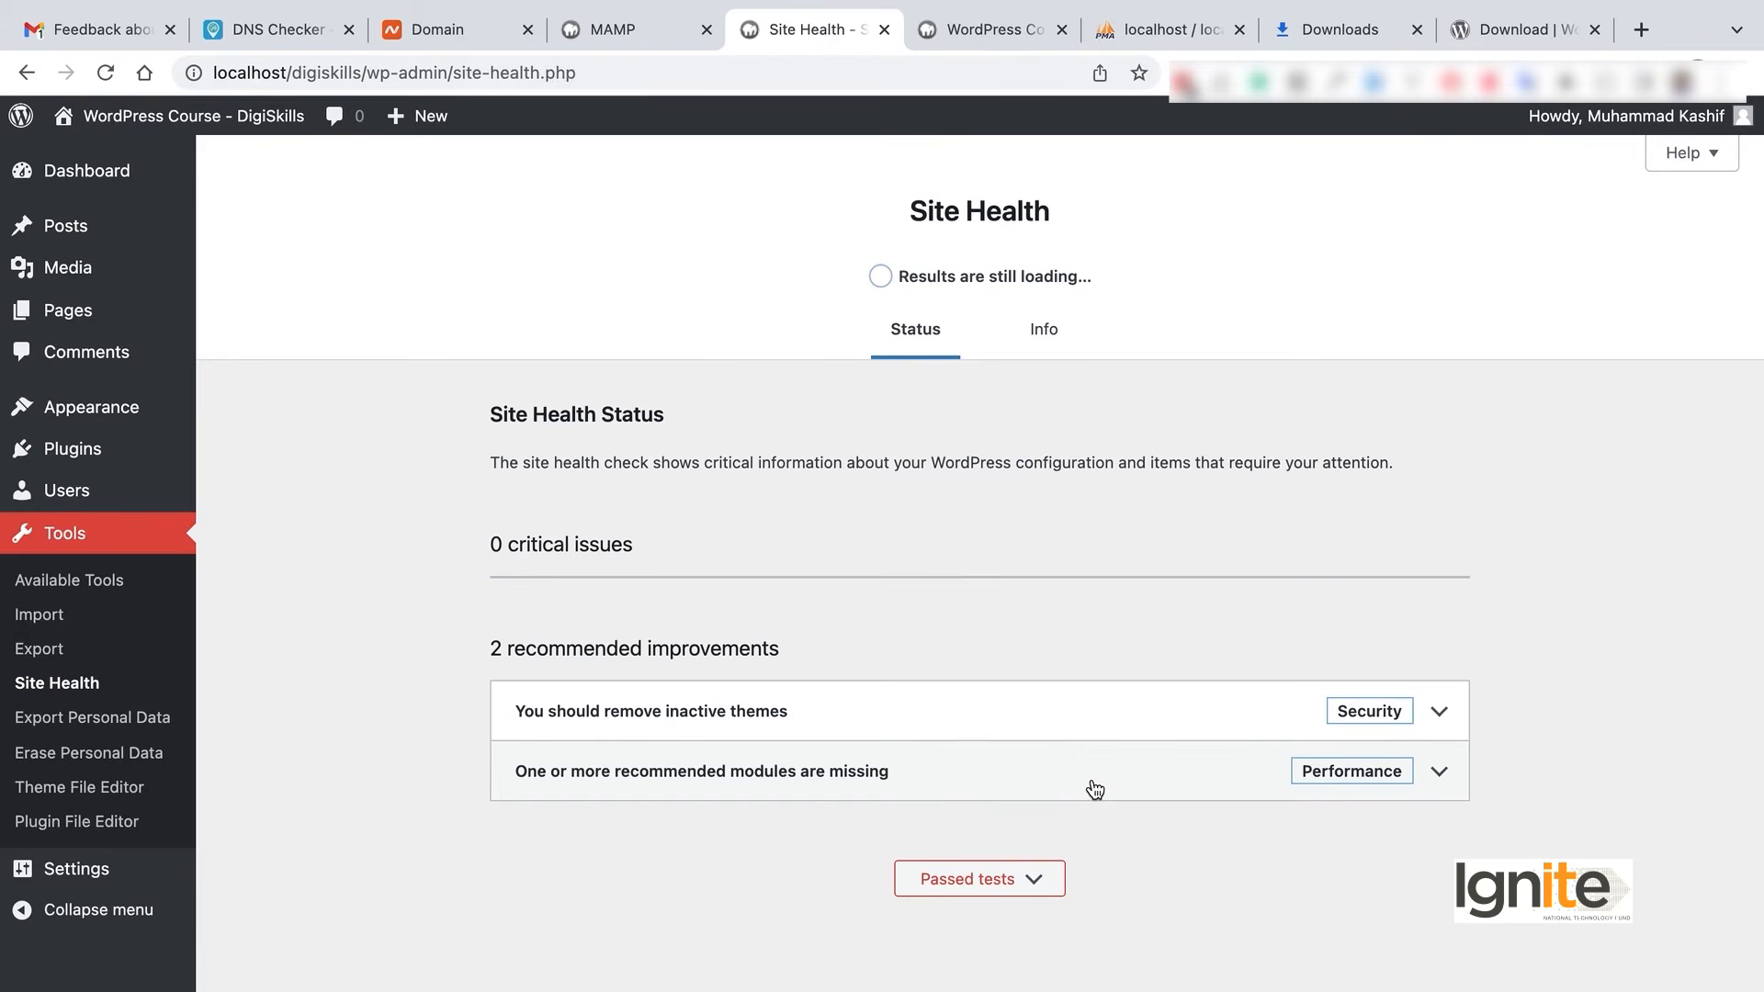
pyautogui.click(1389, 790)
pyautogui.scroll(-1, 1109, 751)
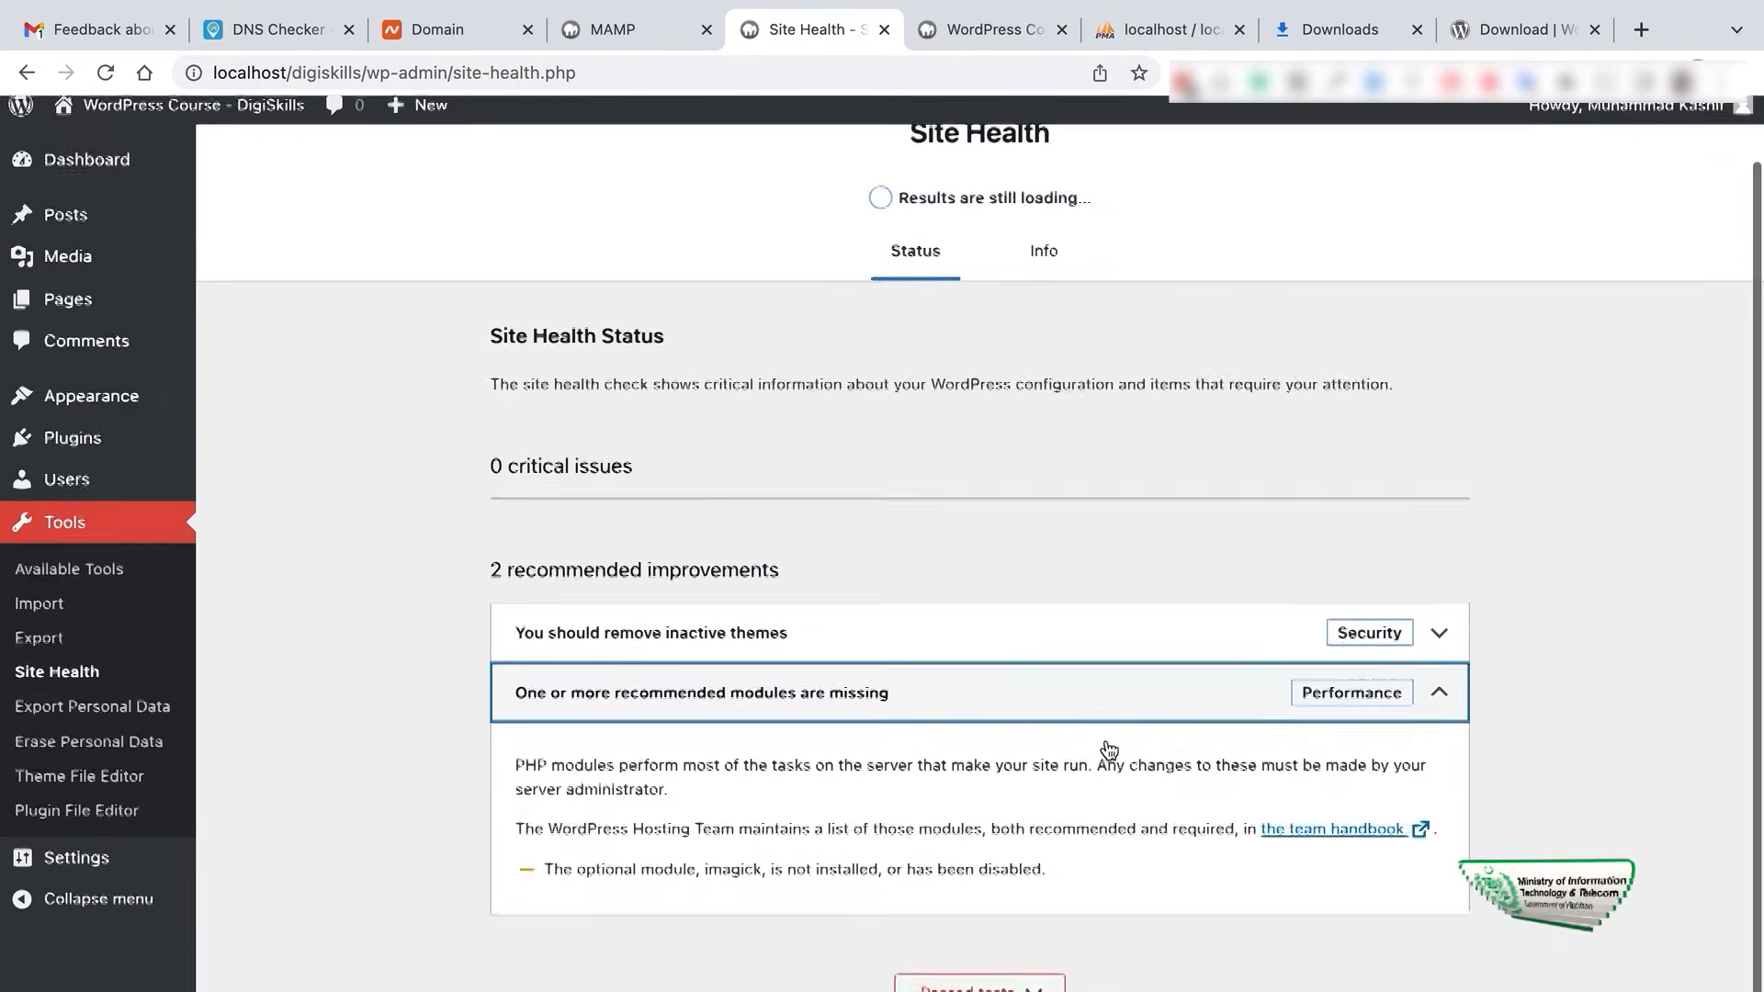
pyautogui.scroll(1, 1109, 751)
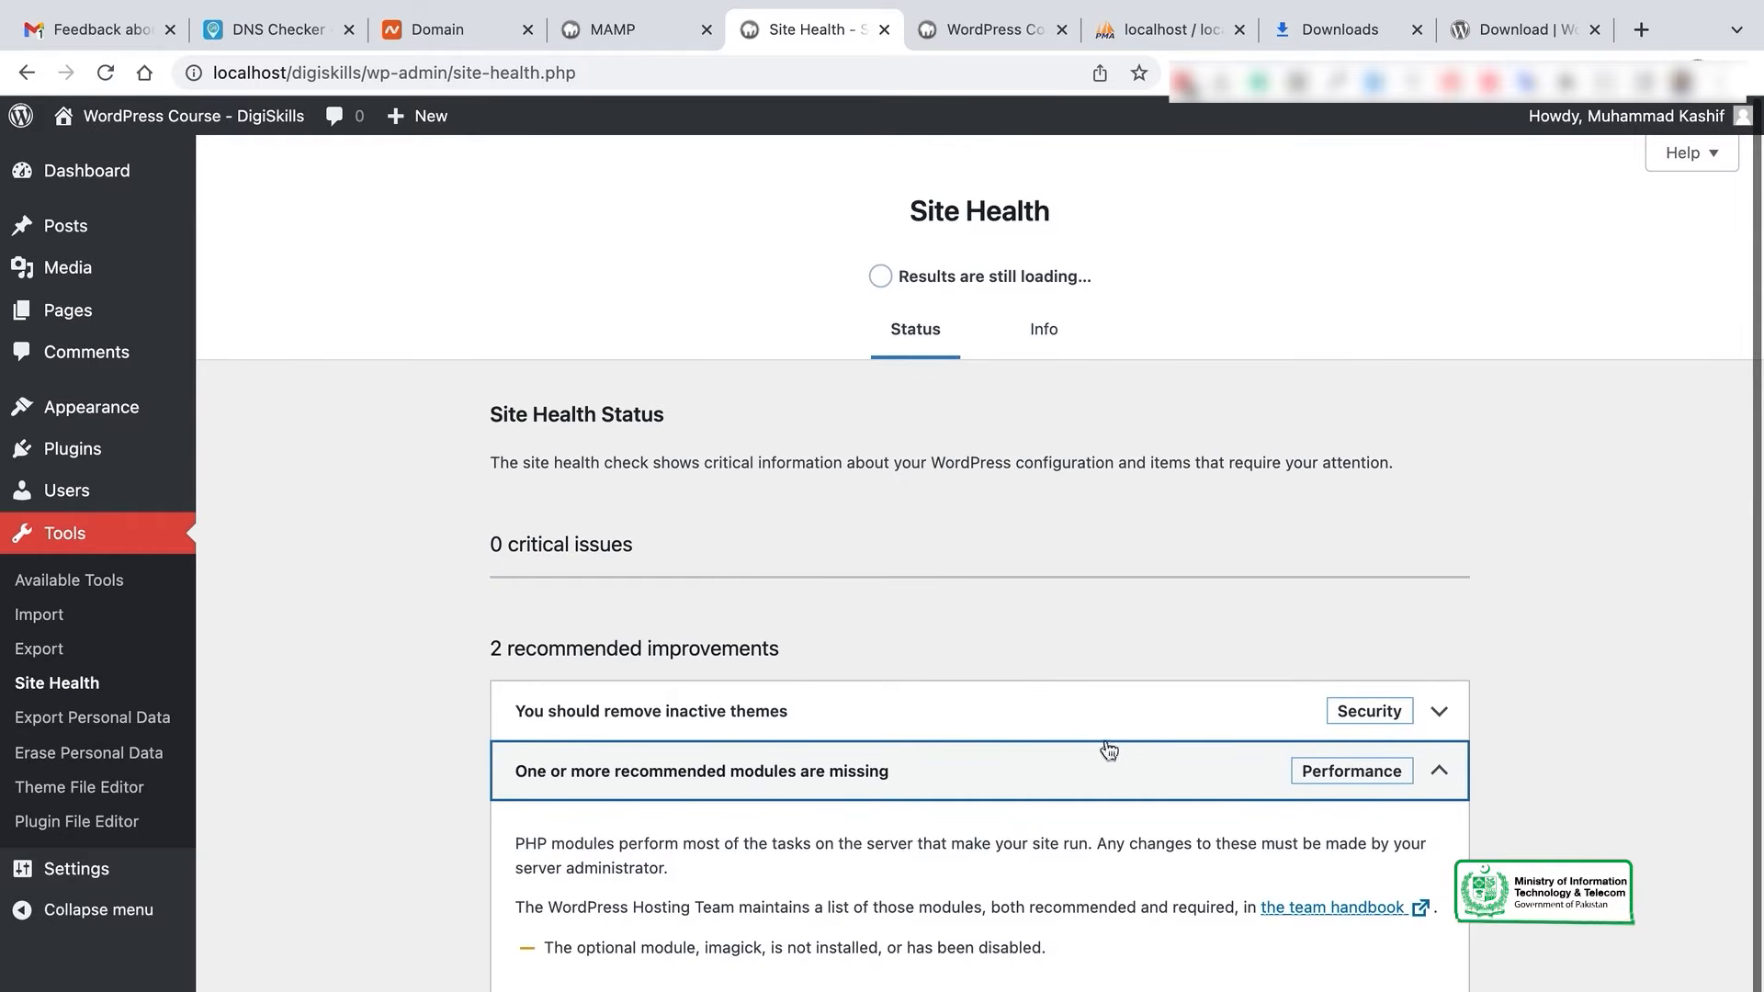
pyautogui.click(1017, 328)
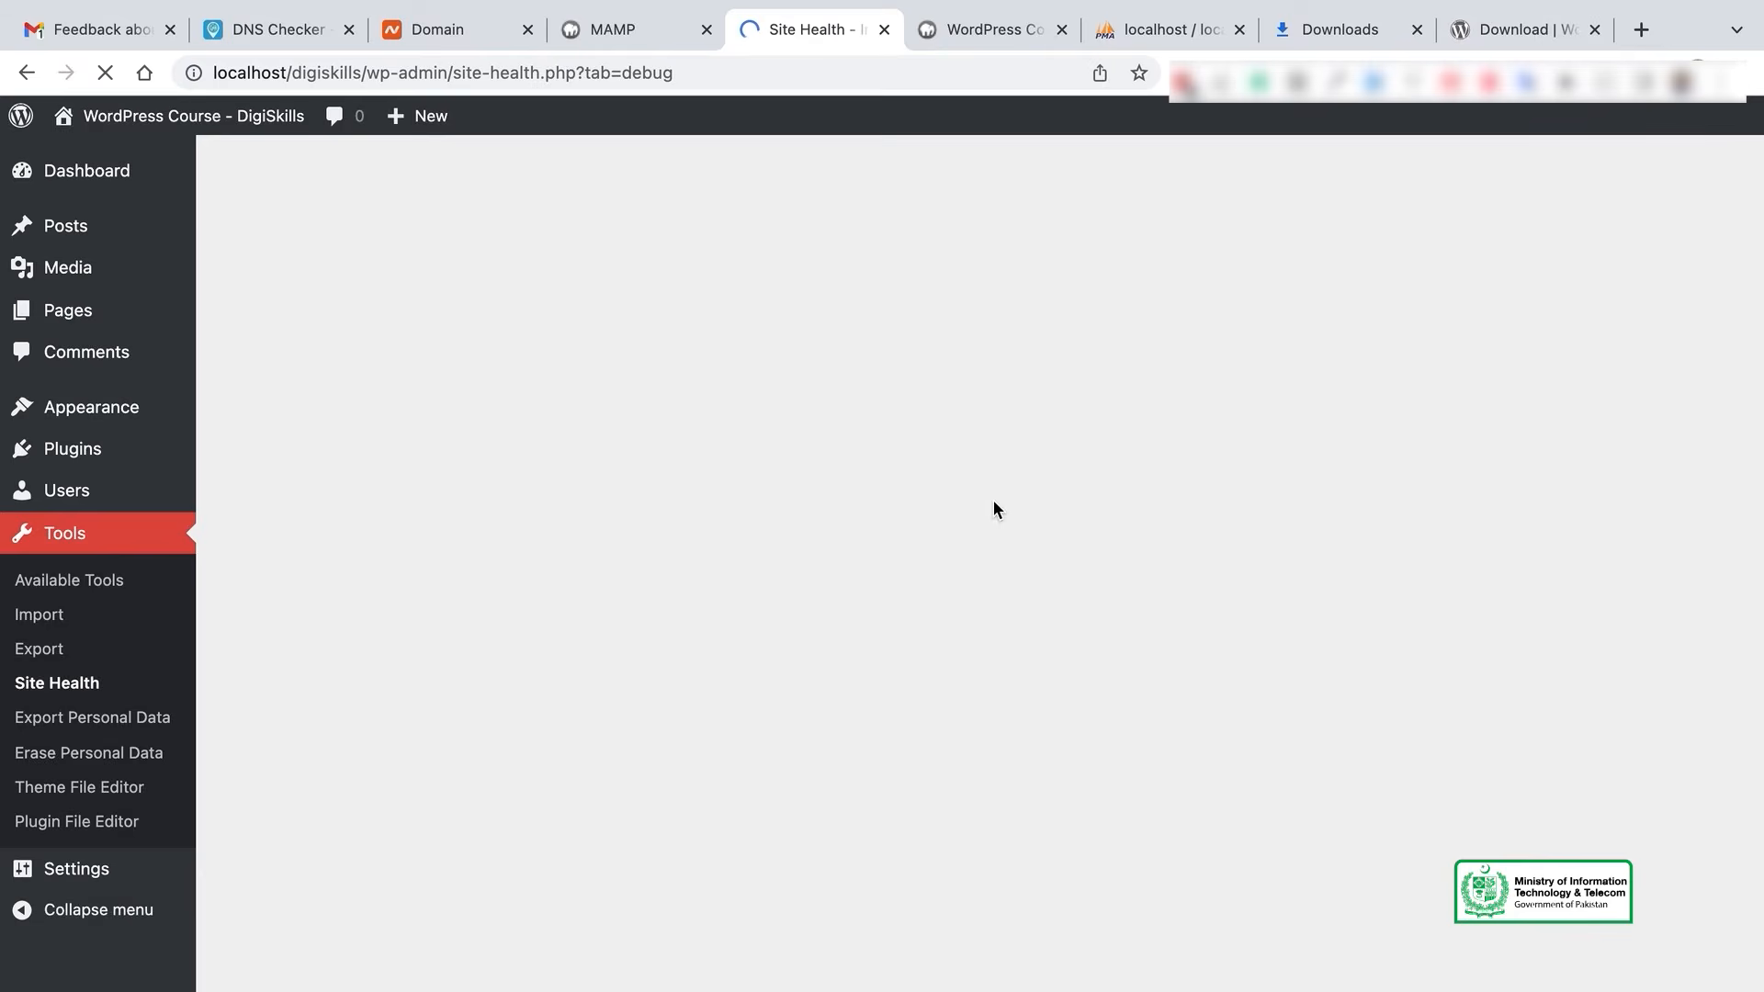
pyautogui.scroll(-2, 994, 500)
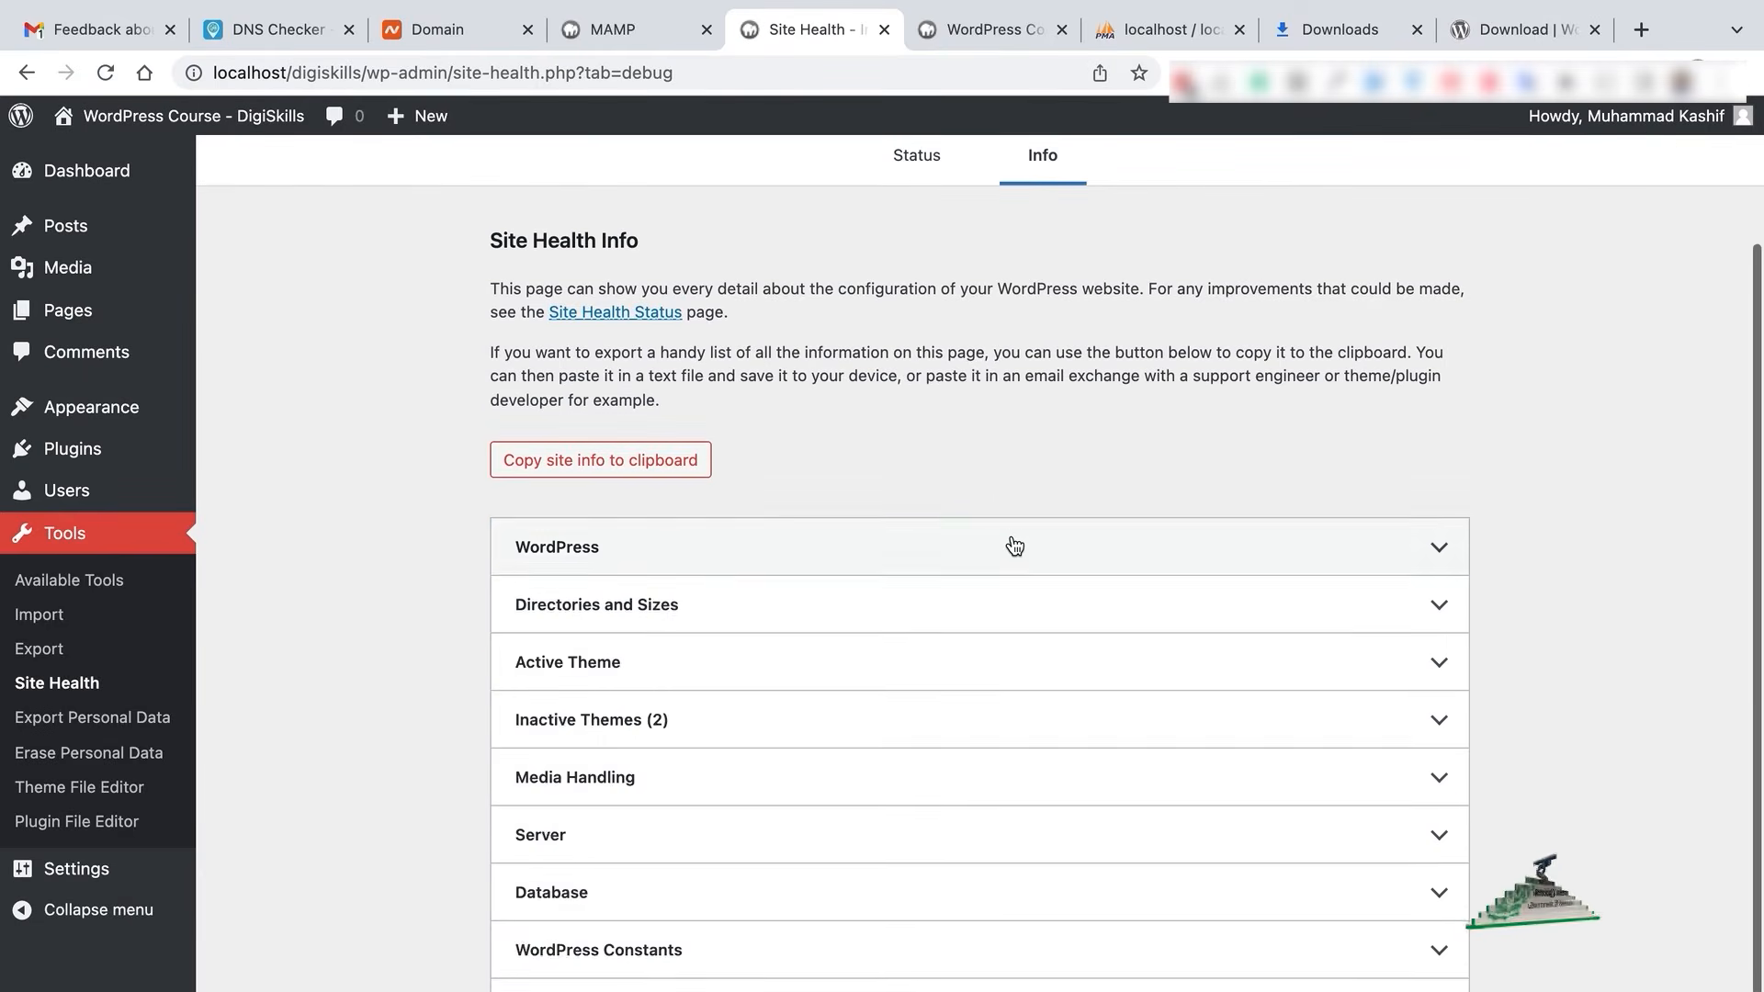
# - Expand the WordPress info section and highlight its details, including the HTTPS 'No' value
pyautogui.click(1012, 545)
pyautogui.scroll(-4, 1012, 542)
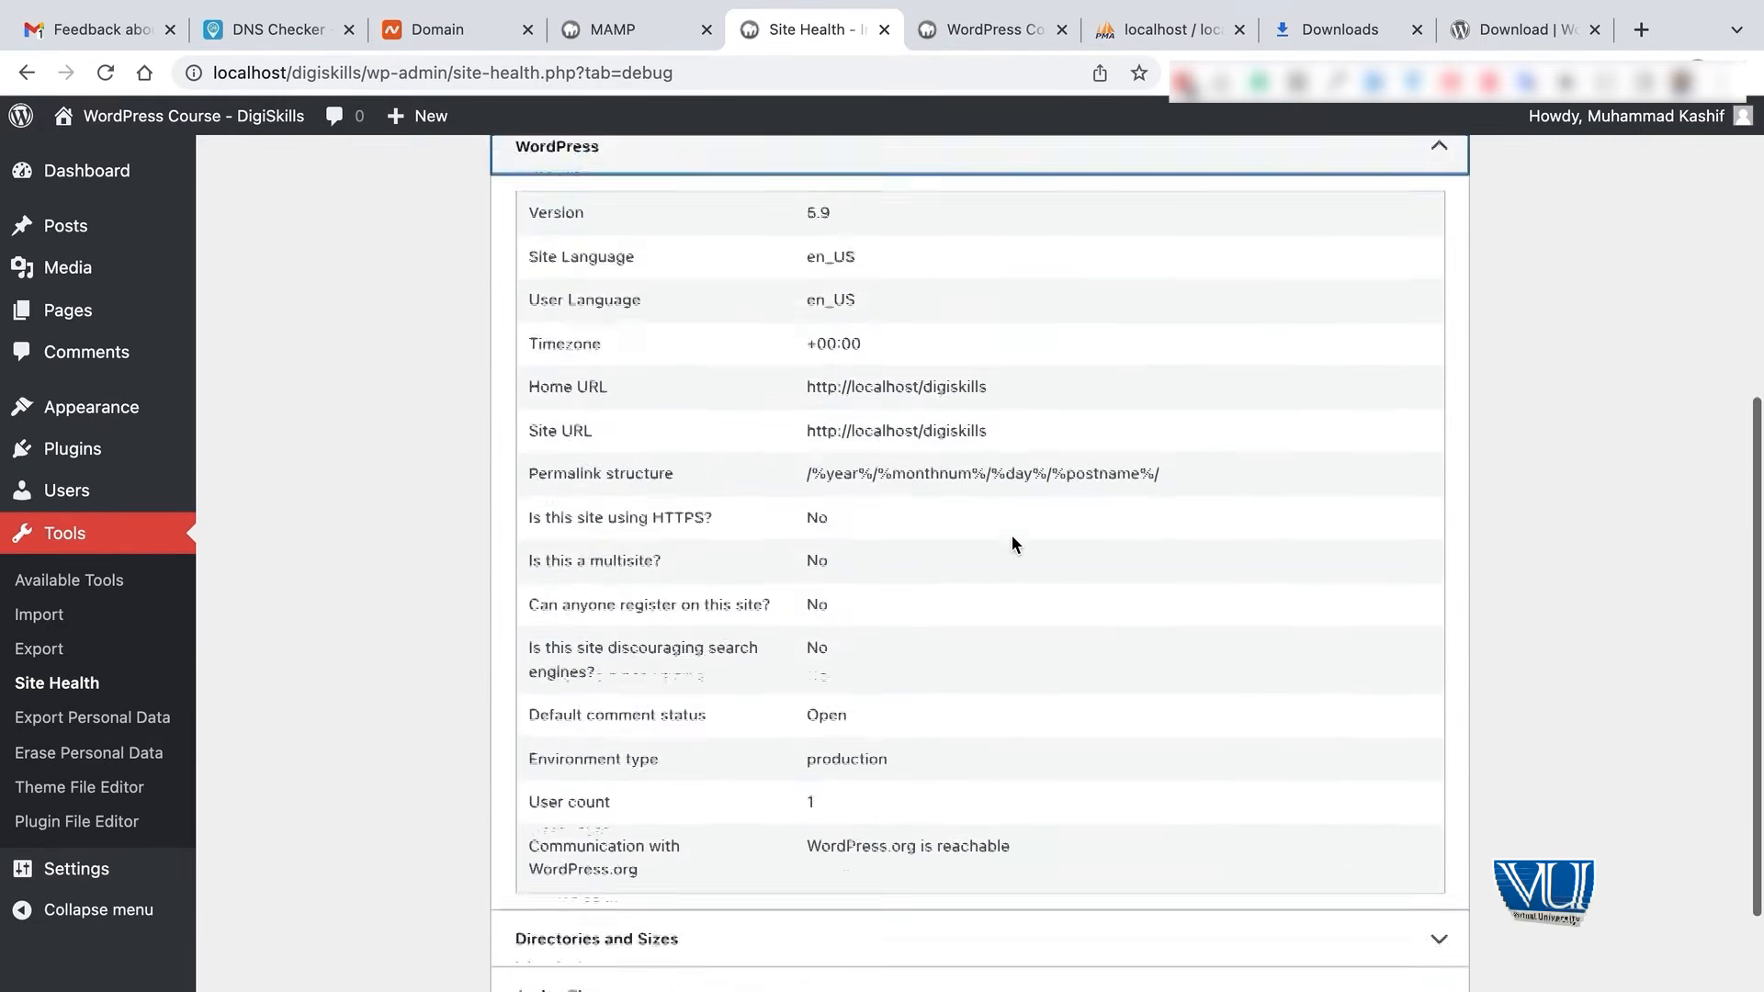
pyautogui.scroll(2, 1012, 544)
pyautogui.moveTo(524, 417); pyautogui.dragTo(660, 593)
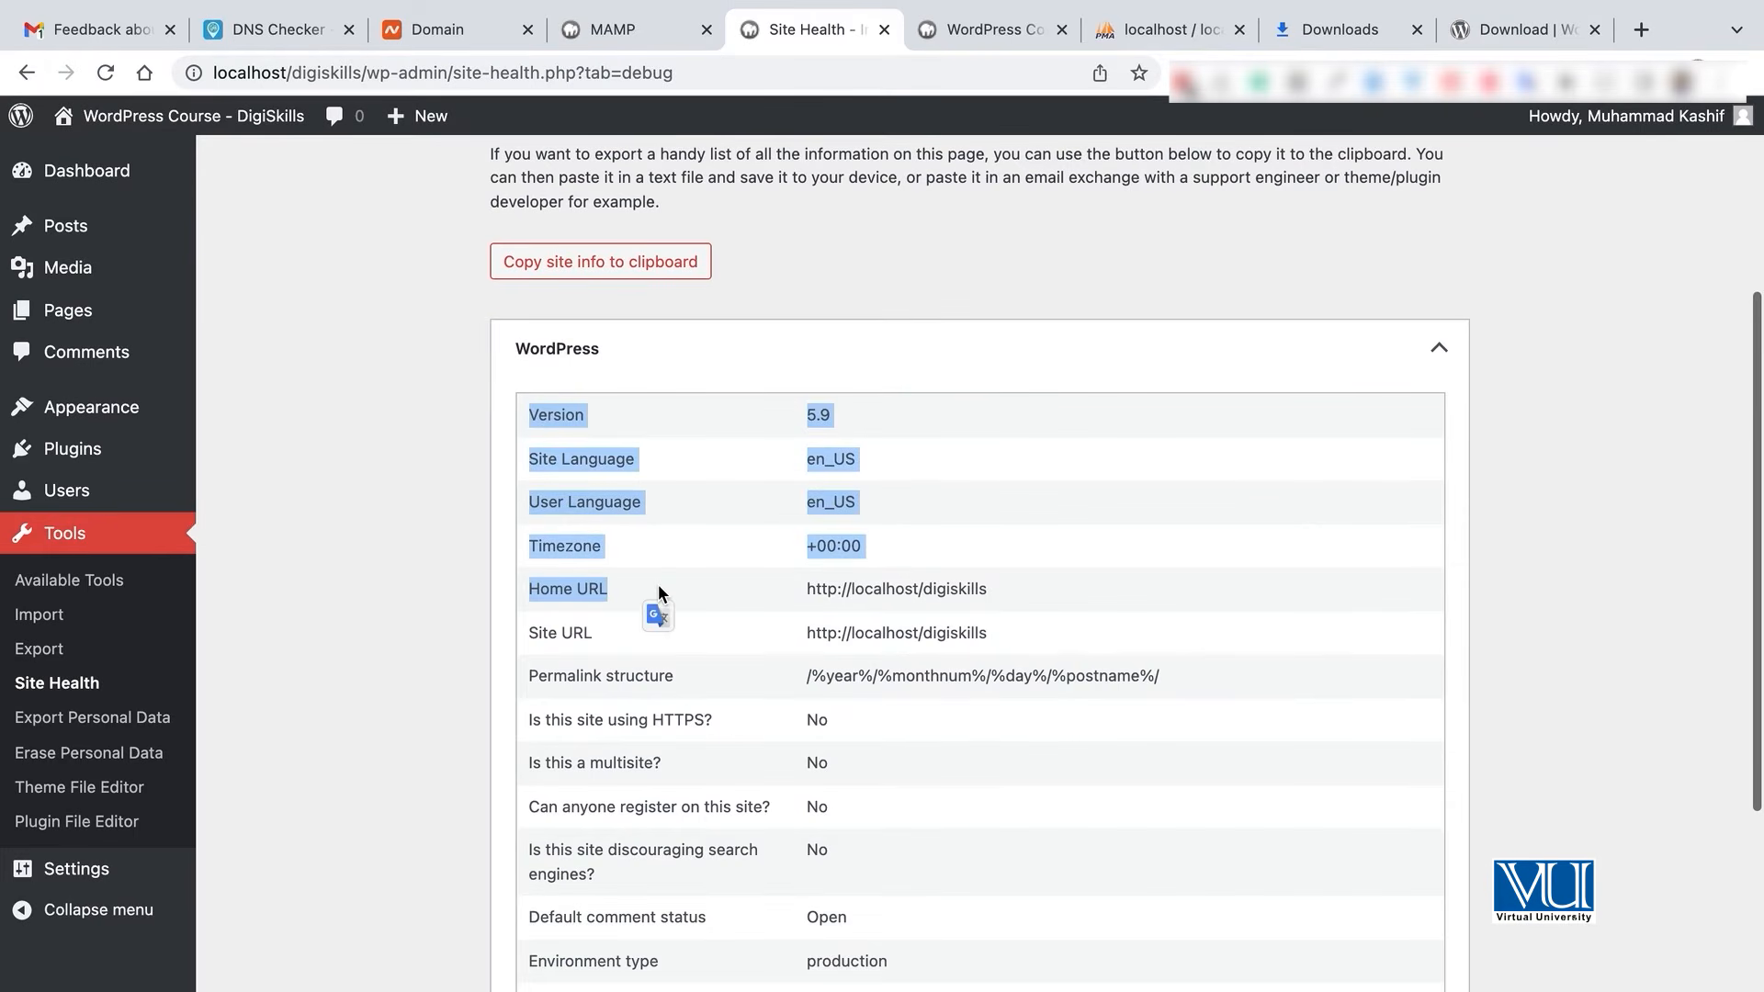
pyautogui.click(659, 587)
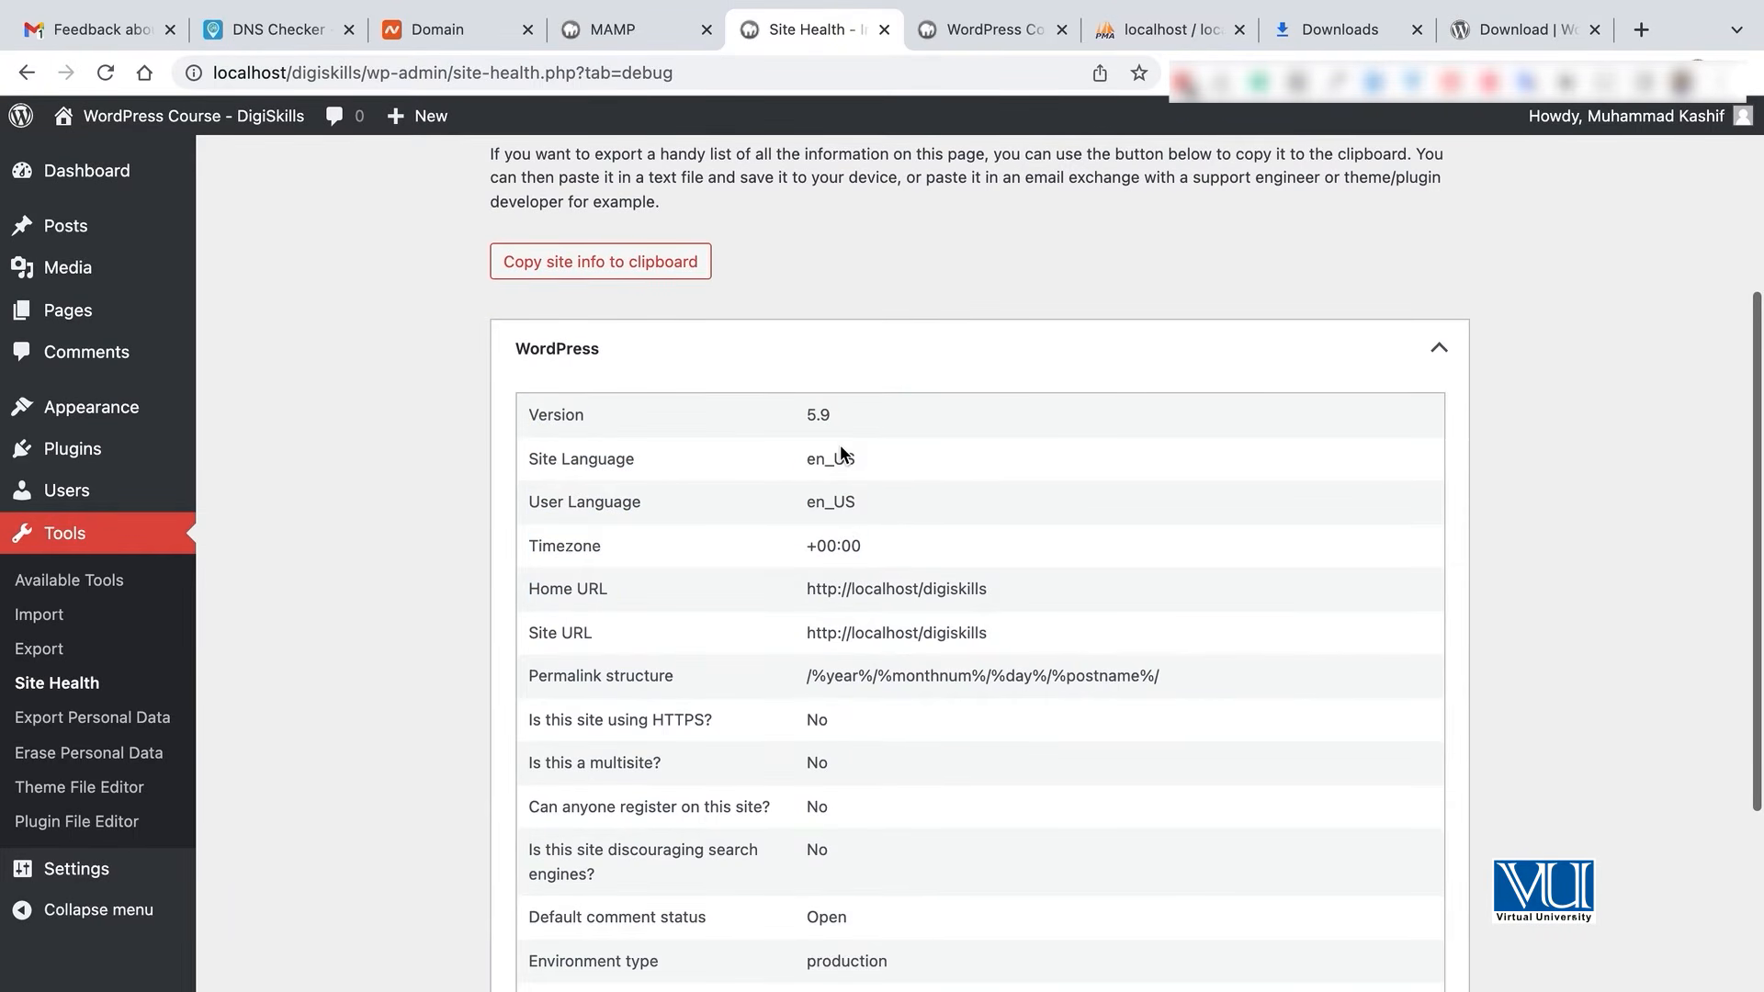
pyautogui.scroll(-2, 1095, 625)
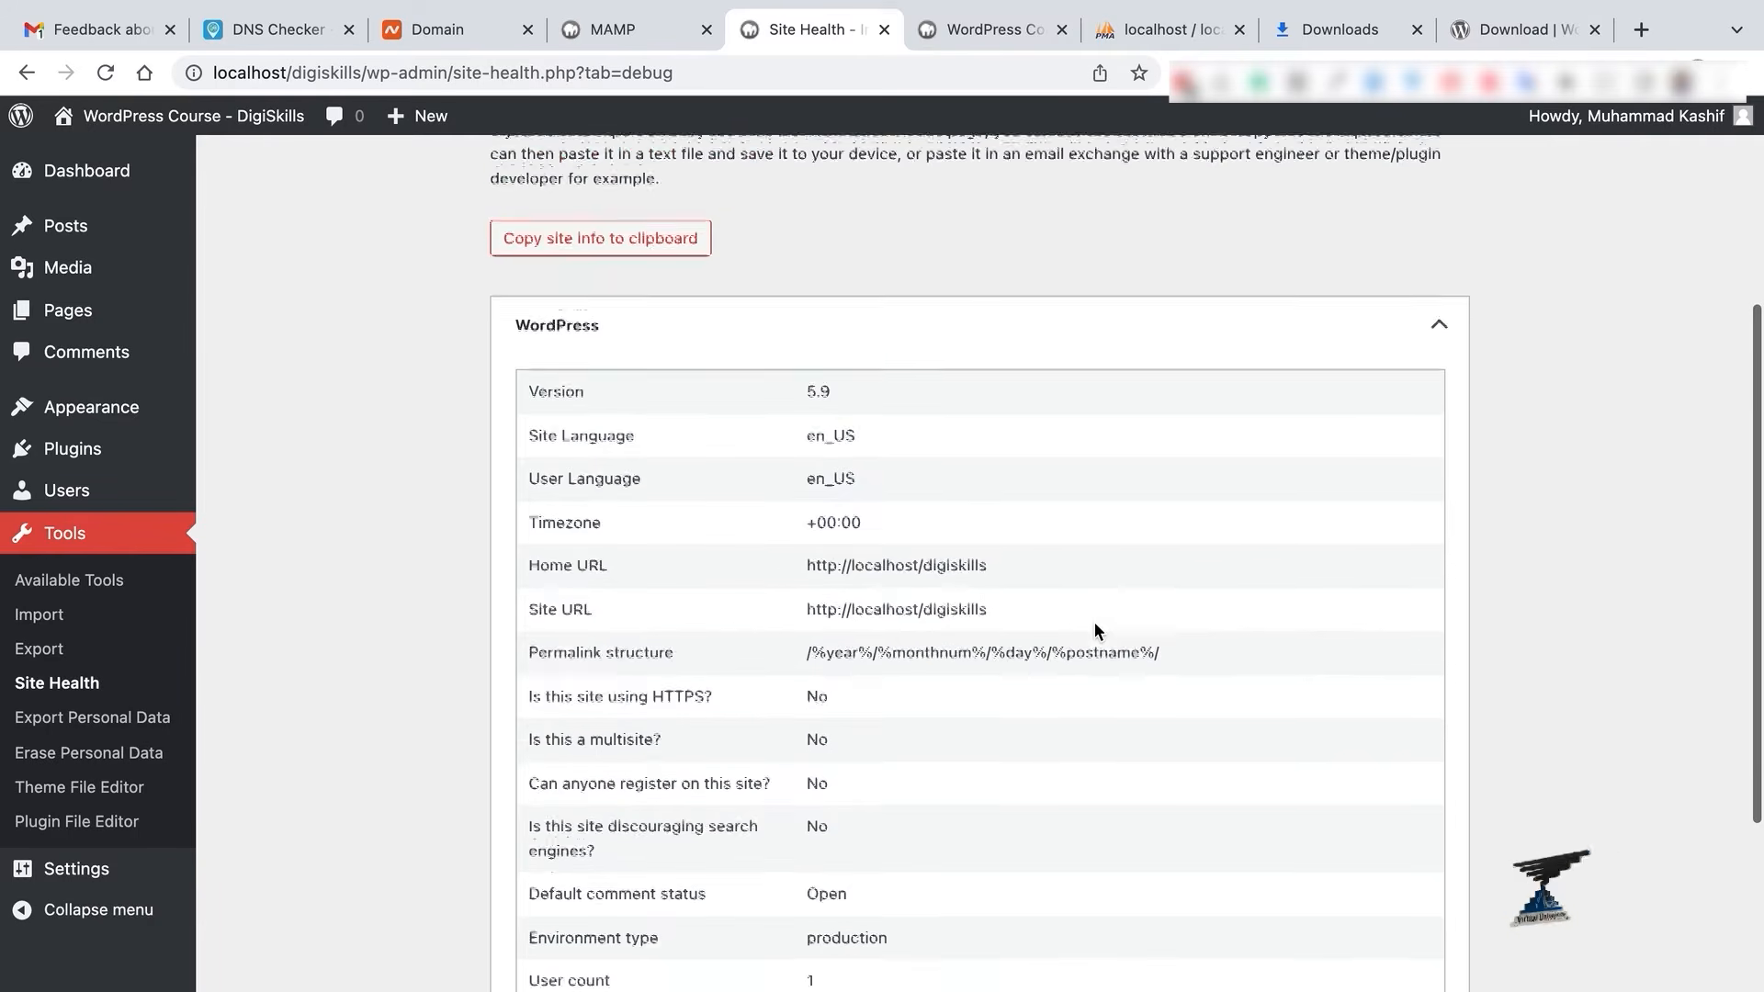
pyautogui.moveTo(809, 634); pyautogui.dragTo(839, 631)
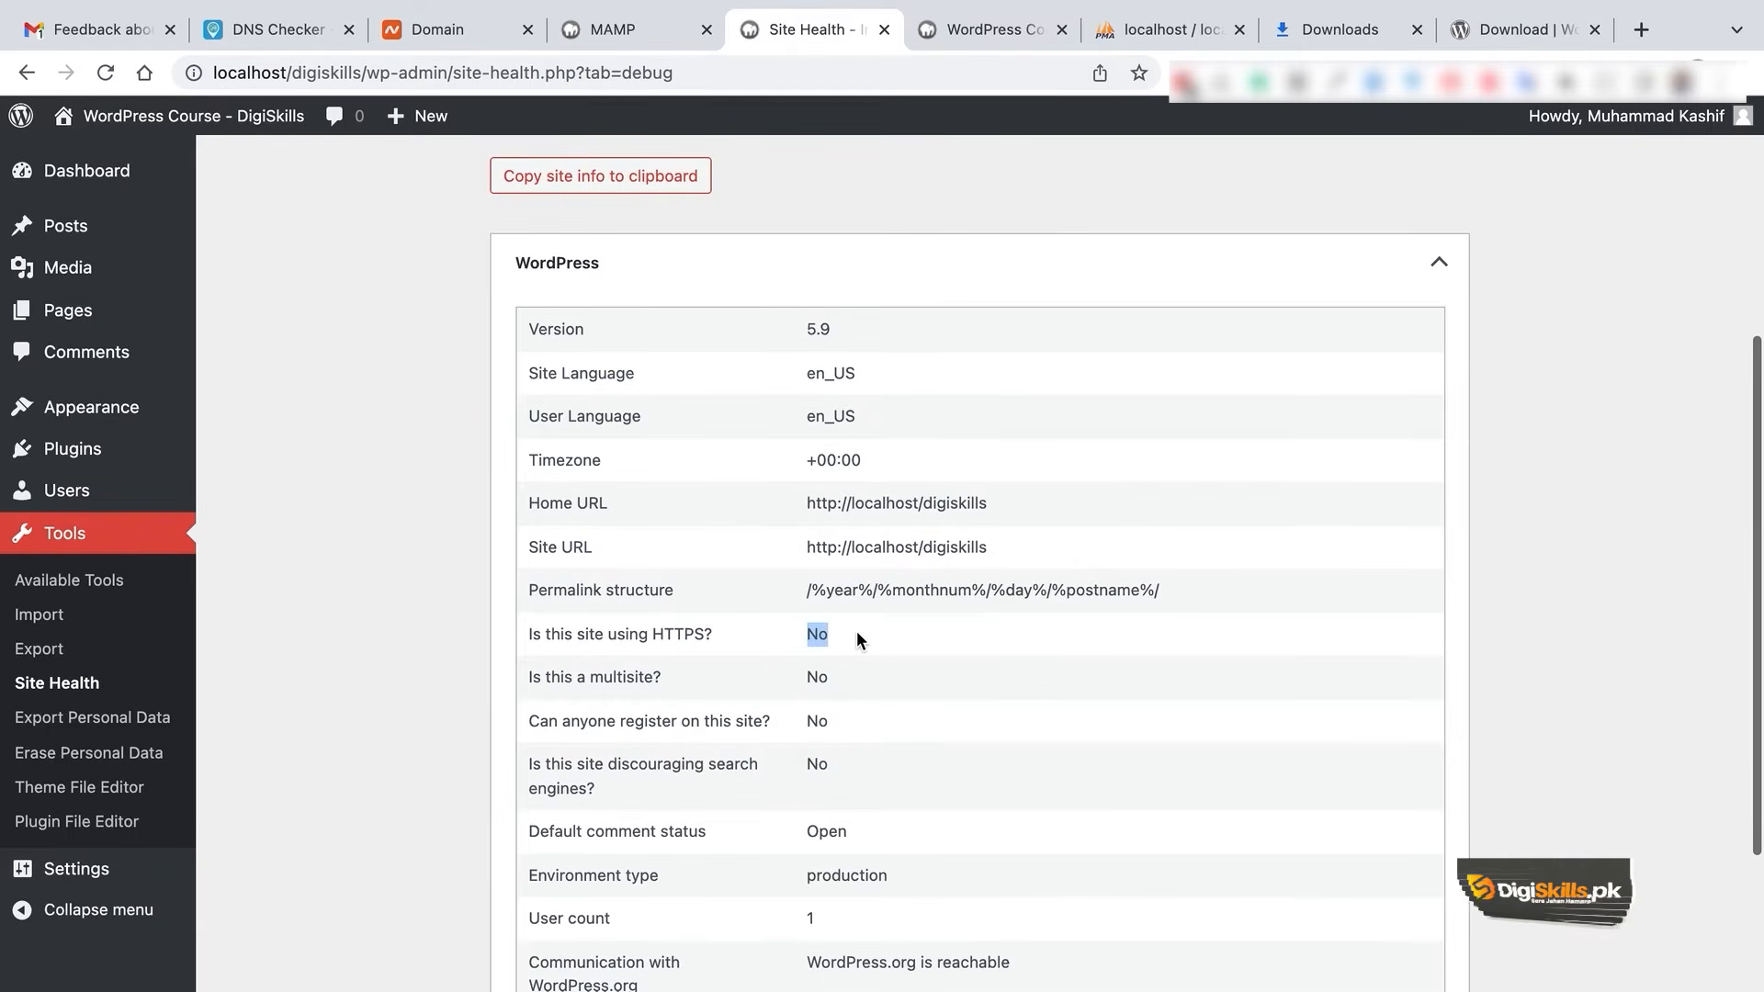
# - Expand the Directories and Sizes section and highlight its whole table
pyautogui.scroll(-1, 857, 634)
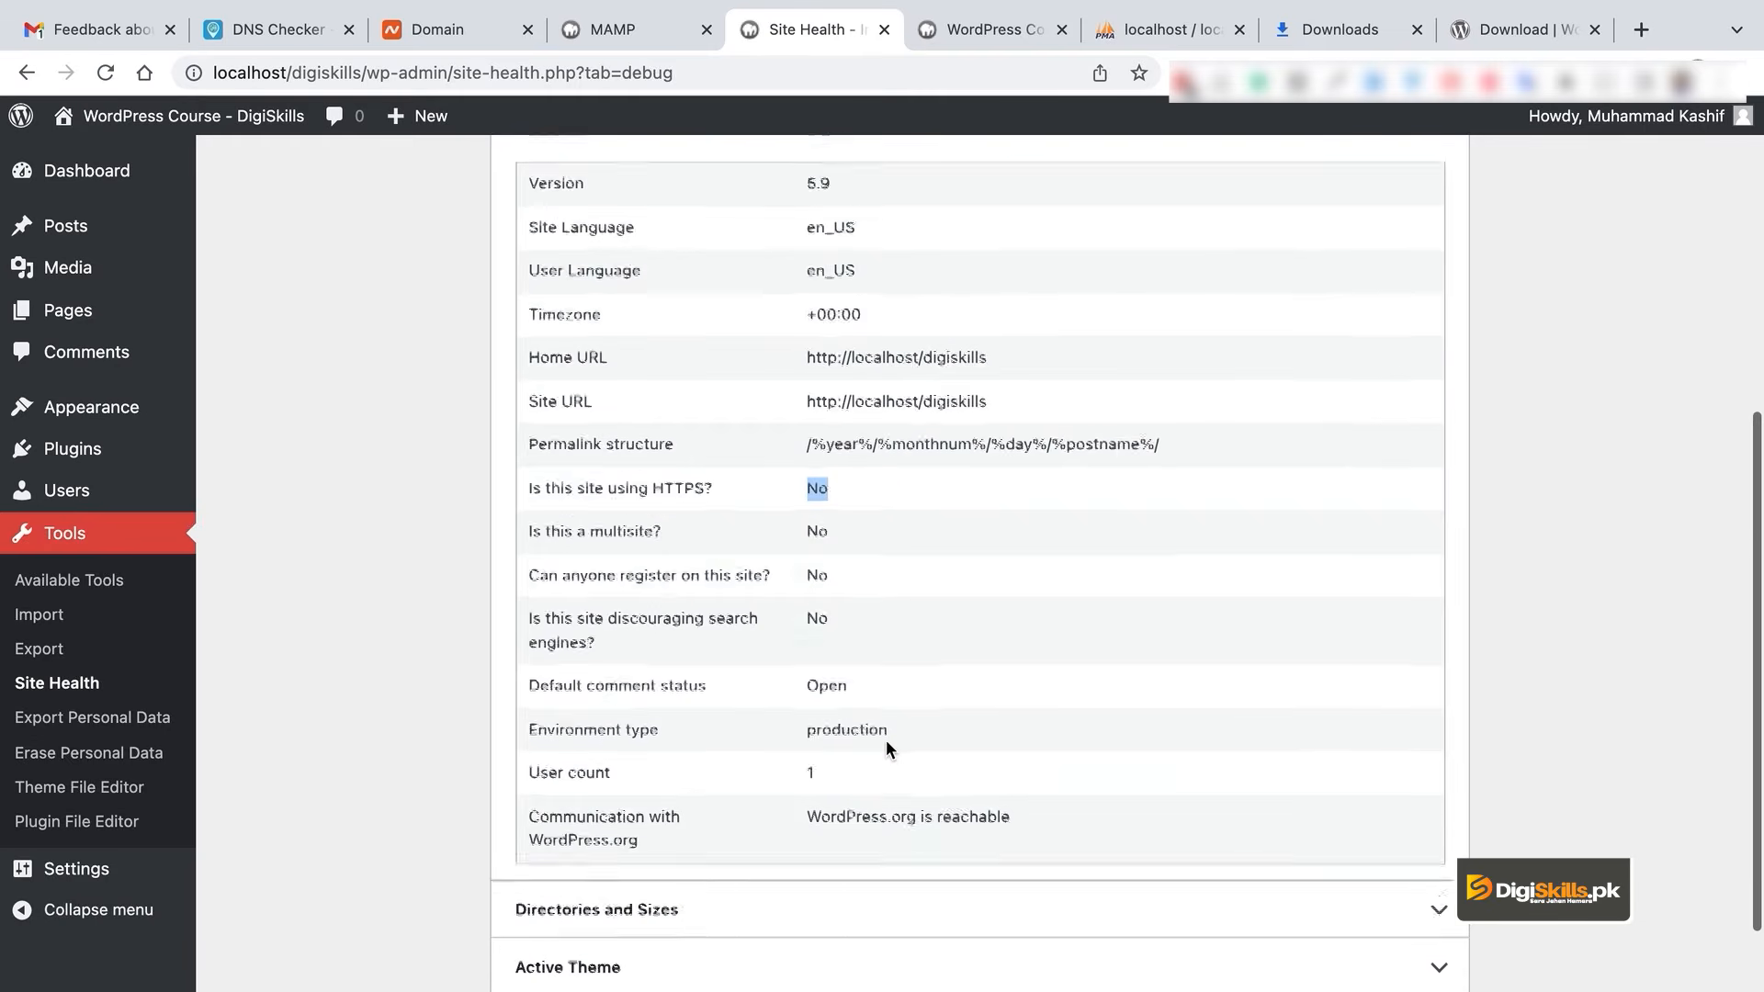
pyautogui.scroll(-3, 886, 741)
pyautogui.click(815, 702)
pyautogui.scroll(-3, 952, 718)
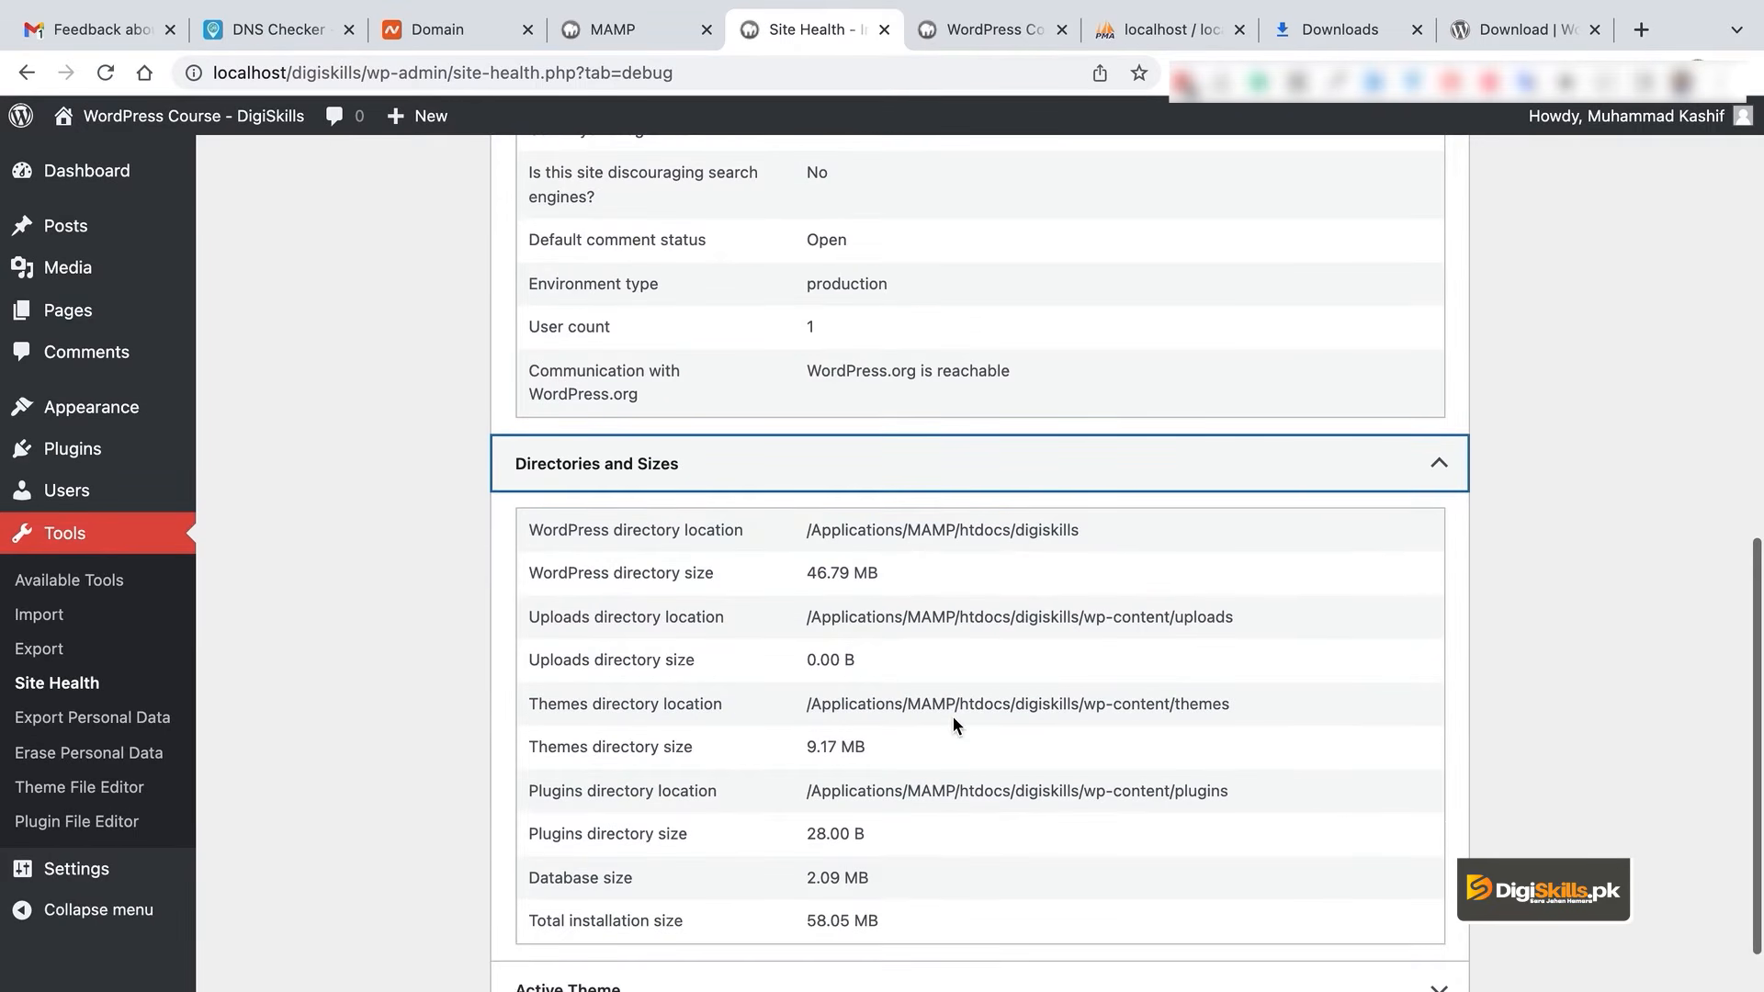
pyautogui.moveTo(526, 527); pyautogui.dragTo(999, 894)
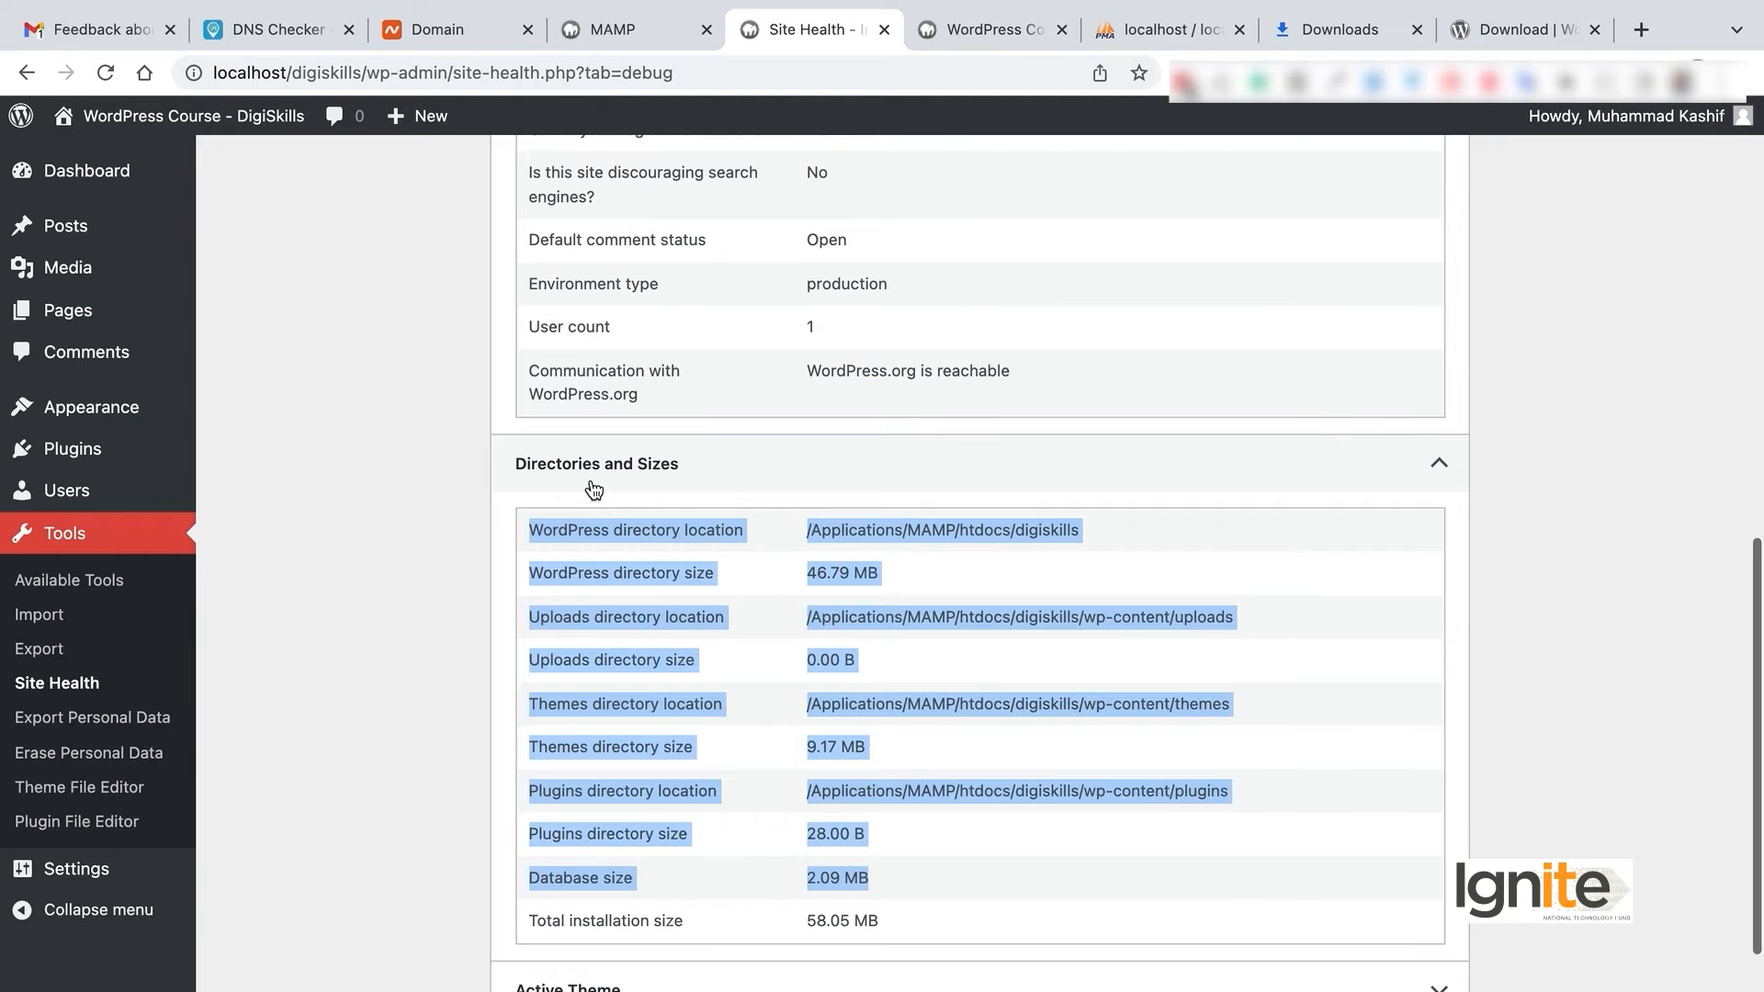
pyautogui.click(885, 637)
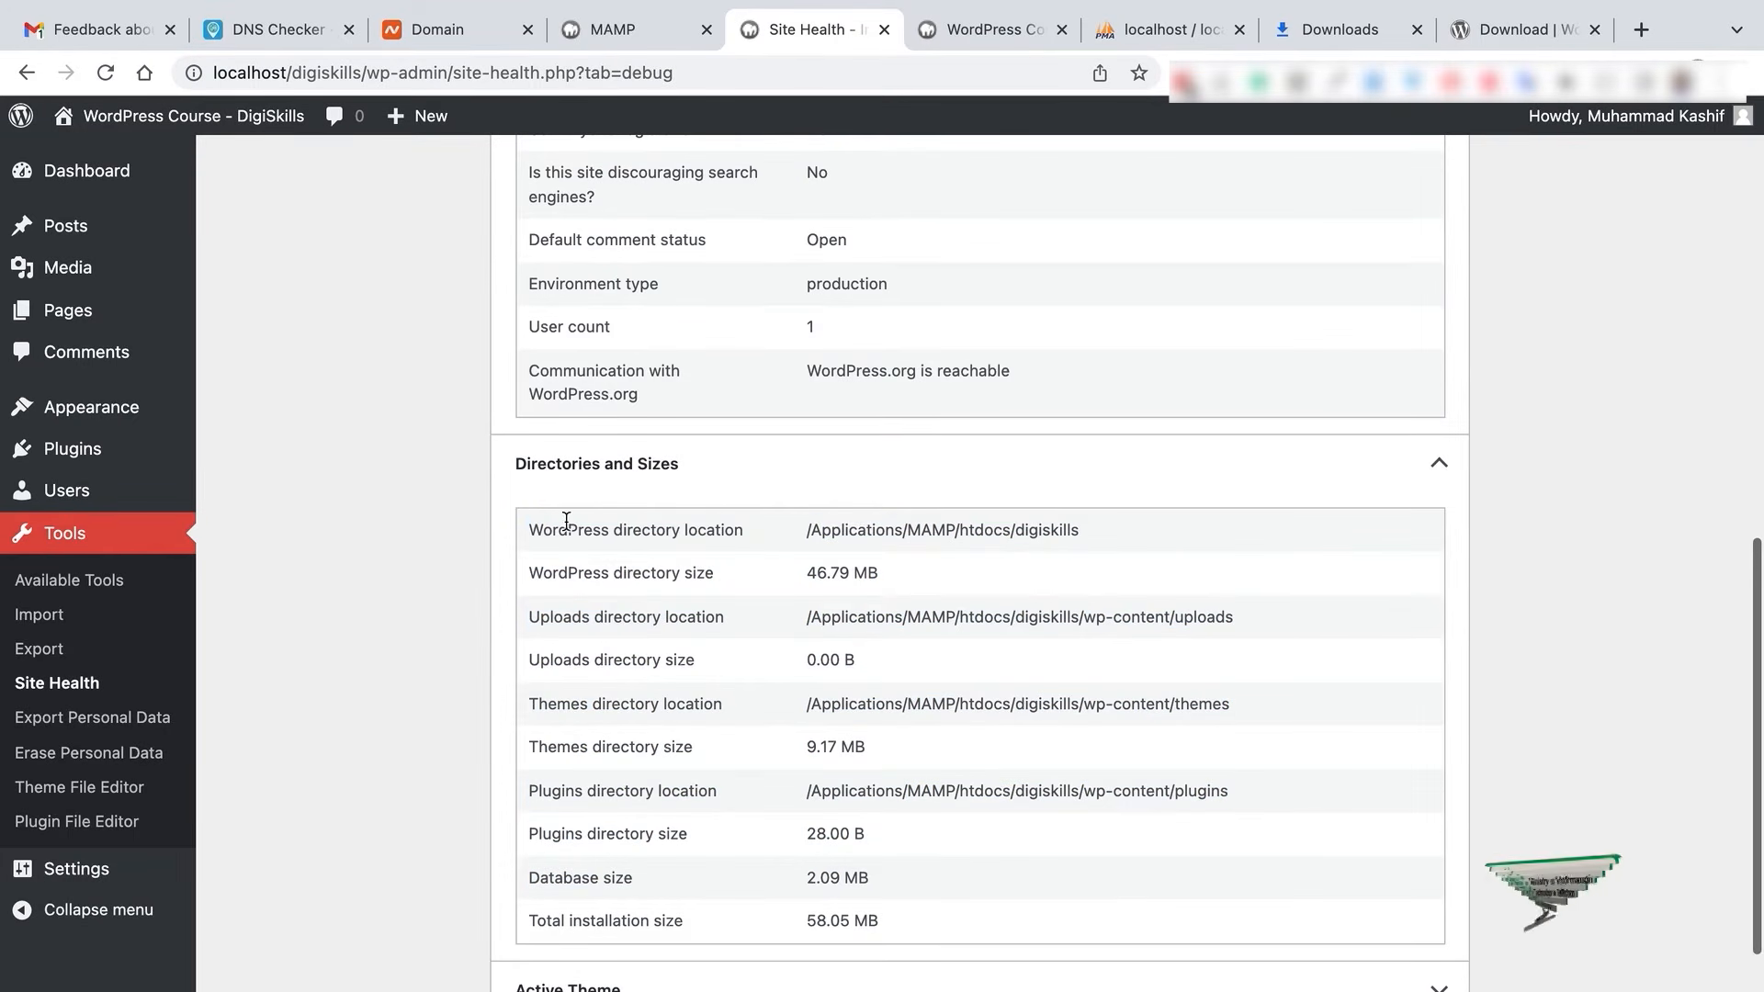
pyautogui.moveTo(528, 531); pyautogui.dragTo(1008, 914)
pyautogui.scroll(-1, 1007, 908)
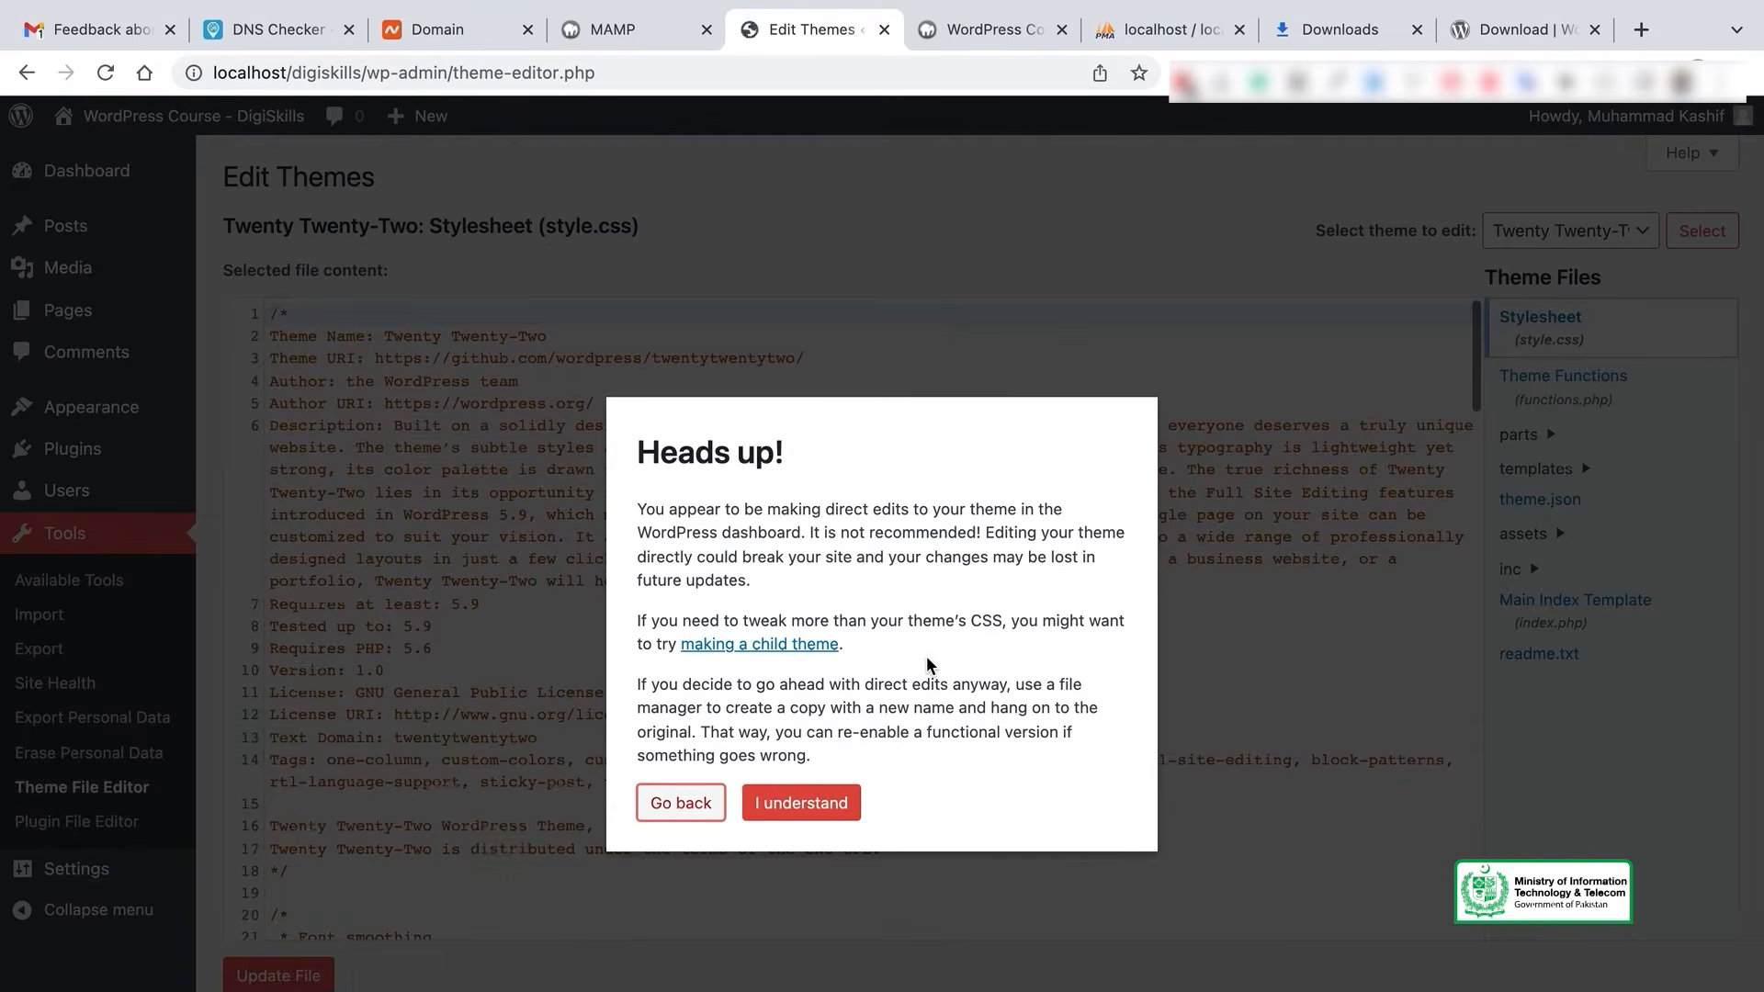
# - Acknowledge the theme-editing warning and scroll through Twenty Twenty-Two's style.css
pyautogui.click(827, 788)
pyautogui.scroll(-15, 967, 662)
pyautogui.scroll(-15, 969, 664)
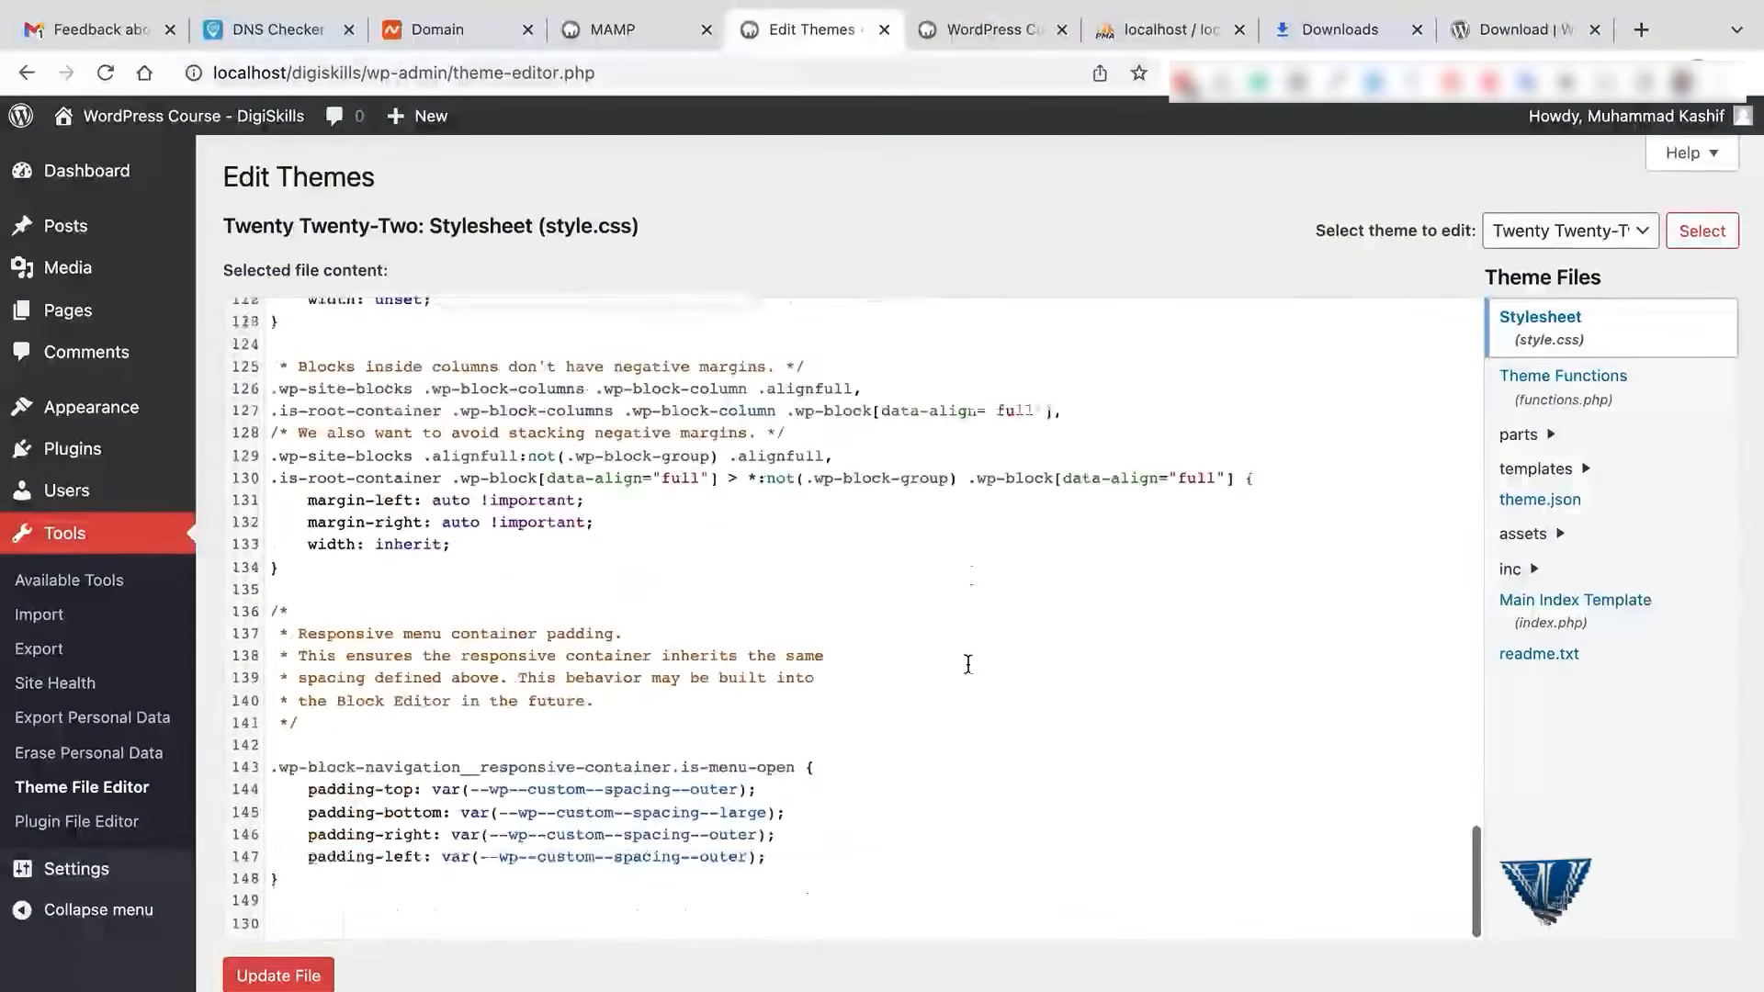
pyautogui.scroll(20, 522, 661)
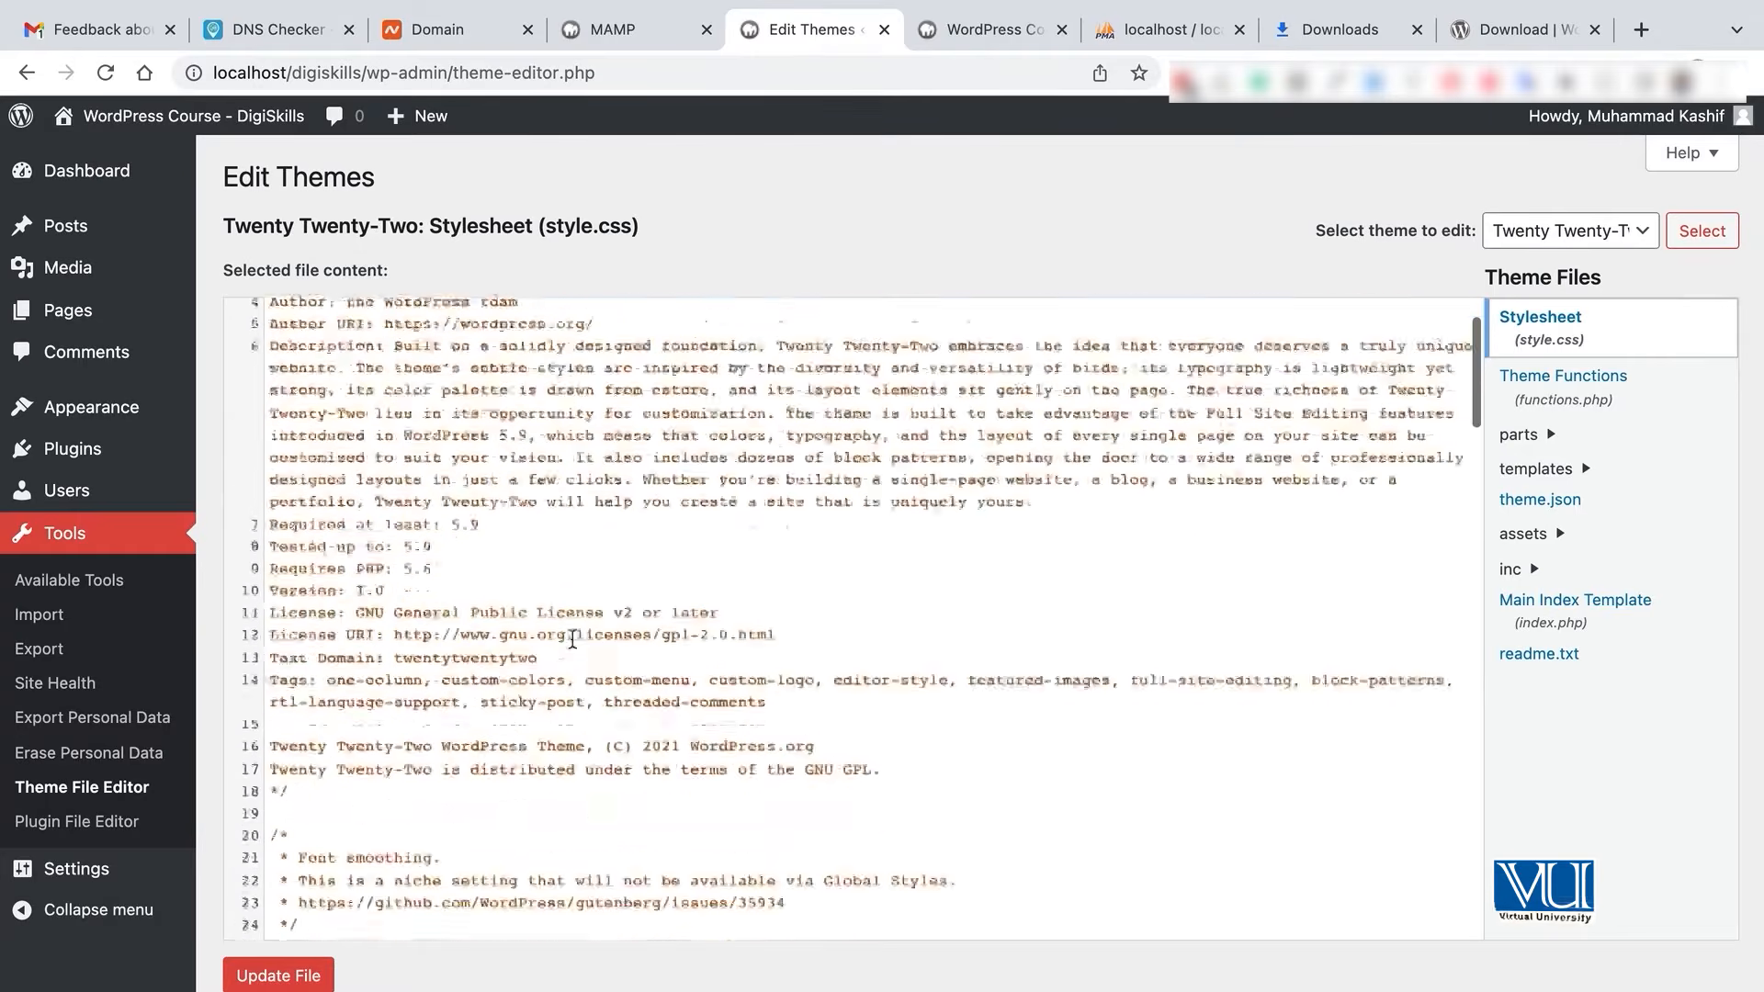
pyautogui.scroll(1, 754, 674)
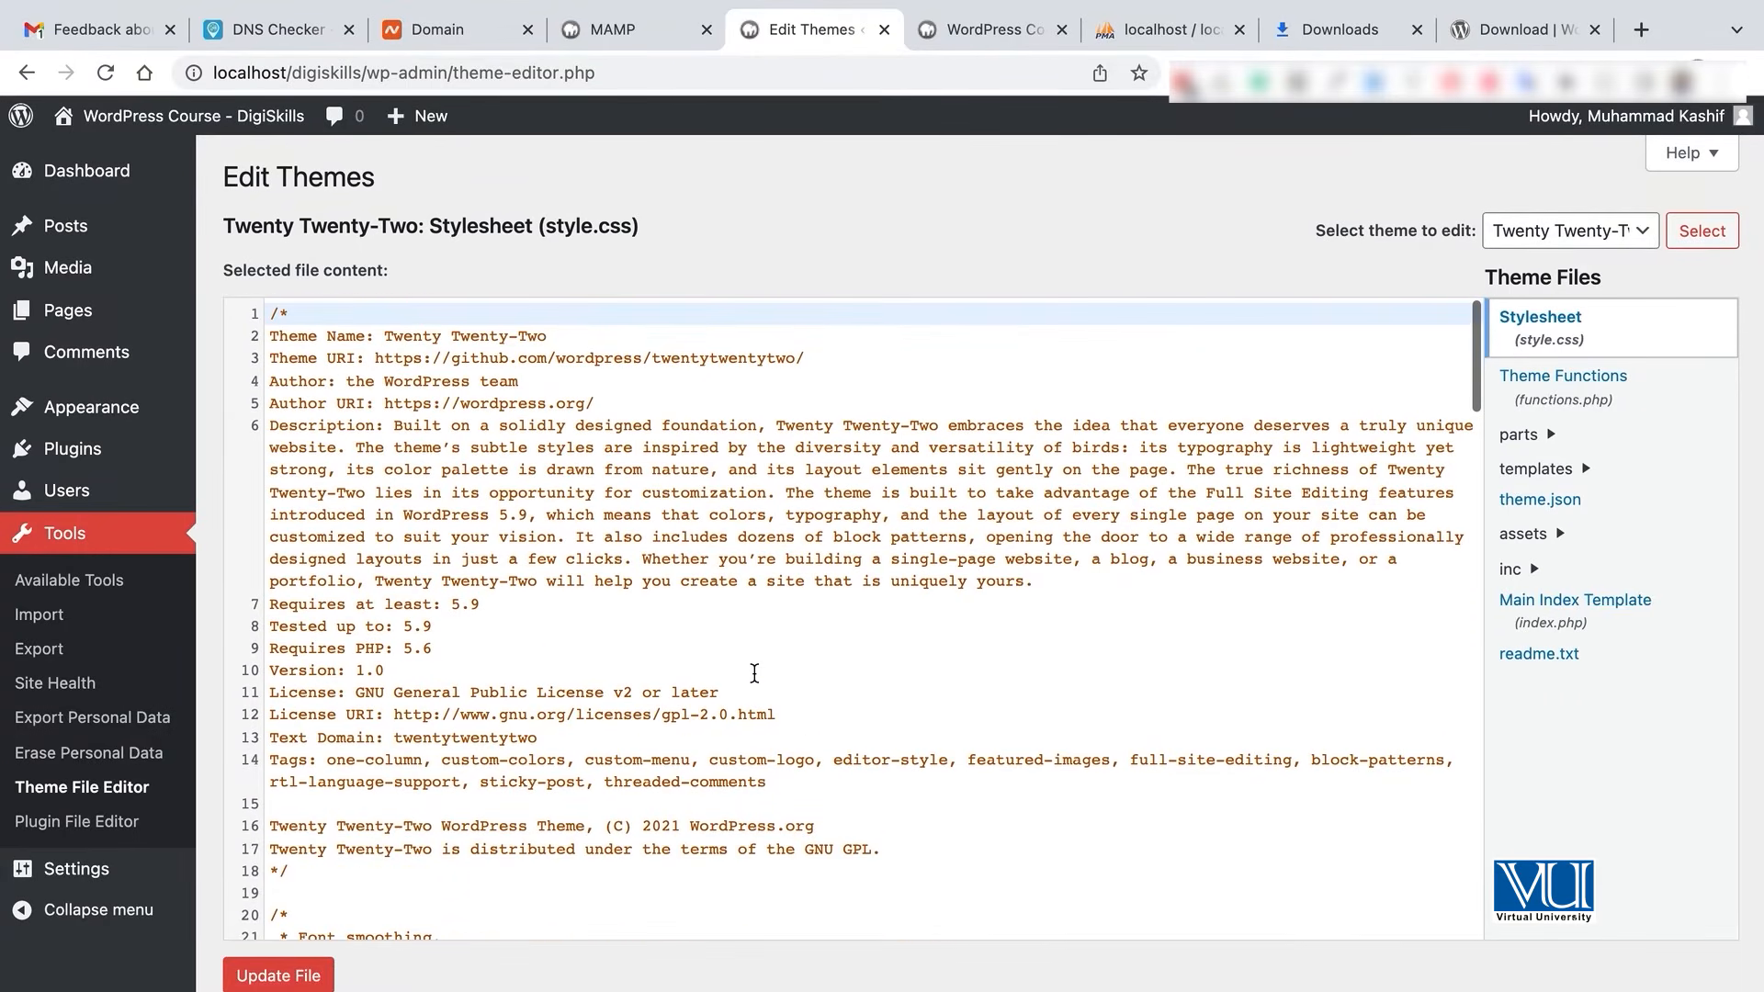
pyautogui.scroll(-20, 754, 674)
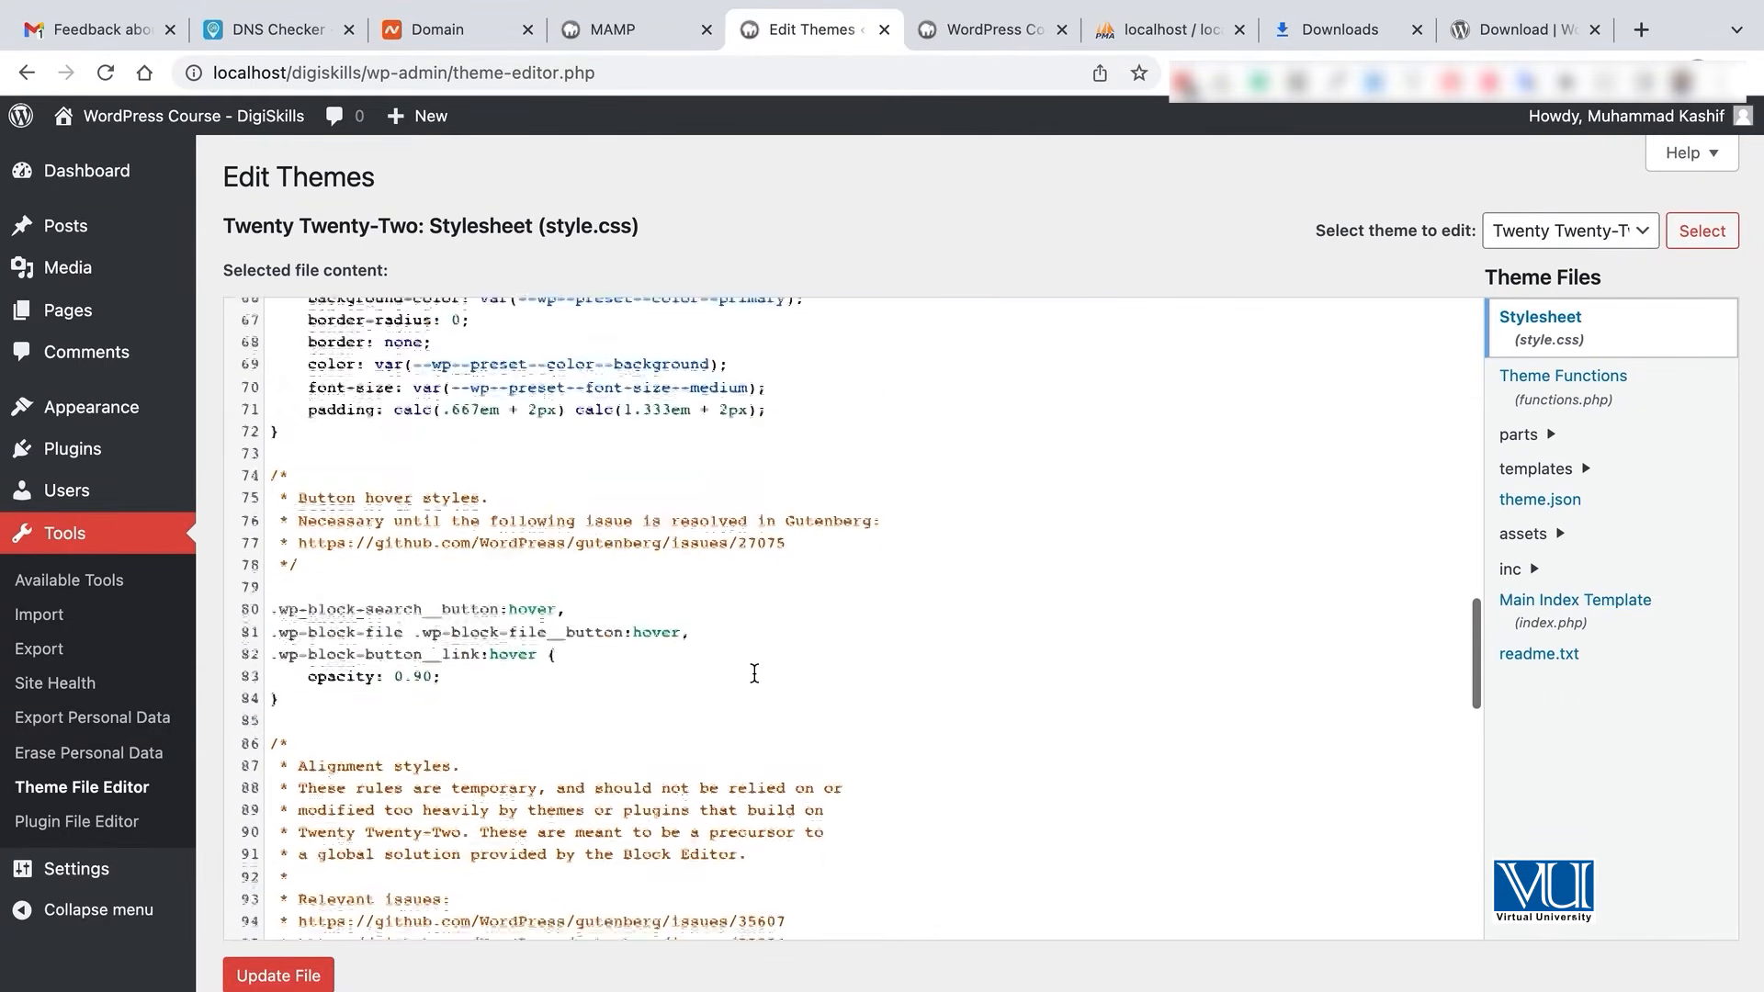
pyautogui.scroll(-9, 754, 674)
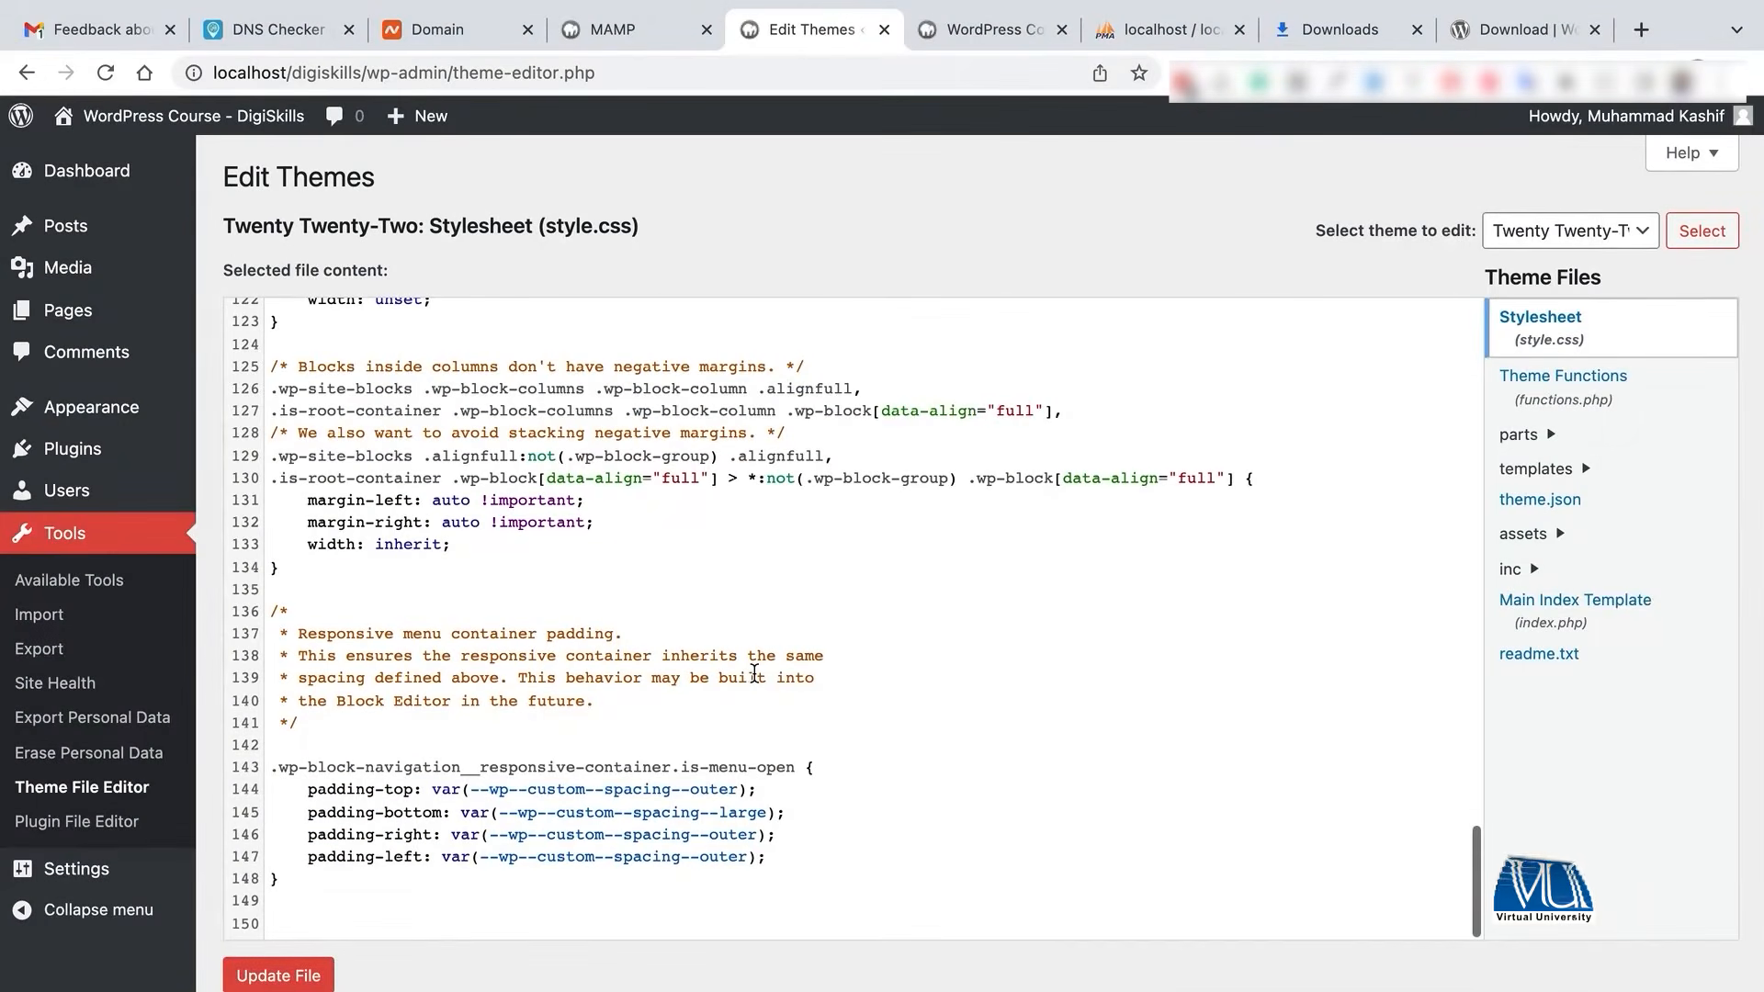
pyautogui.scroll(20, 669, 597)
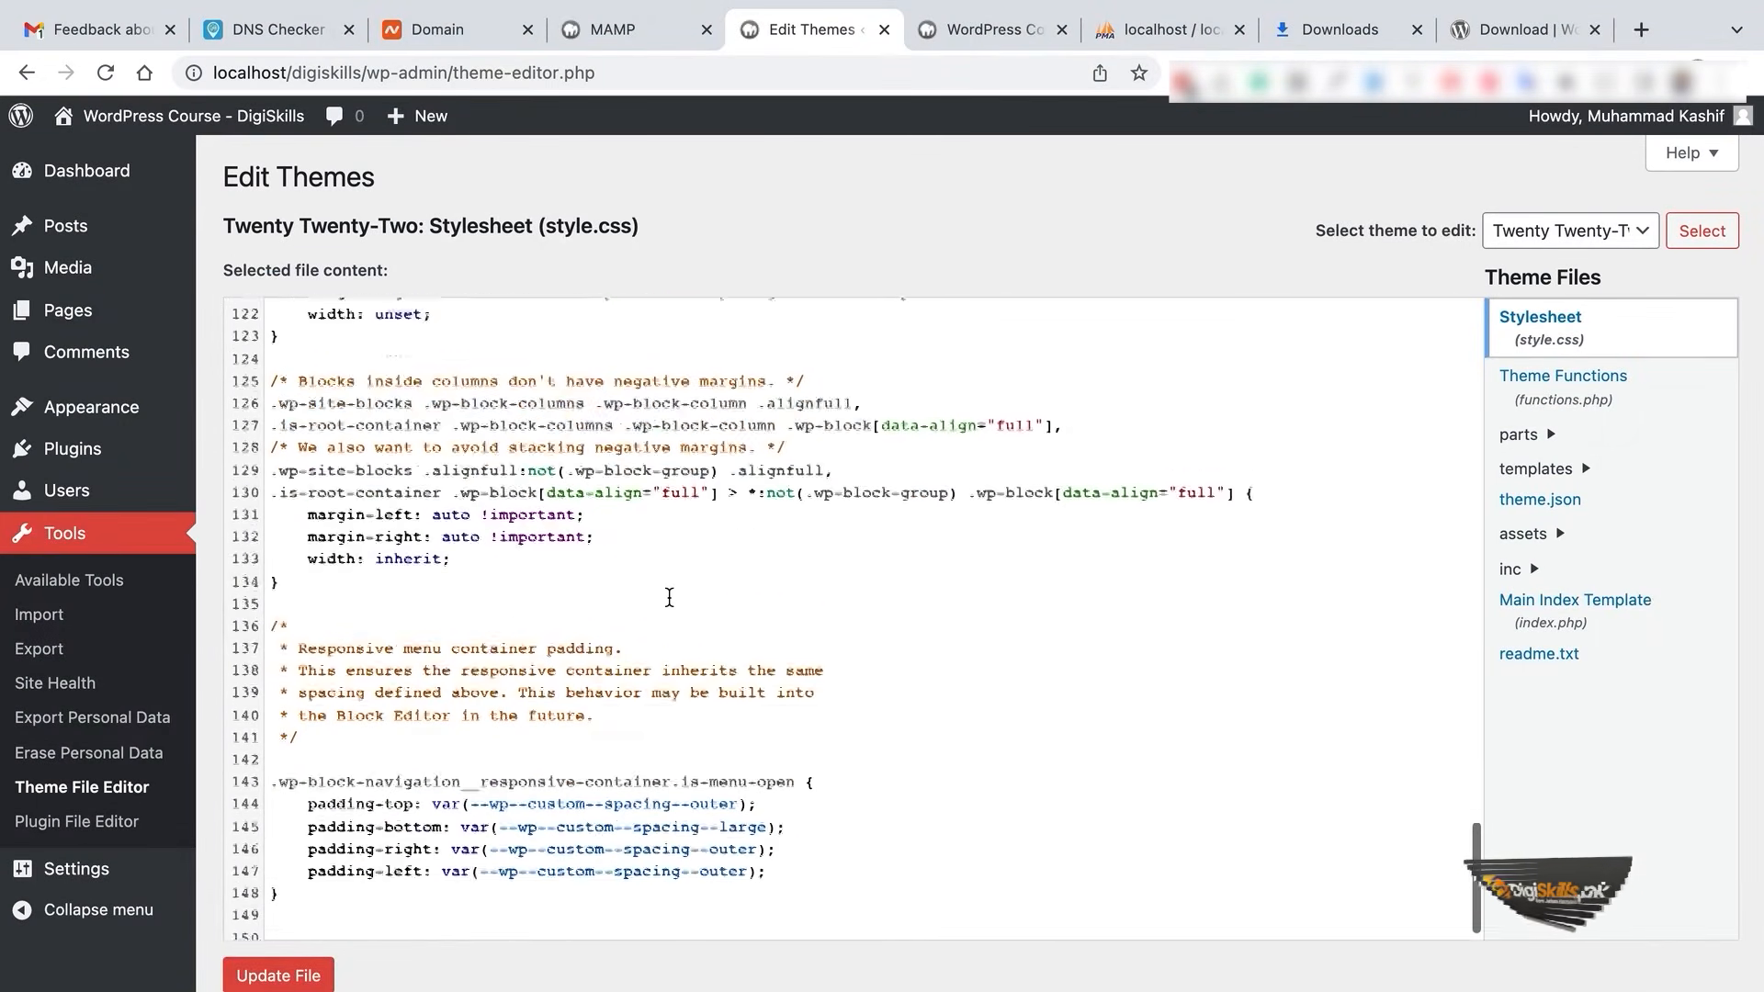
# - Open the Plugin File Editor and highlight its no-plugins-available notice
pyautogui.click(121, 820)
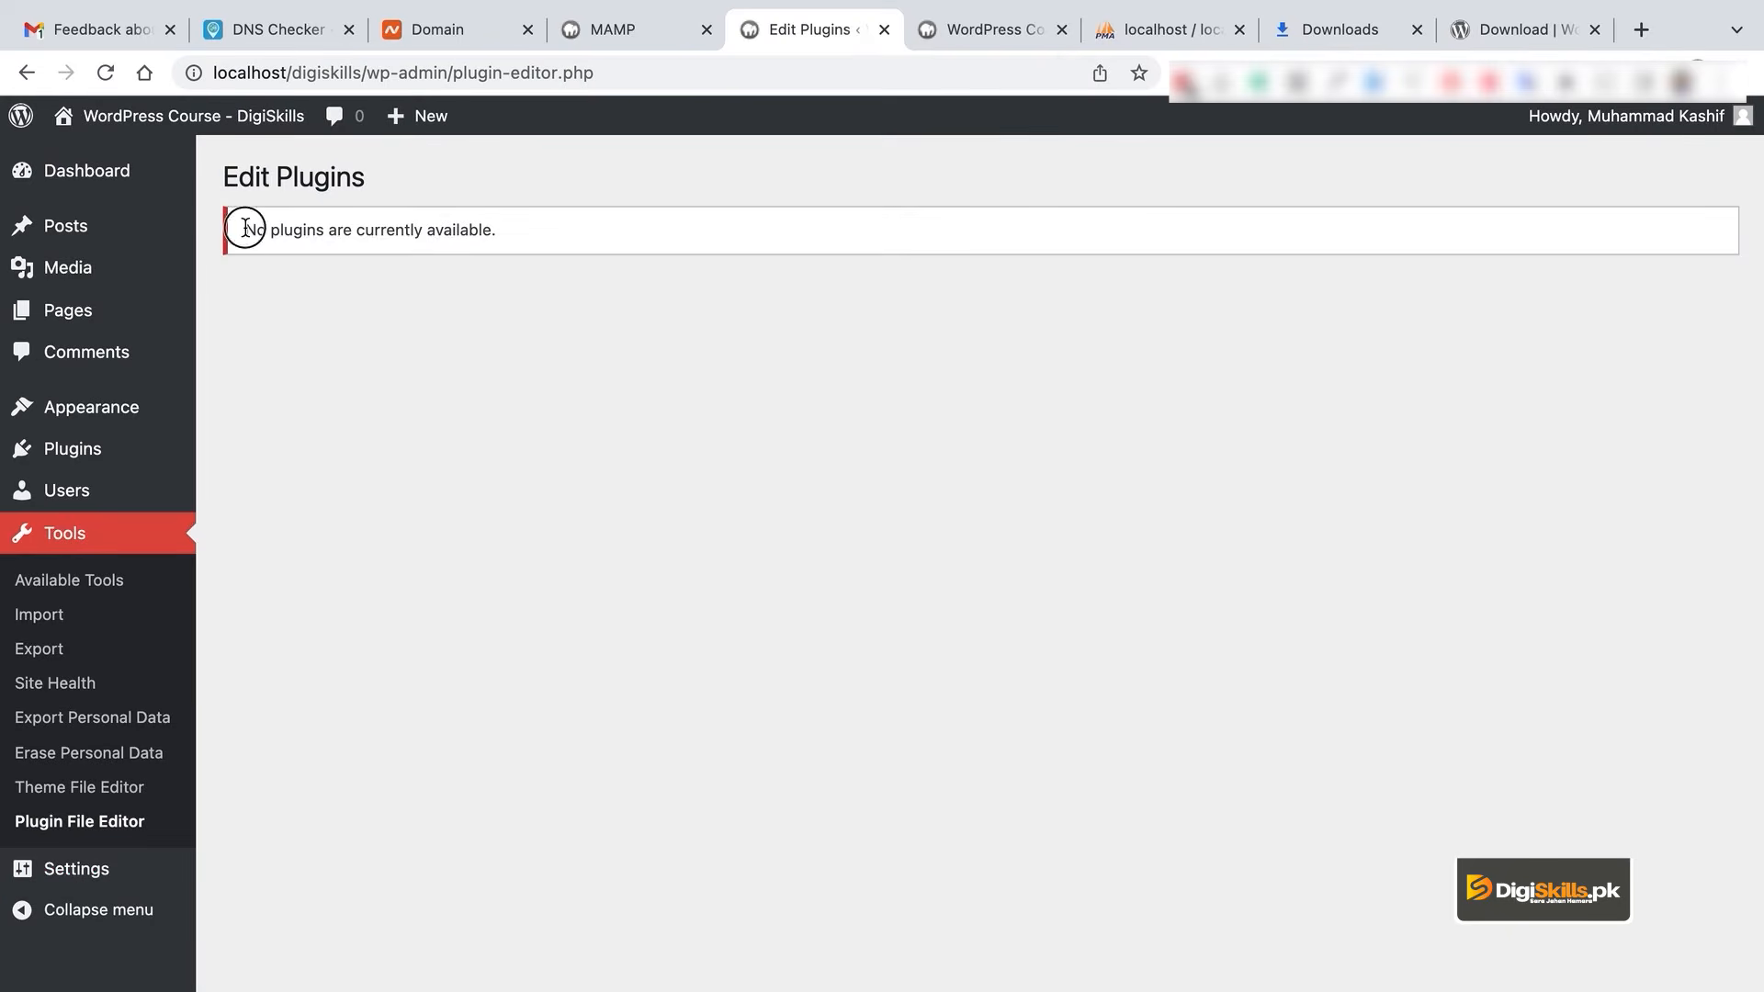
pyautogui.moveTo(245, 227); pyautogui.dragTo(488, 260)
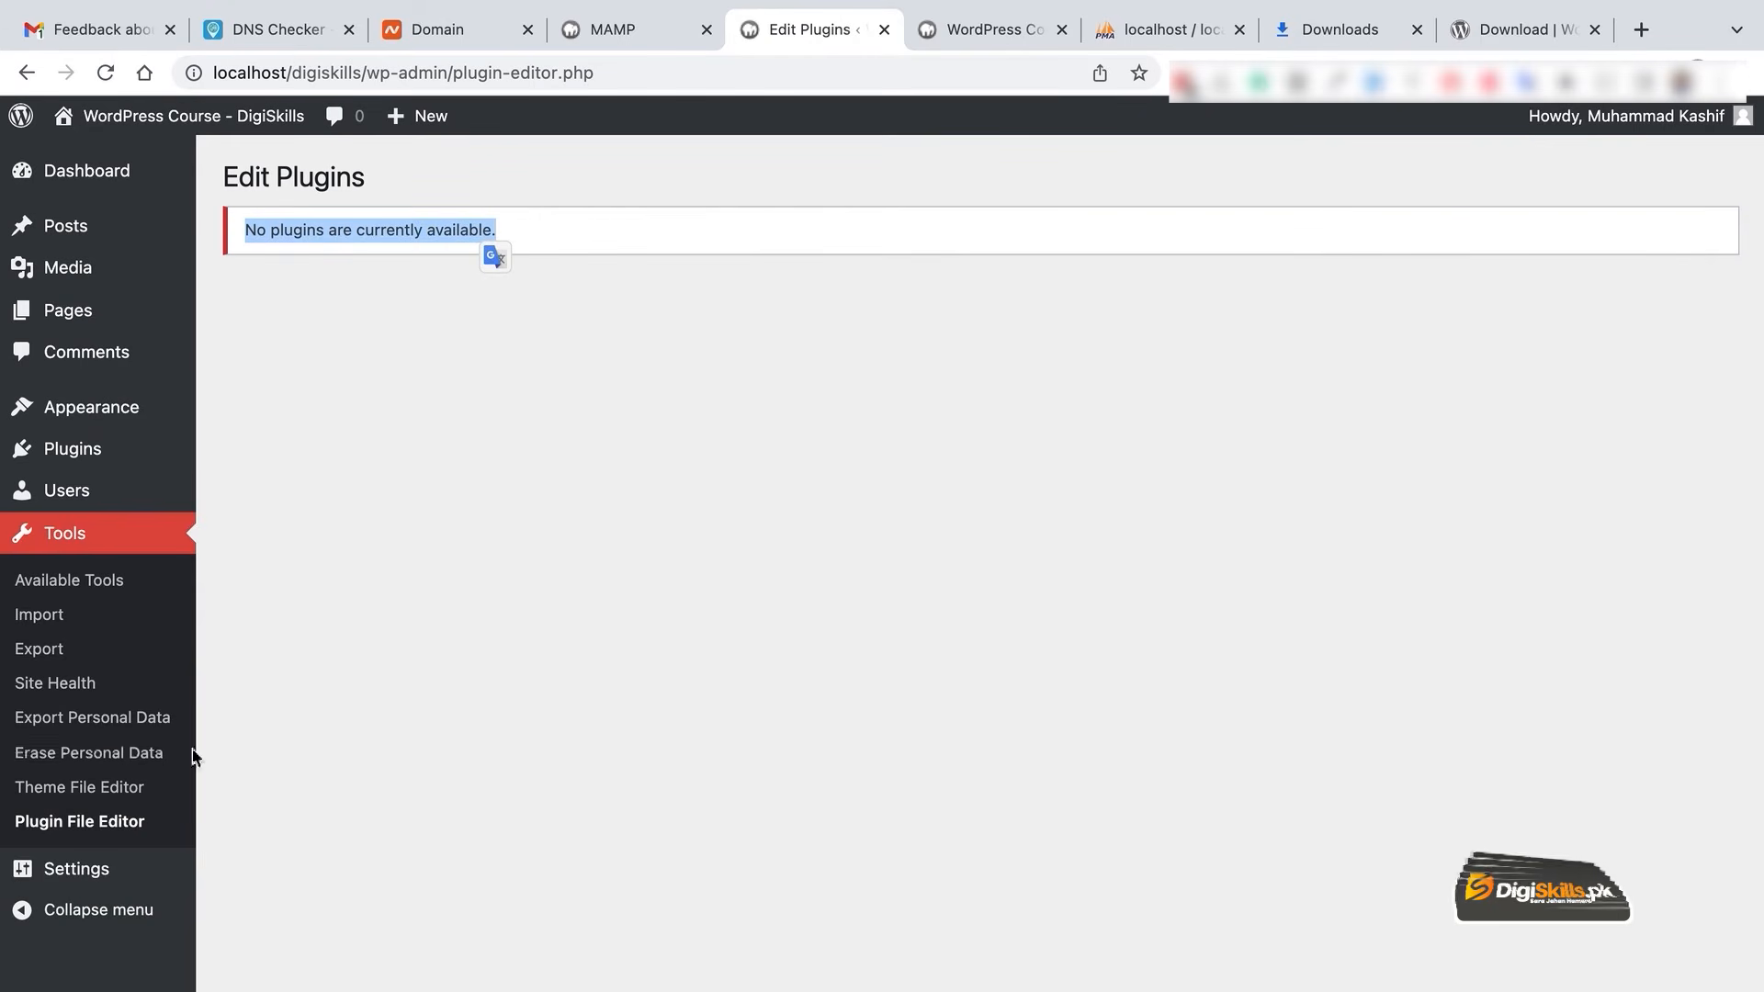
pyautogui.click(118, 865)
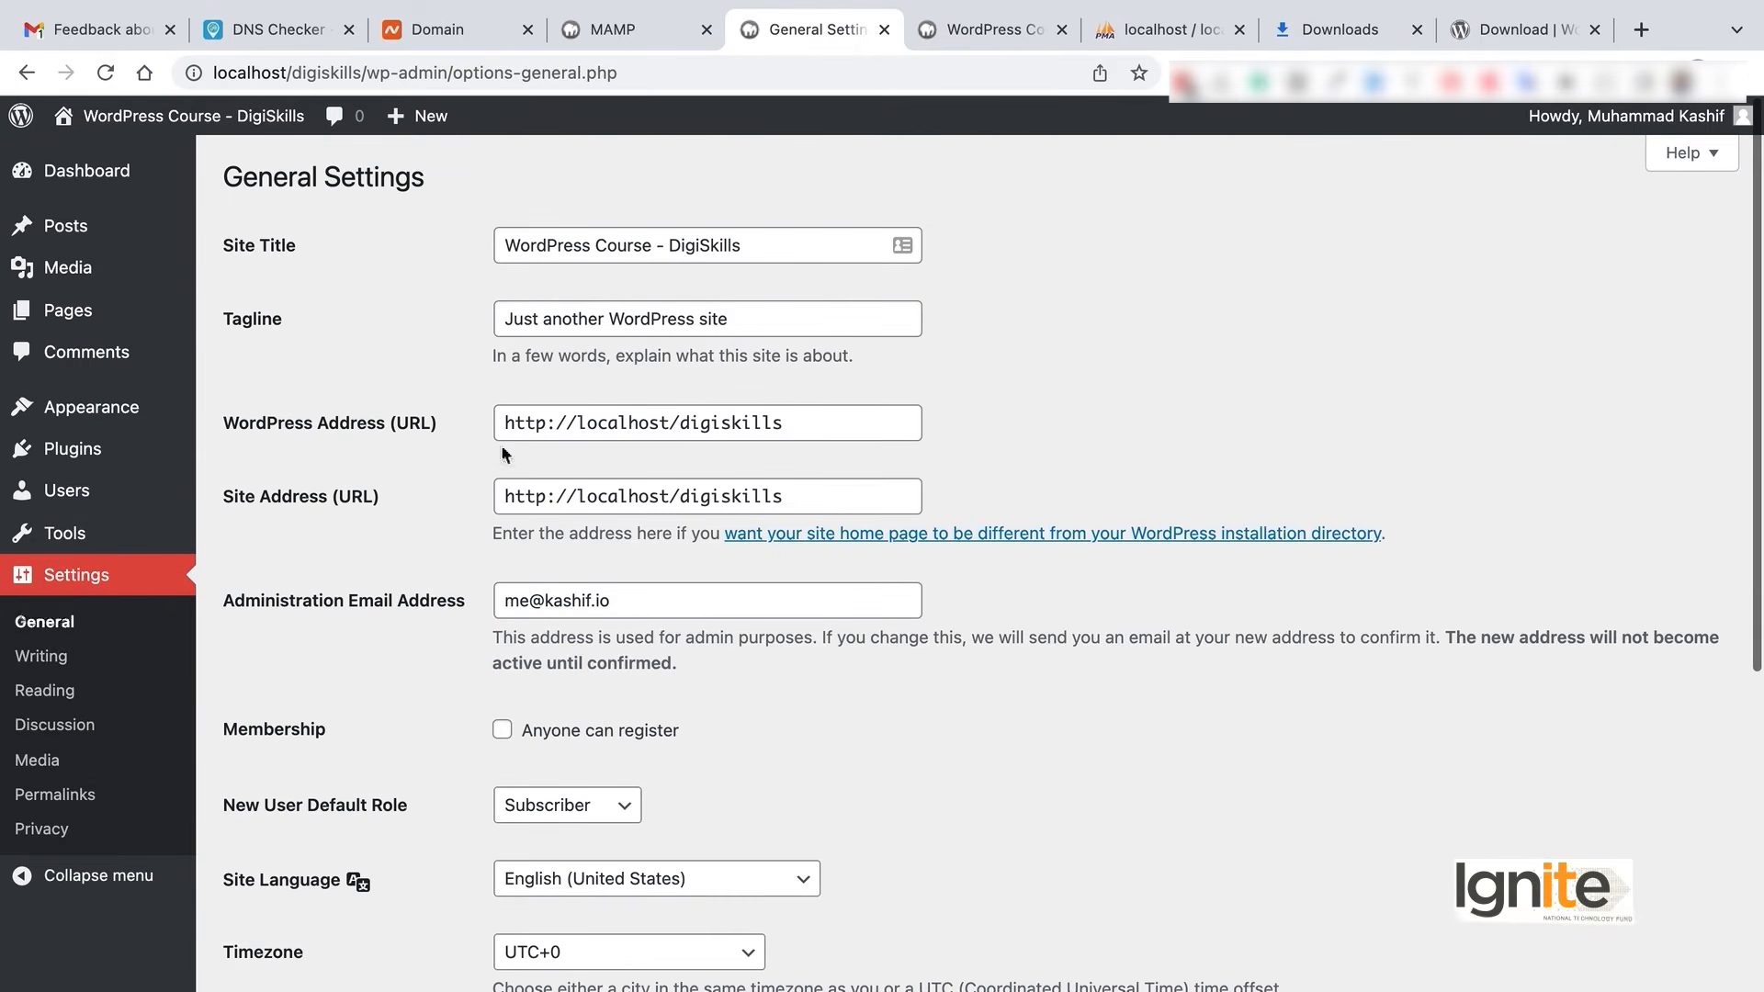
# - Review the site title, tagline, both site addresses, and keep Subscriber as the default new-user role
pyautogui.click(754, 244)
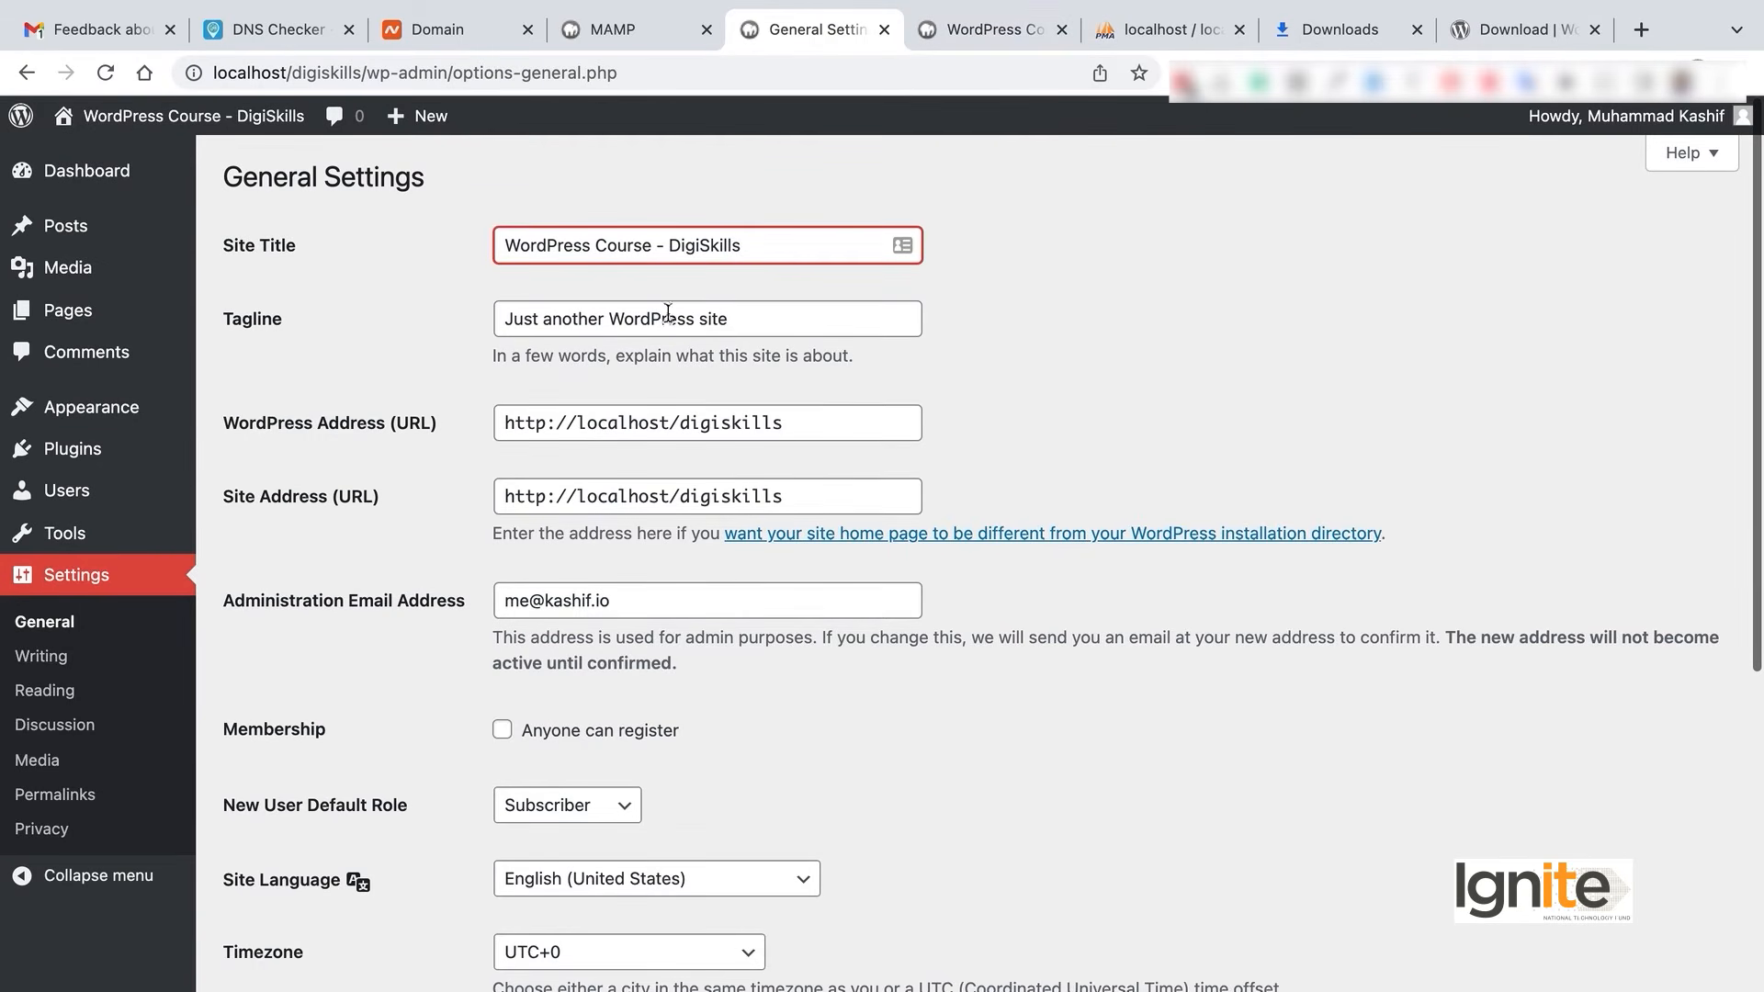
pyautogui.moveTo(746, 322); pyautogui.dragTo(480, 323)
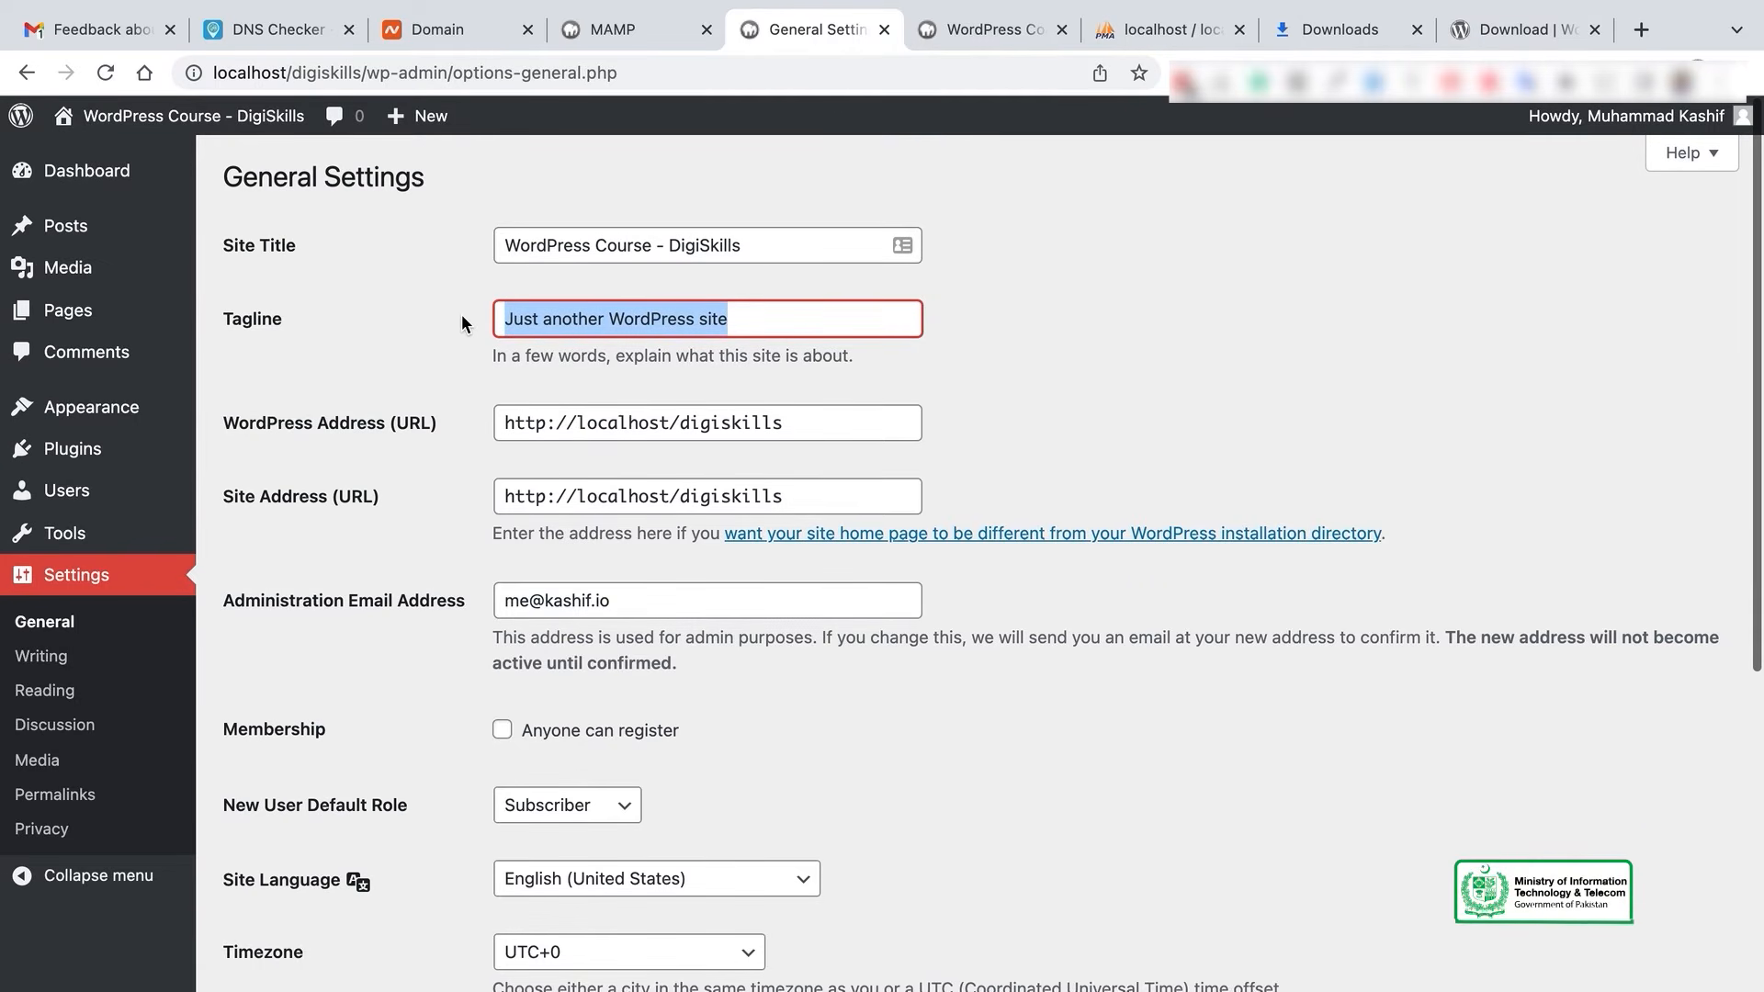
pyautogui.click(826, 410)
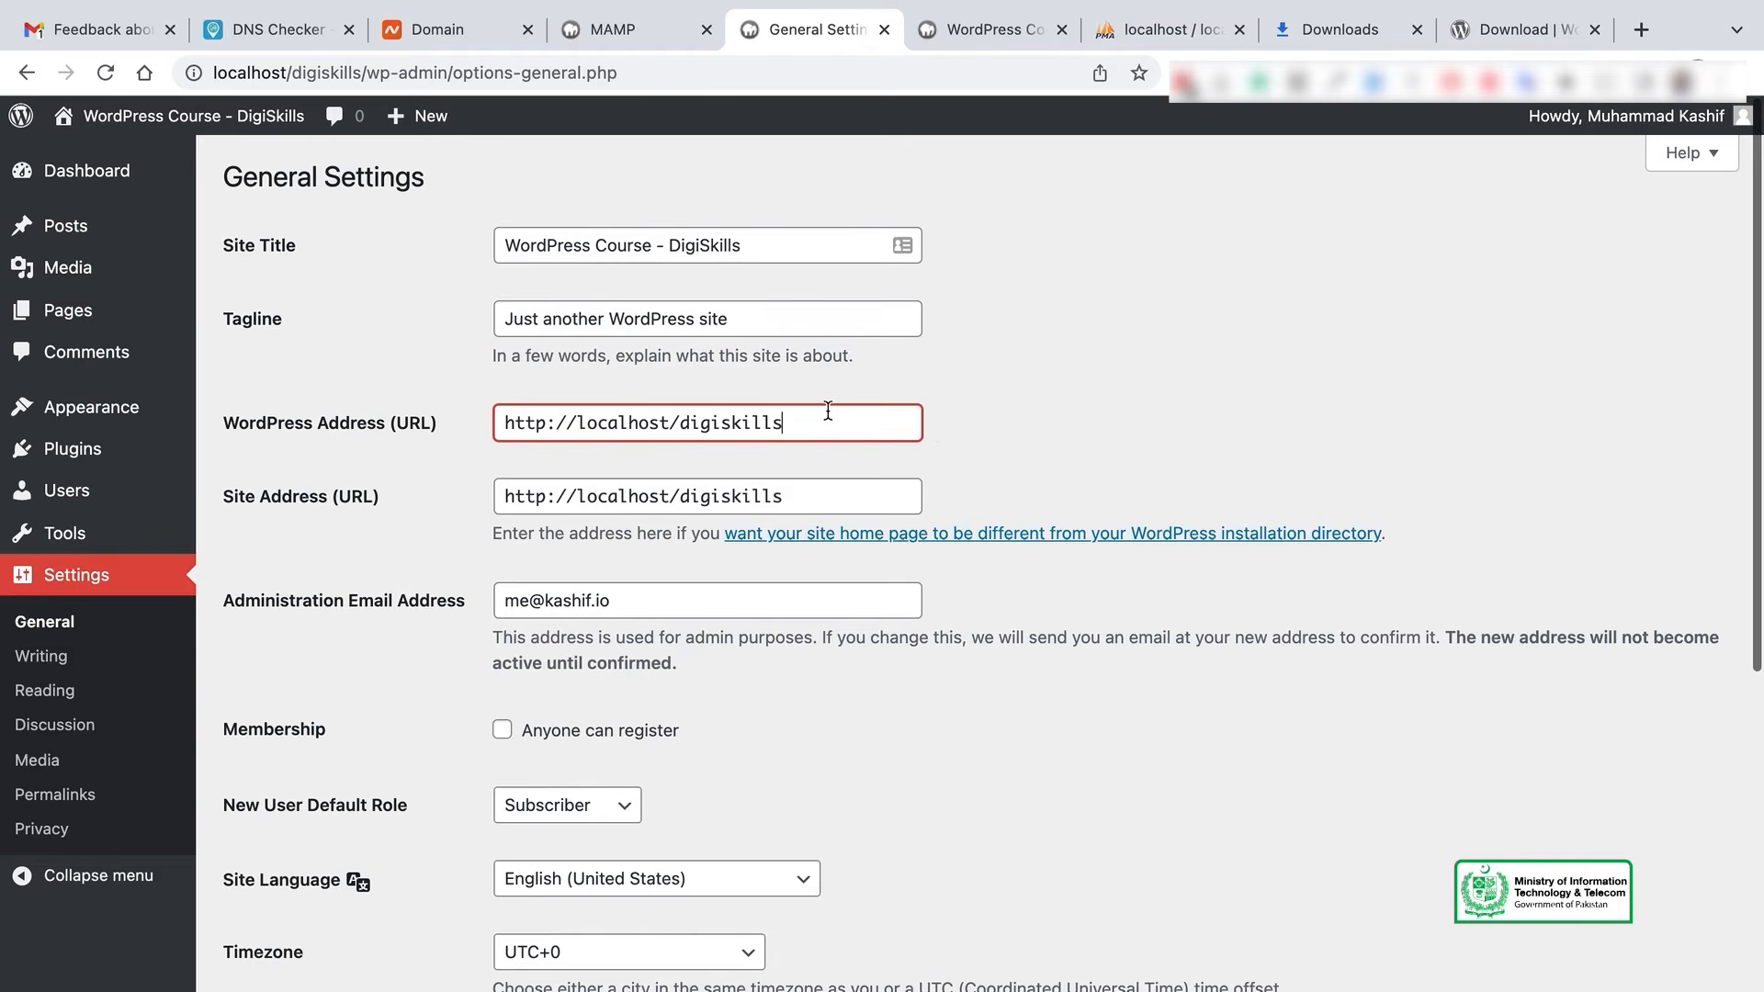
pyautogui.scroll(-2, 1148, 427)
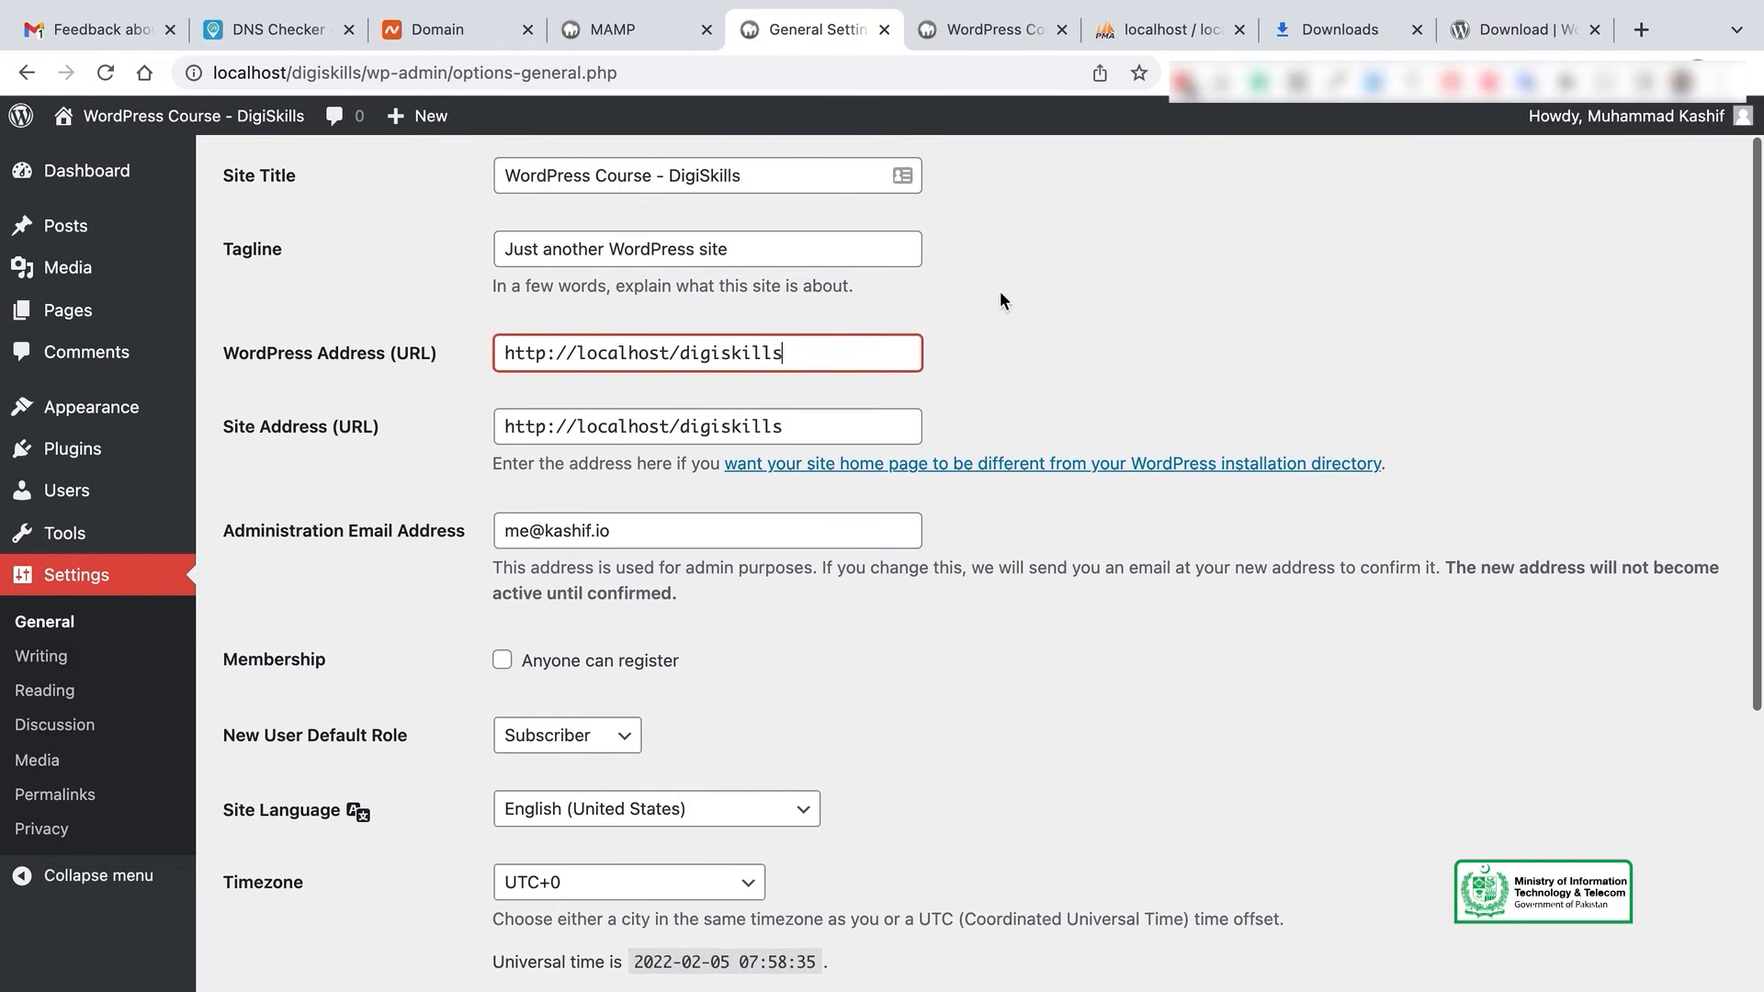
pyautogui.click(843, 421)
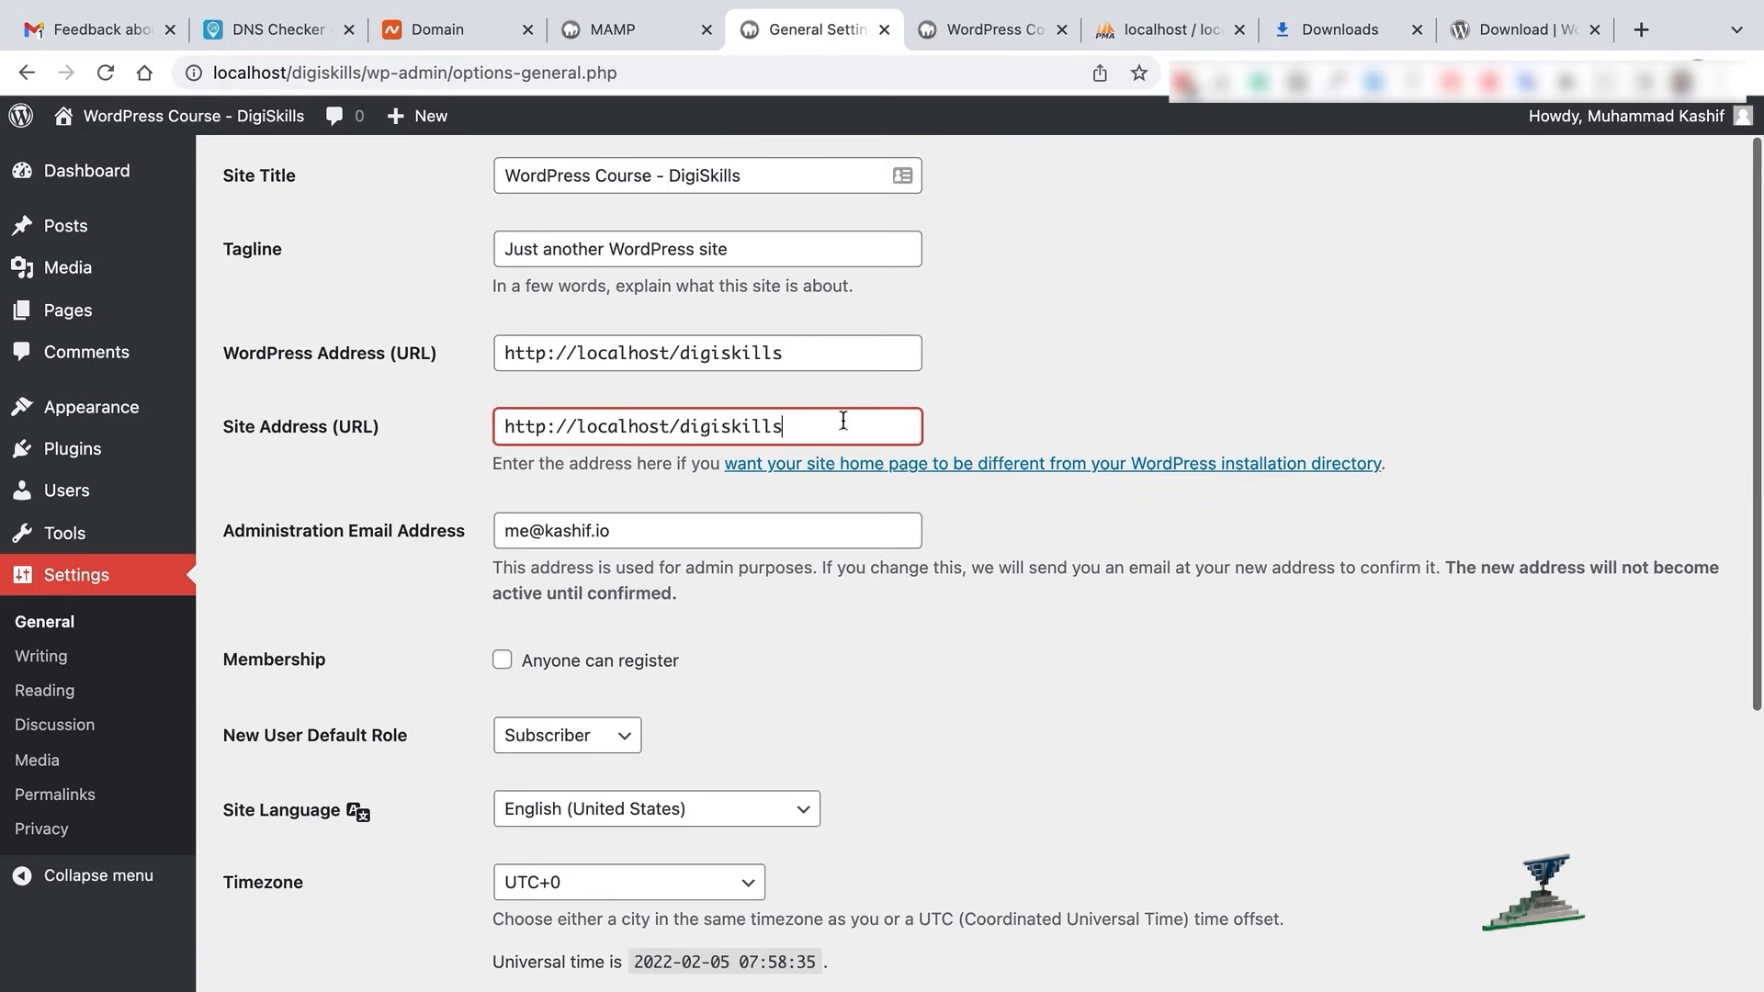
pyautogui.scroll(-2, 950, 597)
pyautogui.scroll(-2, 668, 582)
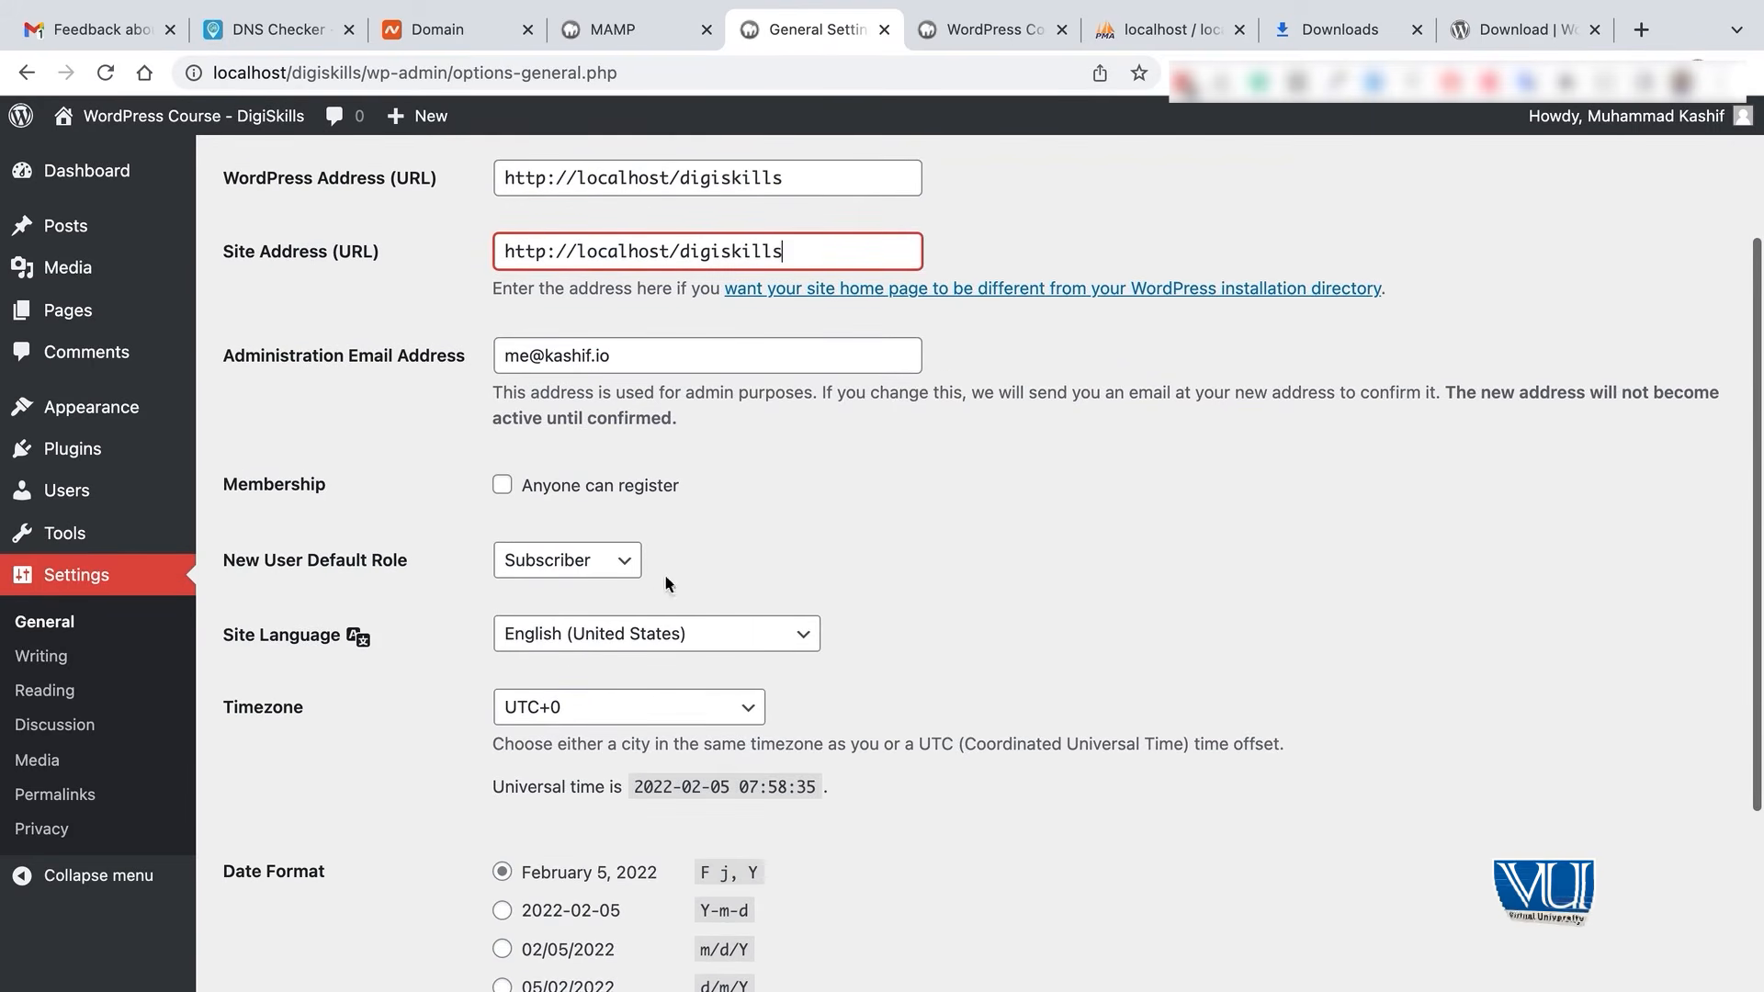
pyautogui.scroll(-2, 730, 559)
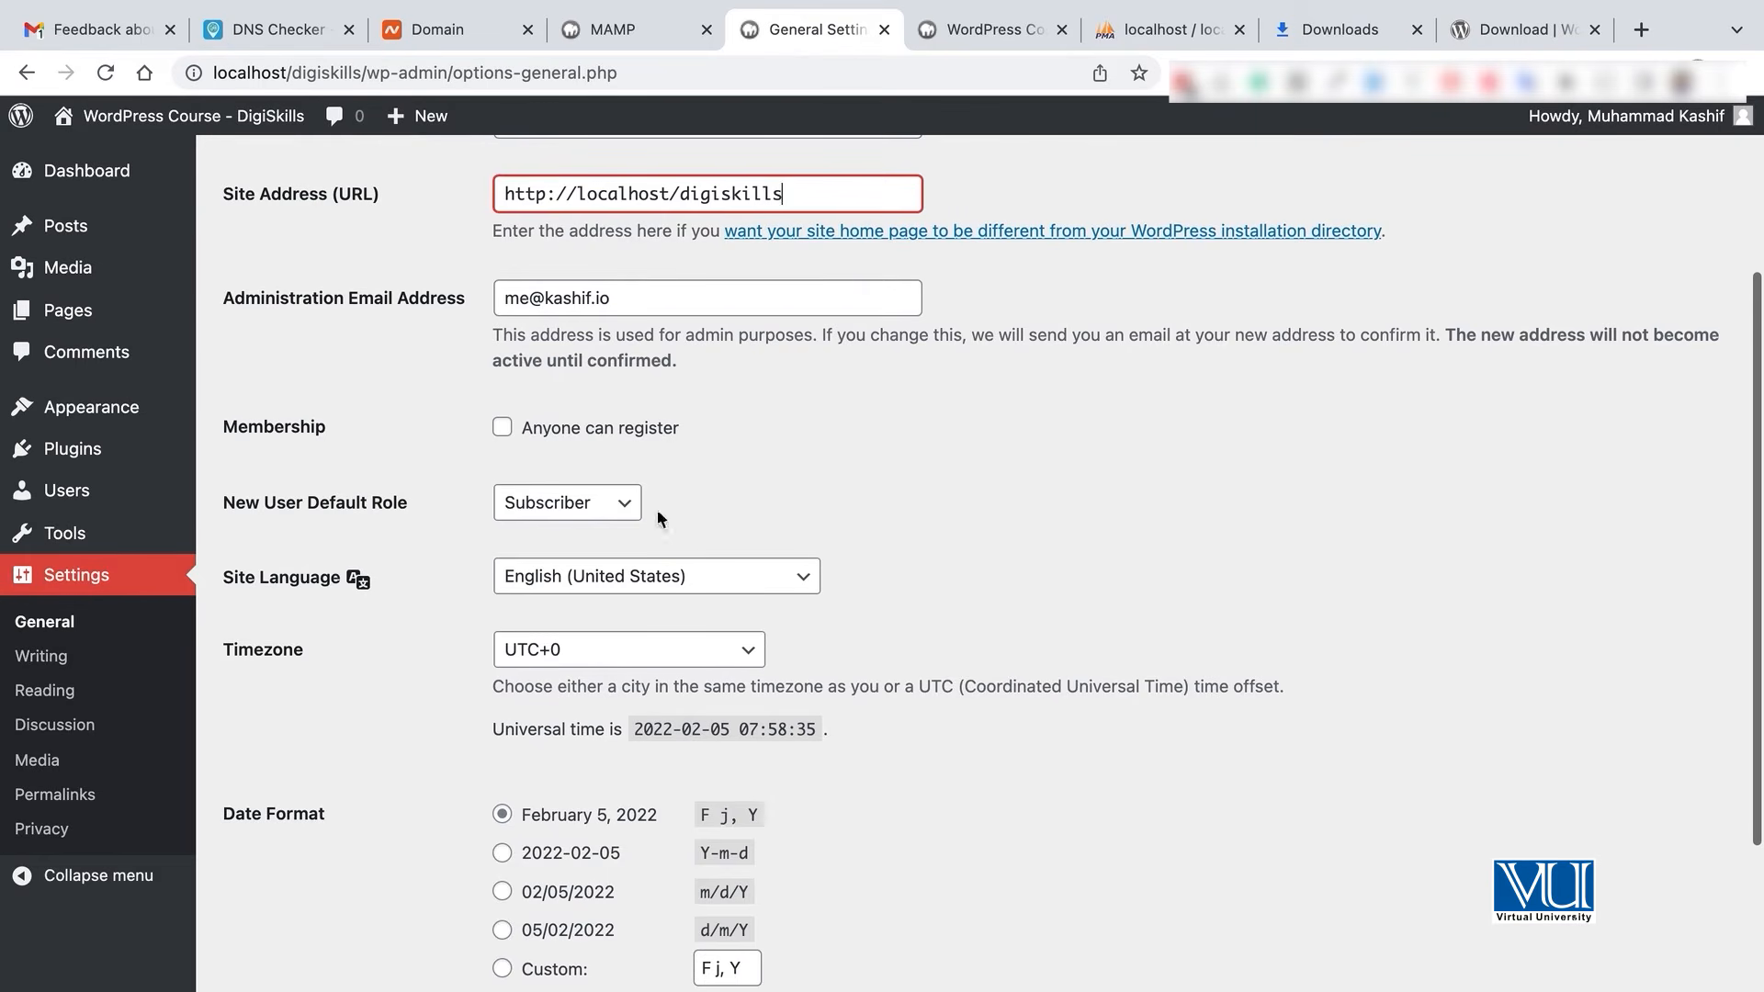
pyautogui.click(623, 513)
pyautogui.click(835, 477)
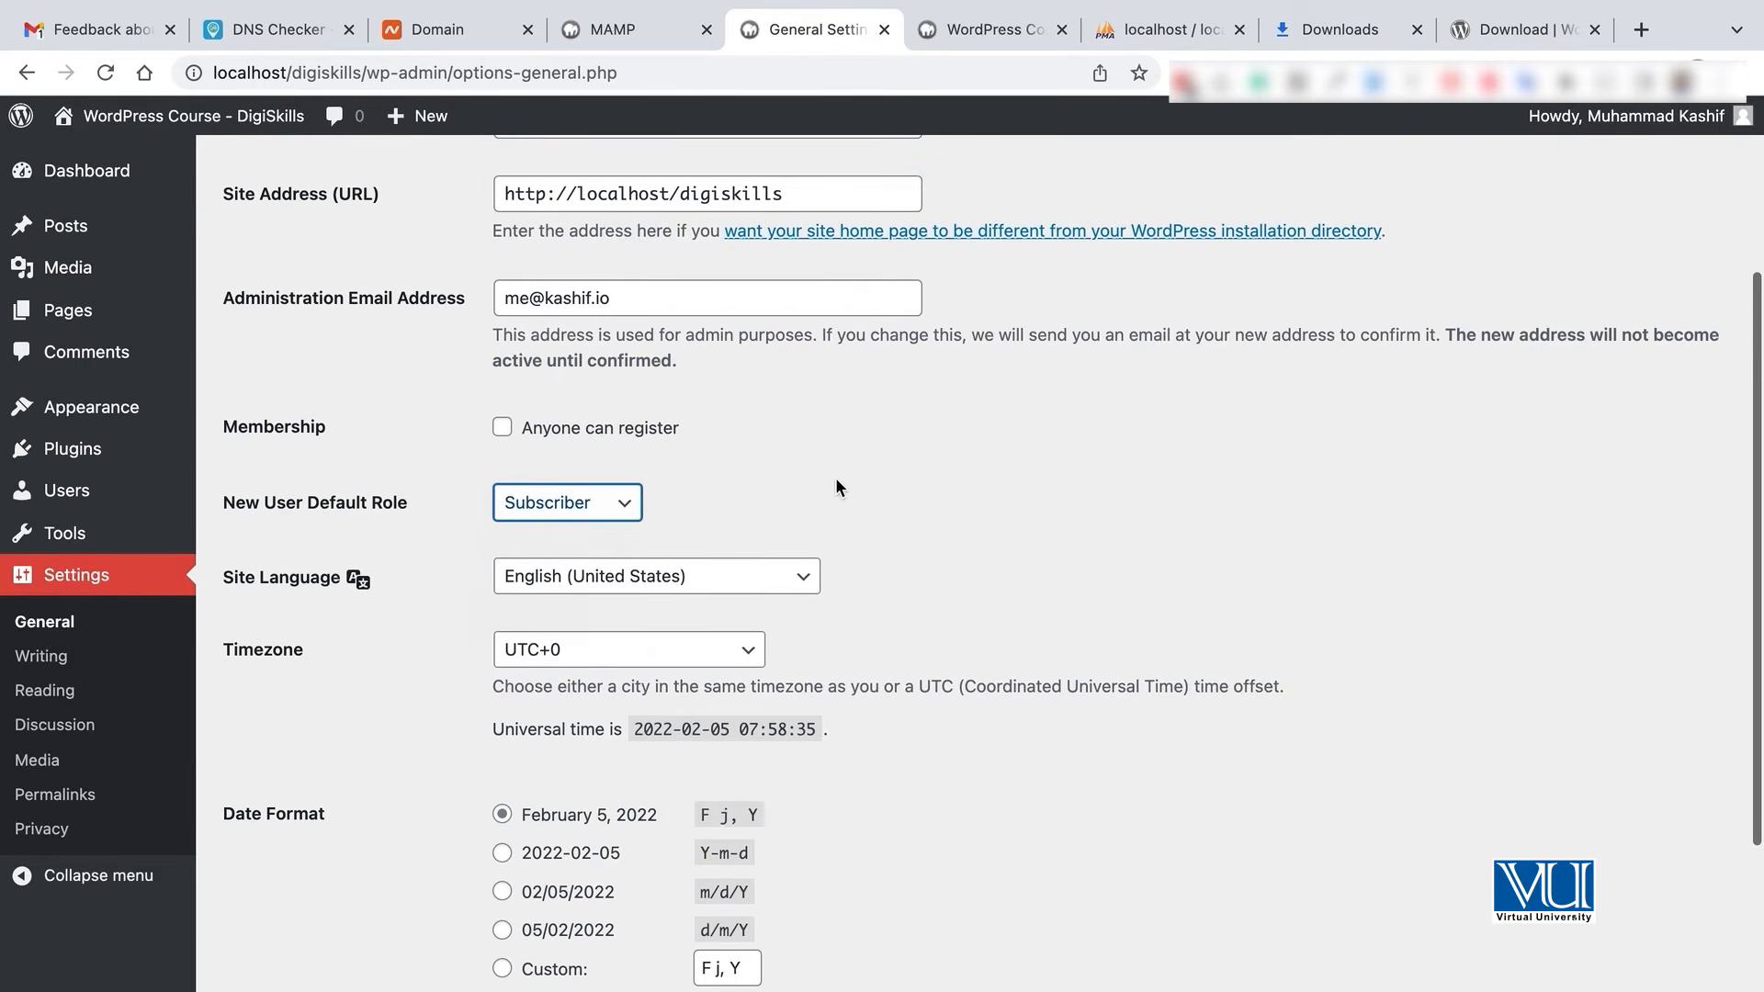
pyautogui.scroll(-3, 835, 476)
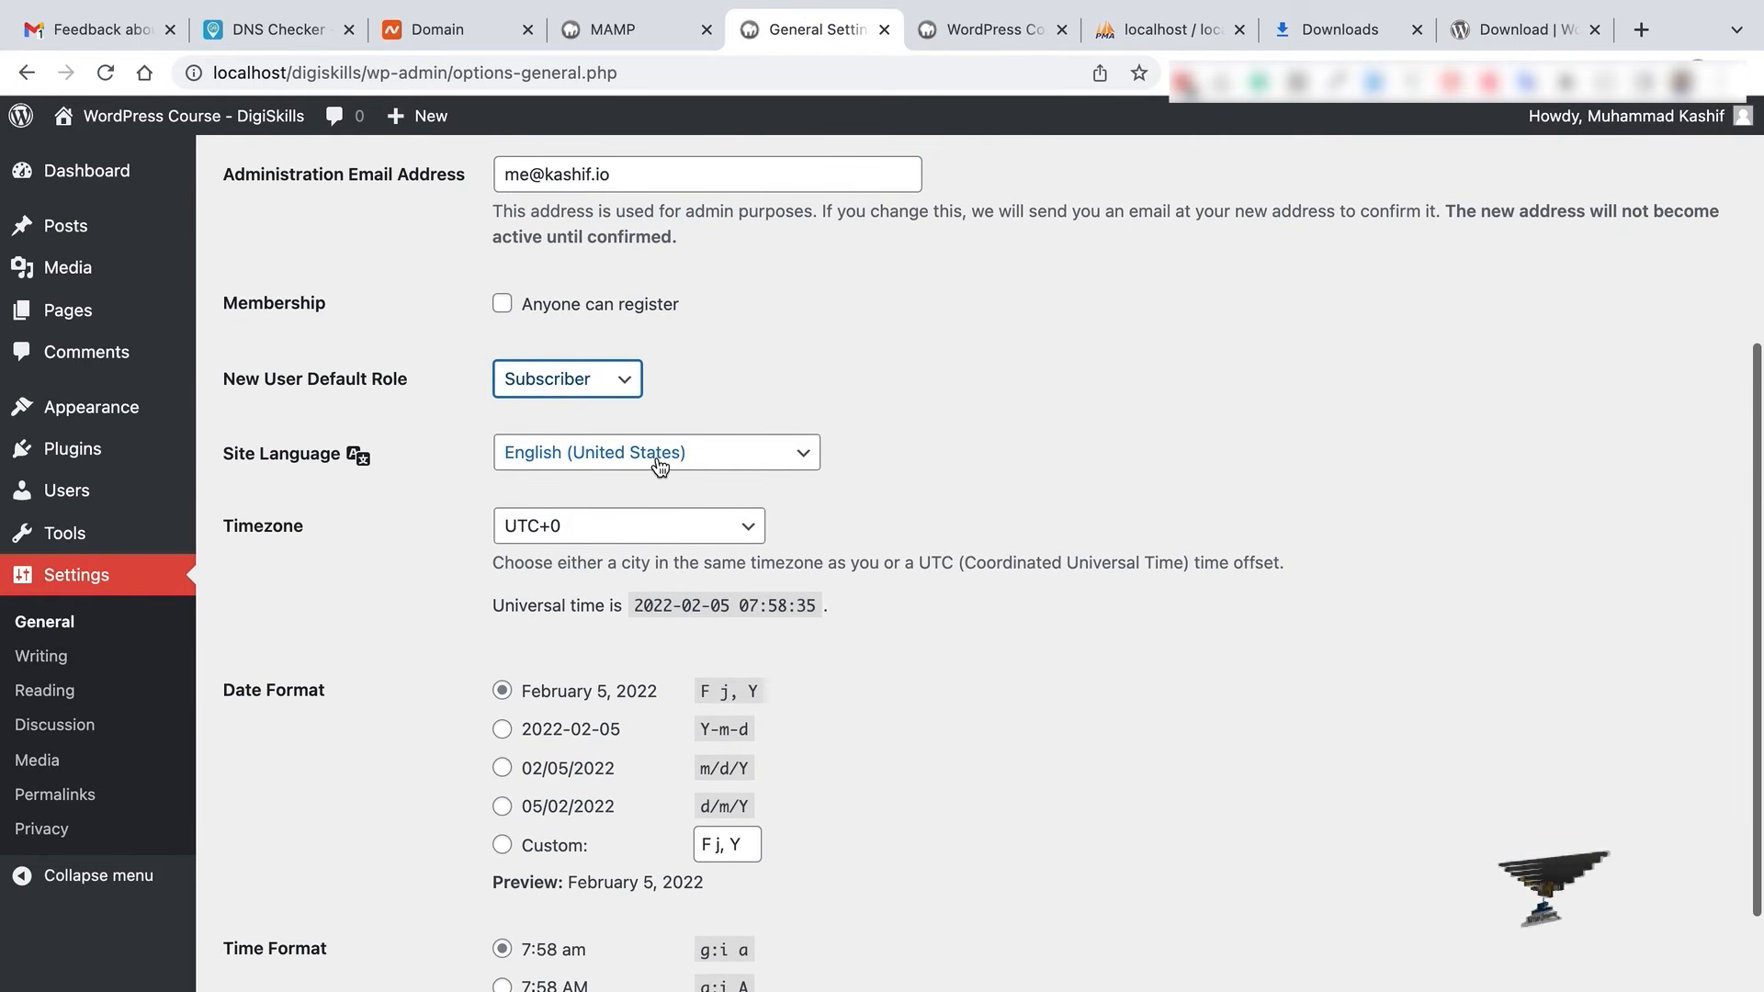
# - Set the timezone to UTC+5 and save the general settings
pyautogui.click(638, 531)
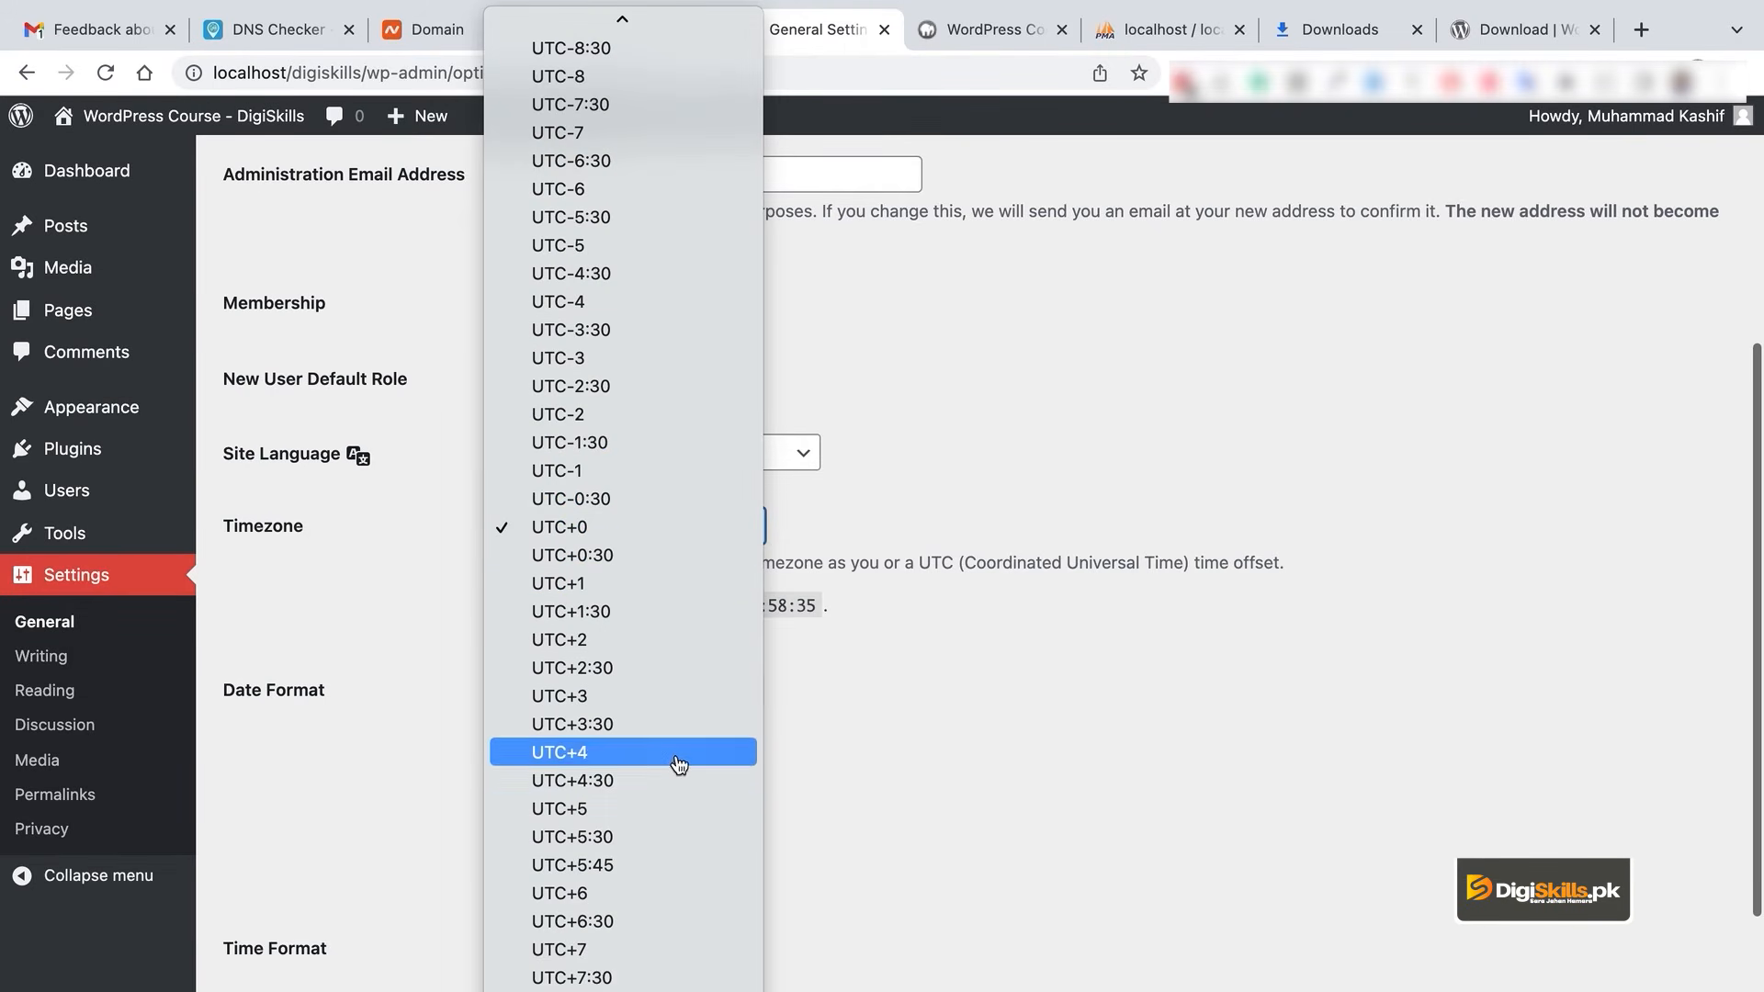
pyautogui.click(691, 810)
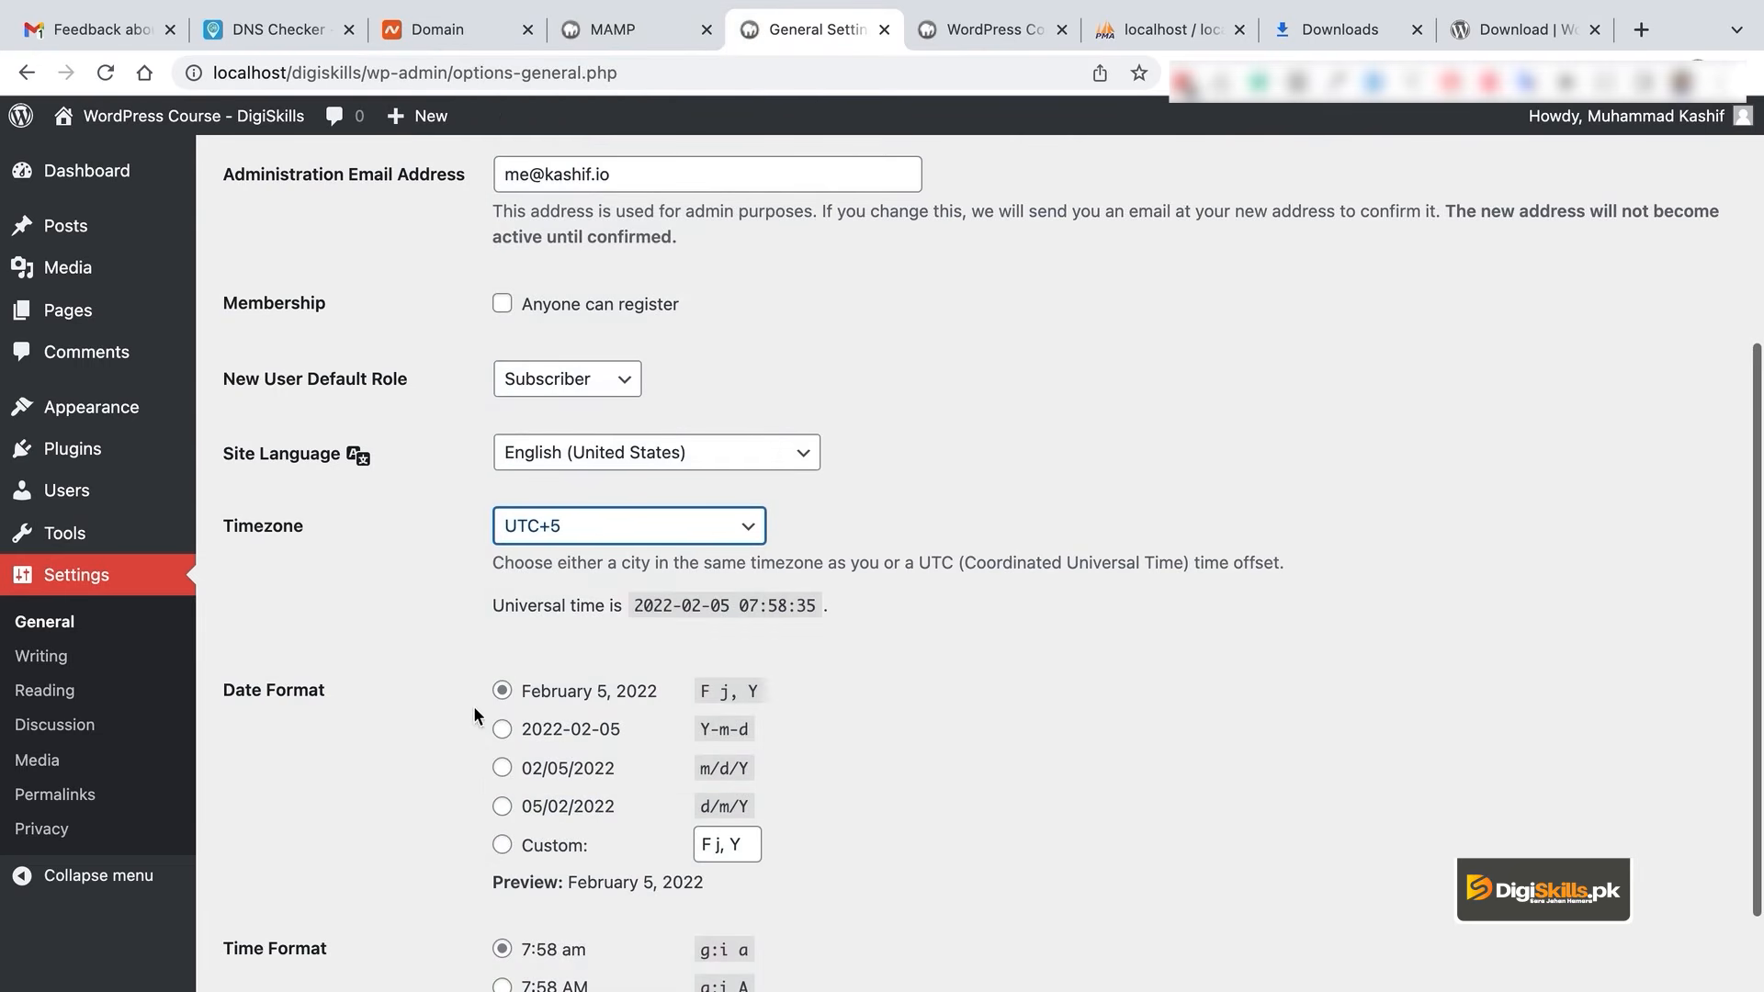
pyautogui.scroll(-3, 985, 691)
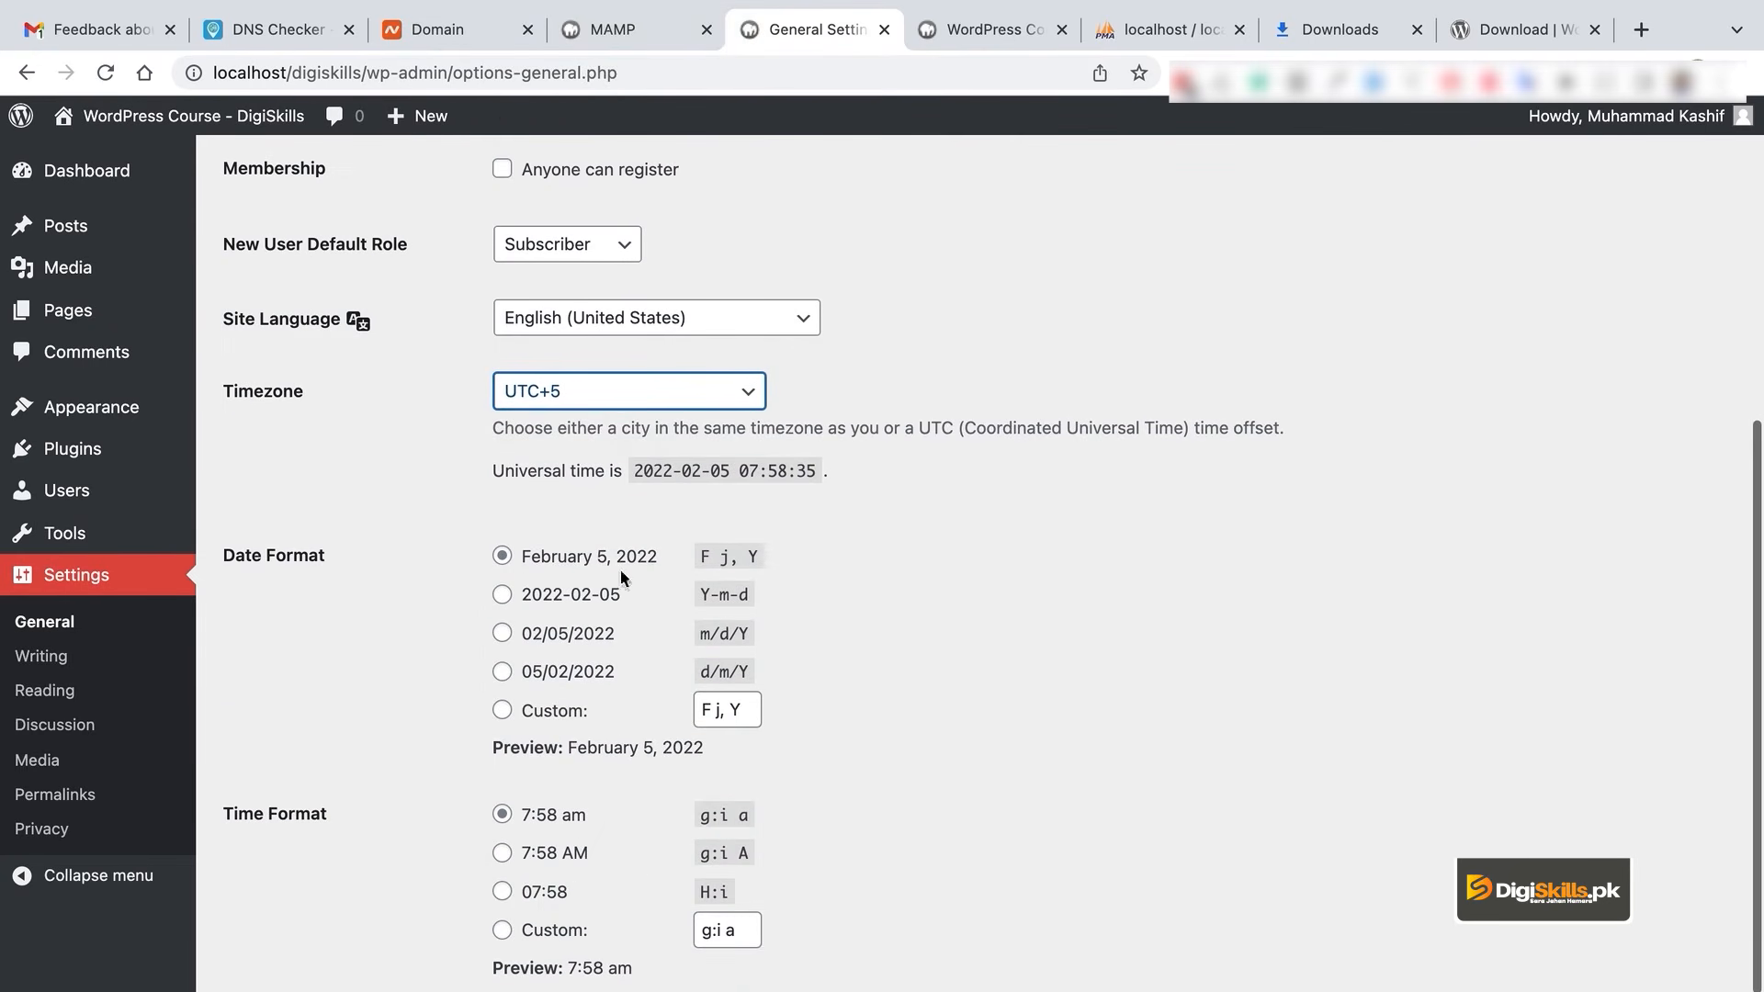
pyautogui.scroll(-4, 668, 749)
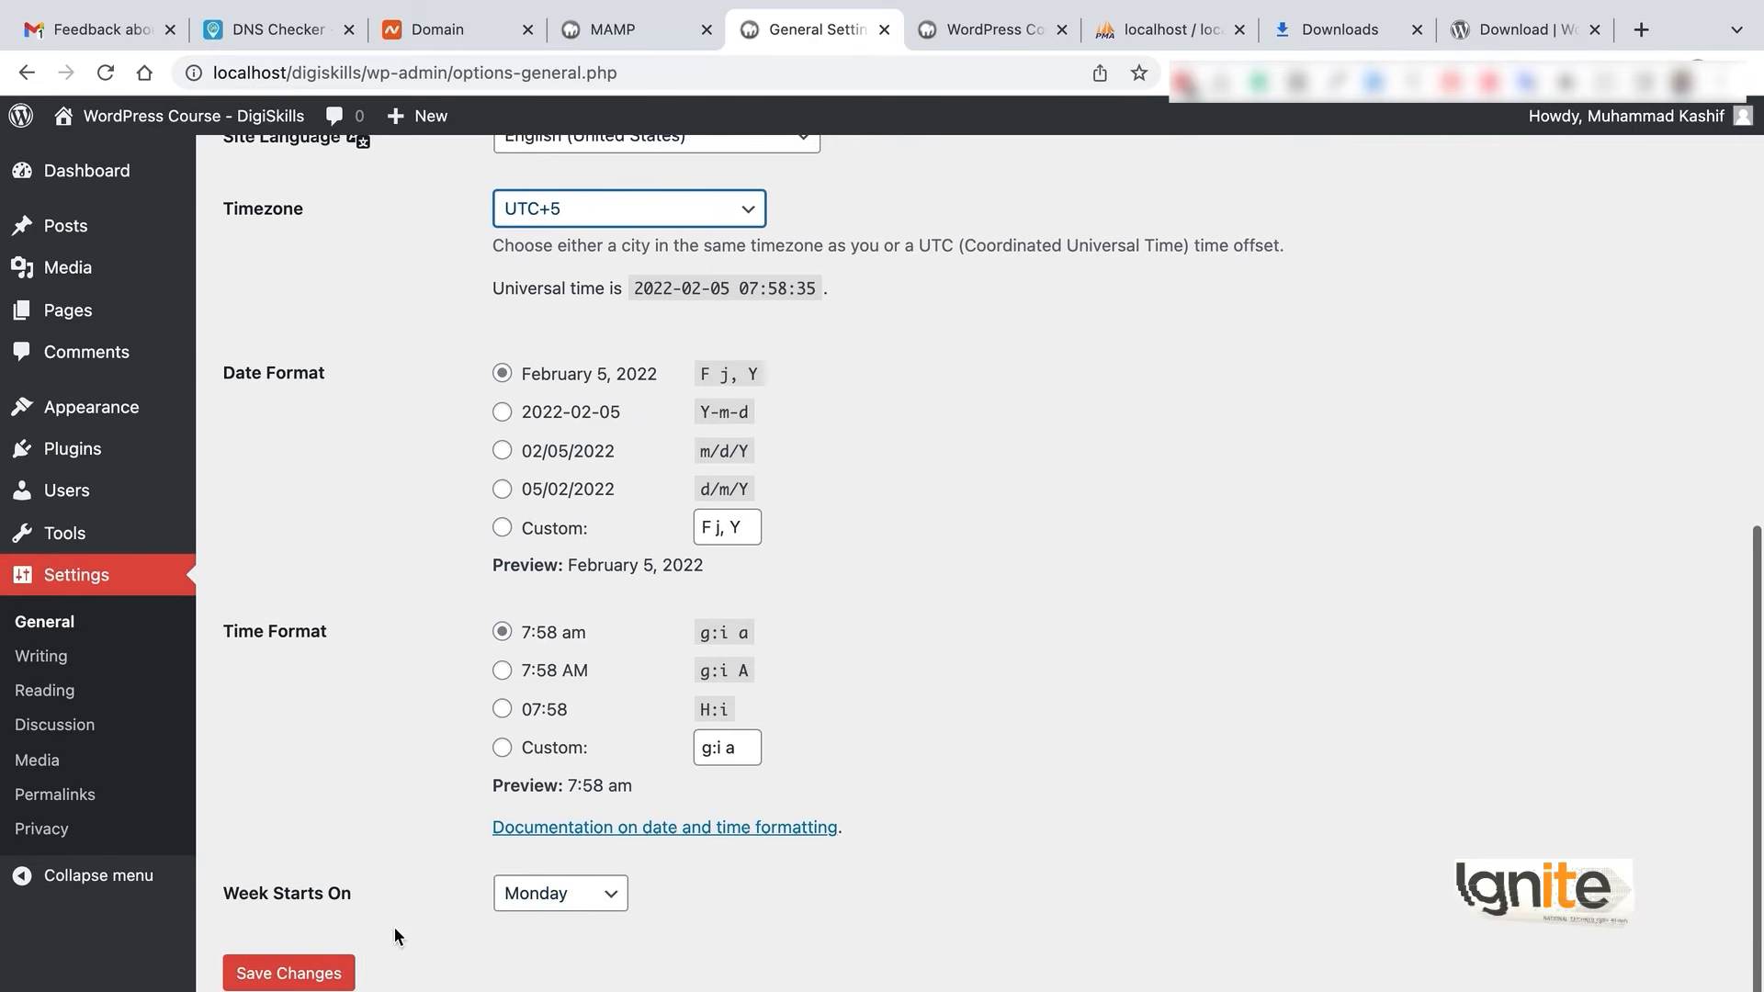
pyautogui.click(317, 970)
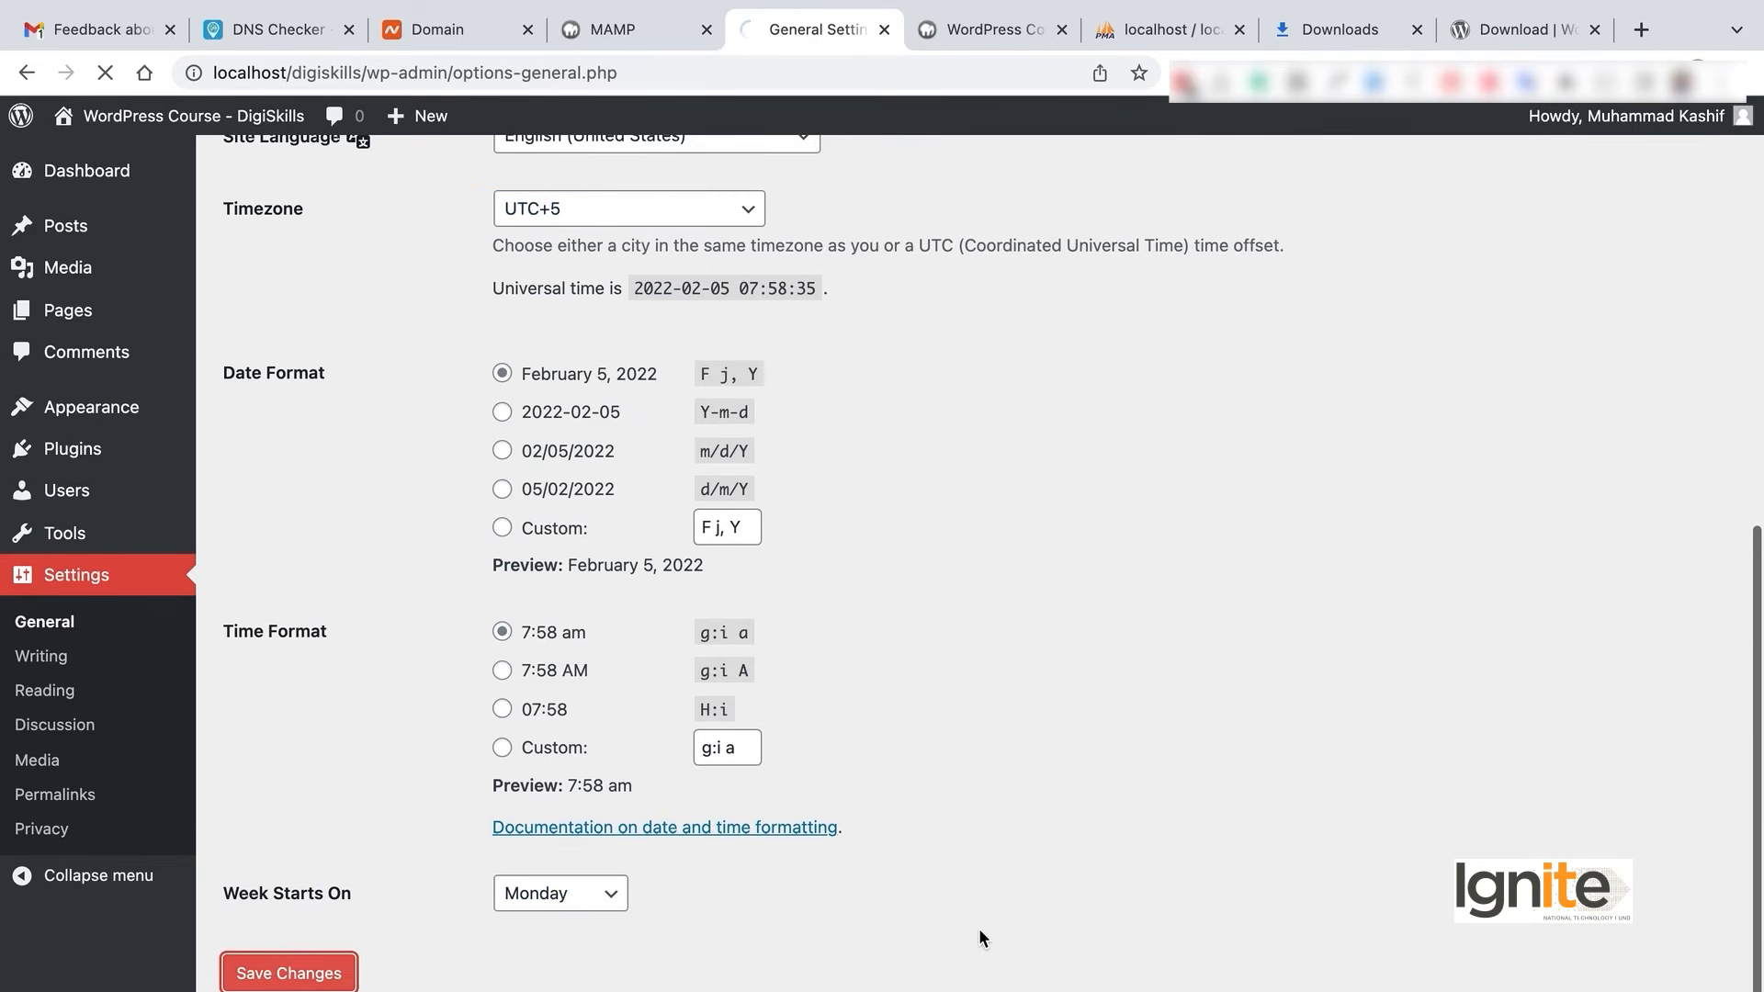
pyautogui.scroll(-9, 1176, 815)
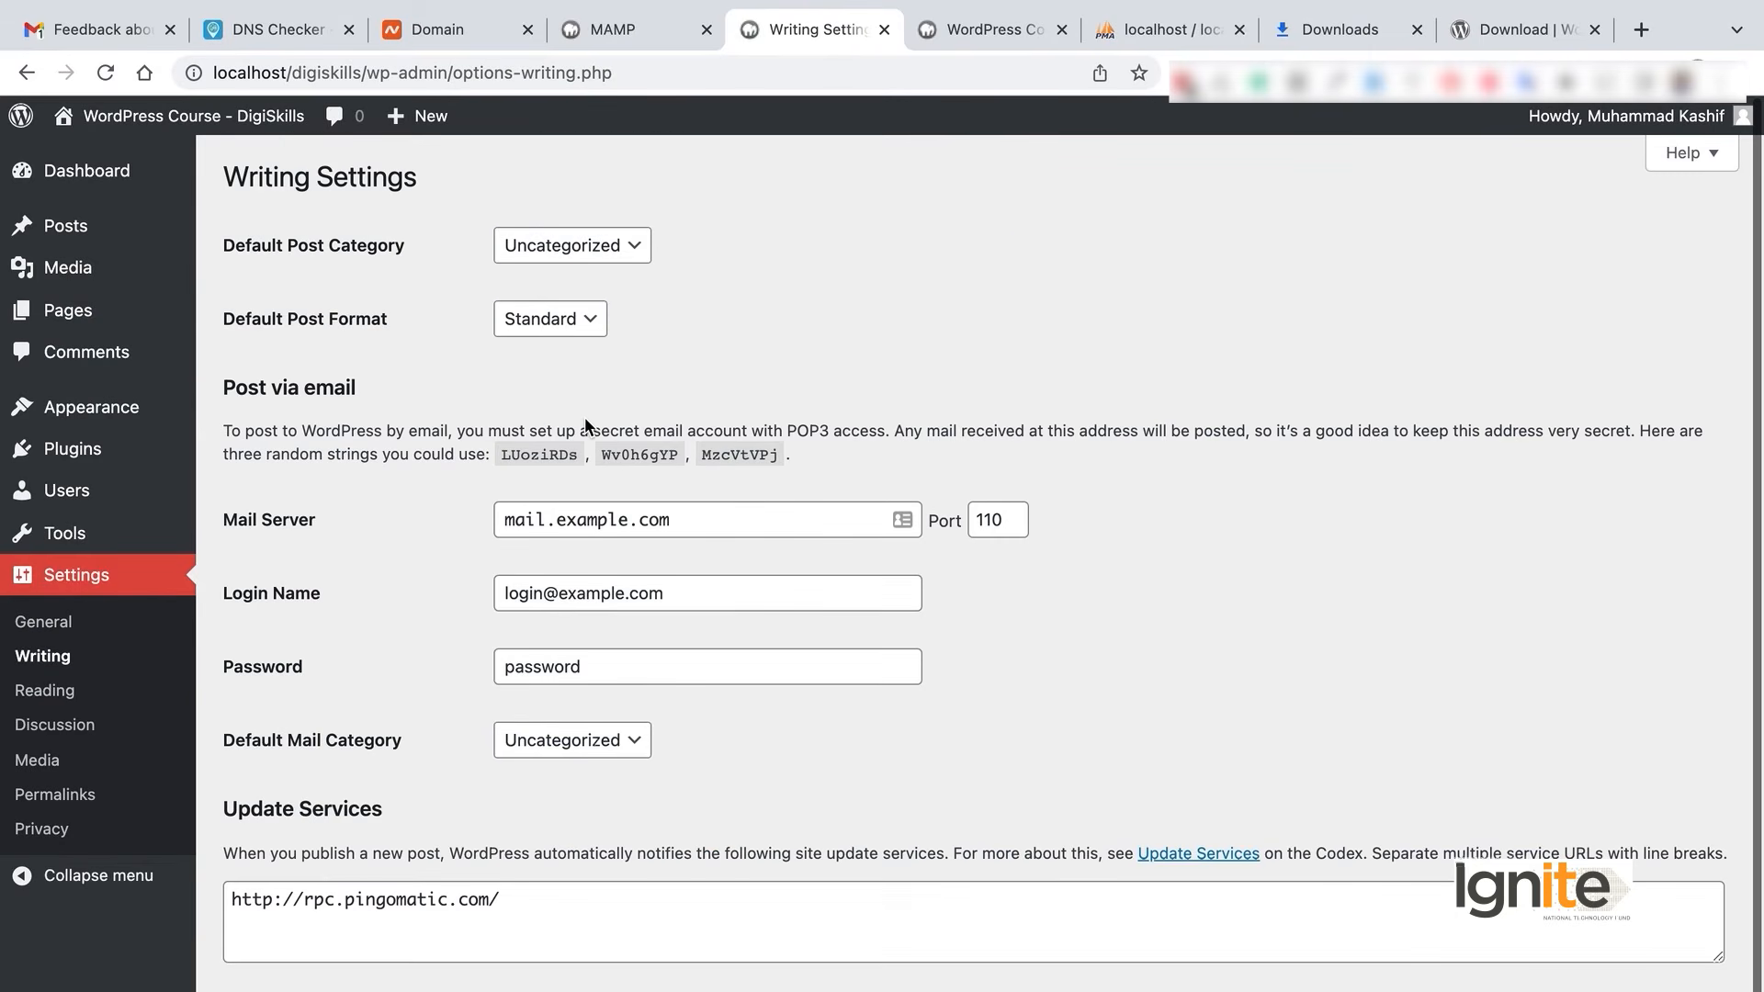
# - Check the Default Post Format, keeping Standard, and look at the Mail Server field
pyautogui.scroll(-2, 584, 417)
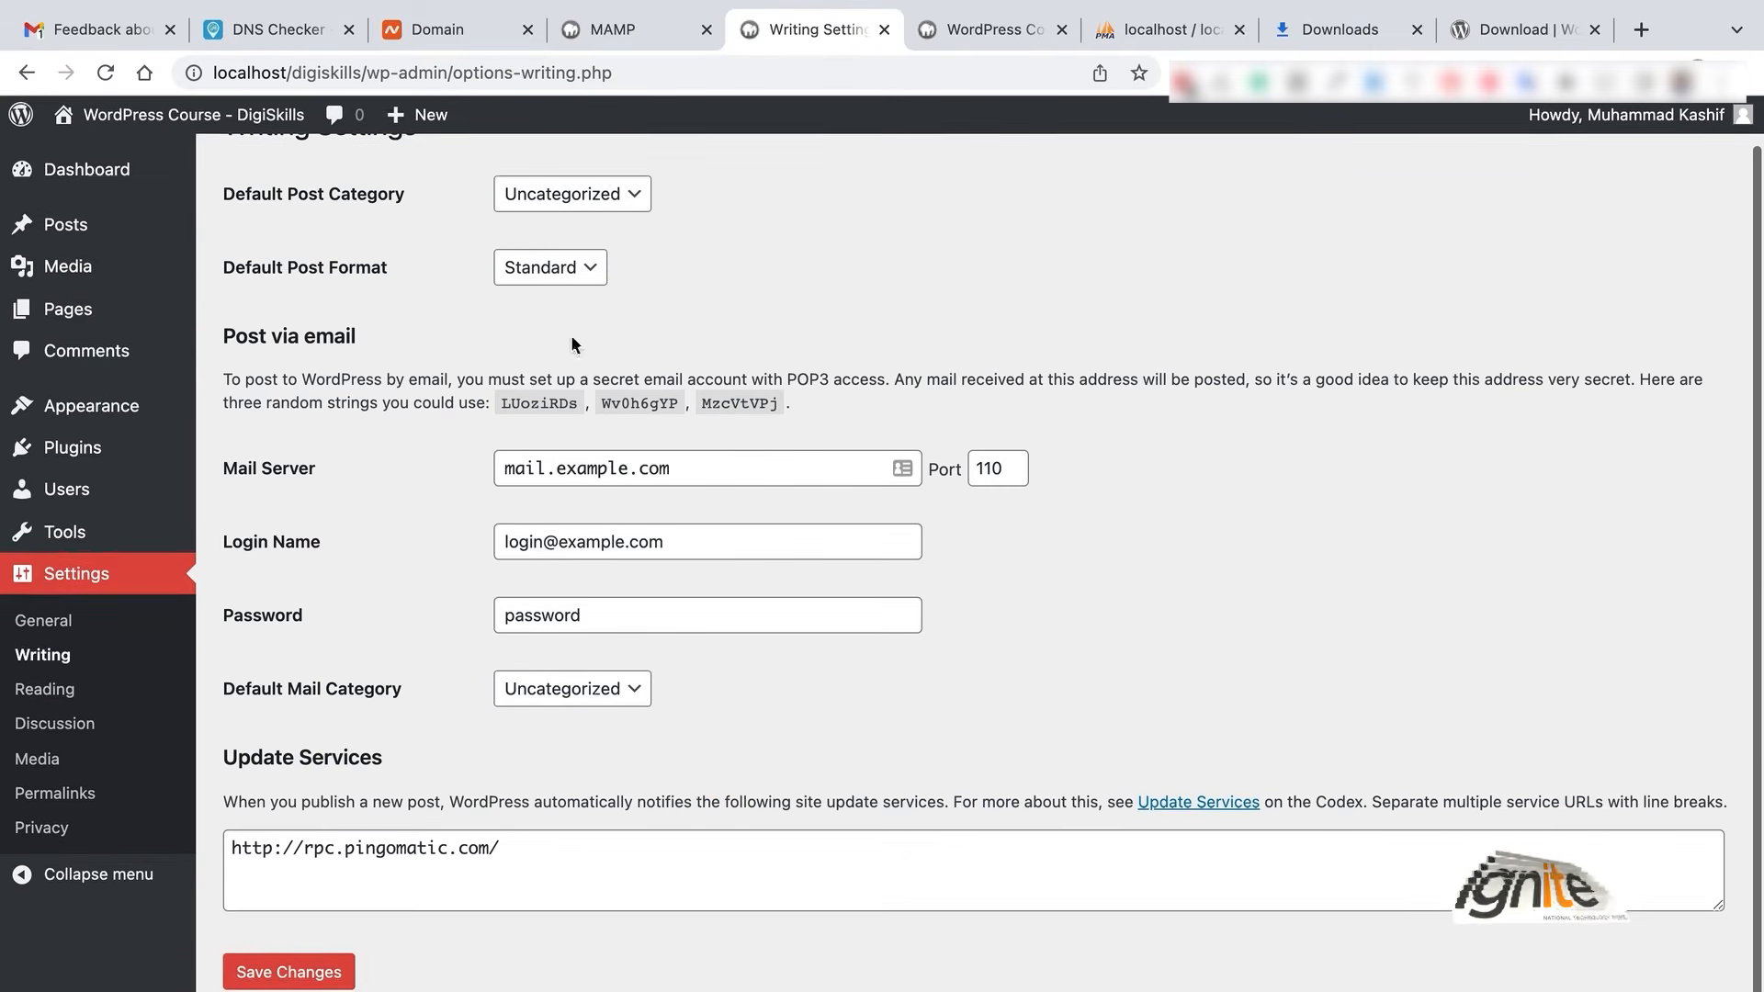
pyautogui.click(573, 279)
pyautogui.click(819, 252)
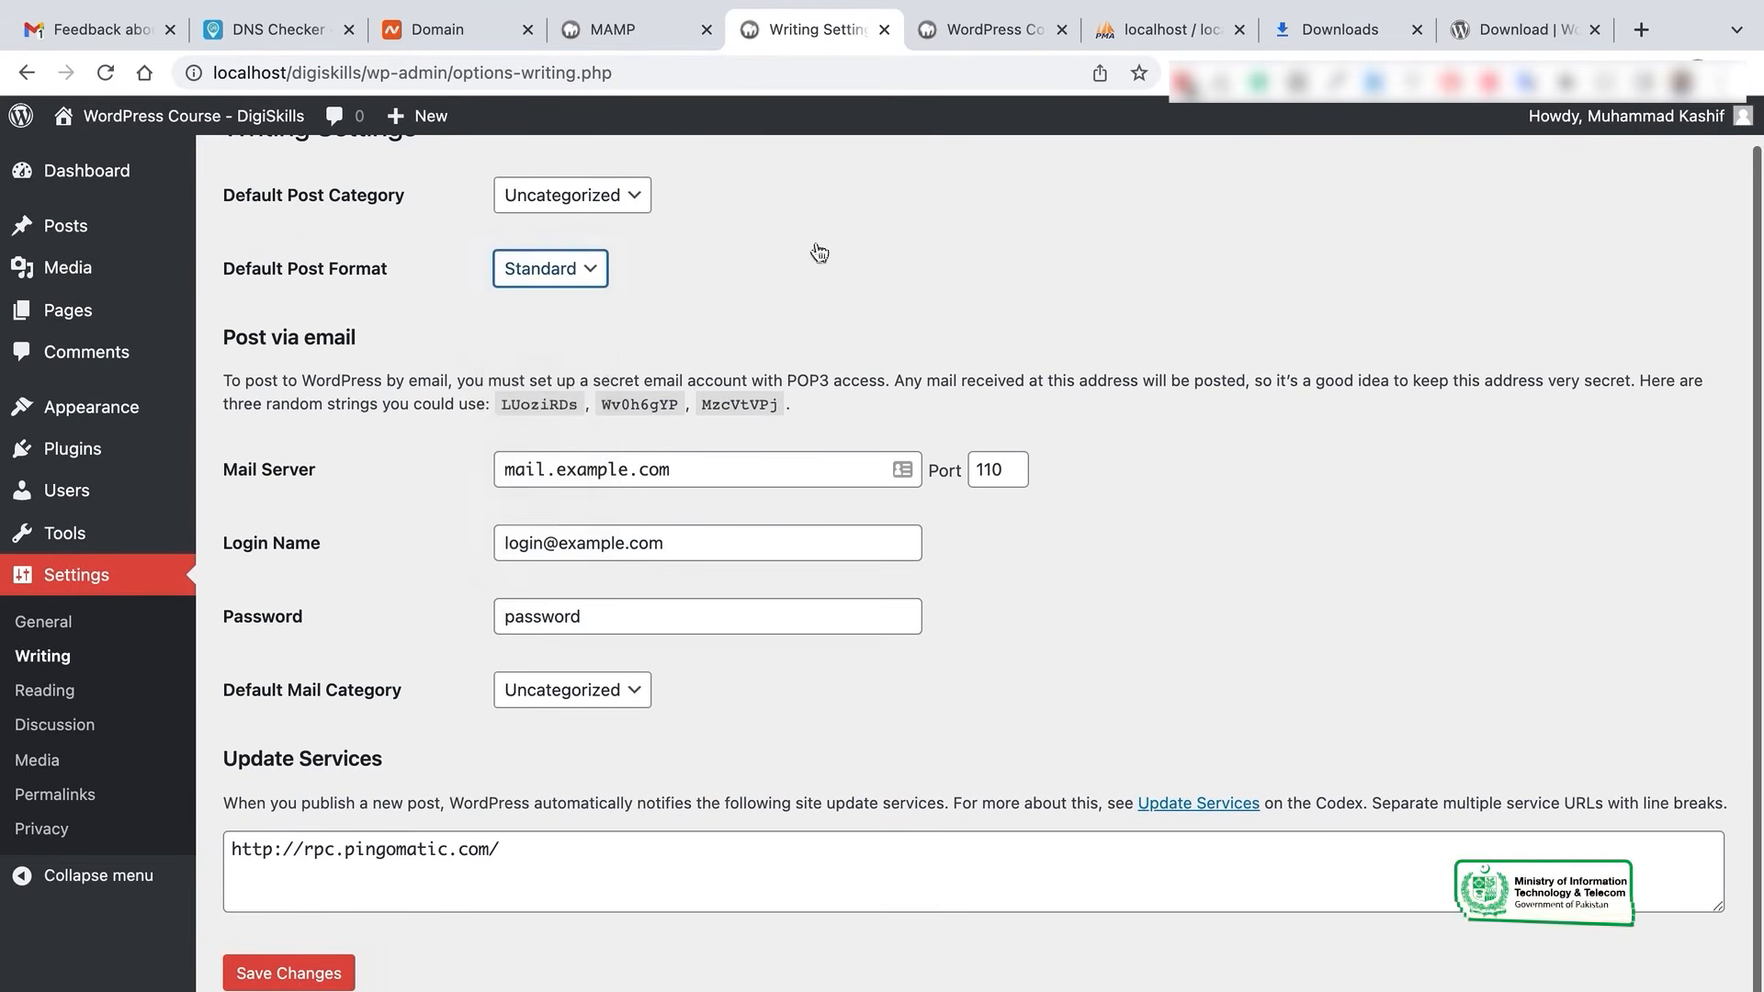
pyautogui.click(753, 462)
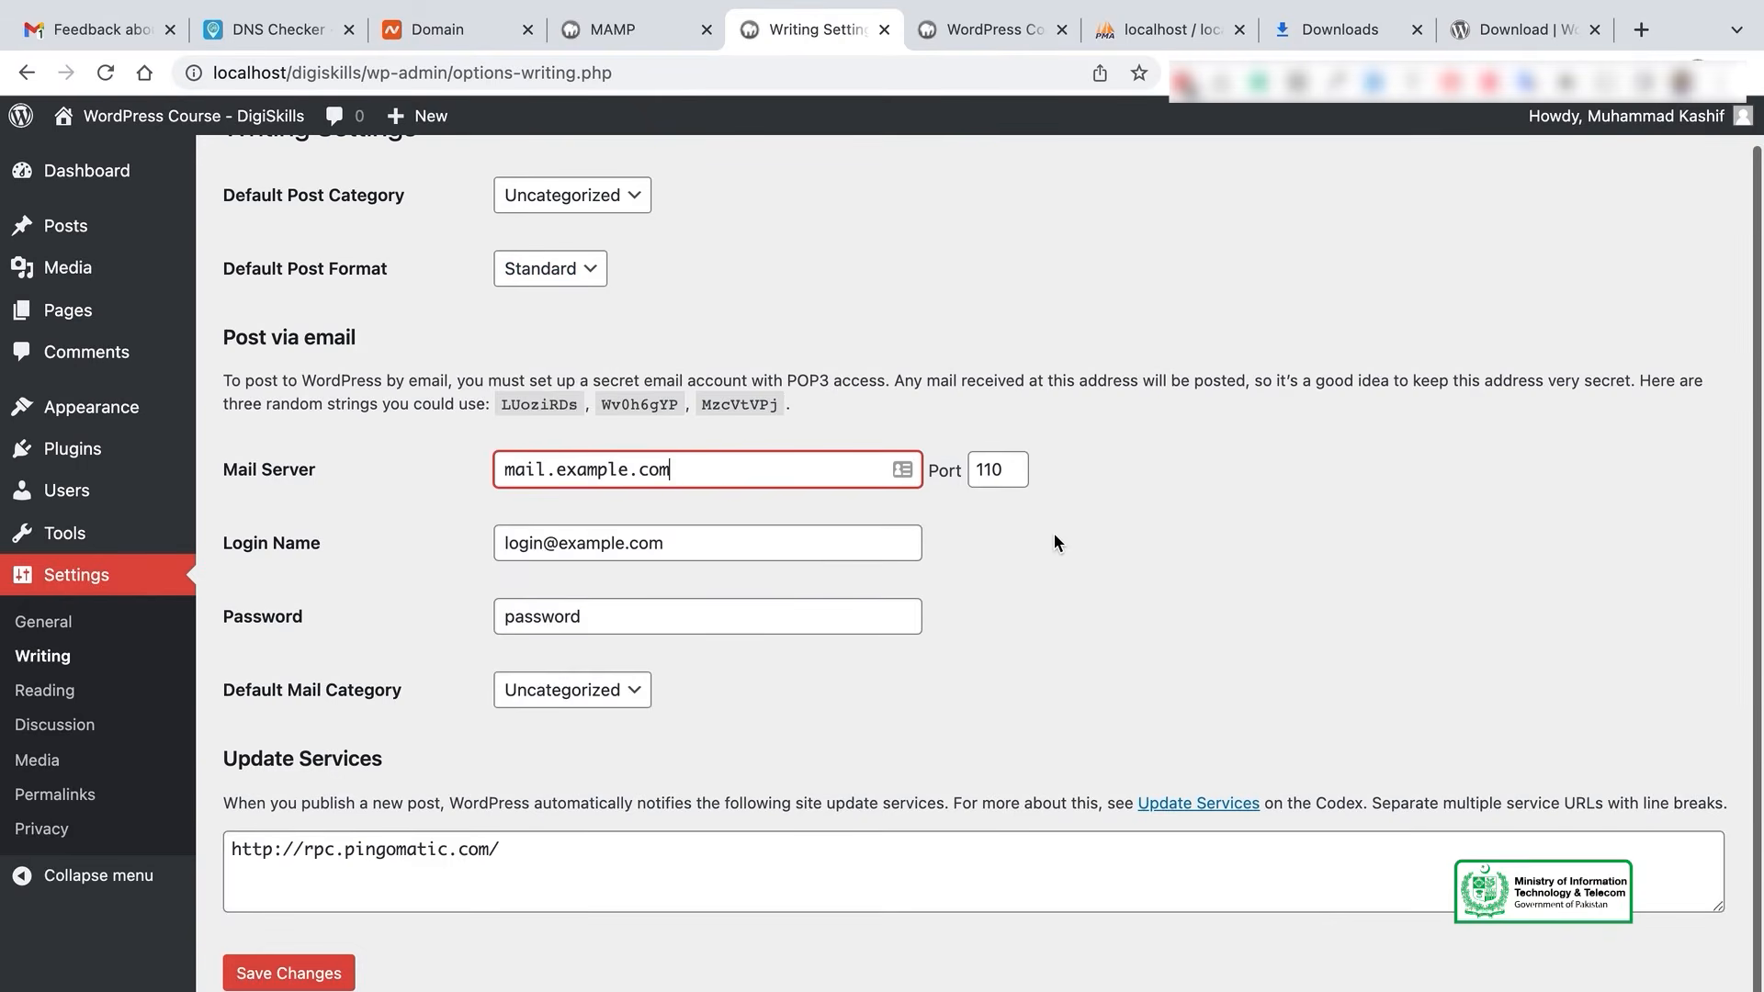
pyautogui.click(53, 694)
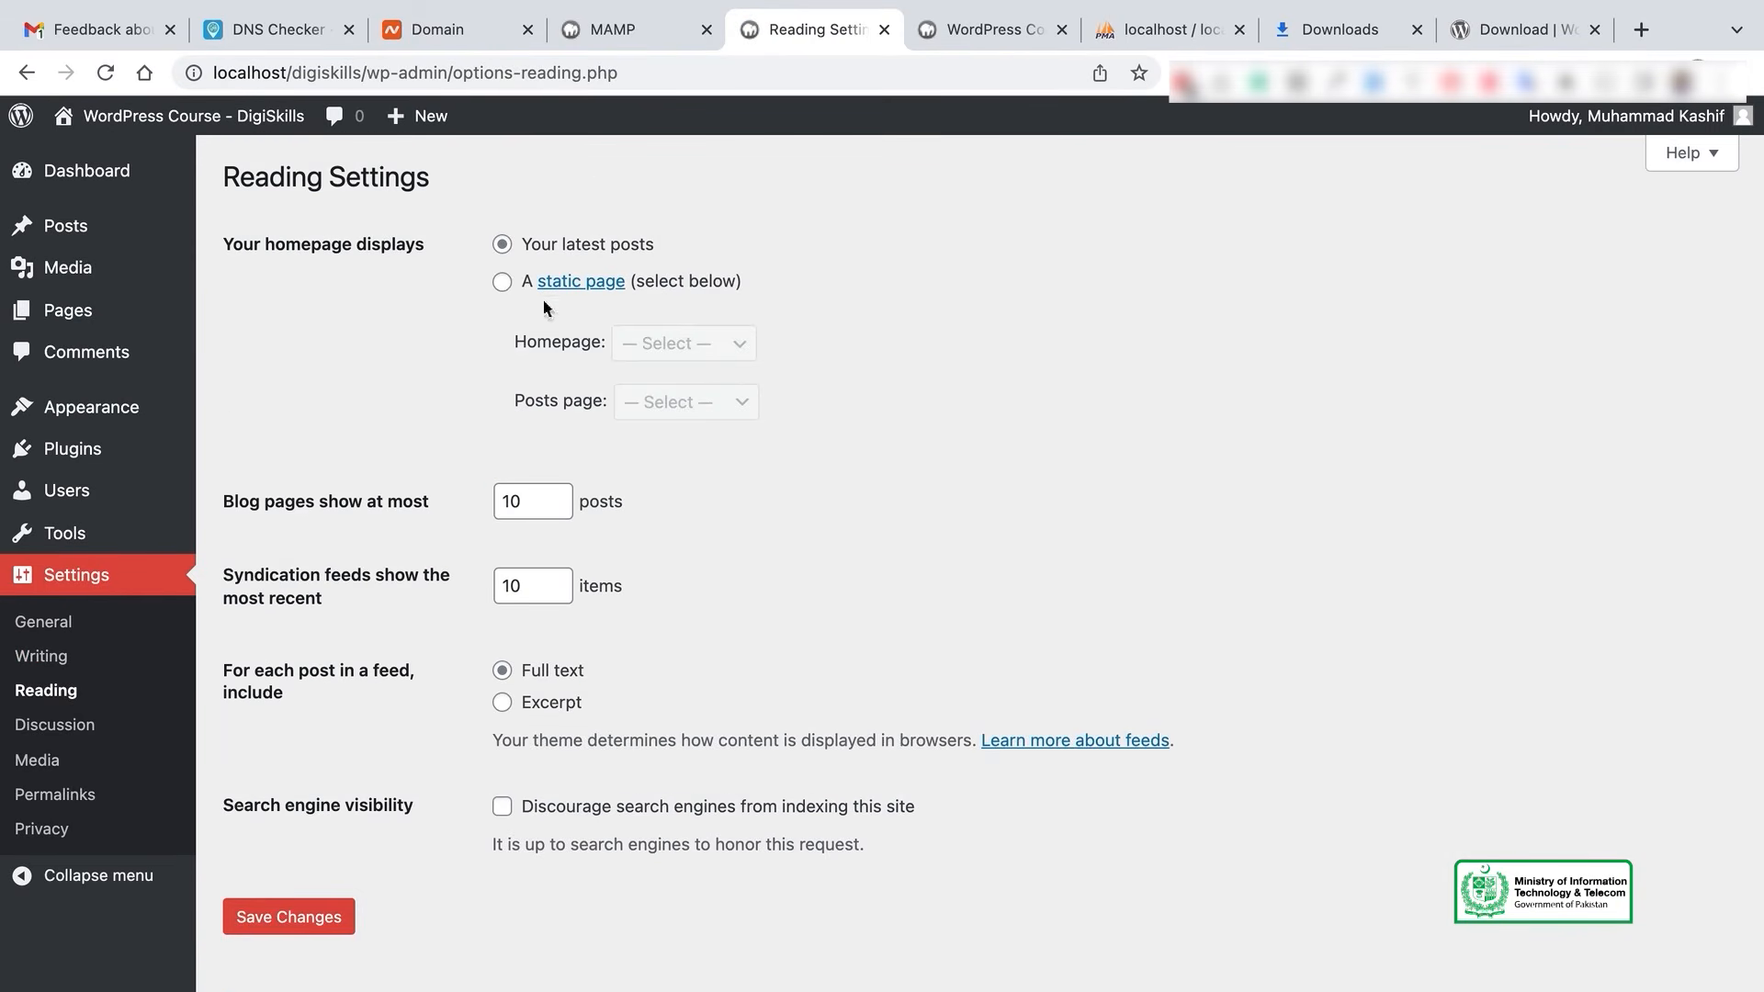
# - Make the homepage a static page showing Sample Page
pyautogui.click(501, 282)
pyautogui.click(721, 346)
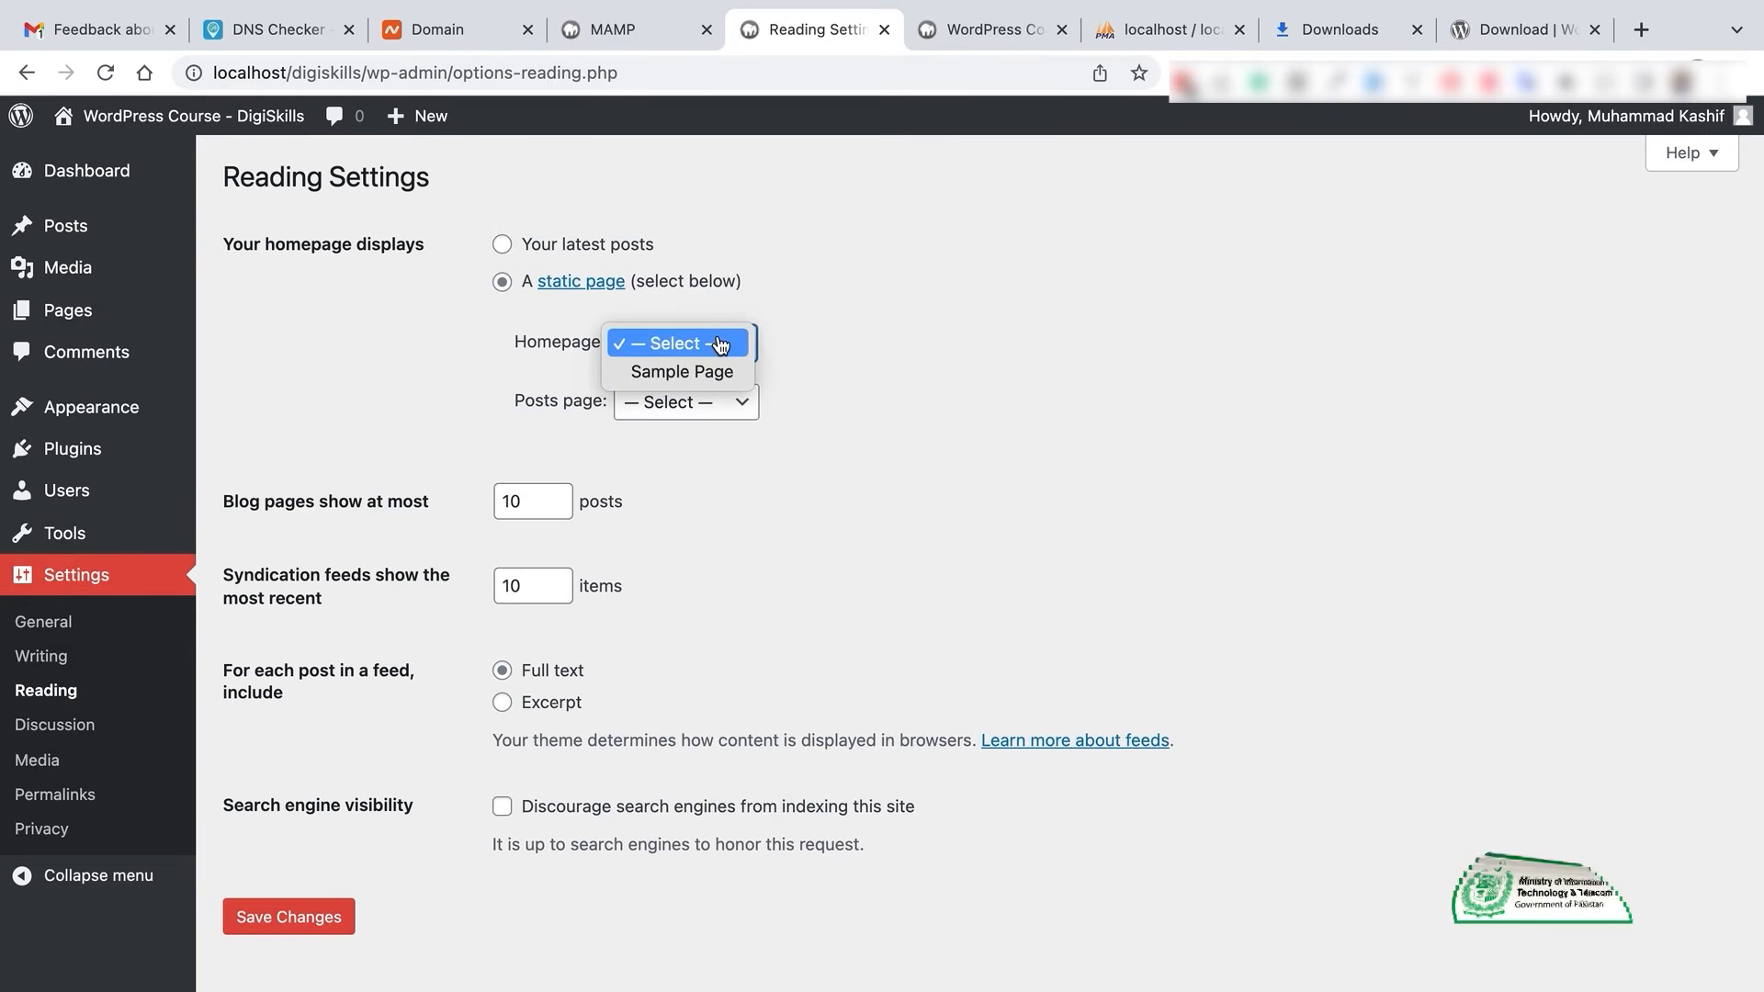
pyautogui.click(718, 368)
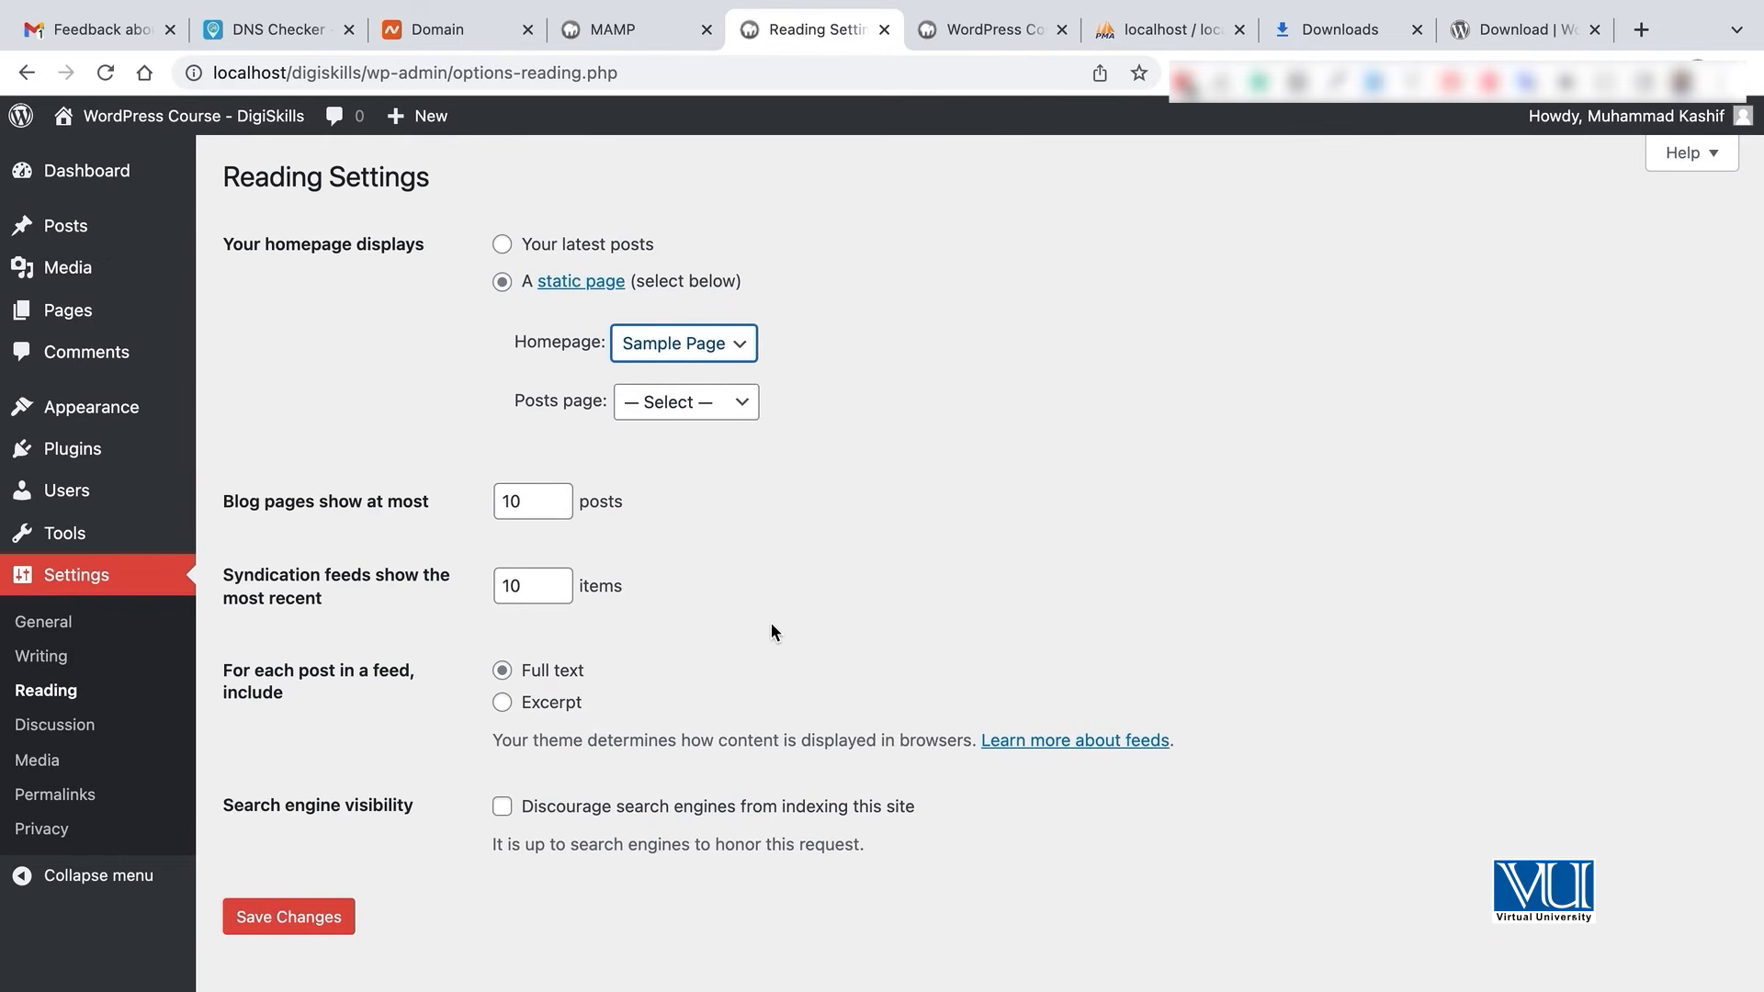
# - Review the blog posts-per-page count and tick 'Discourage search engines from indexing this site'
pyautogui.click(538, 501)
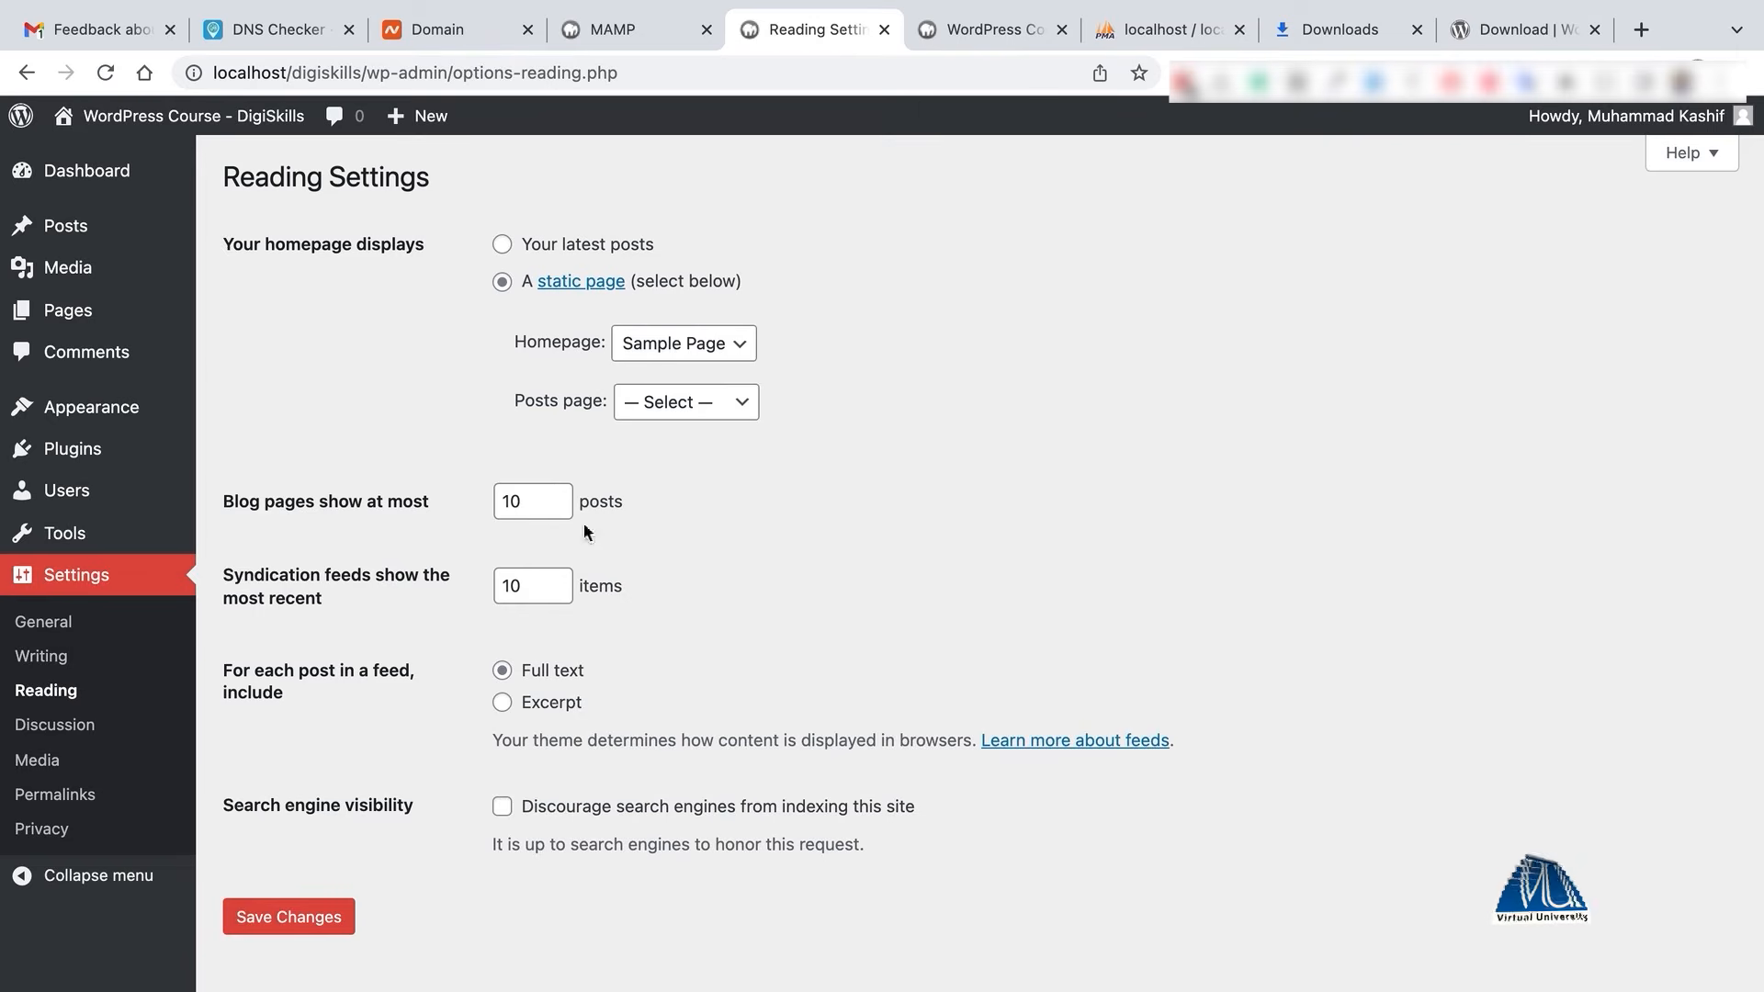
pyautogui.click(533, 502)
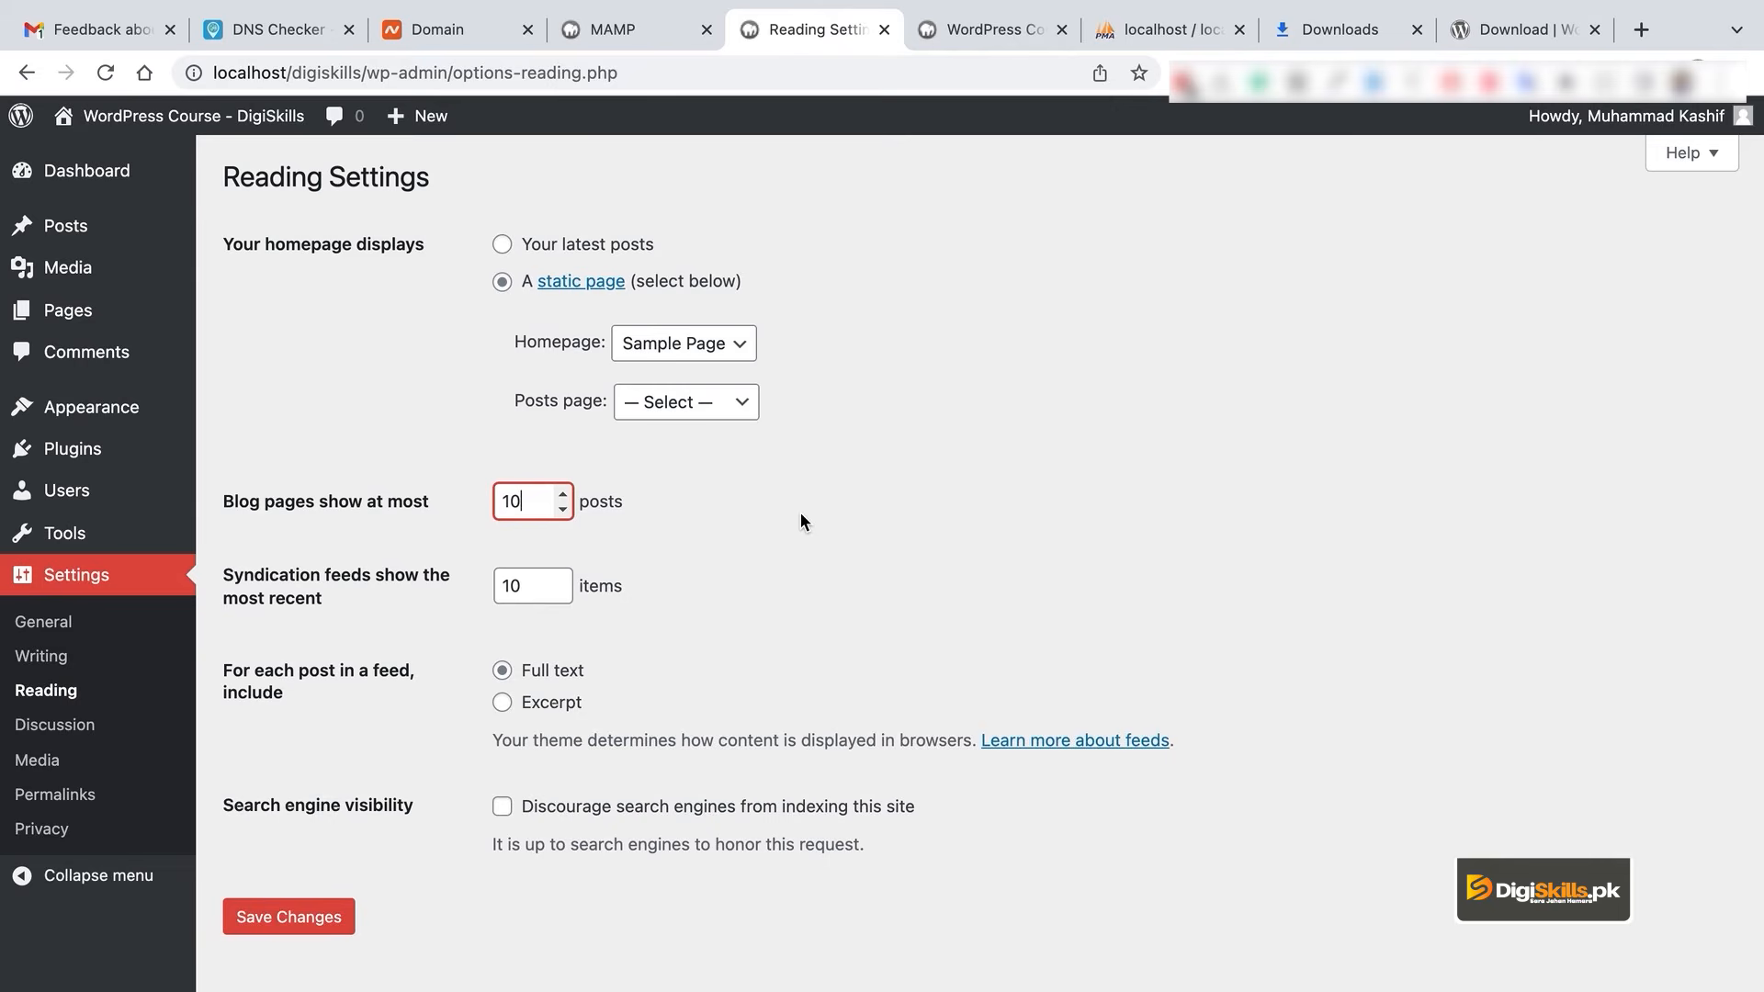
pyautogui.click(504, 461)
pyautogui.click(528, 501)
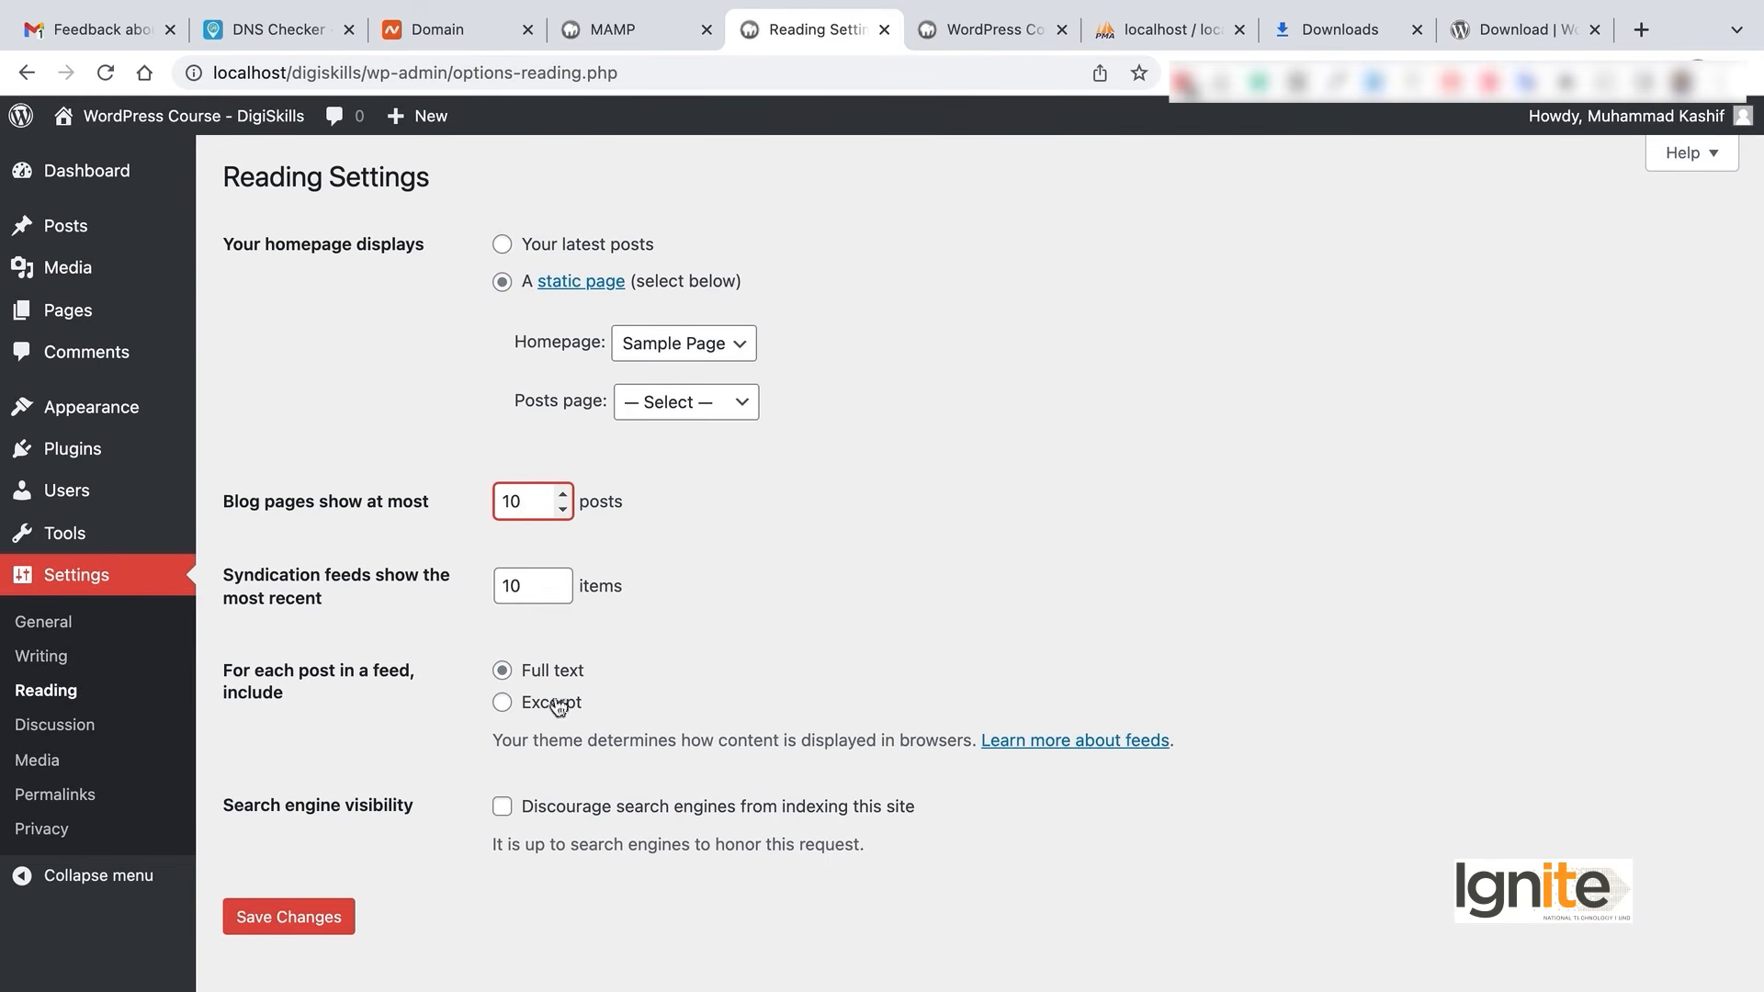
pyautogui.click(504, 808)
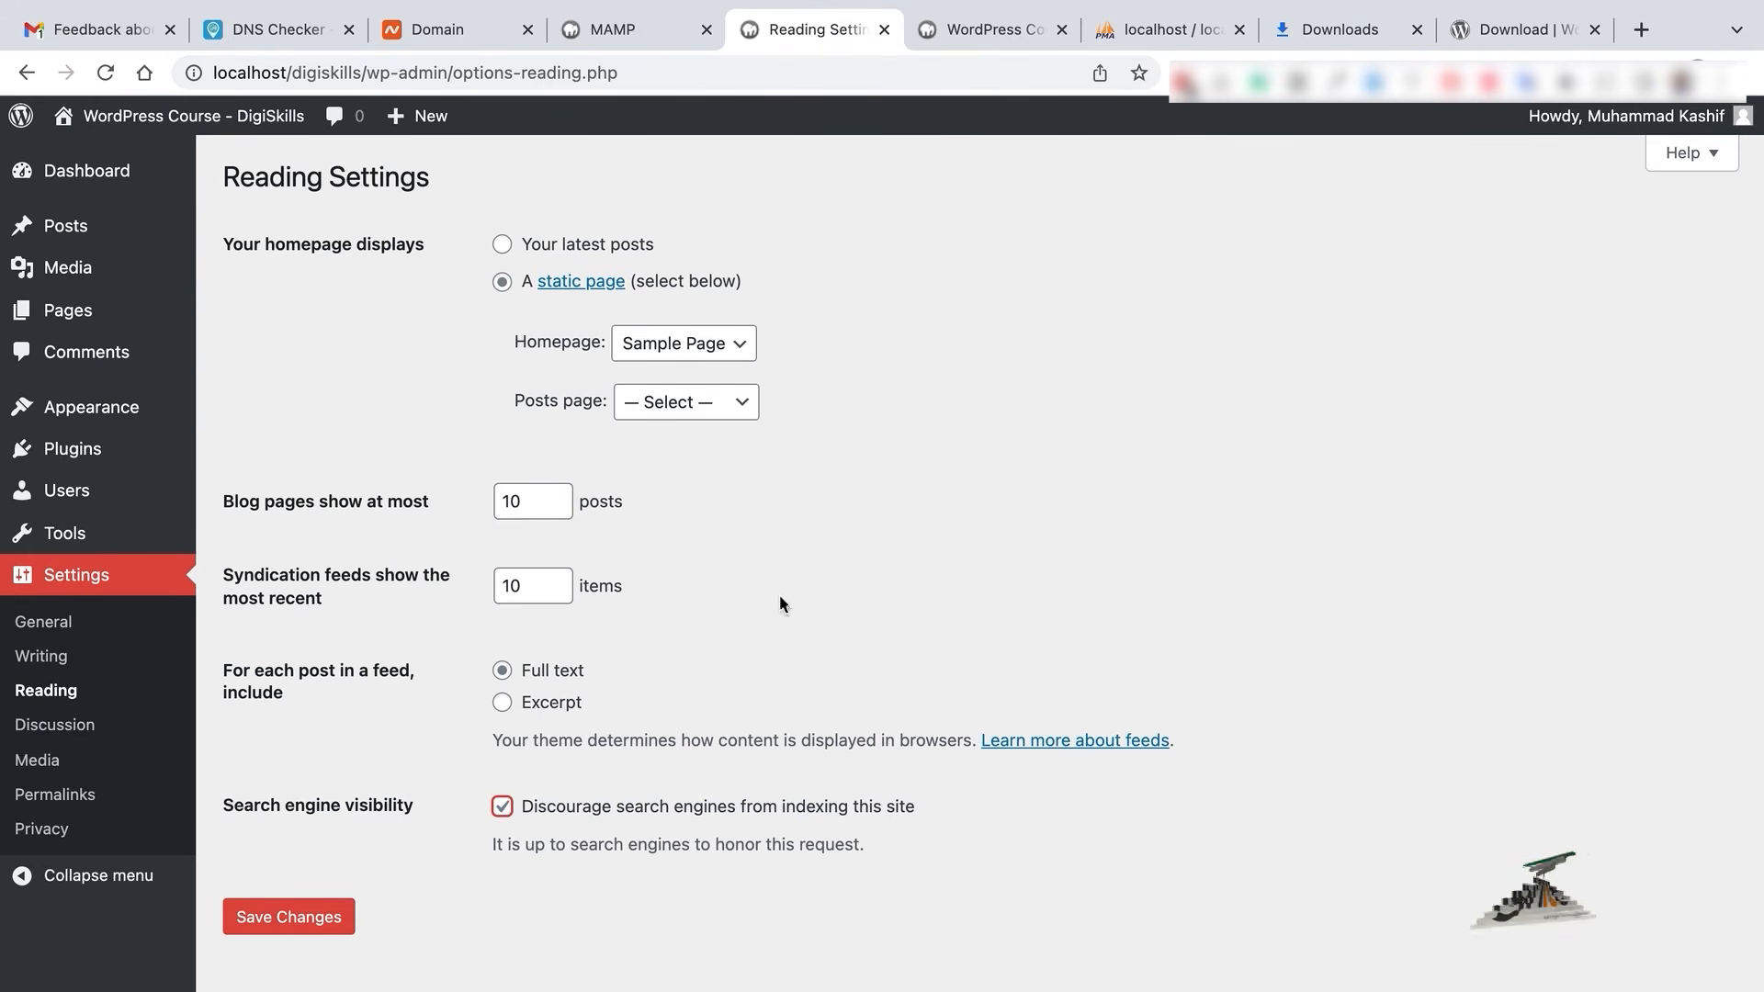
pyautogui.click(504, 808)
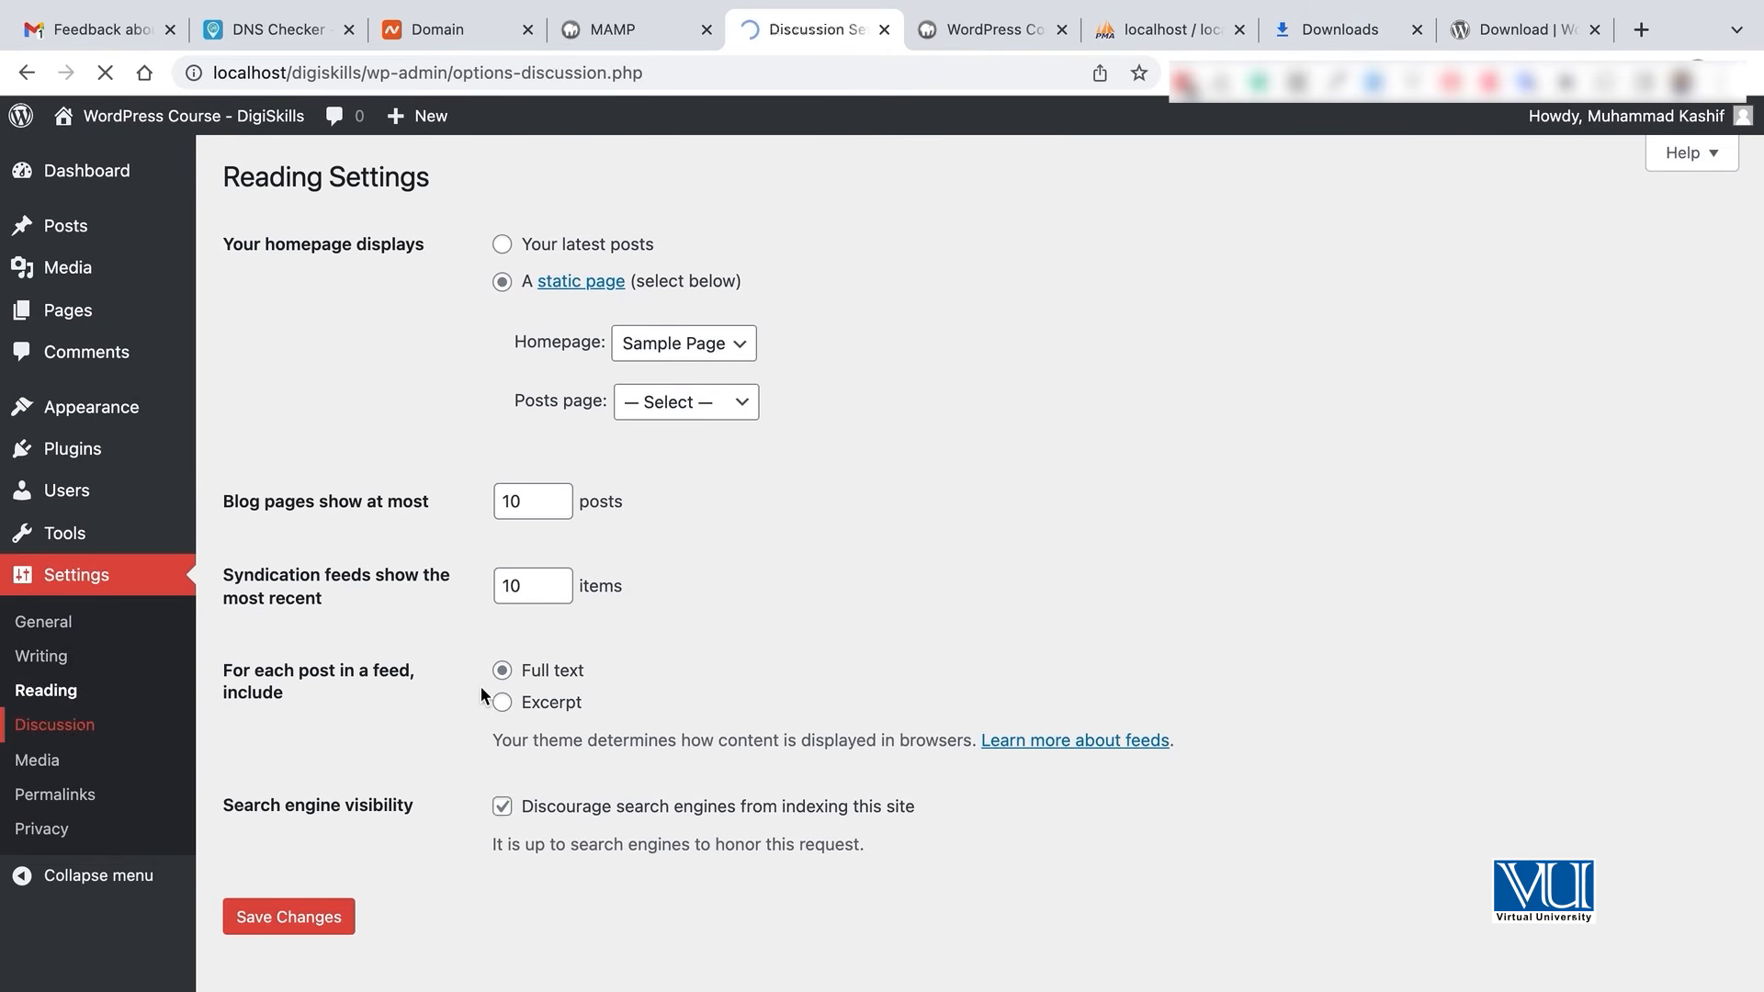
# - Scroll through the Discussion Settings to review the comment and avatar options
pyautogui.scroll(-6, 869, 620)
pyautogui.scroll(6, 870, 622)
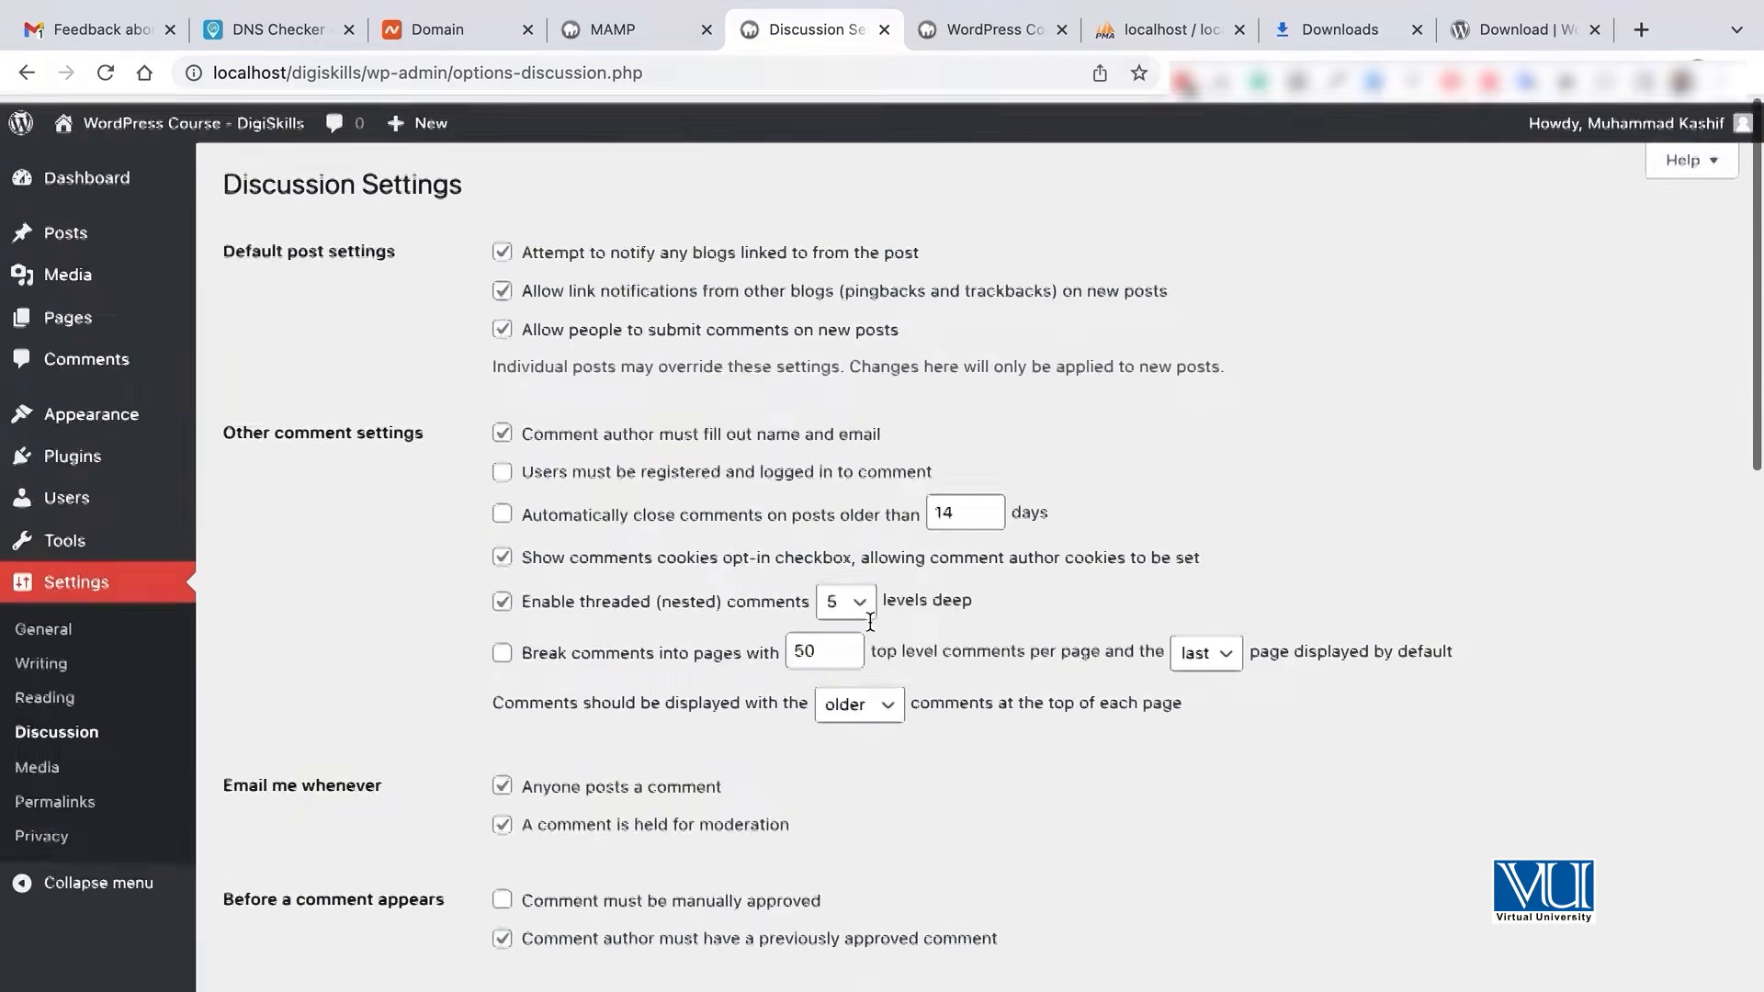
pyautogui.scroll(-2, 872, 629)
pyautogui.scroll(-10, 870, 623)
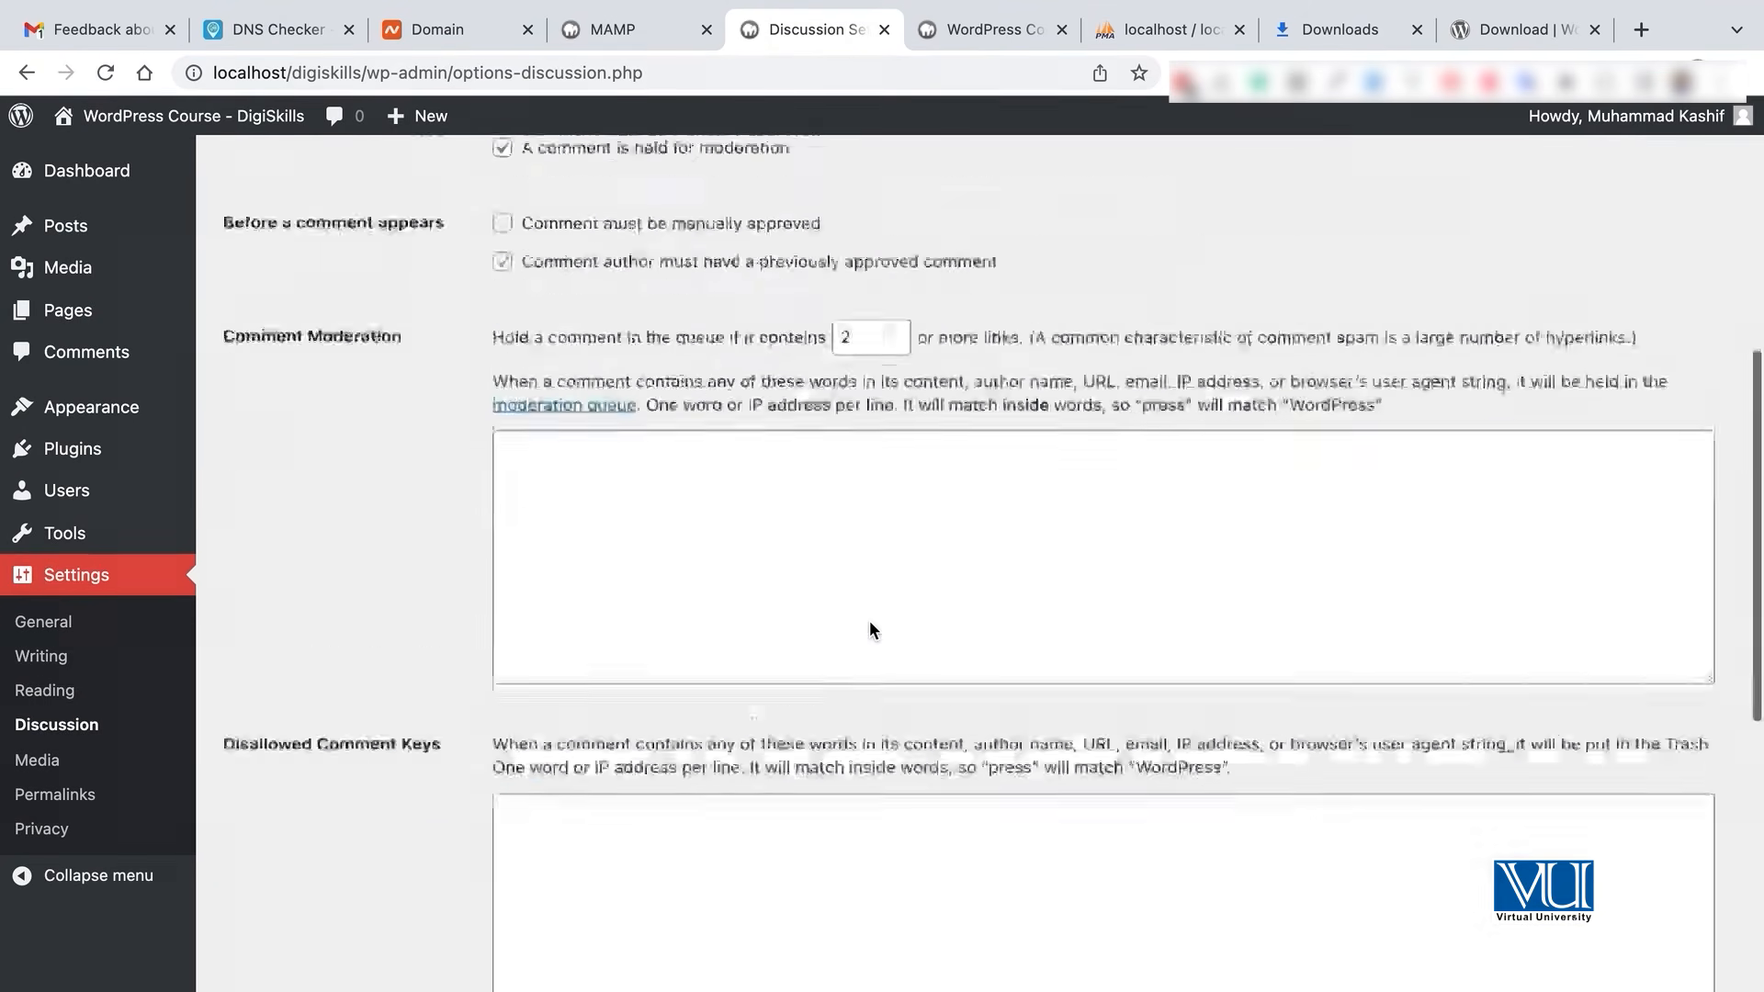
pyautogui.scroll(-3, 870, 620)
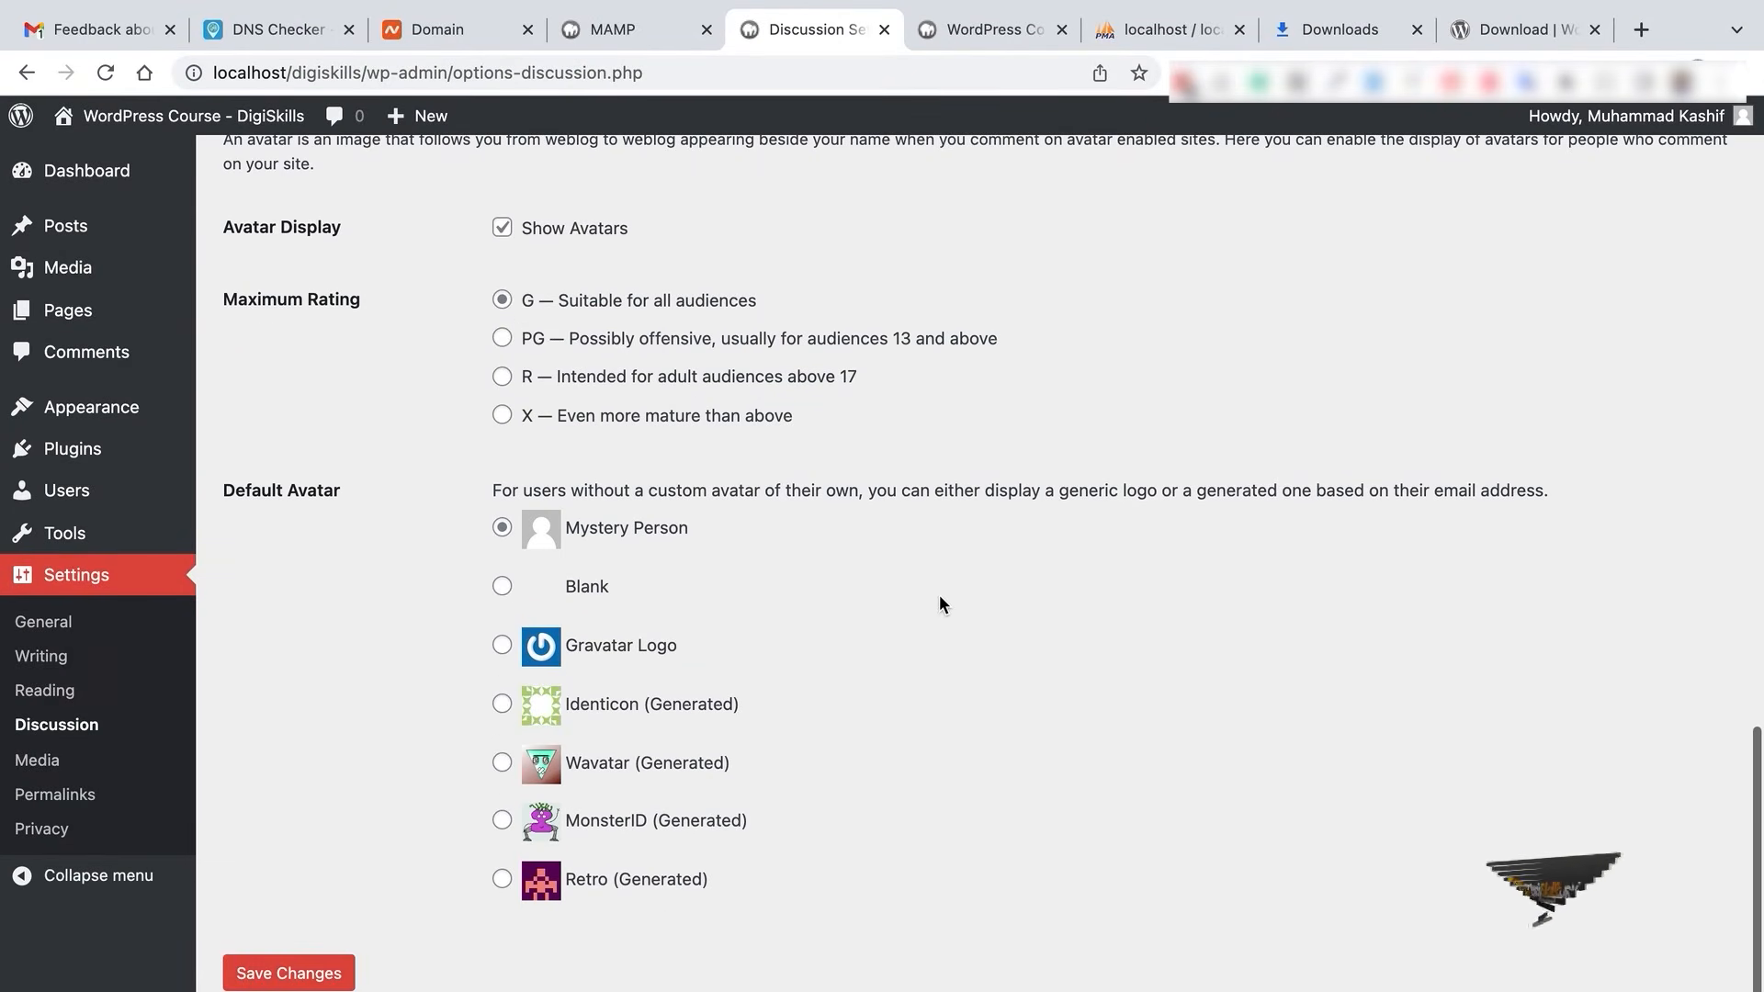
pyautogui.scroll(12, 939, 595)
pyautogui.scroll(-10, 940, 603)
pyautogui.scroll(-5, 939, 604)
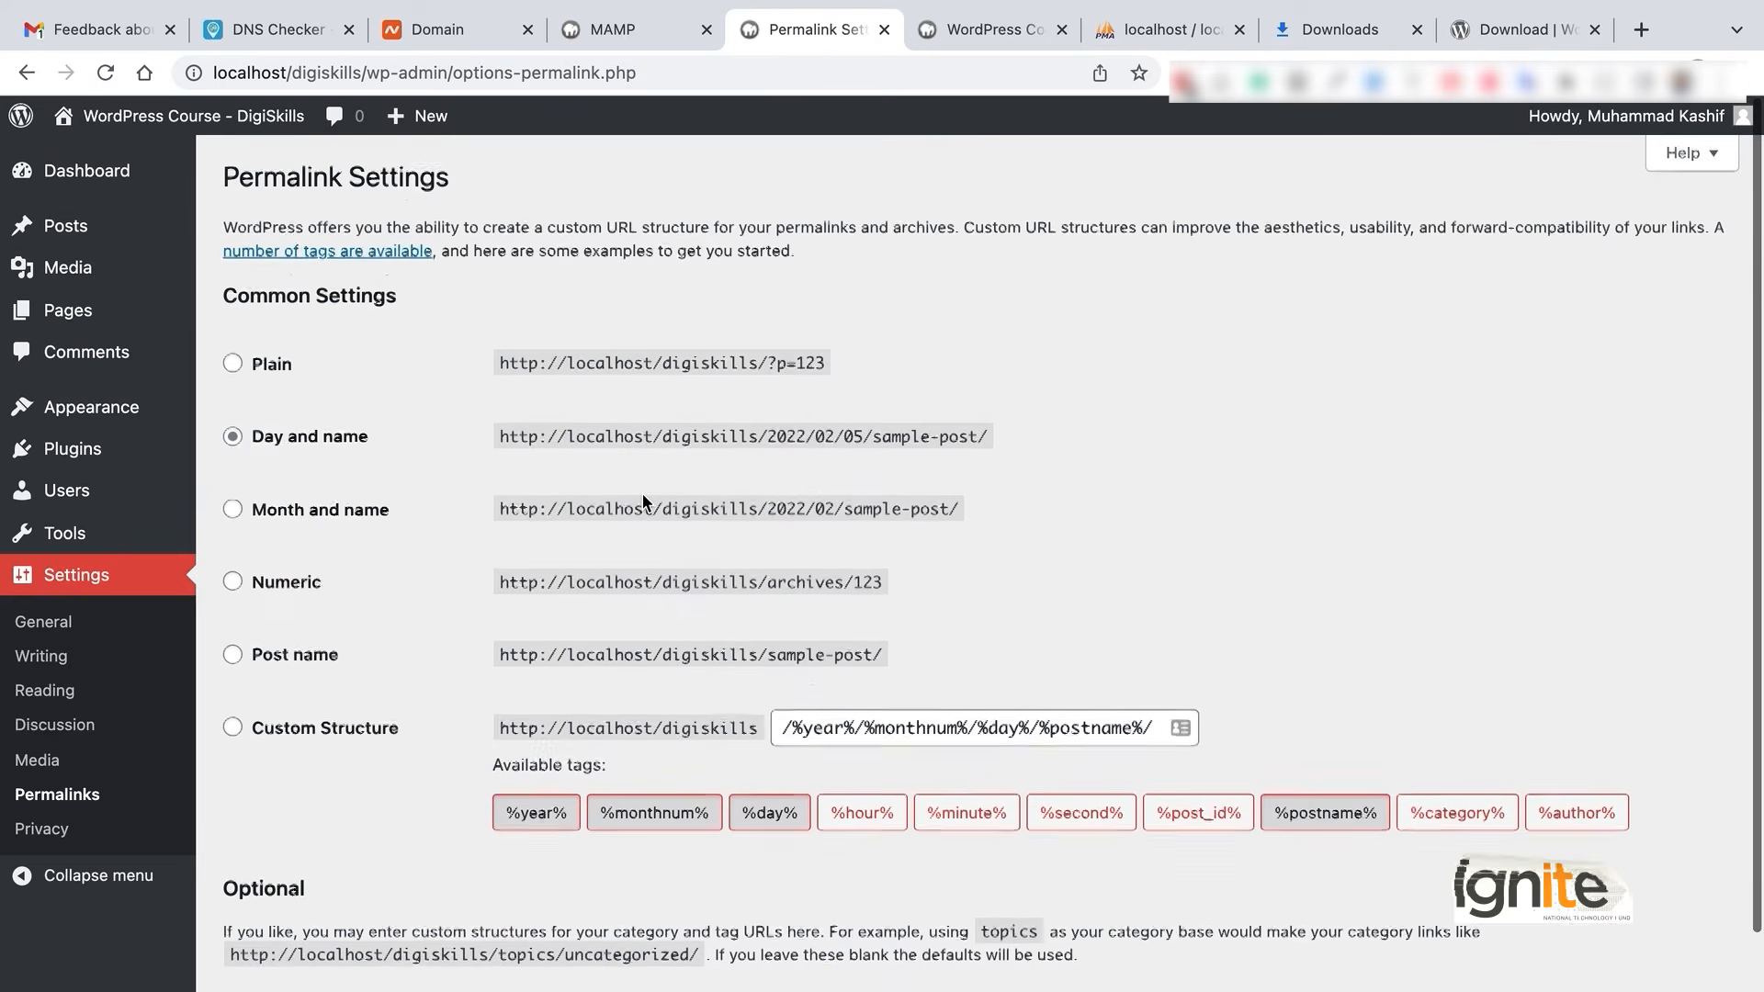
# - Try Custom Structure and Post name, then save the permalink structure as Plain
pyautogui.scroll(-2, 642, 493)
pyautogui.click(306, 577)
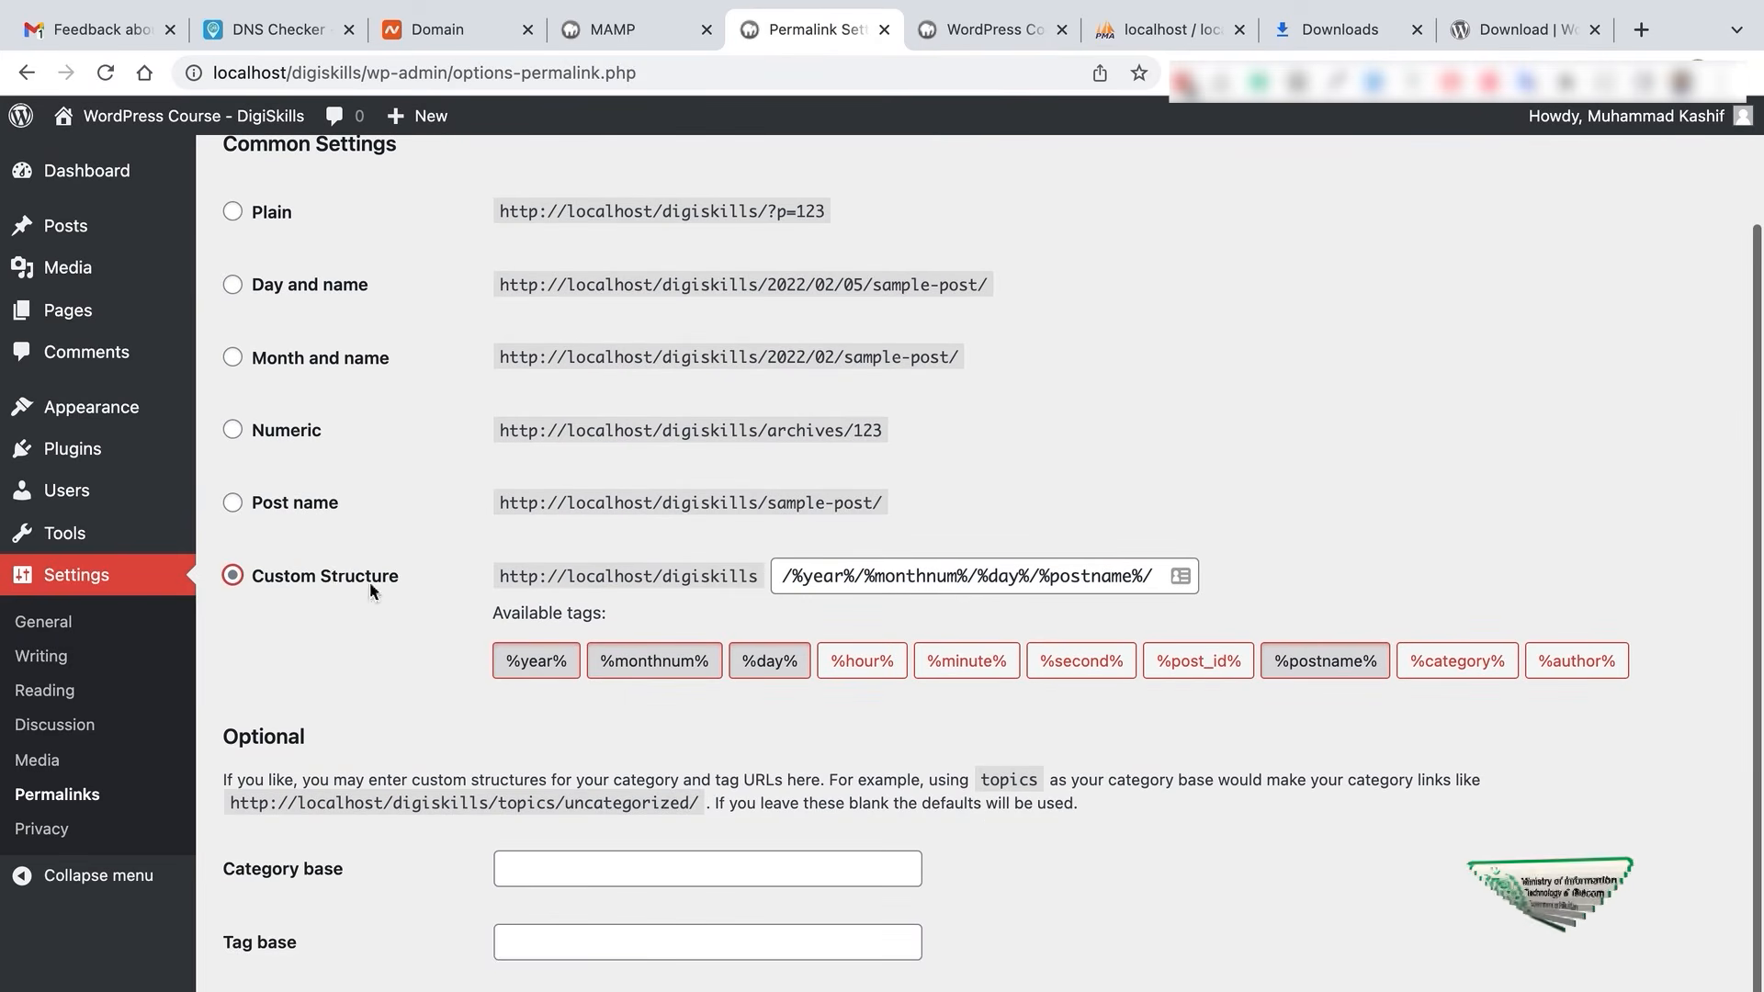
pyautogui.click(289, 506)
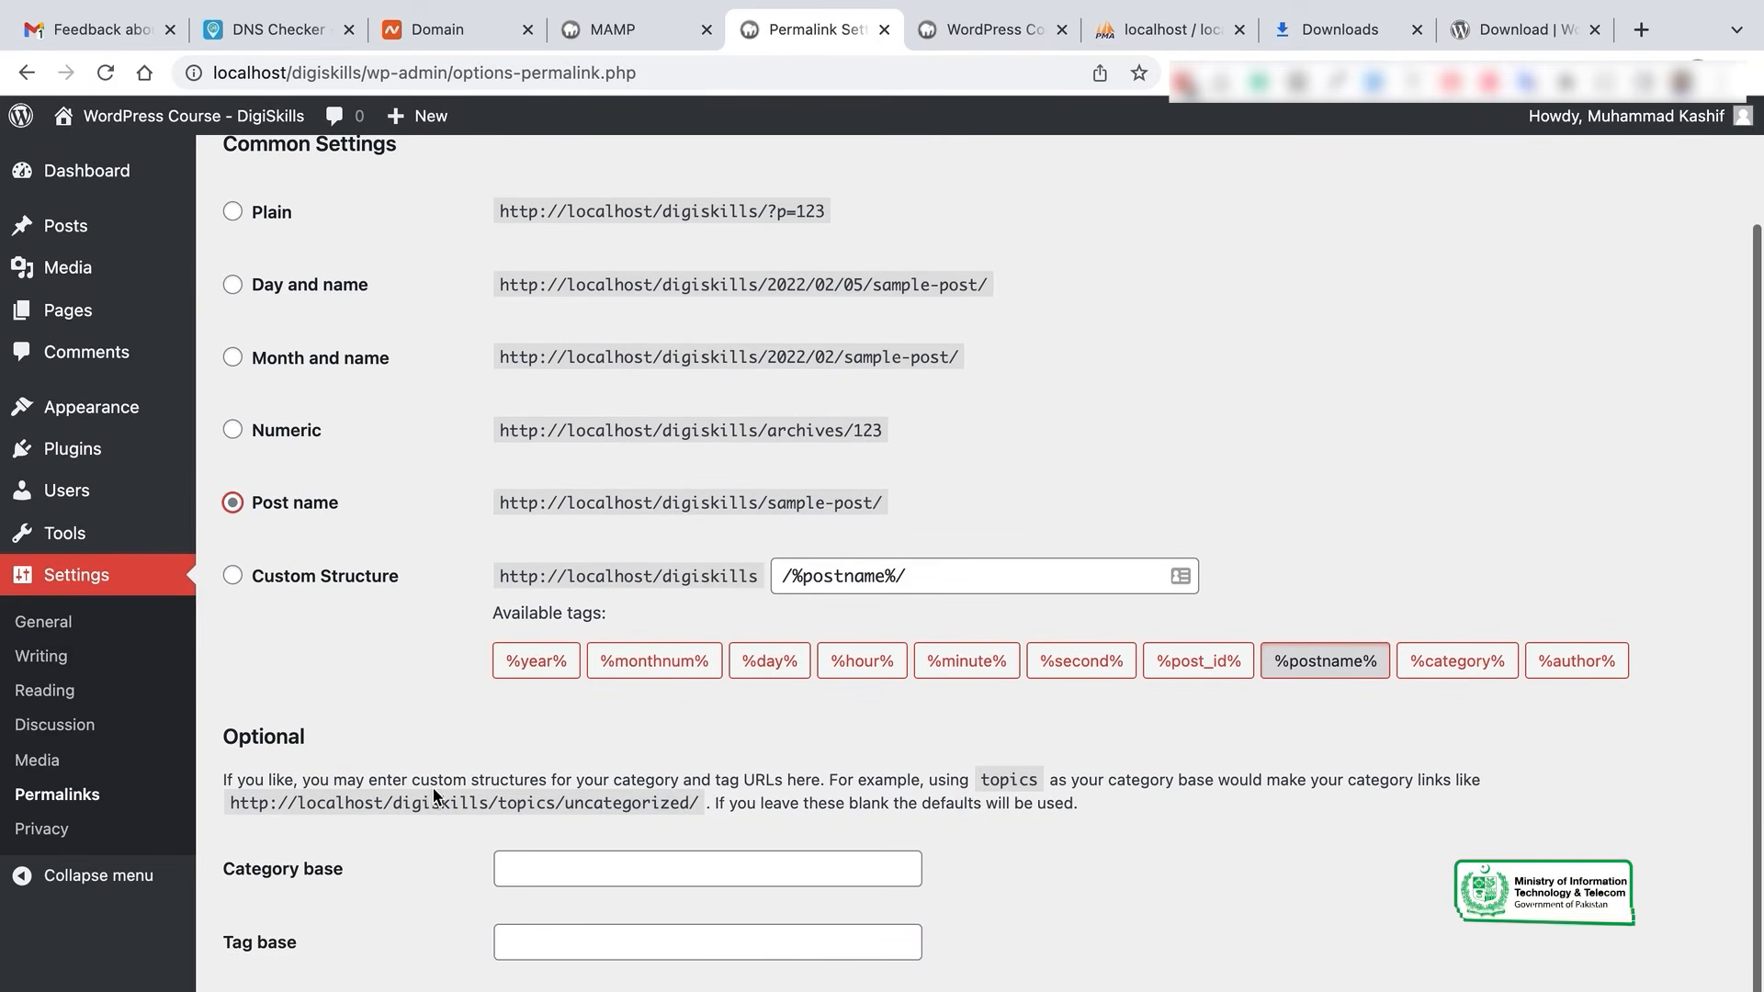
pyautogui.scroll(-1, 434, 796)
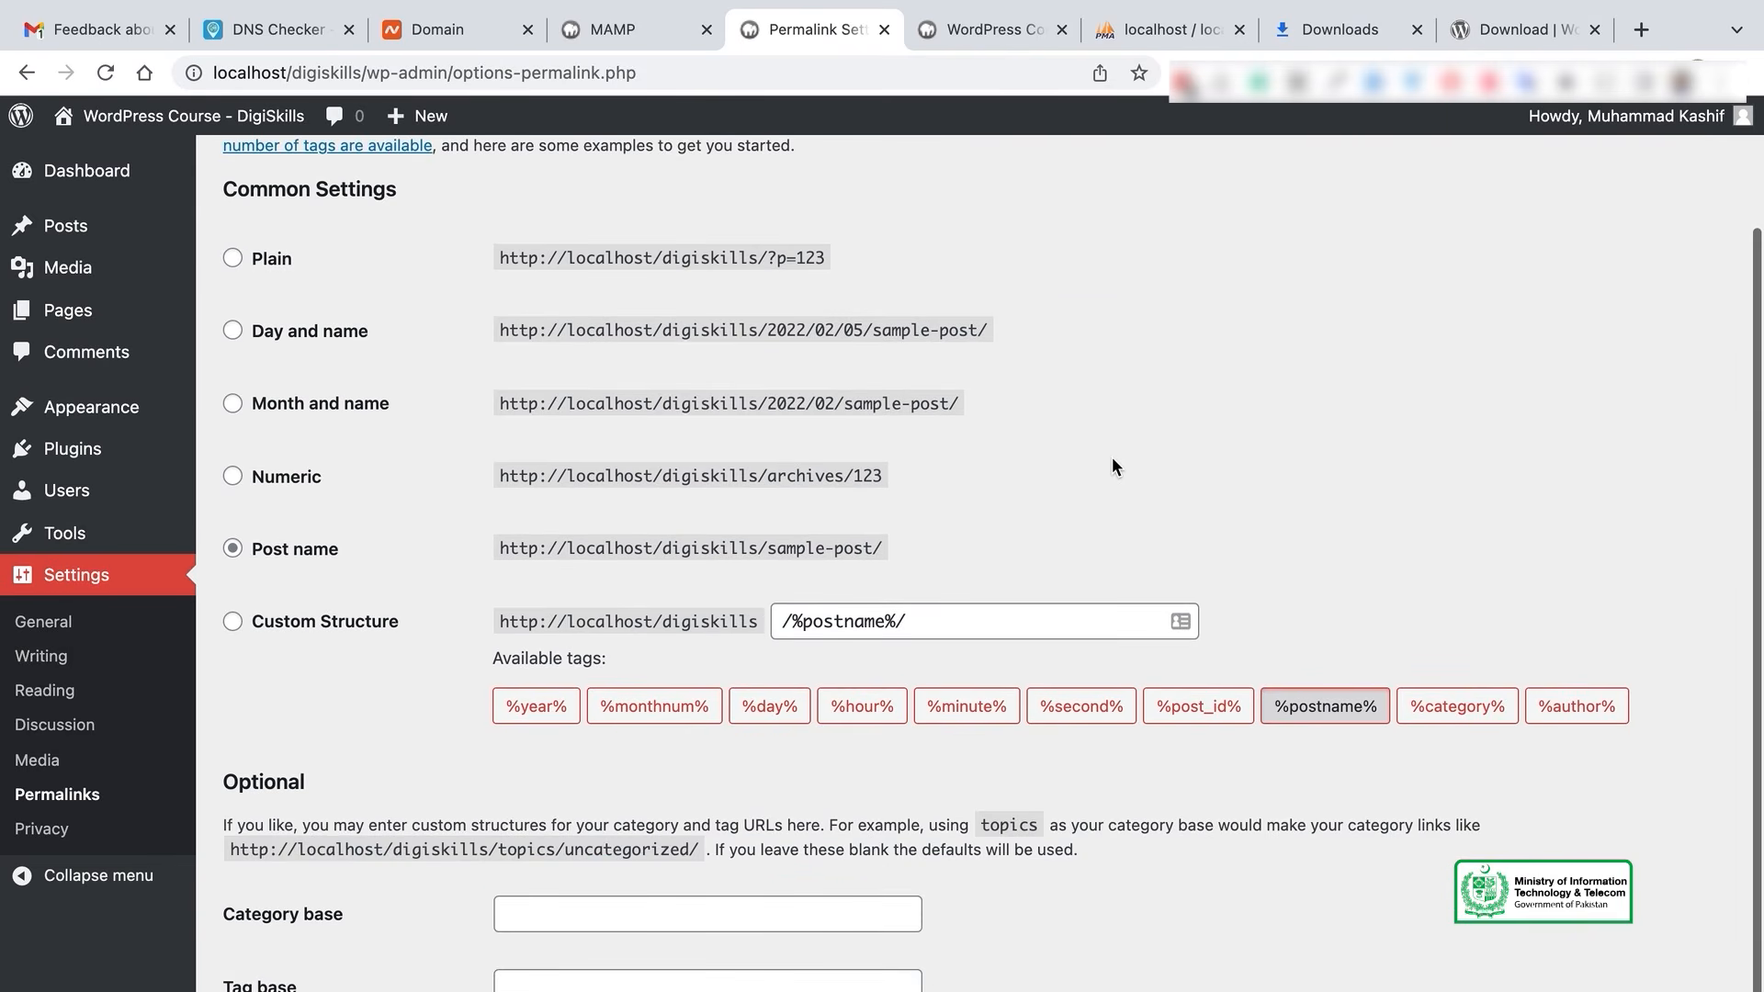
pyautogui.click(279, 267)
pyautogui.scroll(-2, 439, 510)
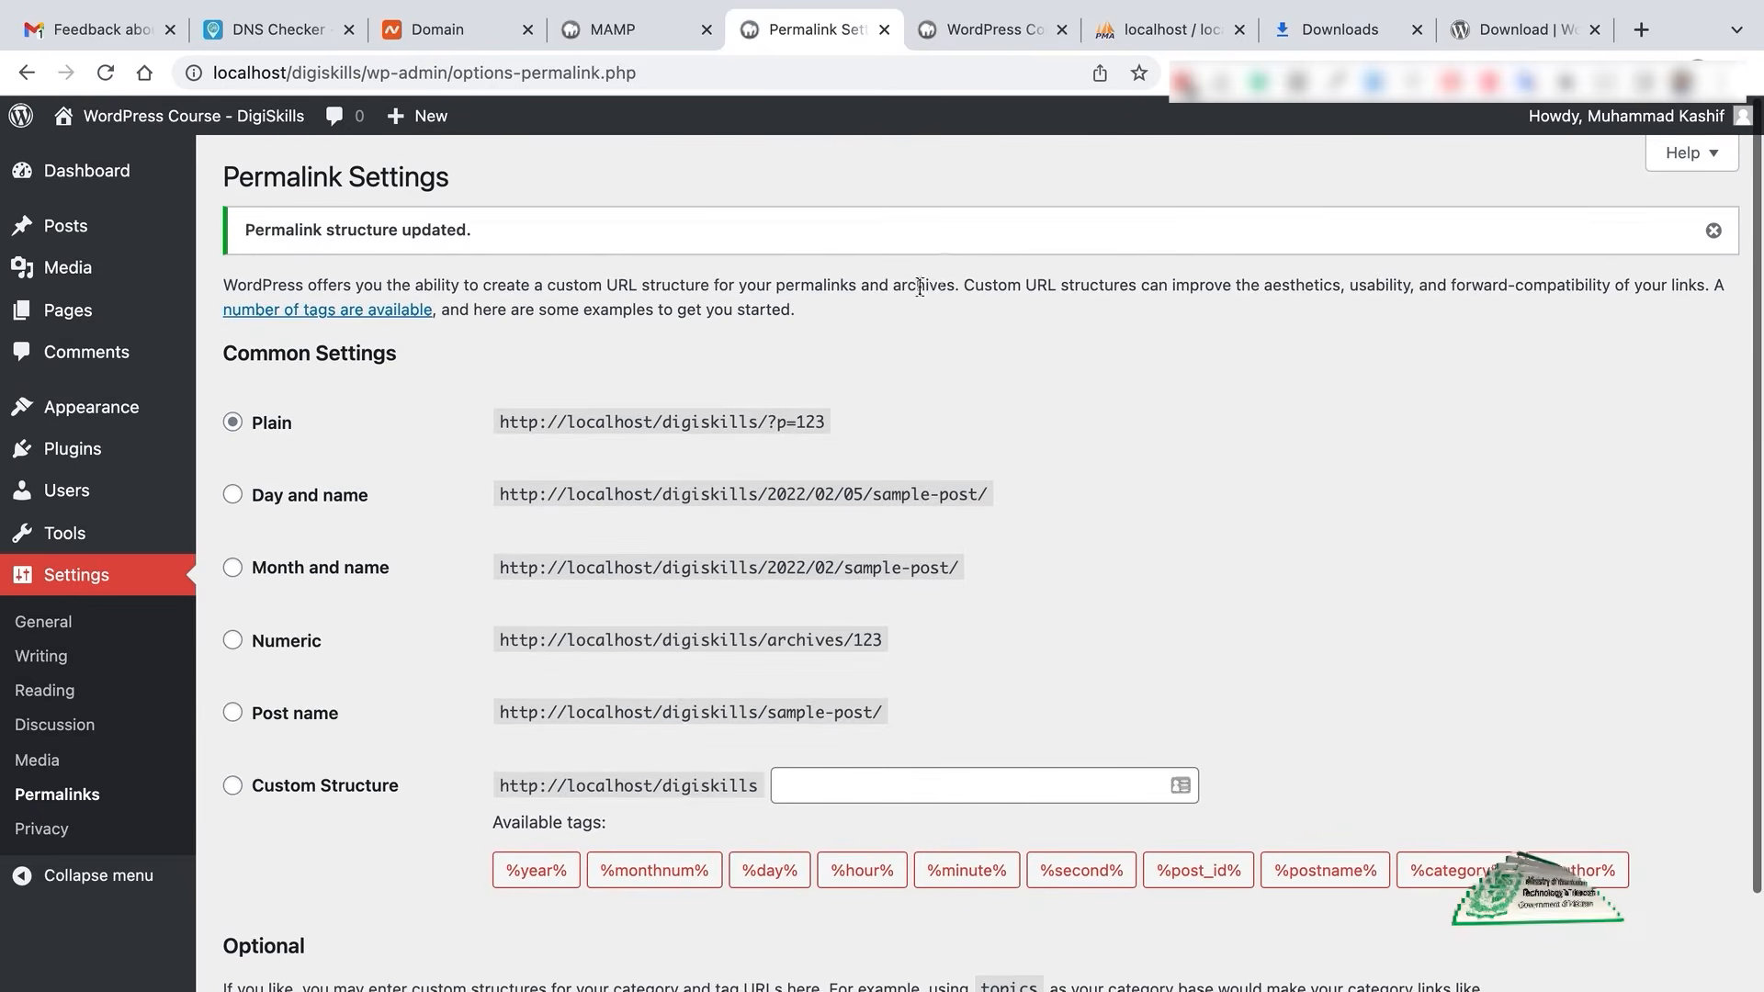
pyautogui.moveTo(78, 306)
pyautogui.moveTo(101, 239)
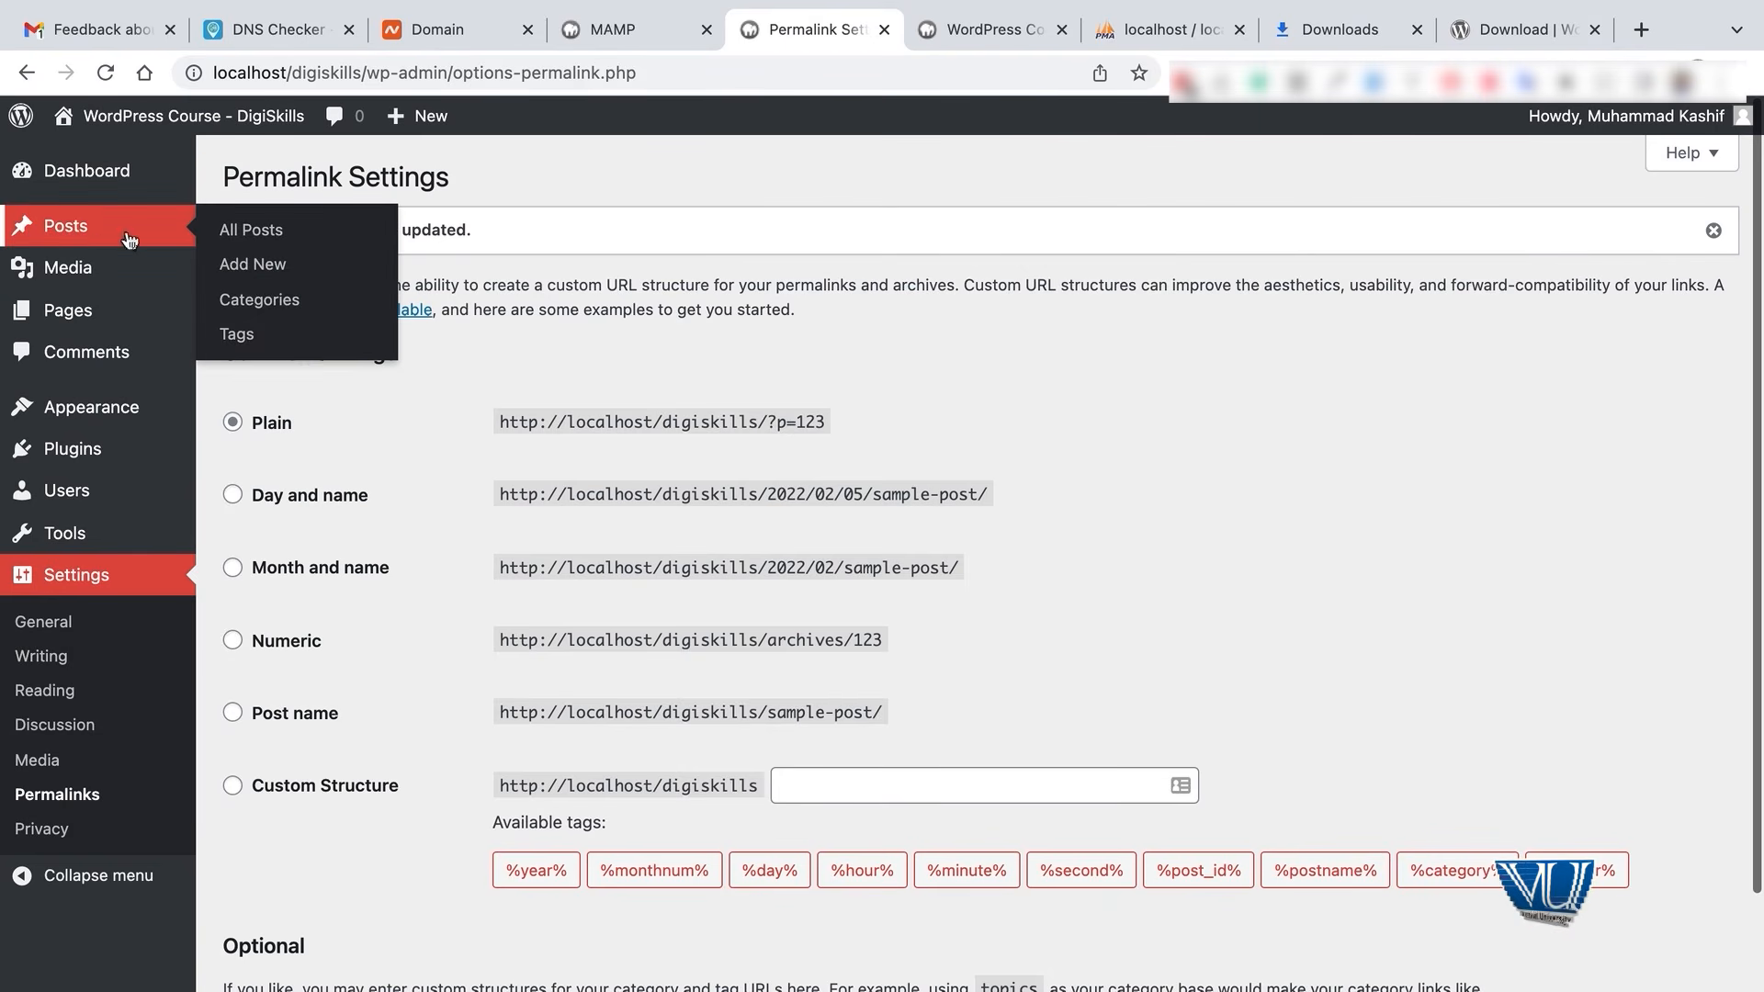
# - View the Hello world post and confirm its address ends in ?p=1
pyautogui.click(65, 226)
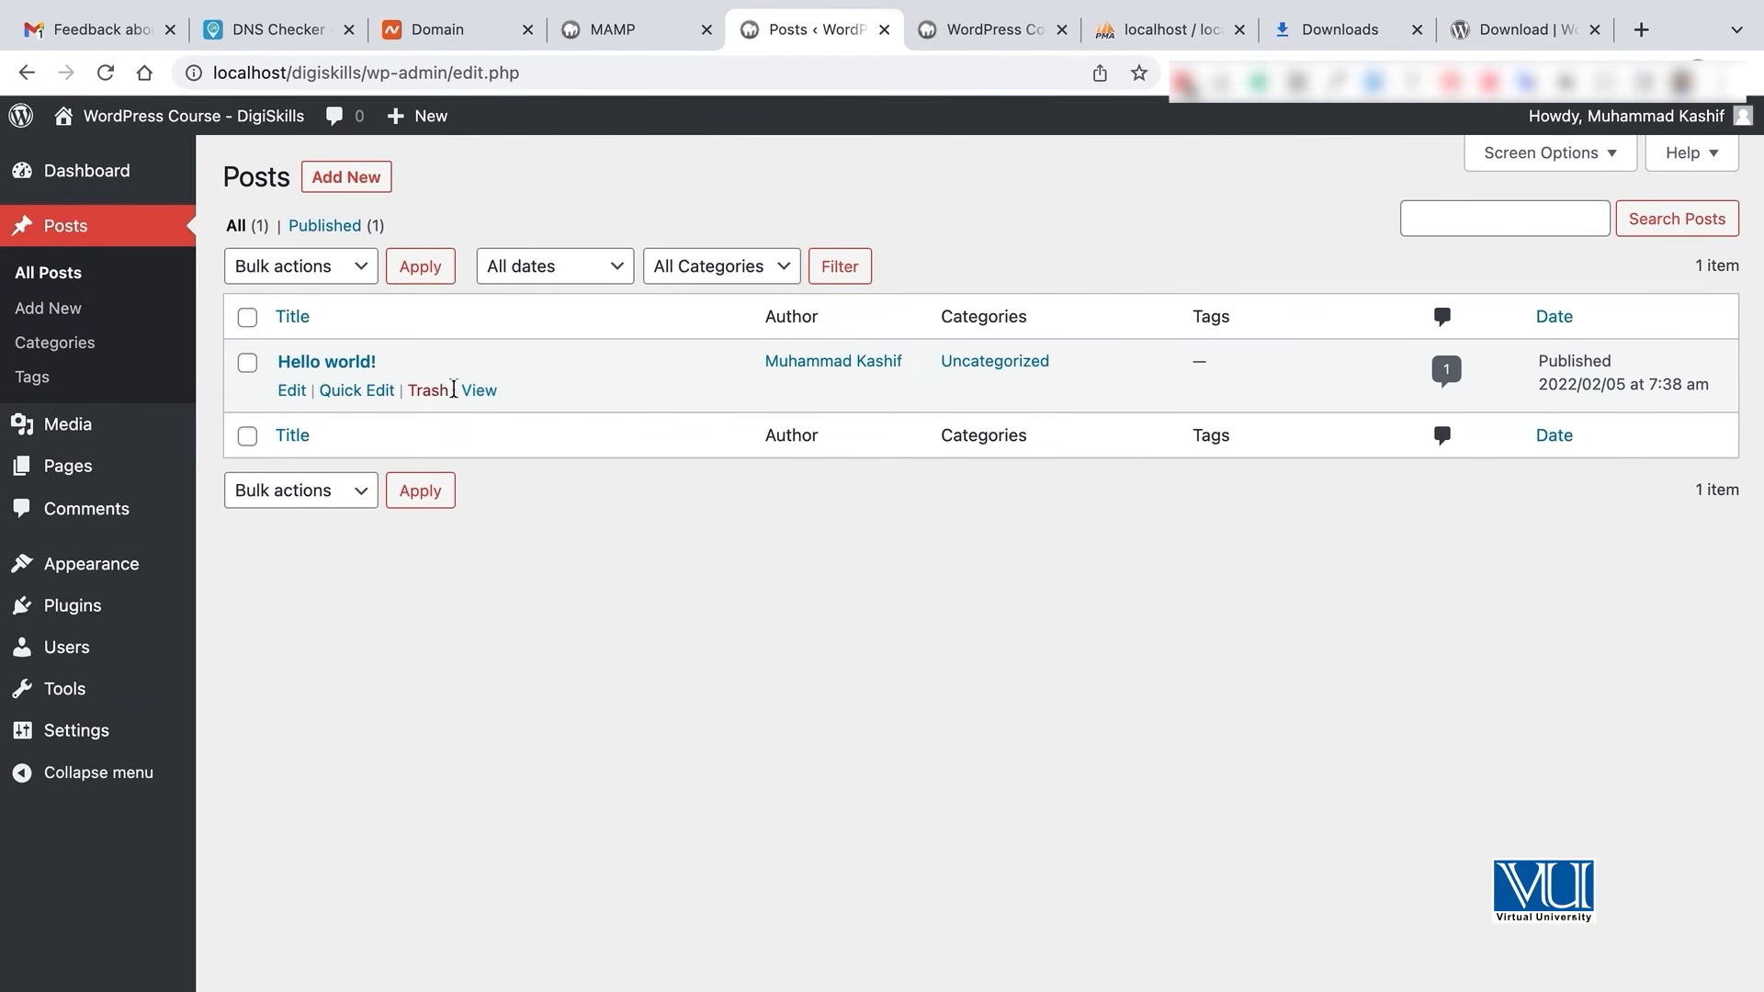
pyautogui.keyDown('super'); pyautogui.click(478, 391); pyautogui.keyUp('super')
pyautogui.hotkey('ctrl', 'Tab')
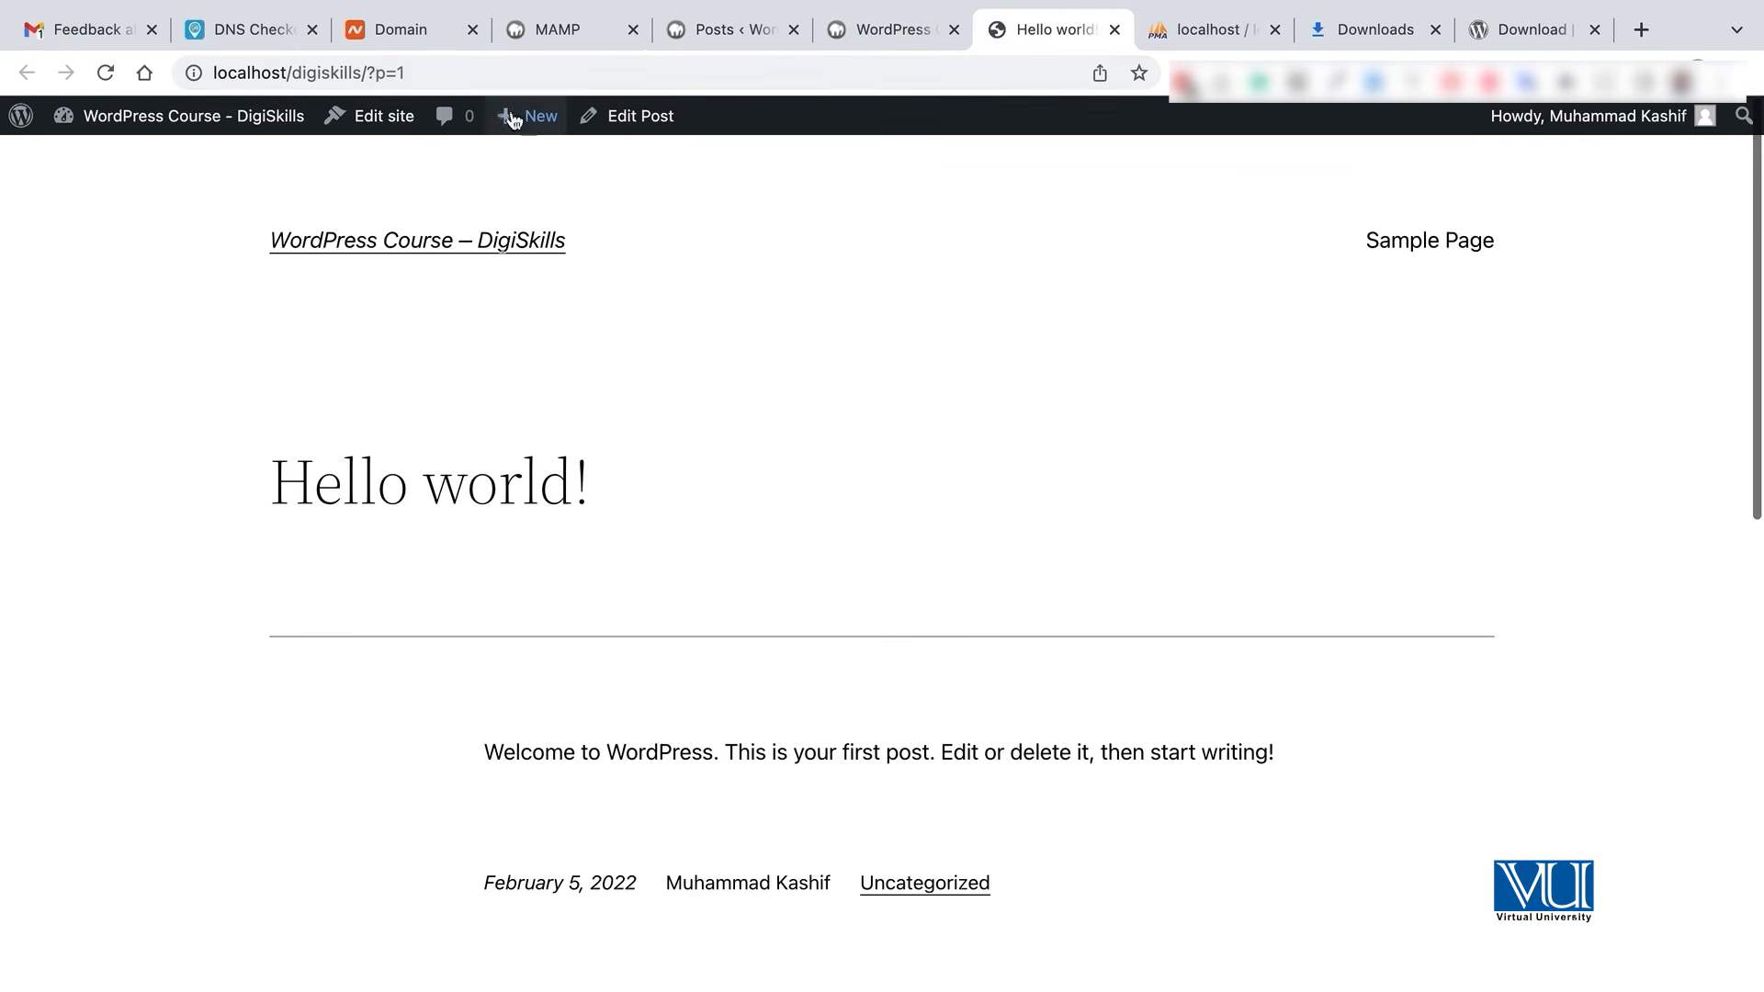
pyautogui.moveTo(367, 73); pyautogui.dragTo(414, 73)
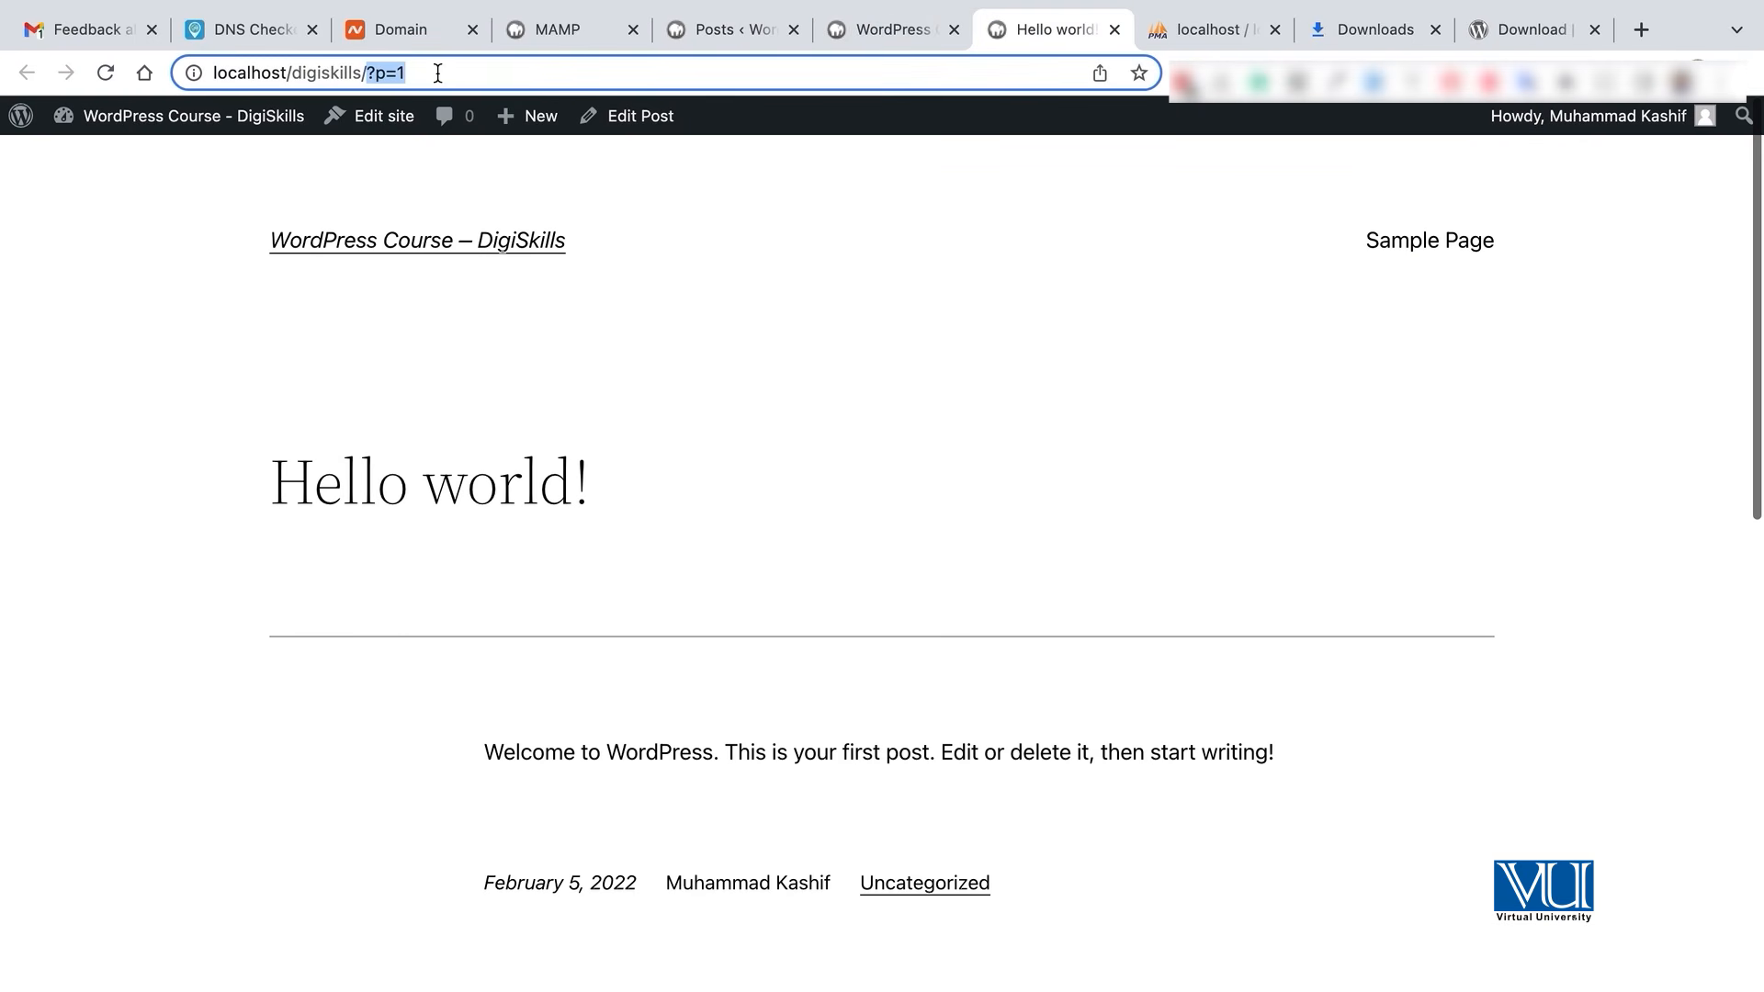
pyautogui.scroll(-9, 792, 559)
pyautogui.scroll(9, 792, 559)
pyautogui.scroll(-2, 792, 559)
pyautogui.scroll(-10, 792, 559)
pyautogui.scroll(12, 792, 562)
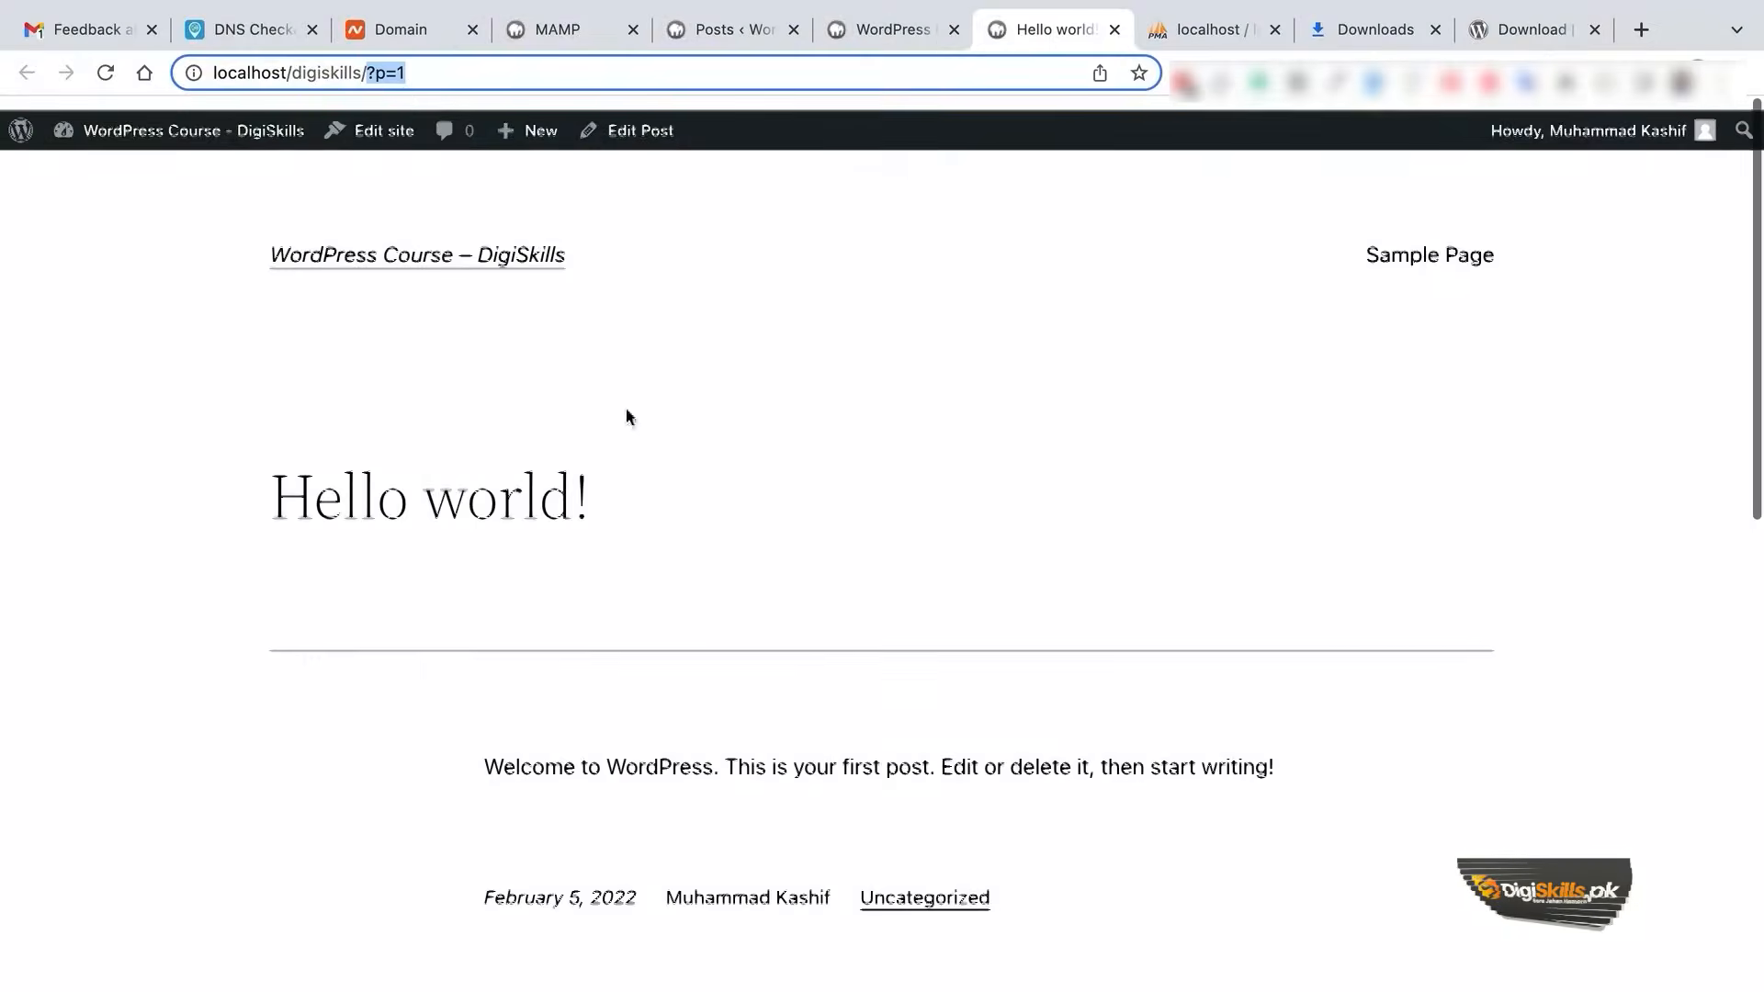
pyautogui.scroll(-1, 626, 413)
# - Go back to the admin tab and open Settings > Permalinks
pyautogui.click(855, 30)
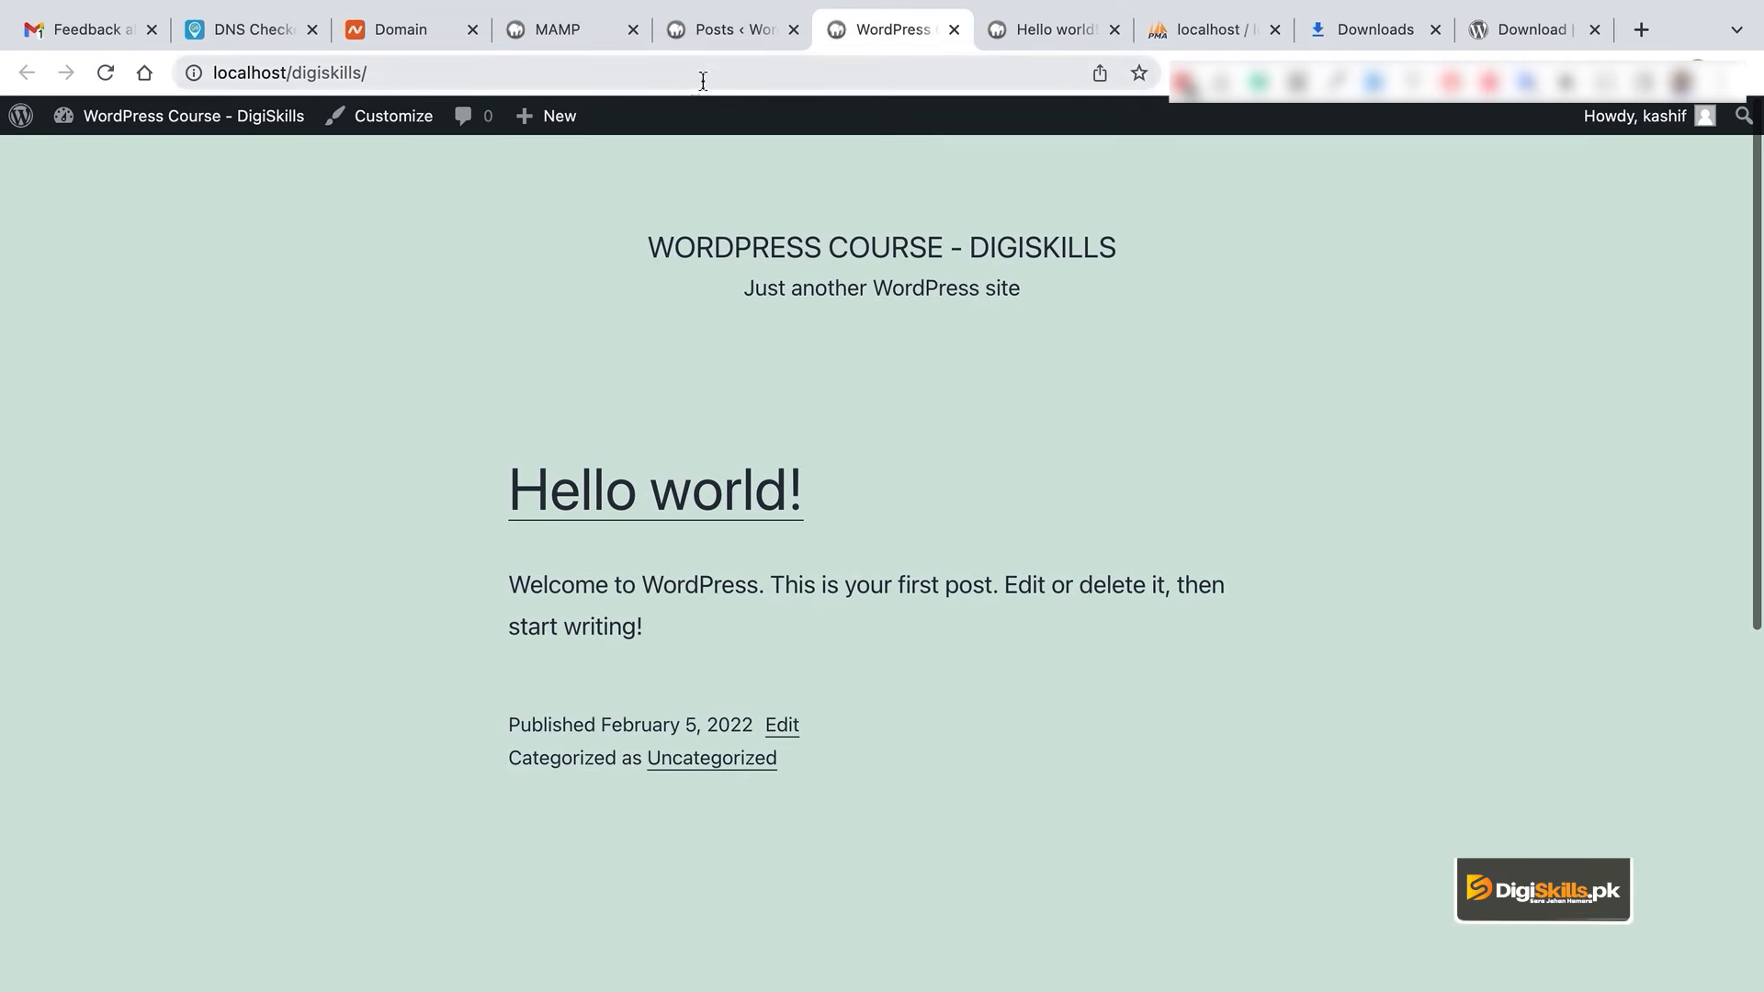
pyautogui.click(726, 24)
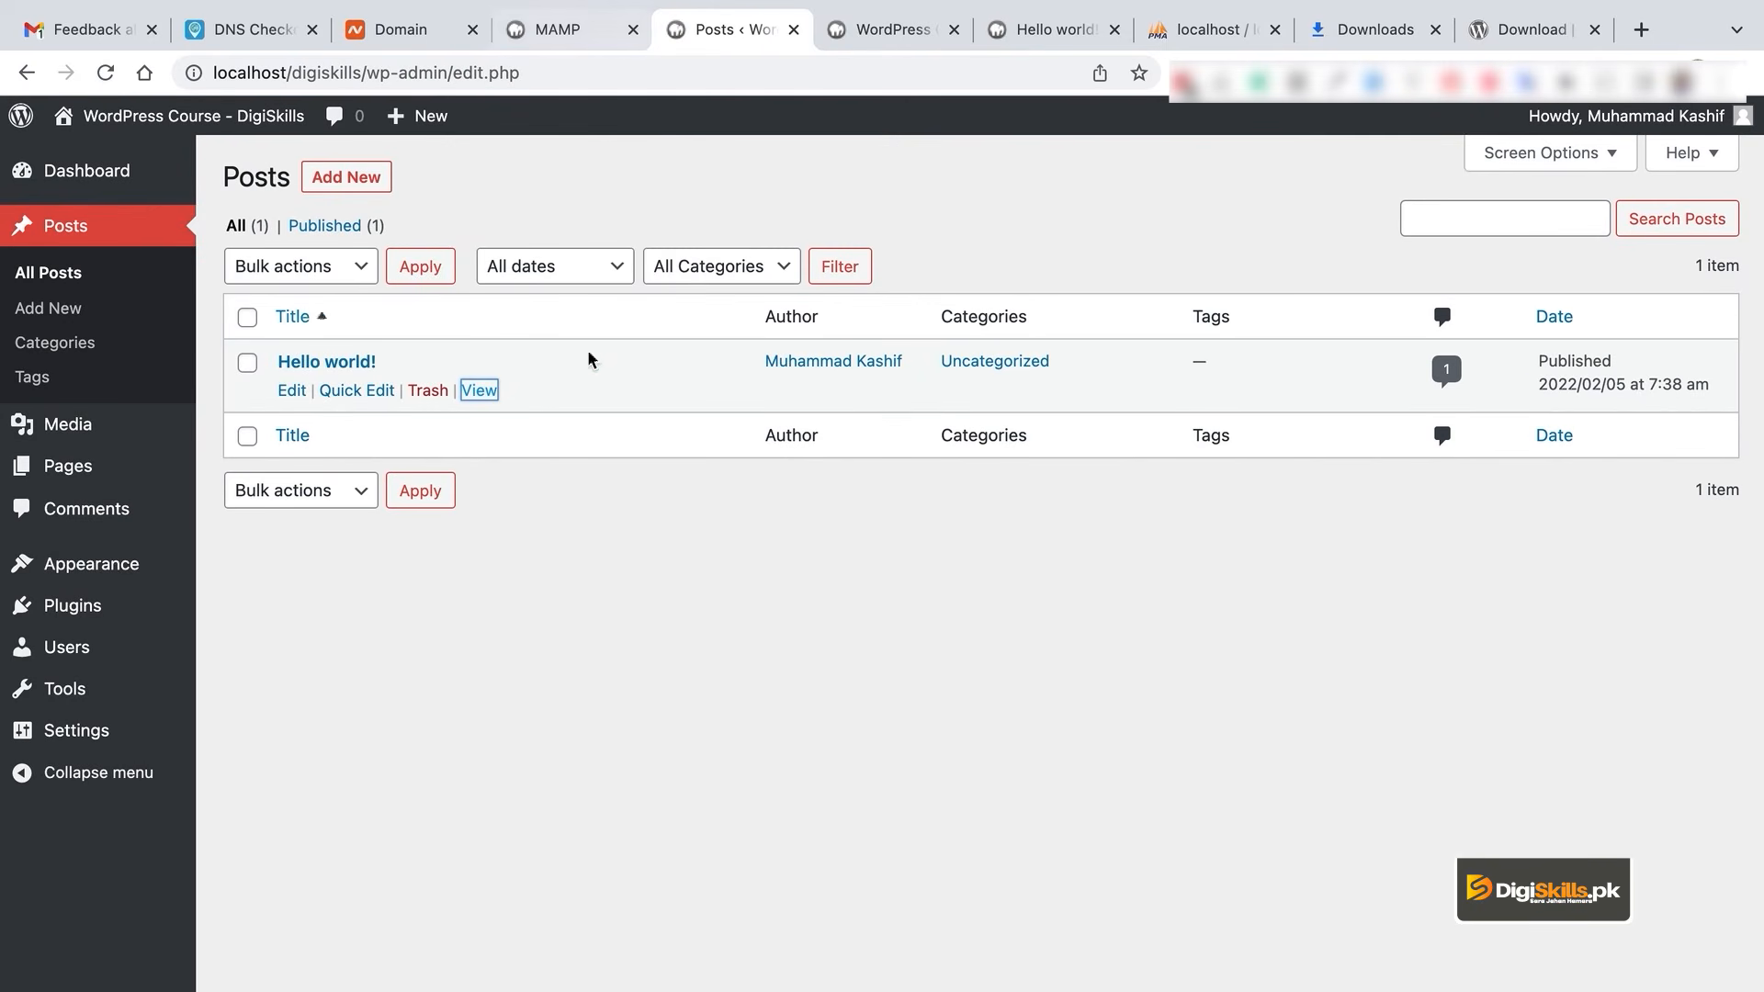
pyautogui.click(568, 42)
pyautogui.click(687, 33)
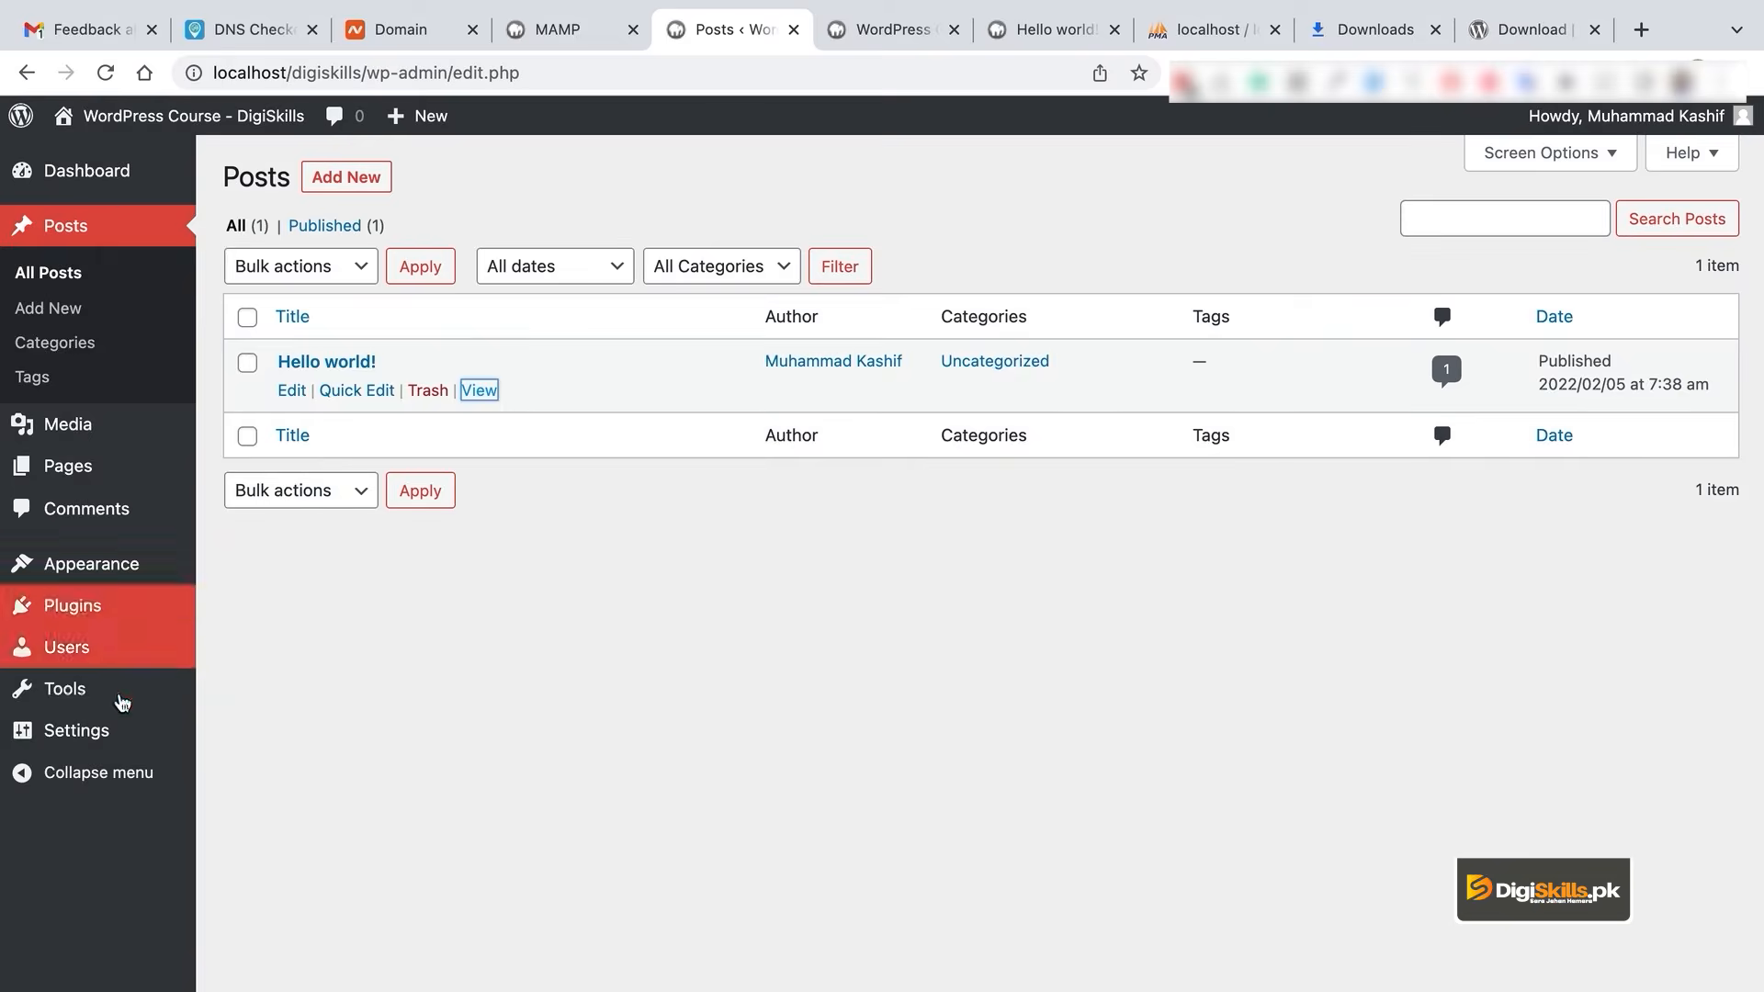
pyautogui.moveTo(129, 740)
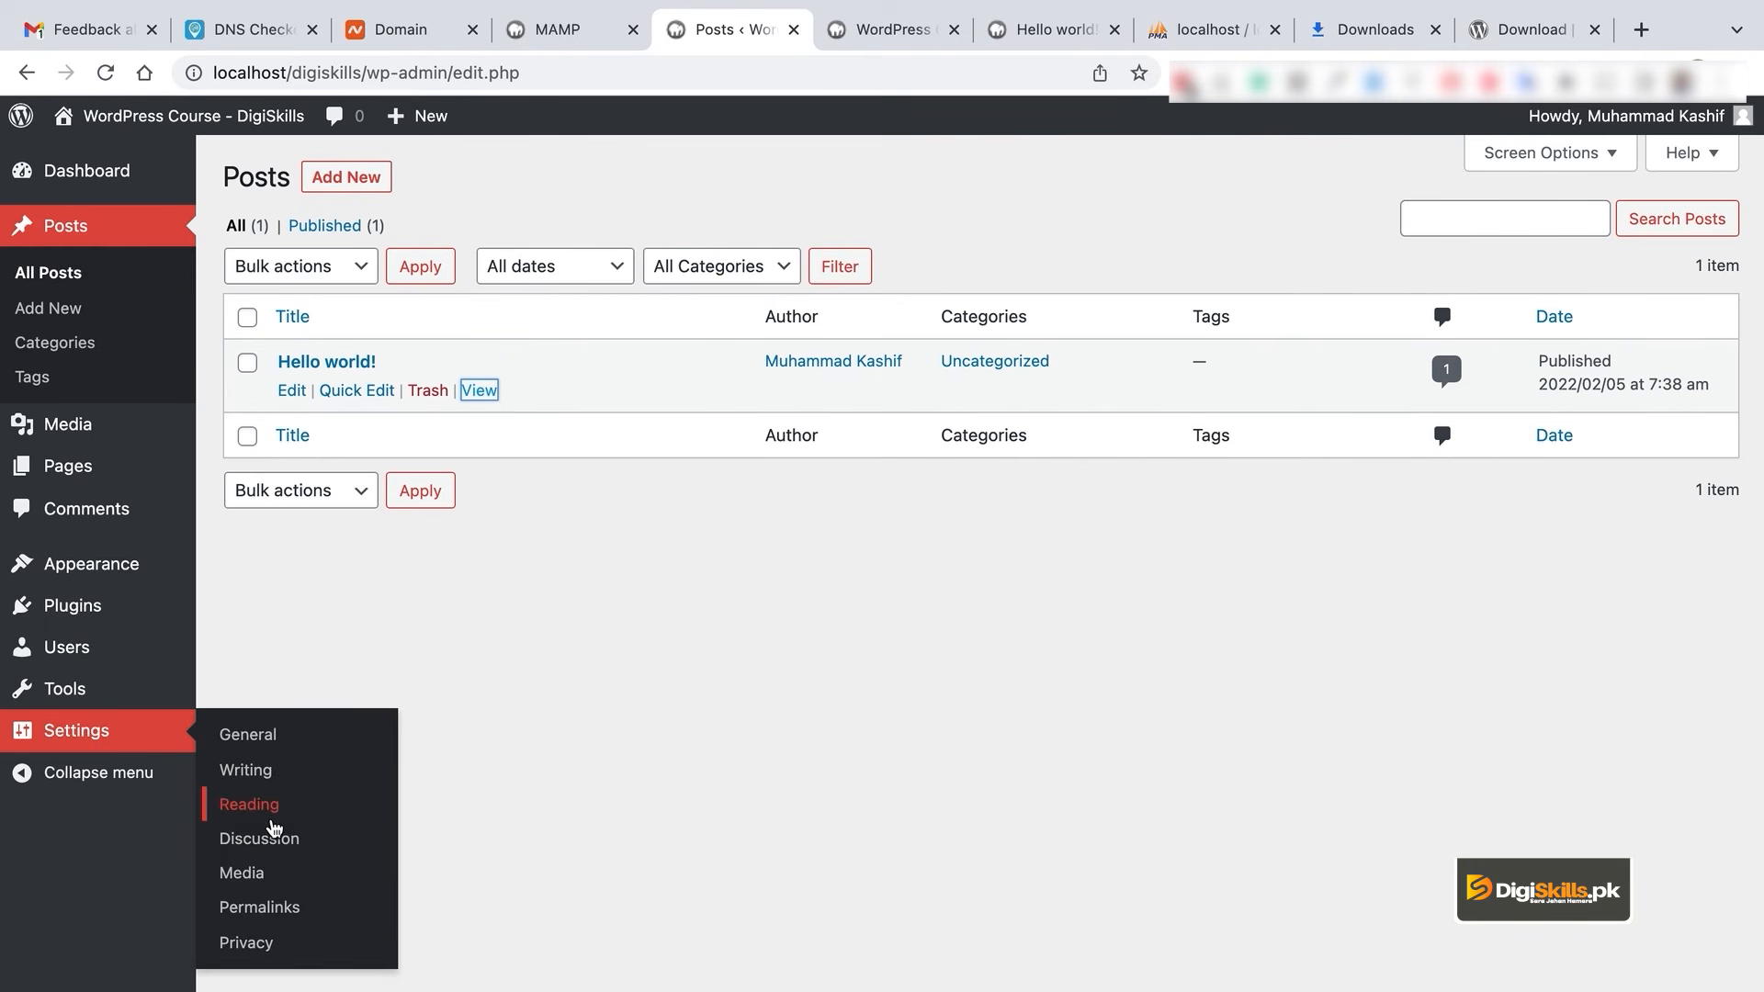
pyautogui.click(285, 905)
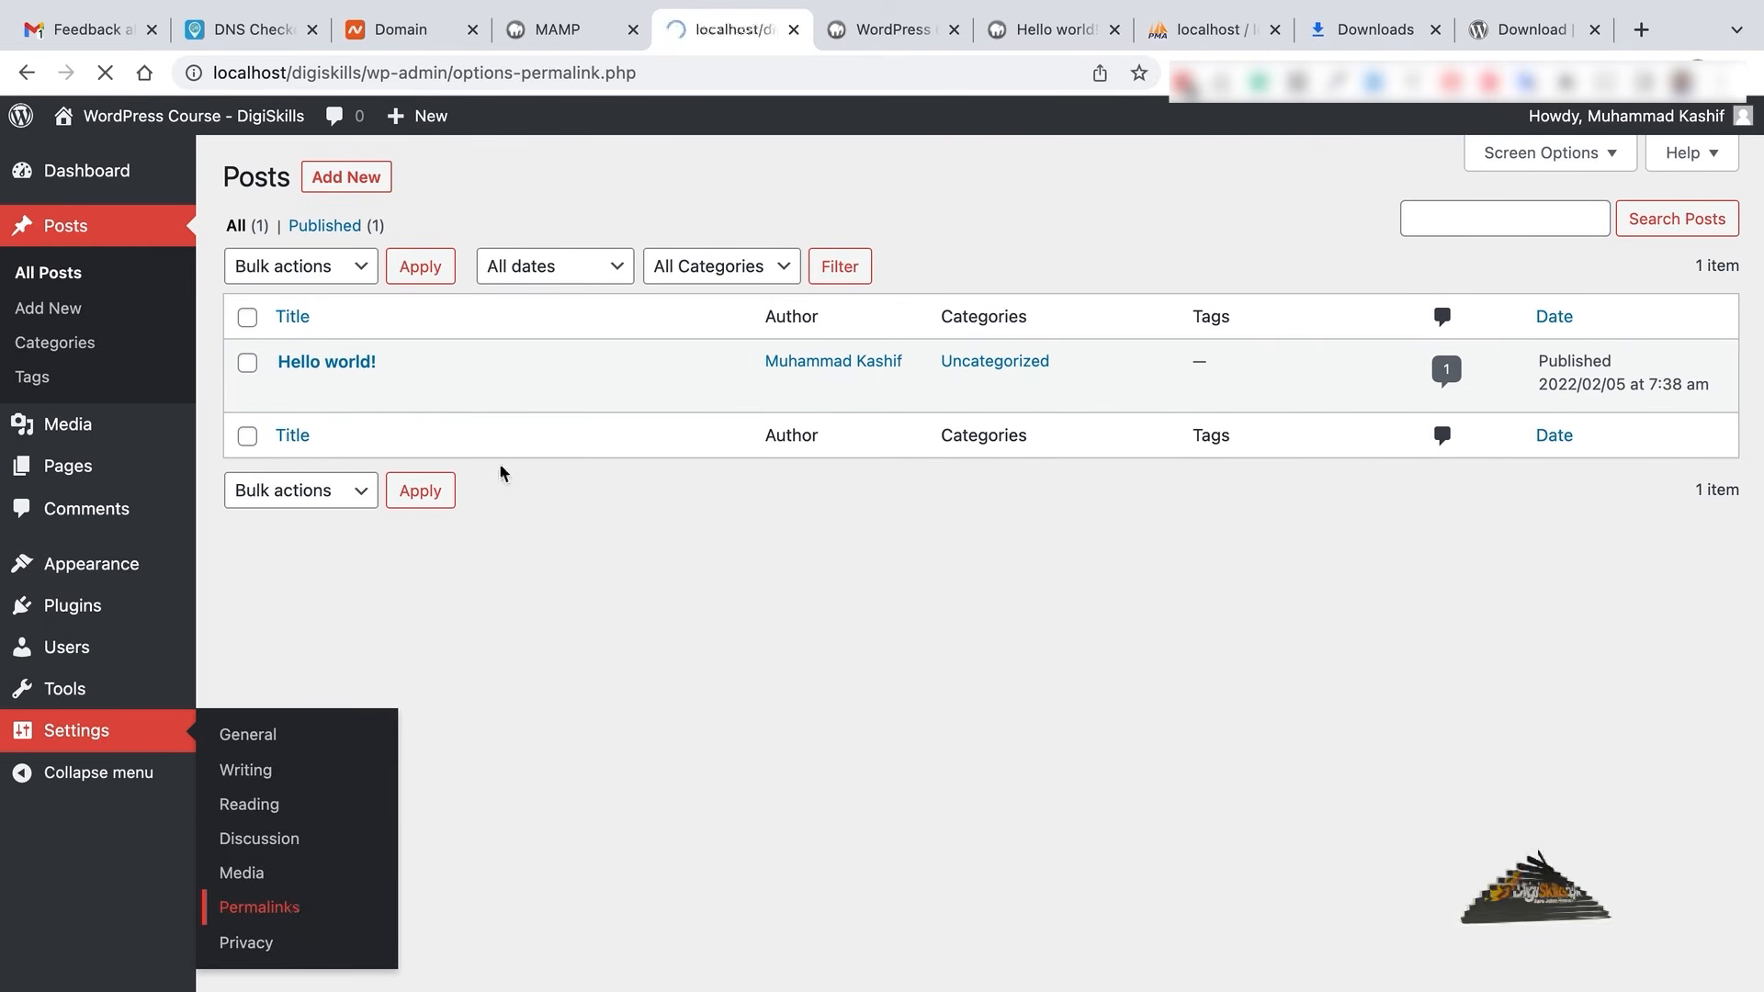
# - Switch permalinks to Post name and confirm Hello world now opens at /hello-world/
pyautogui.click(296, 654)
pyautogui.scroll(-2, 579, 765)
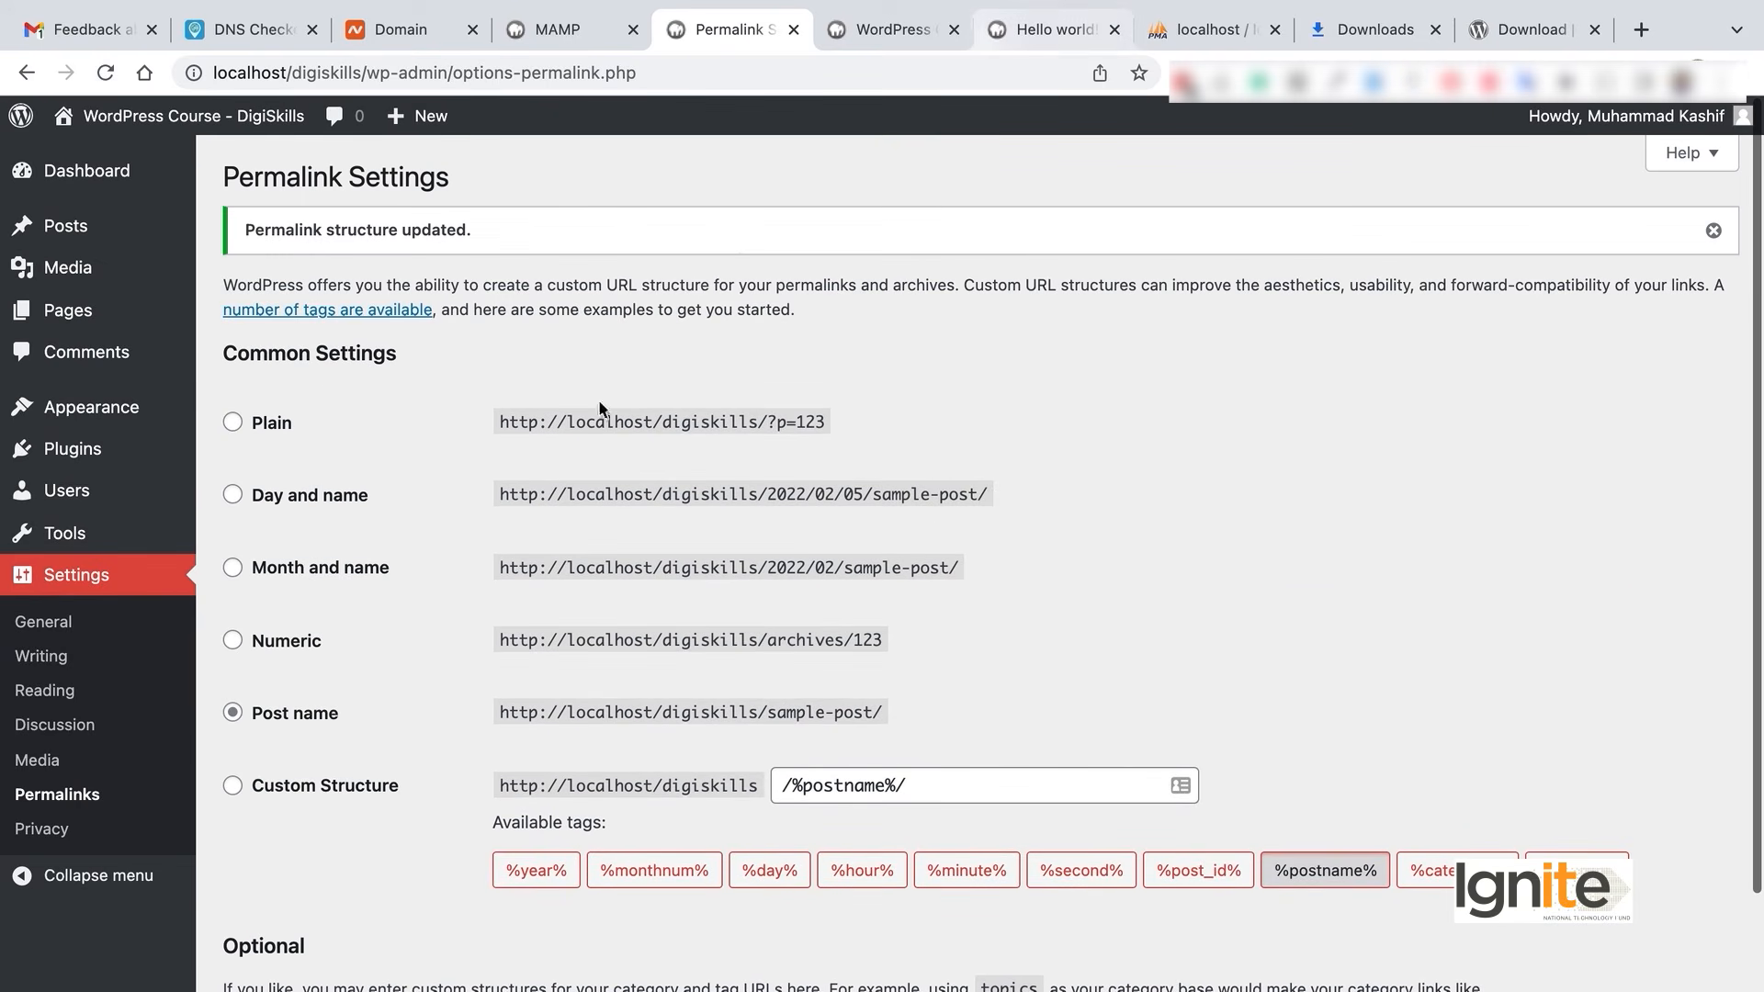
pyautogui.moveTo(174, 228)
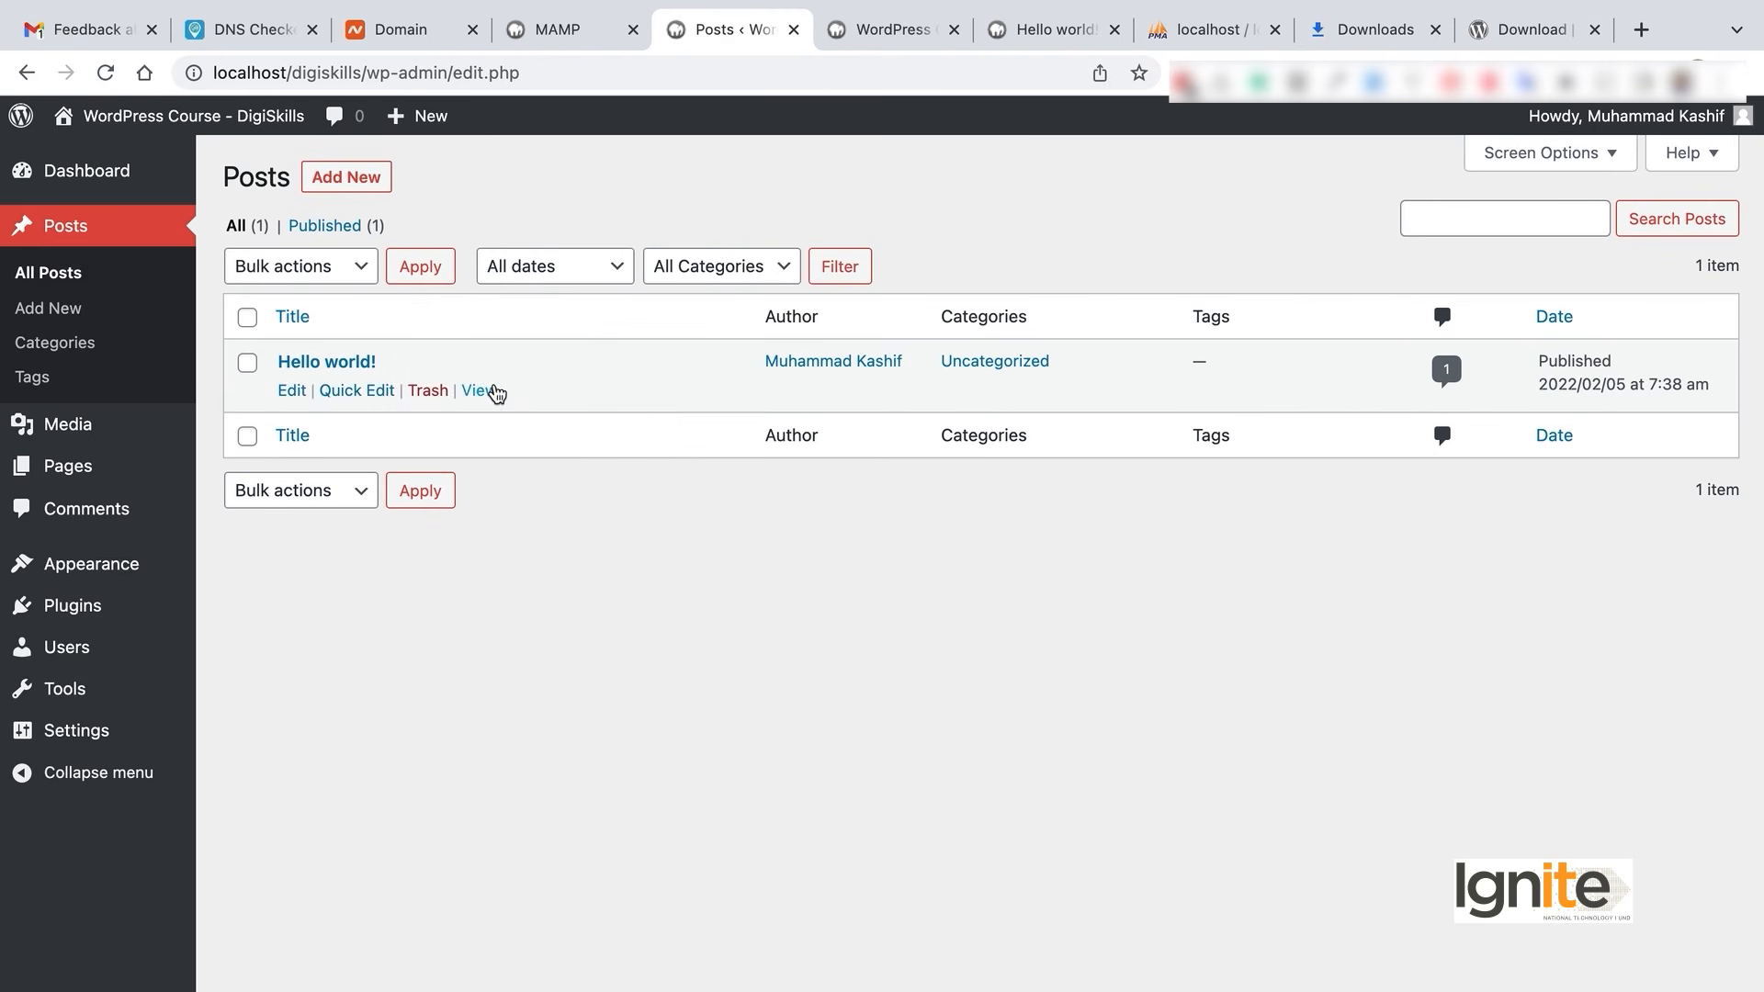
pyautogui.keyDown('super'); pyautogui.click(496, 393); pyautogui.keyUp('super')
pyautogui.click(1098, 29)
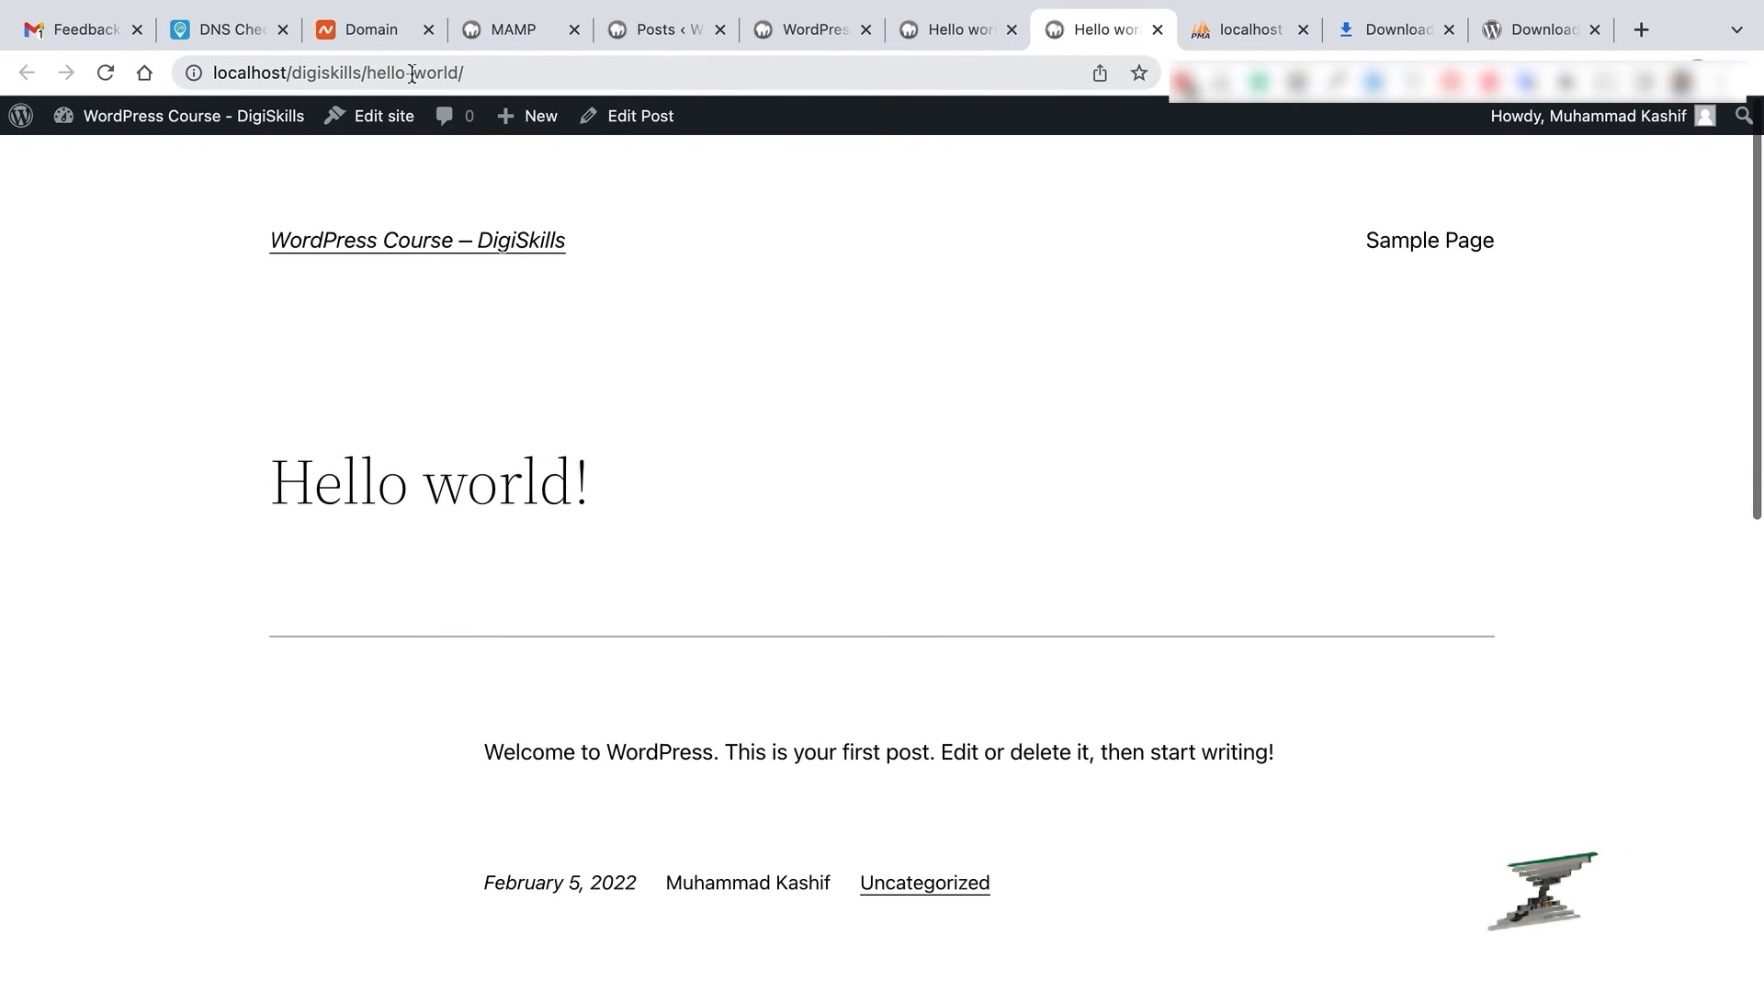
pyautogui.moveTo(376, 72); pyautogui.dragTo(466, 73)
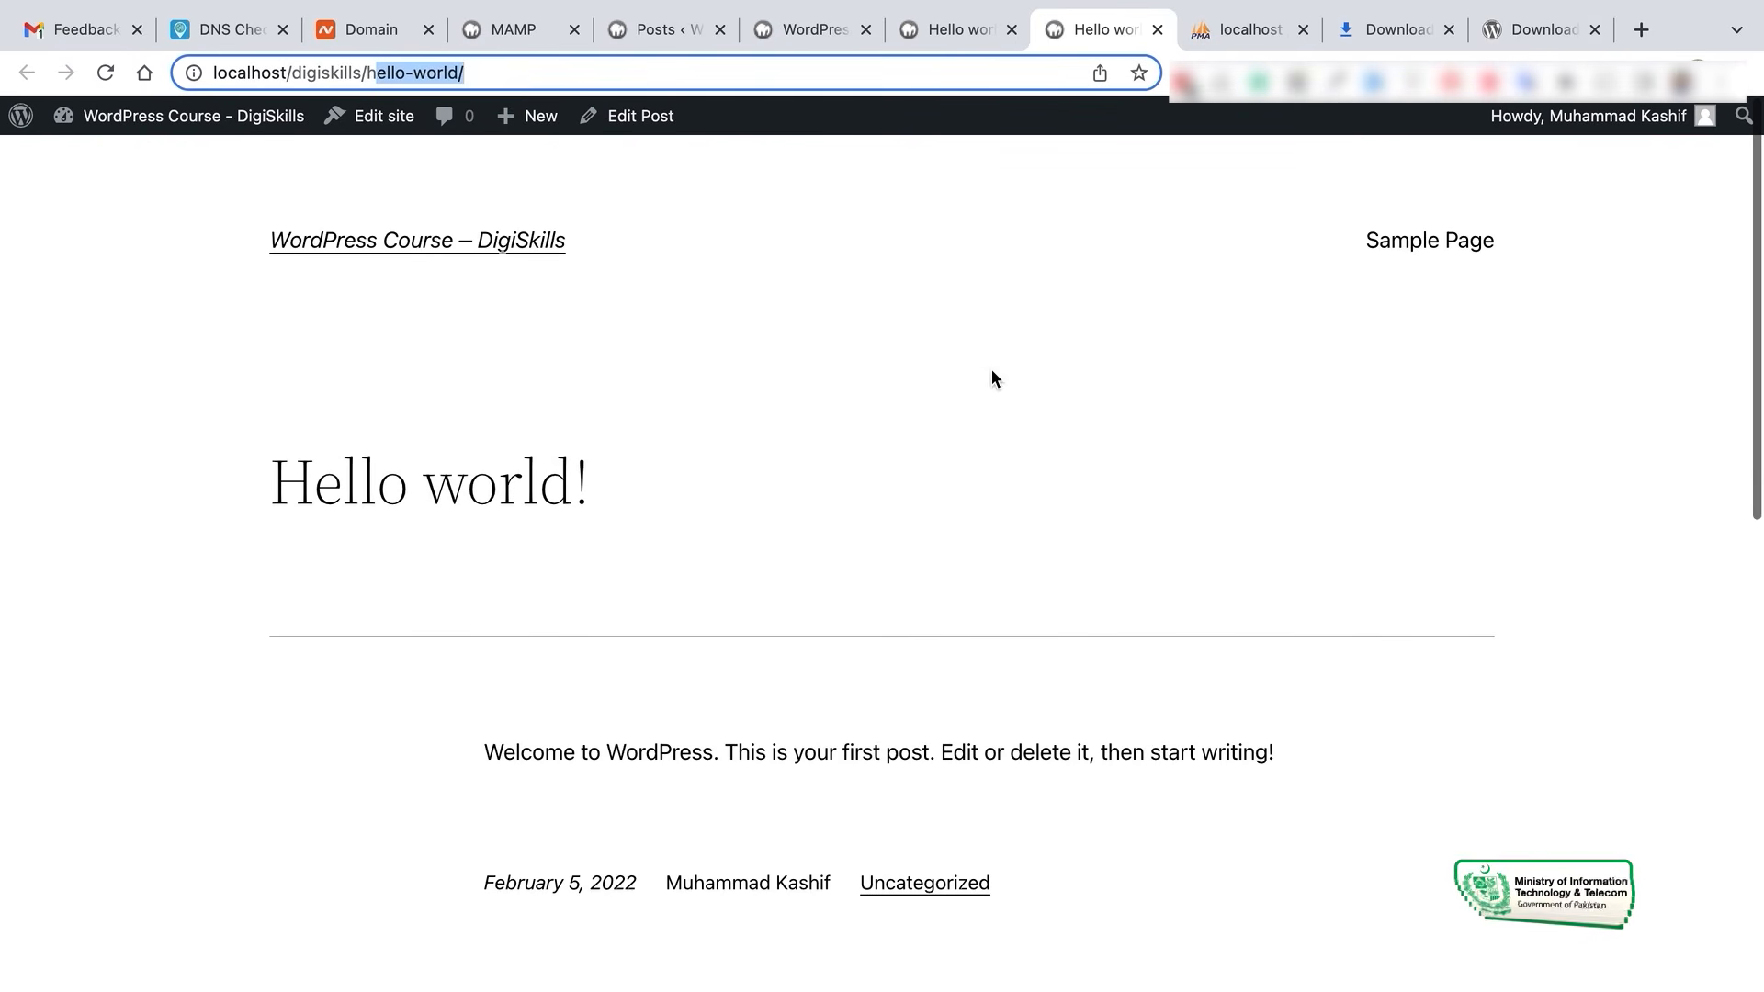
pyautogui.click(954, 33)
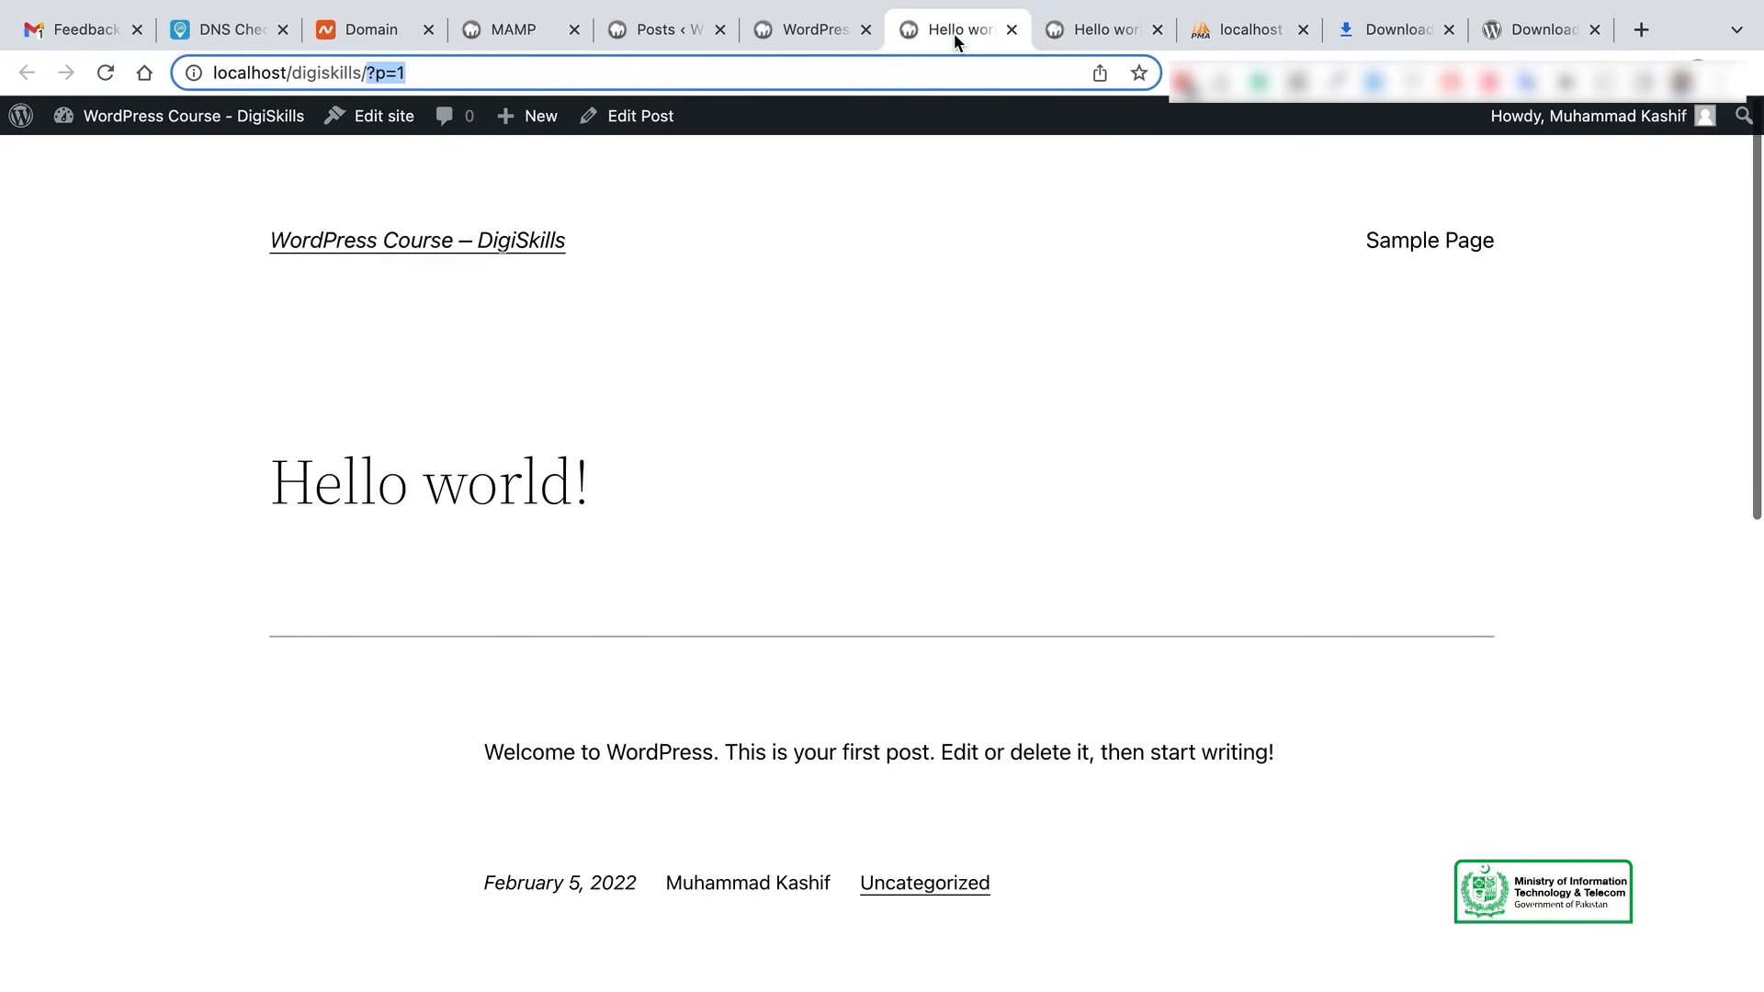
pyautogui.click(666, 35)
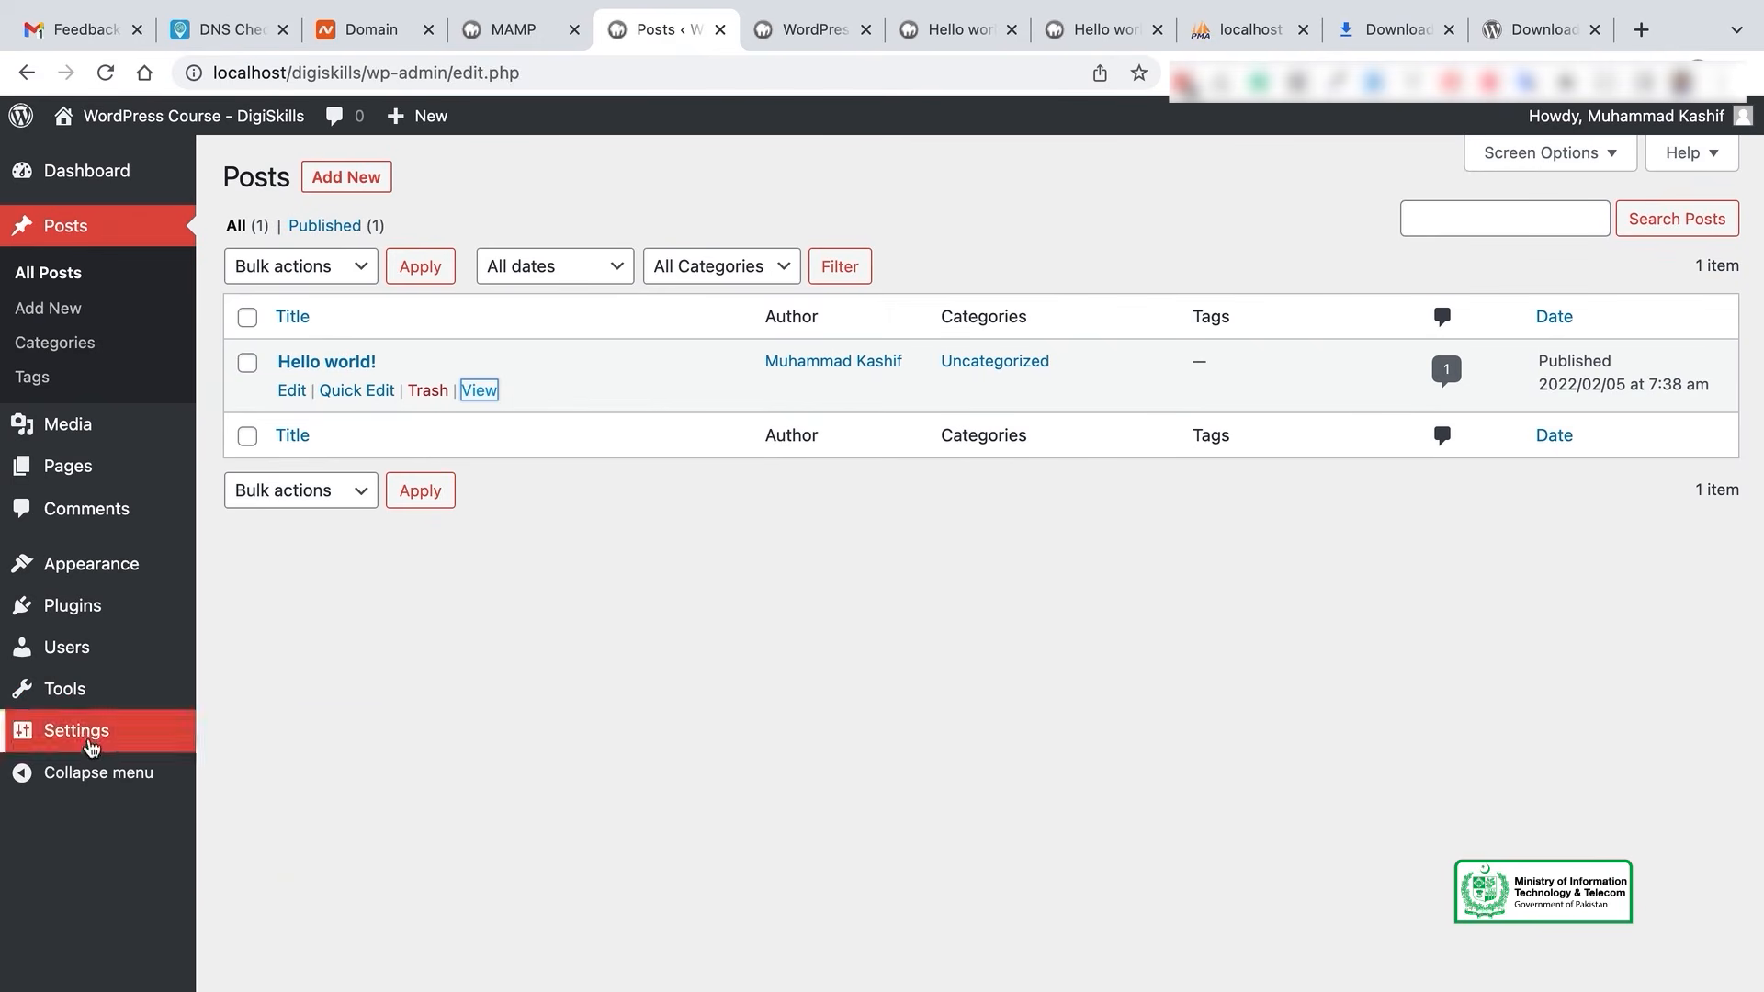
# - In Settings > Privacy, keep 'Privacy Policy' as the privacy policy page
pyautogui.moveTo(55, 730)
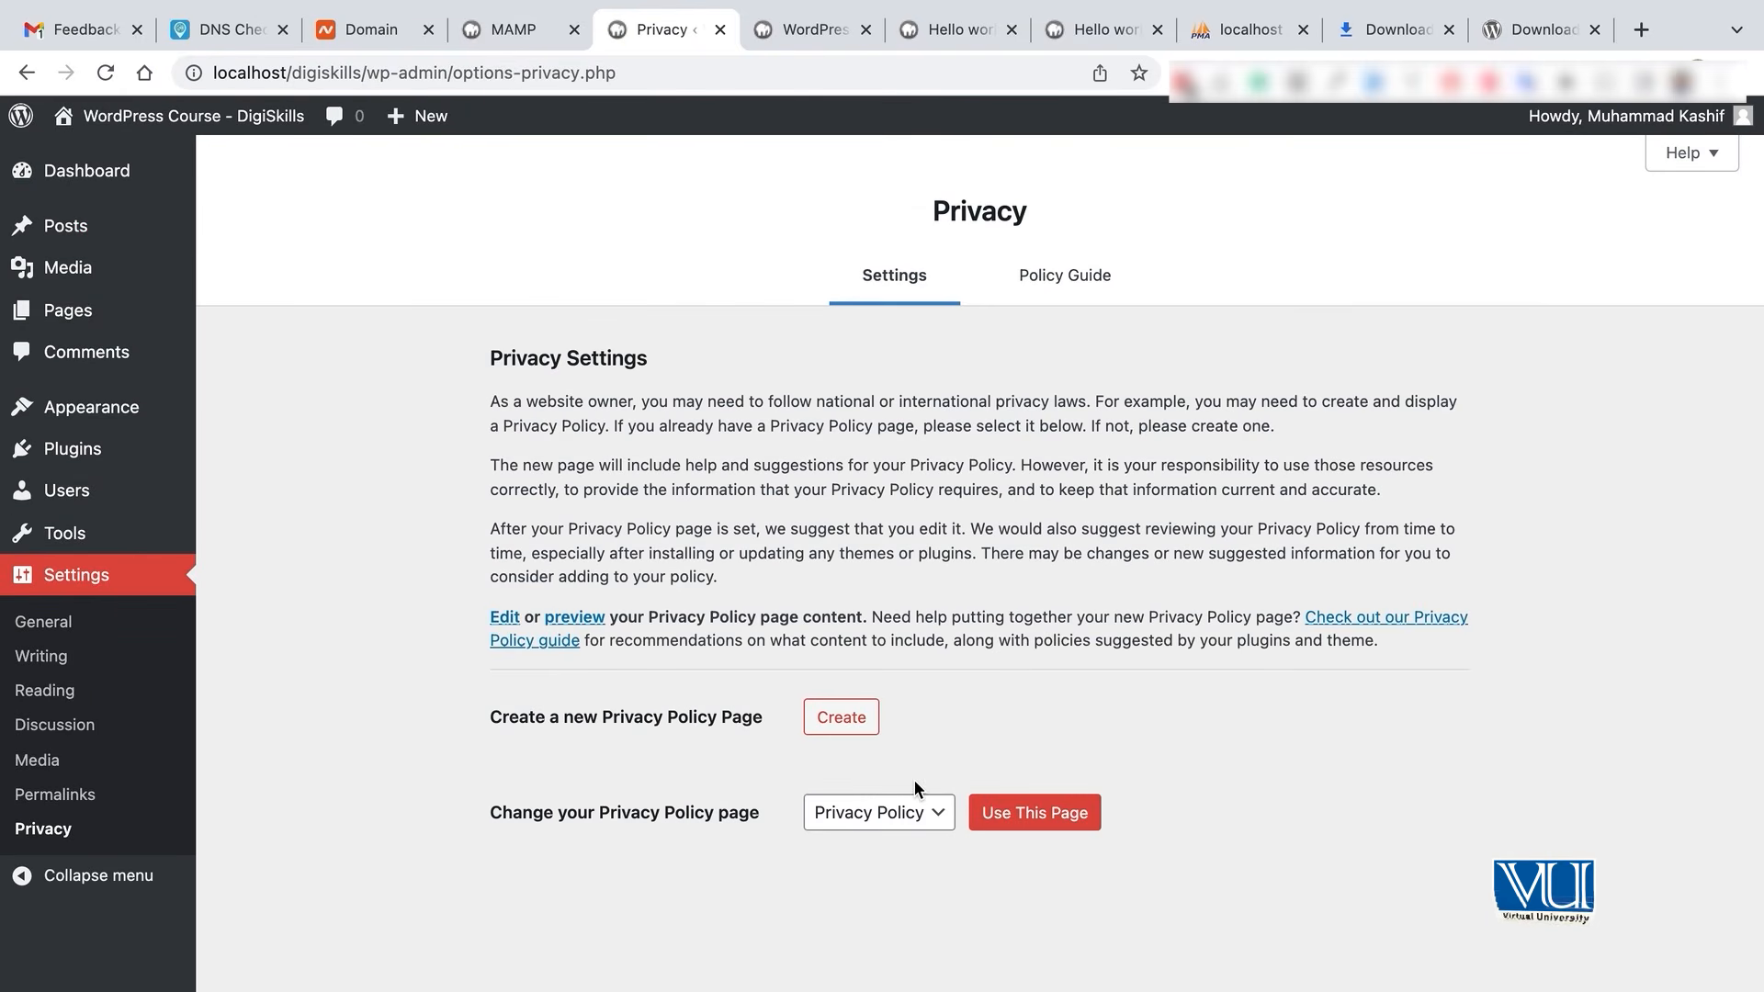
pyautogui.click(929, 821)
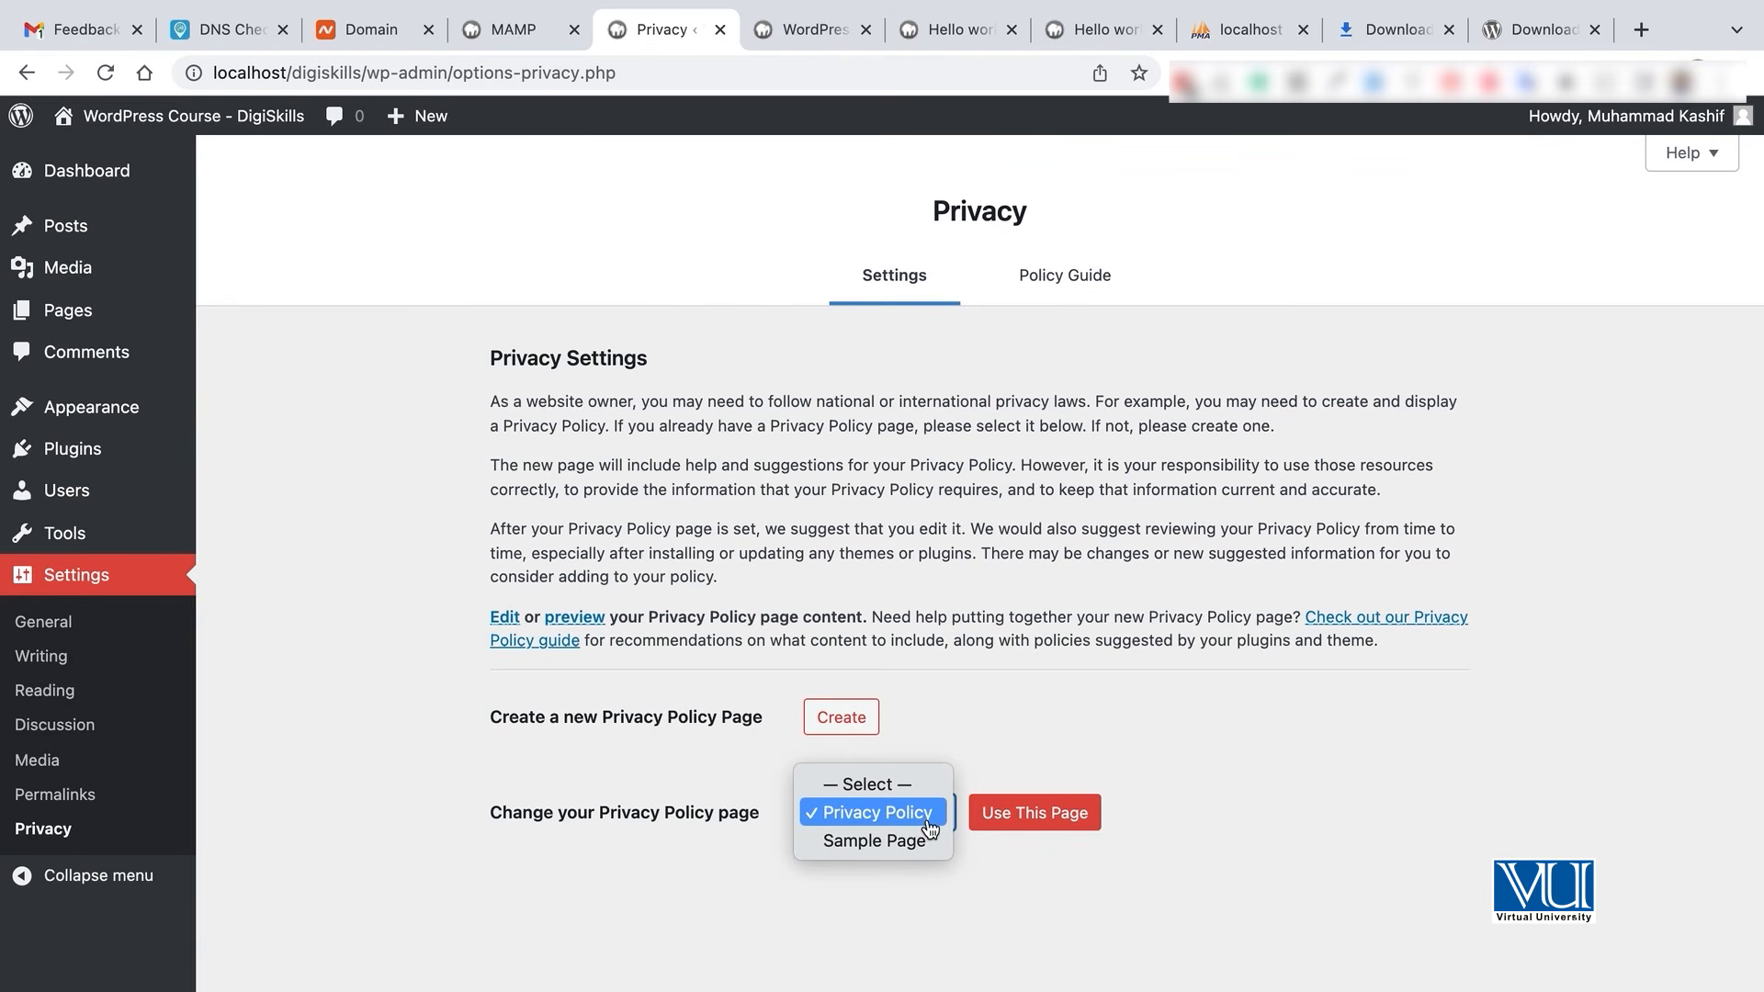
pyautogui.click(1024, 756)
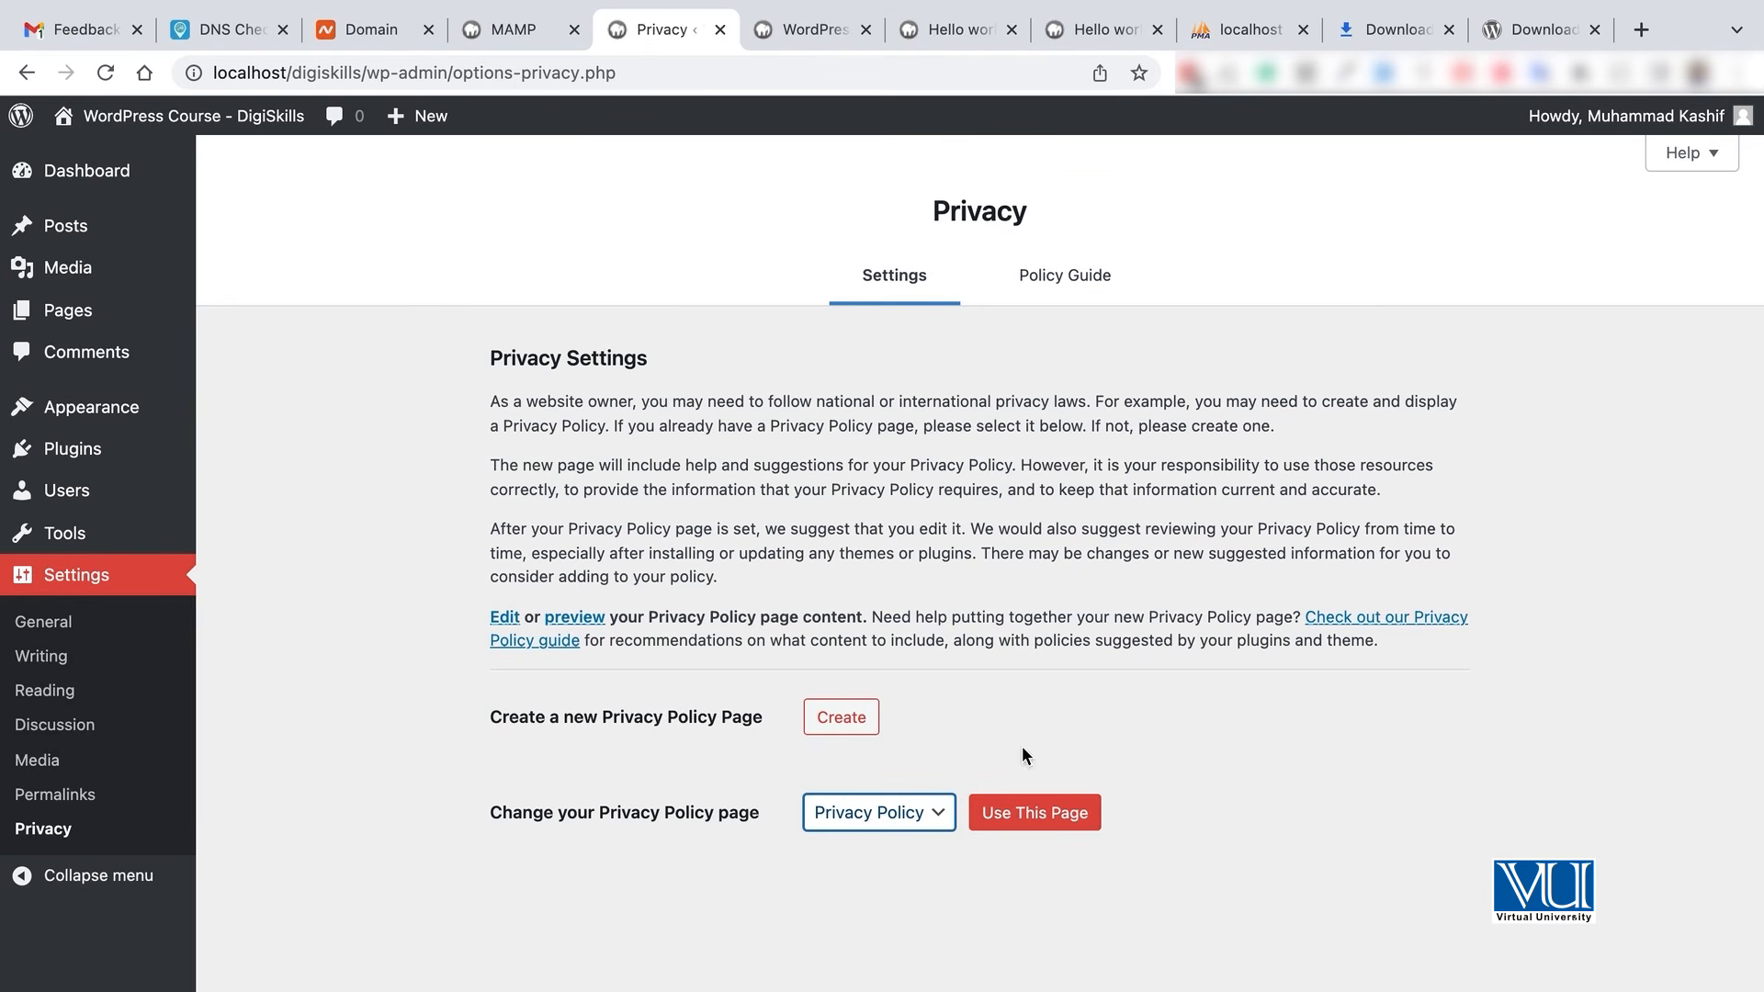